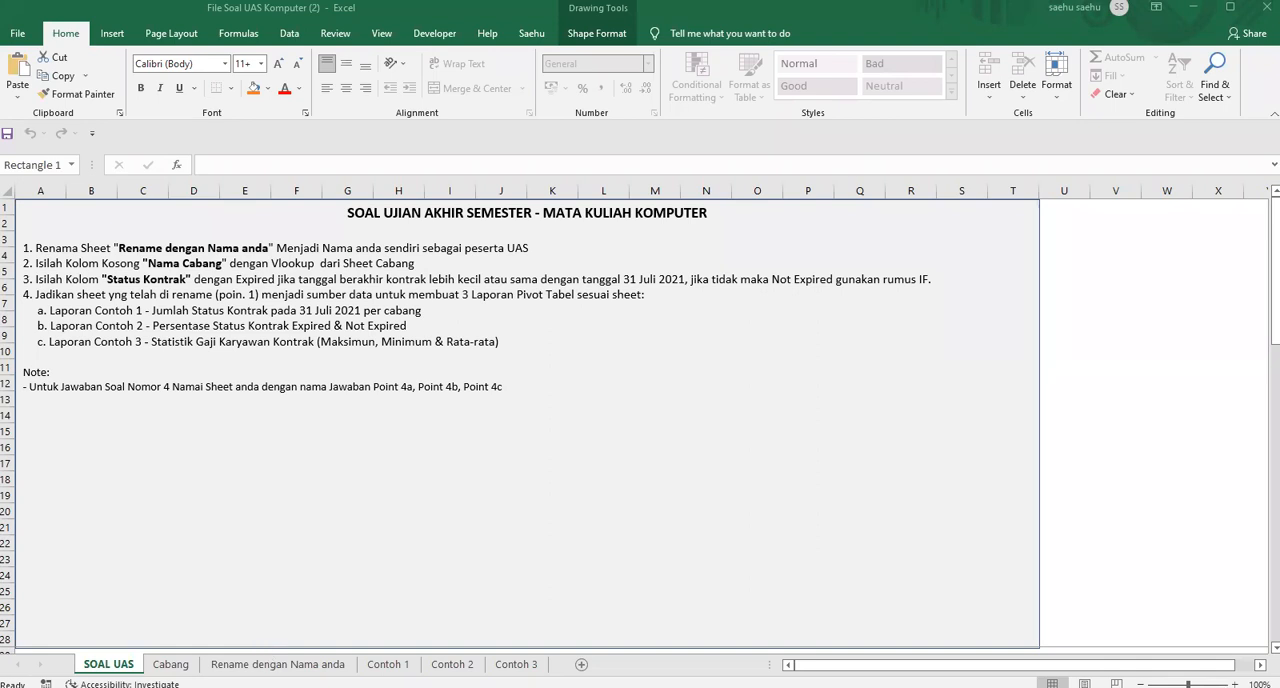
Rename the "Rename dengan Nama anda" sheet with the exam participant's own name
click(262, 664)
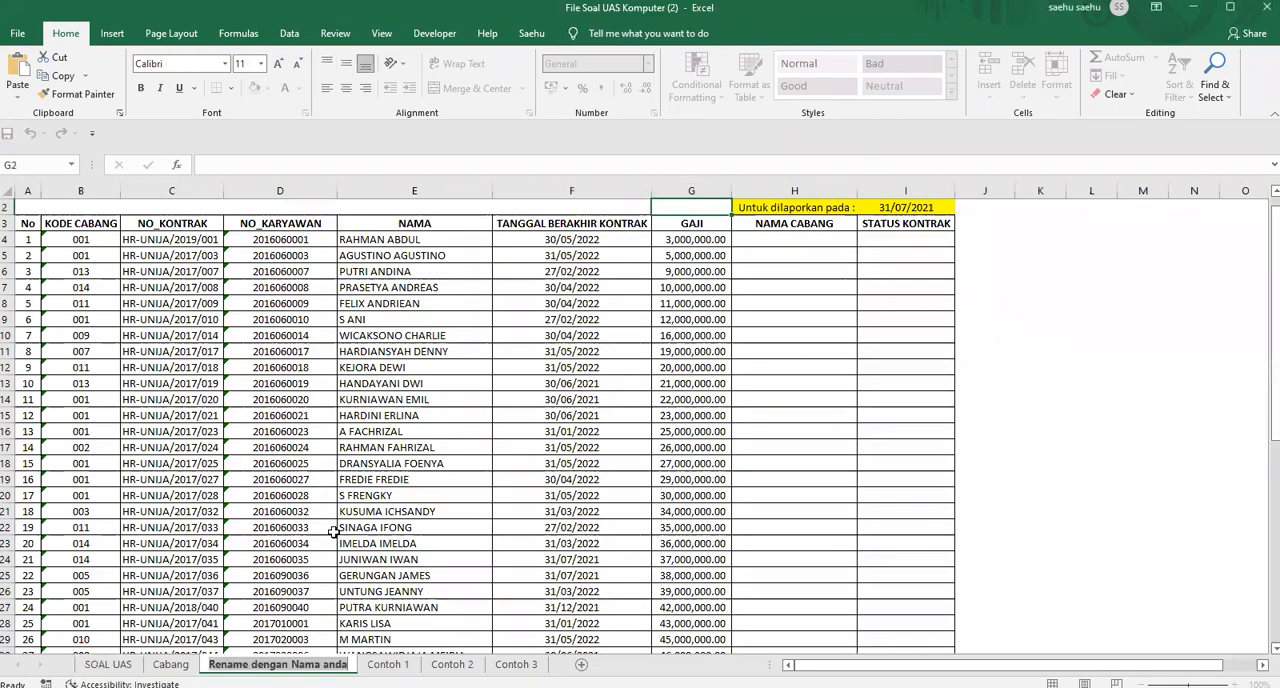
key(alt+h)
text(orSAEHU)
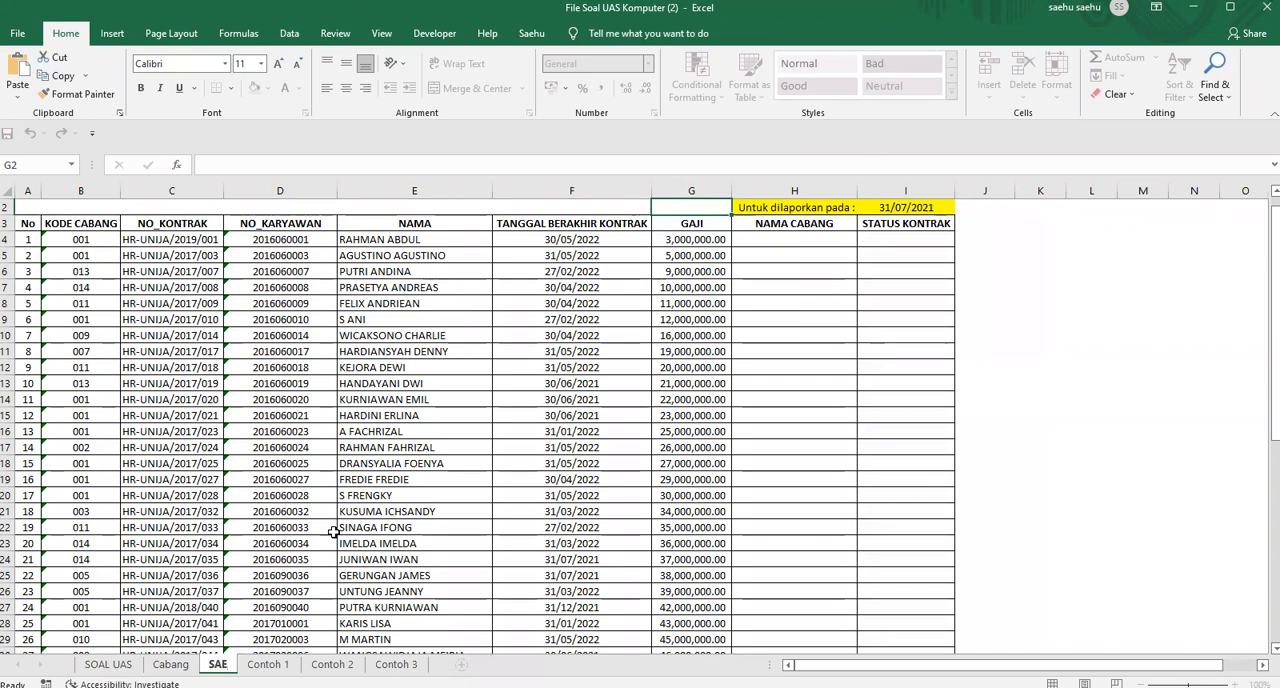
click(1039, 334)
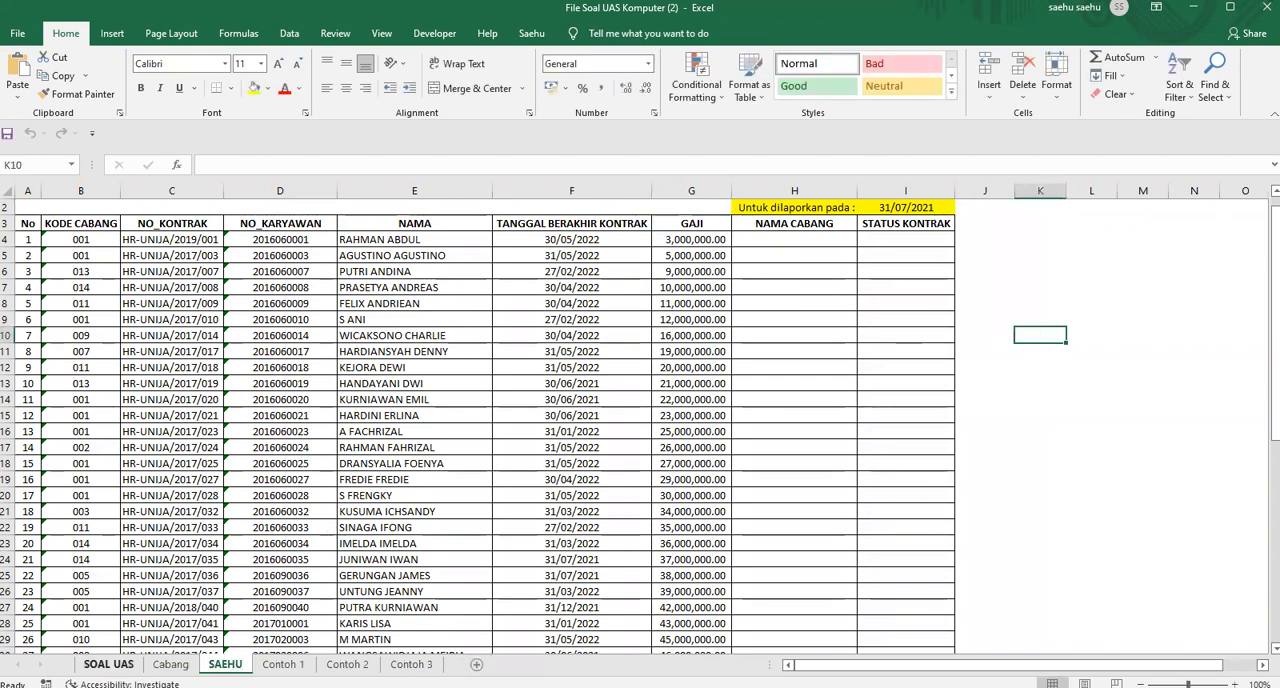
Insert the word "fitur" before "Vlookup" in question 2 on the SOAL UAS sheet
click(108, 664)
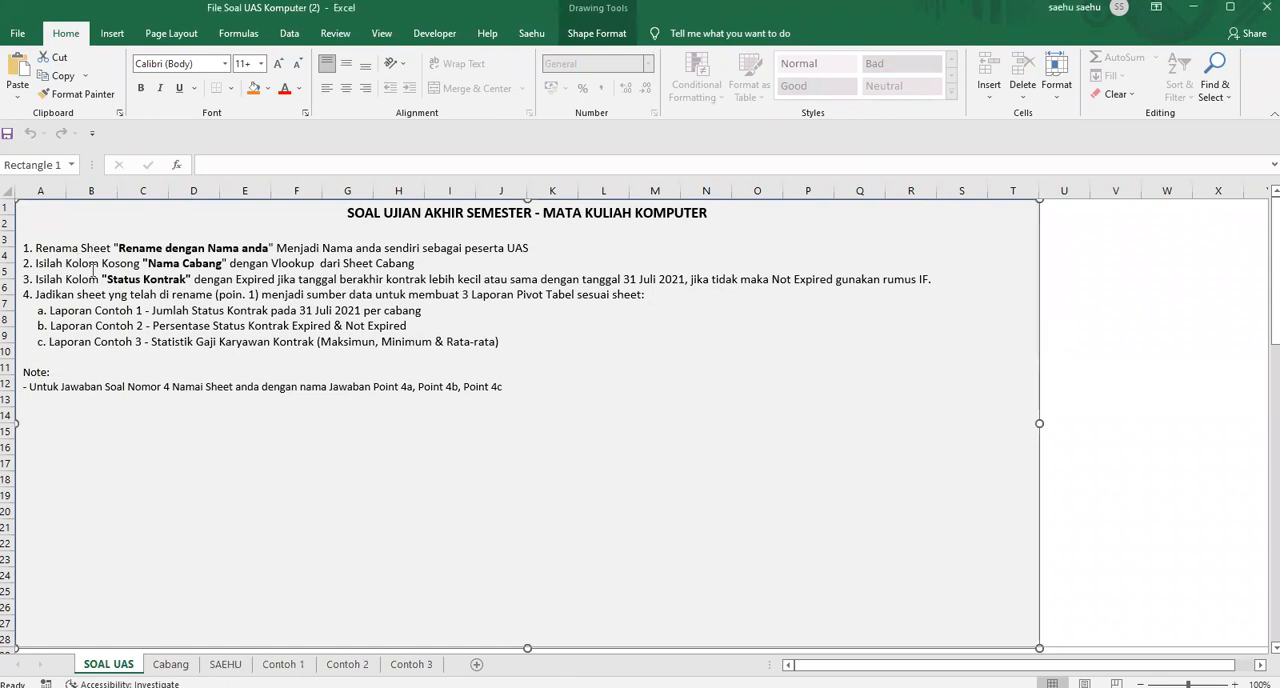
click(268, 263)
text(FIT)
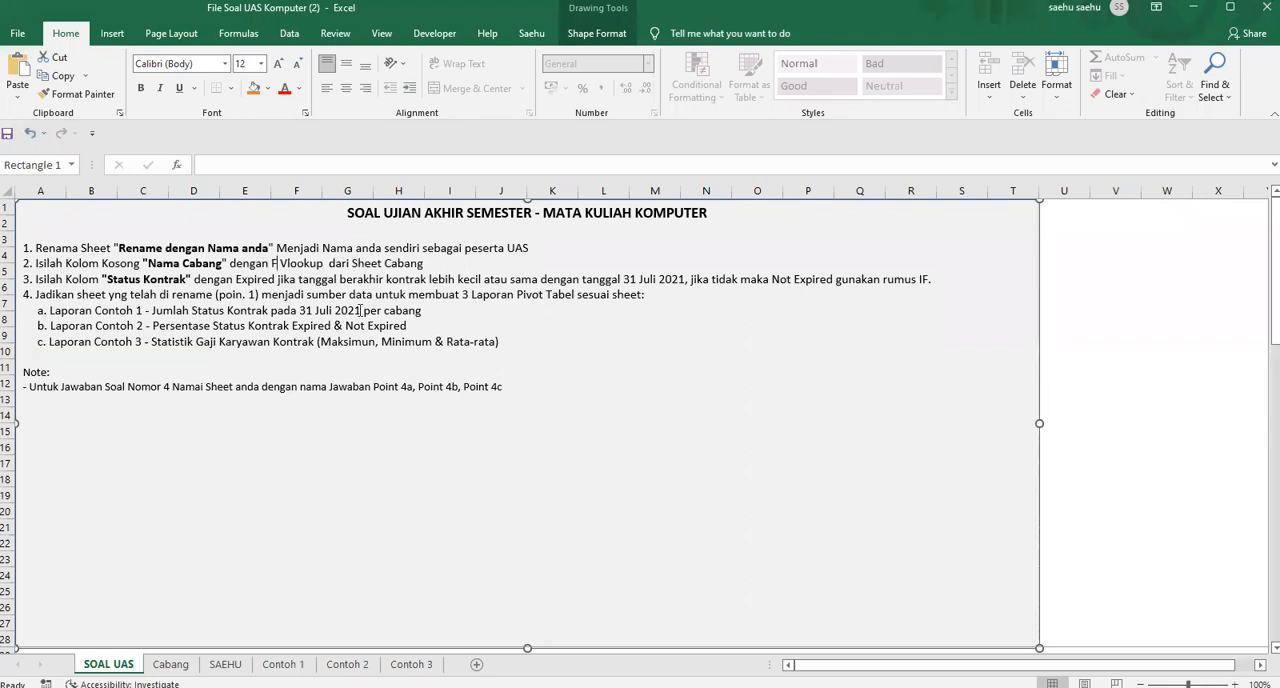
key(BackSpace)
key(BackSpace)
key(BackSpace)
text(fitur)
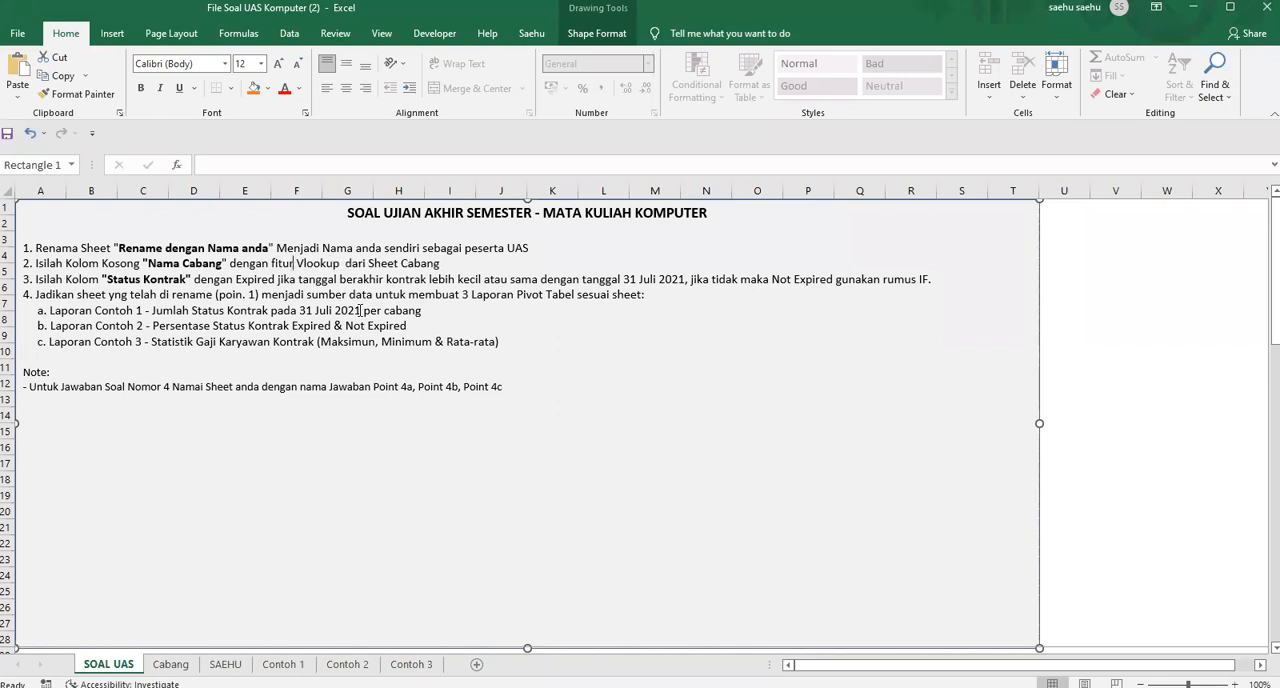
key(Delete)
Examine the empty NAMA CABANG column and compare the employee data's KODE CABANG values with the codes and names on the Cabang sheet
click(225, 664)
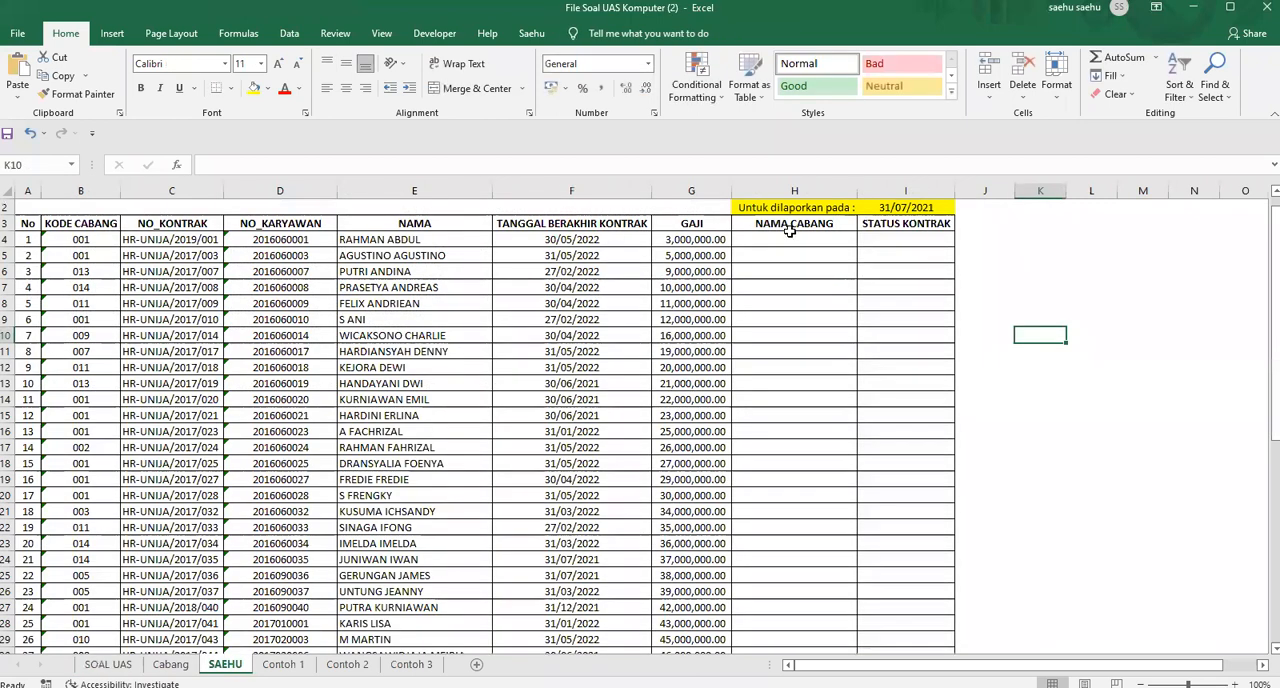
drag(777, 415, 795, 245)
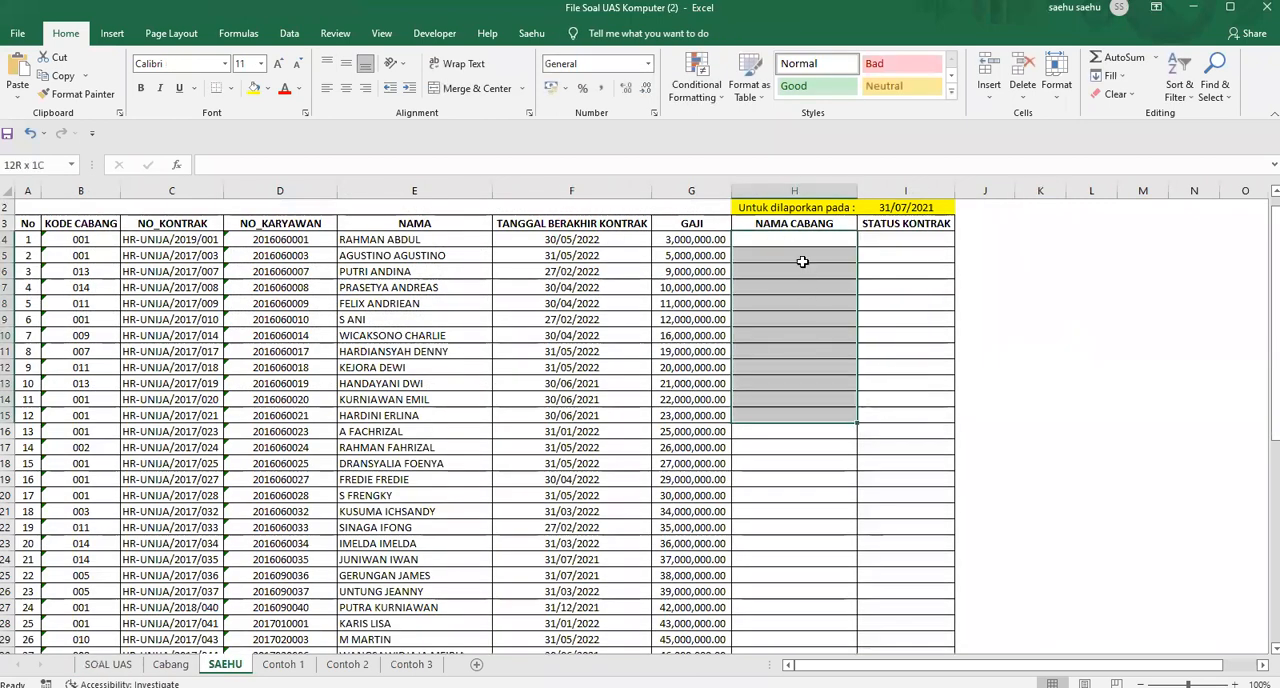
click(790, 287)
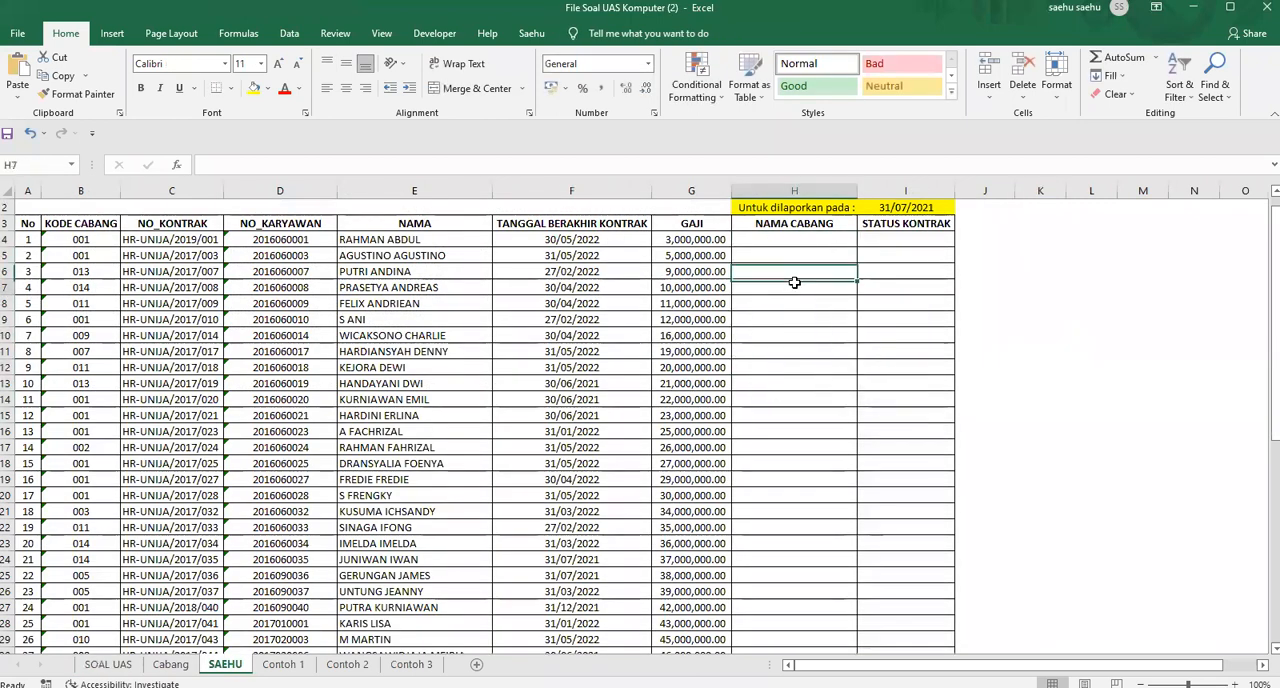
click(792, 238)
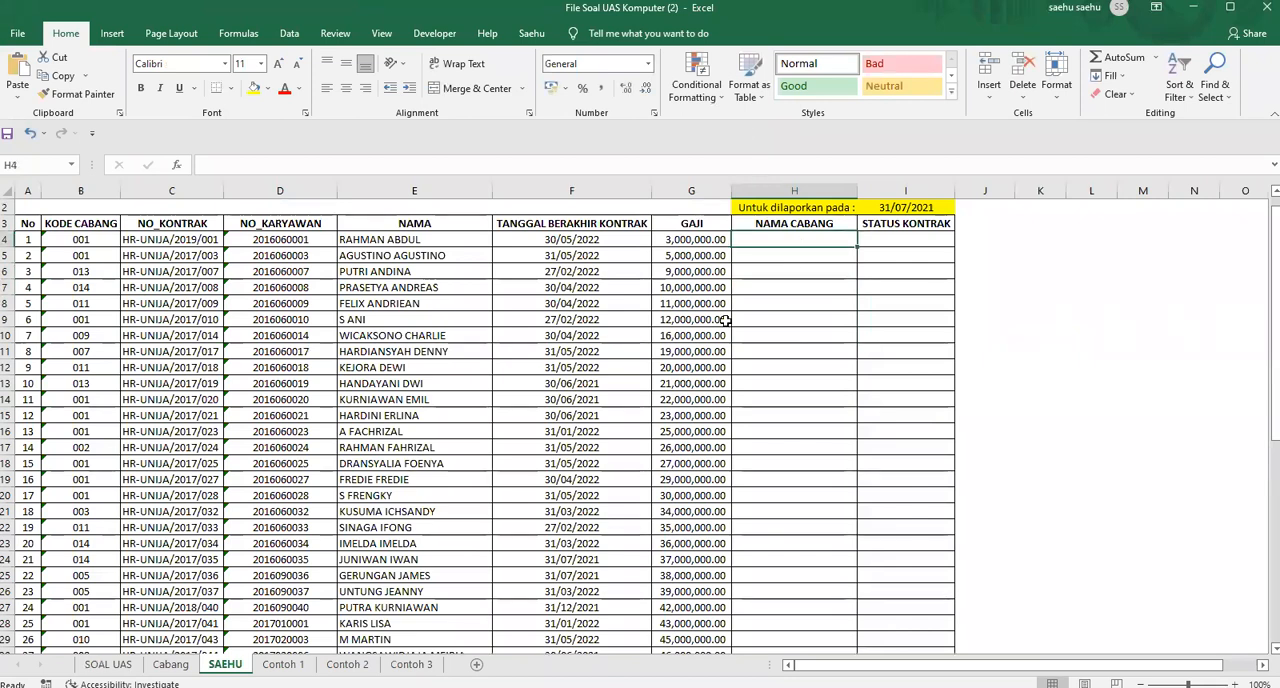
click(170, 664)
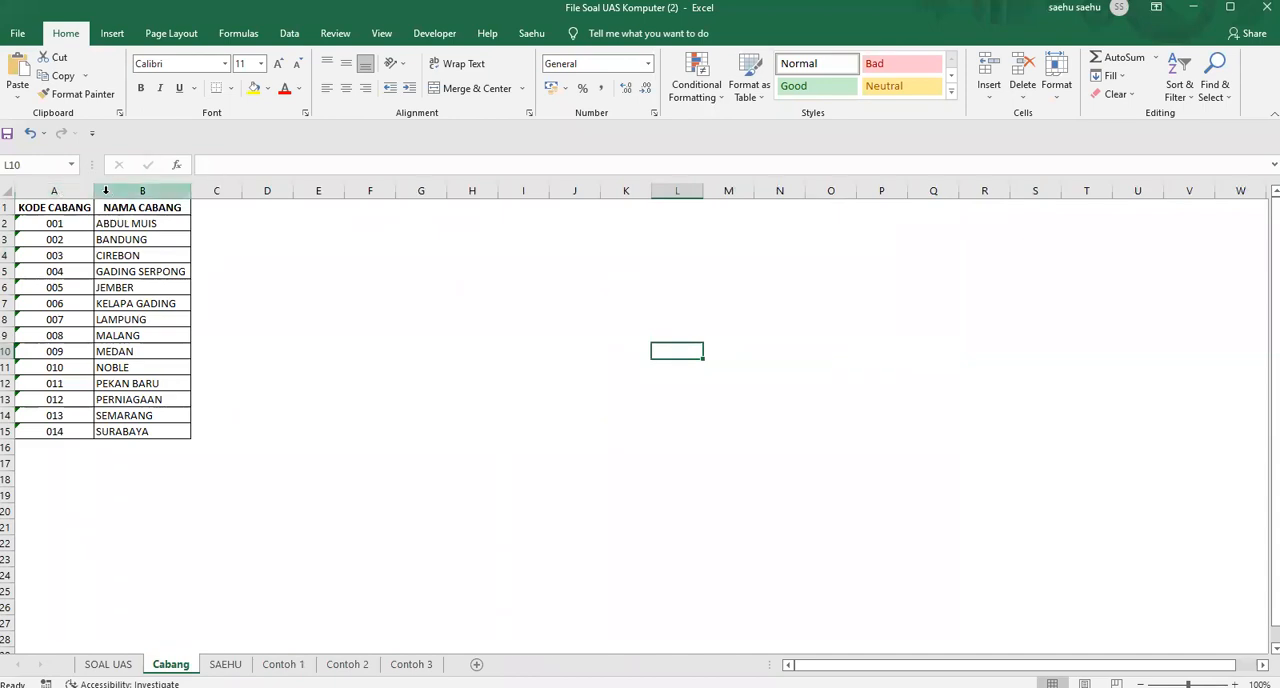
click(74, 189)
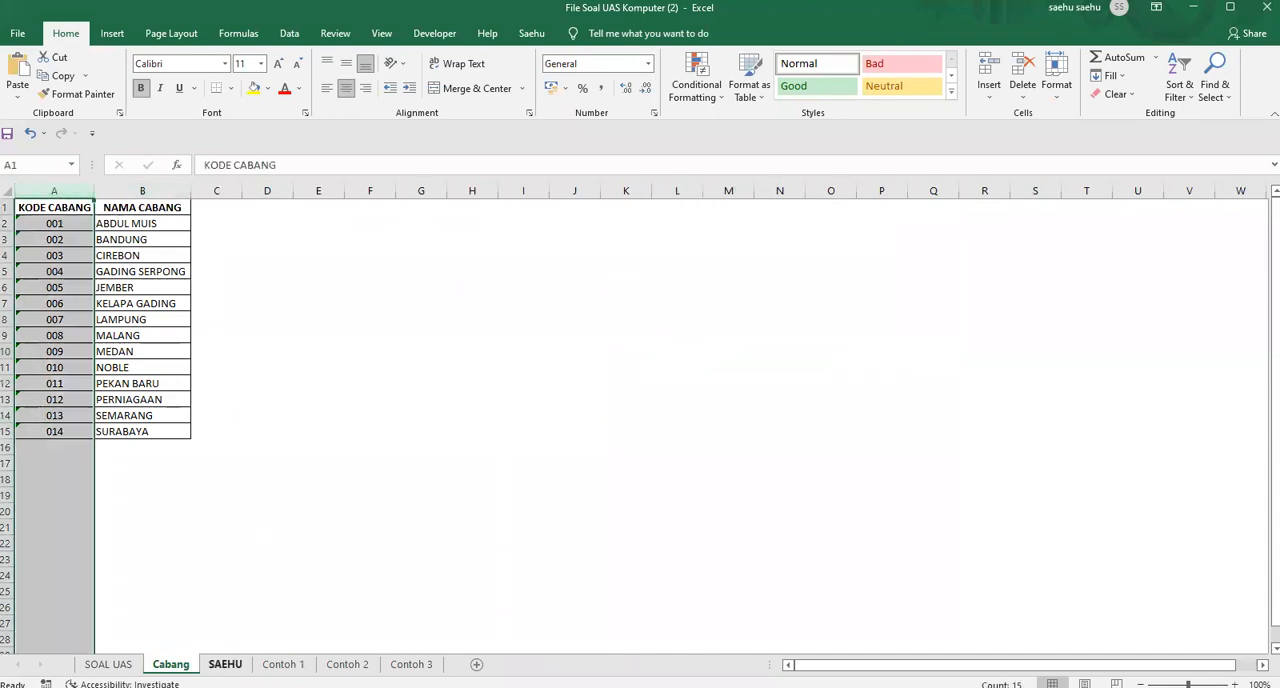
click(225, 664)
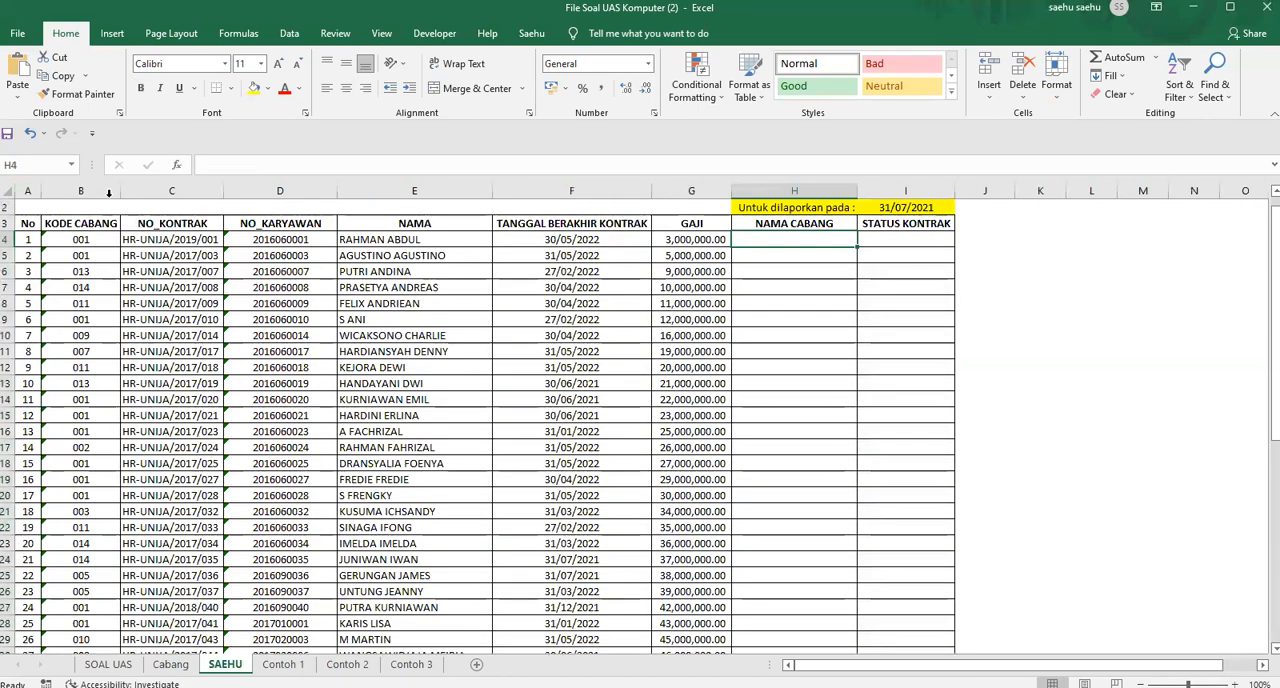
click(100, 186)
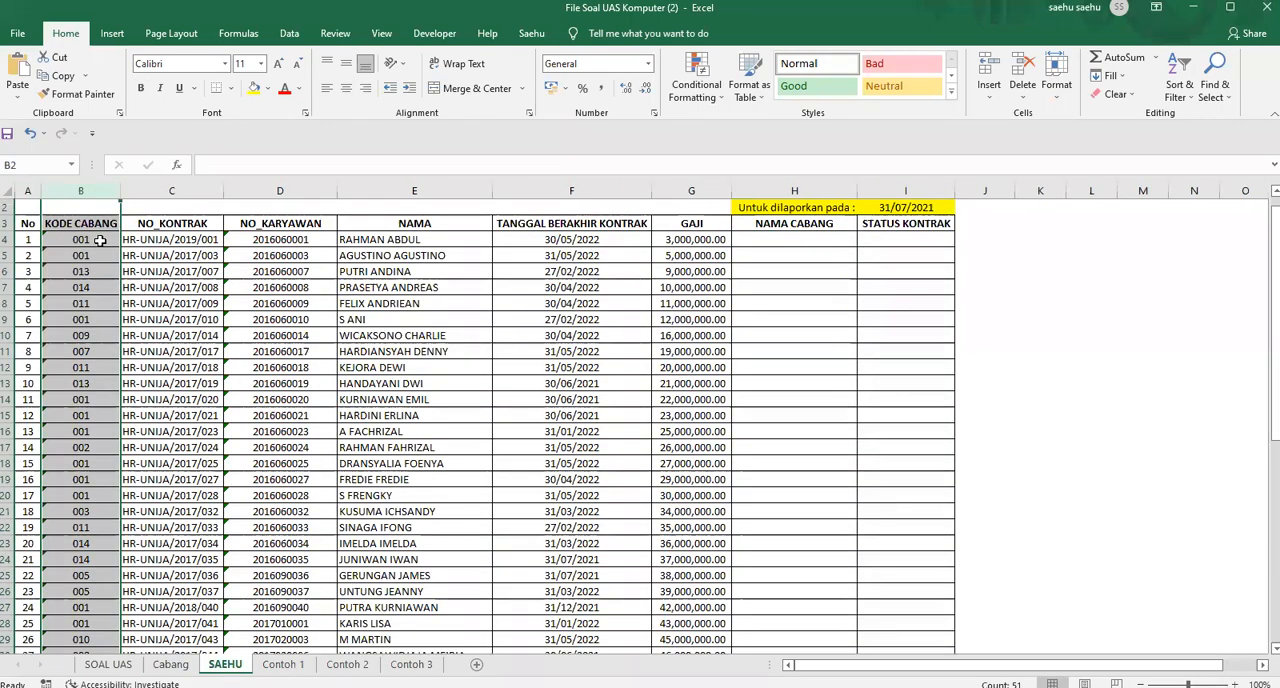
click(100, 240)
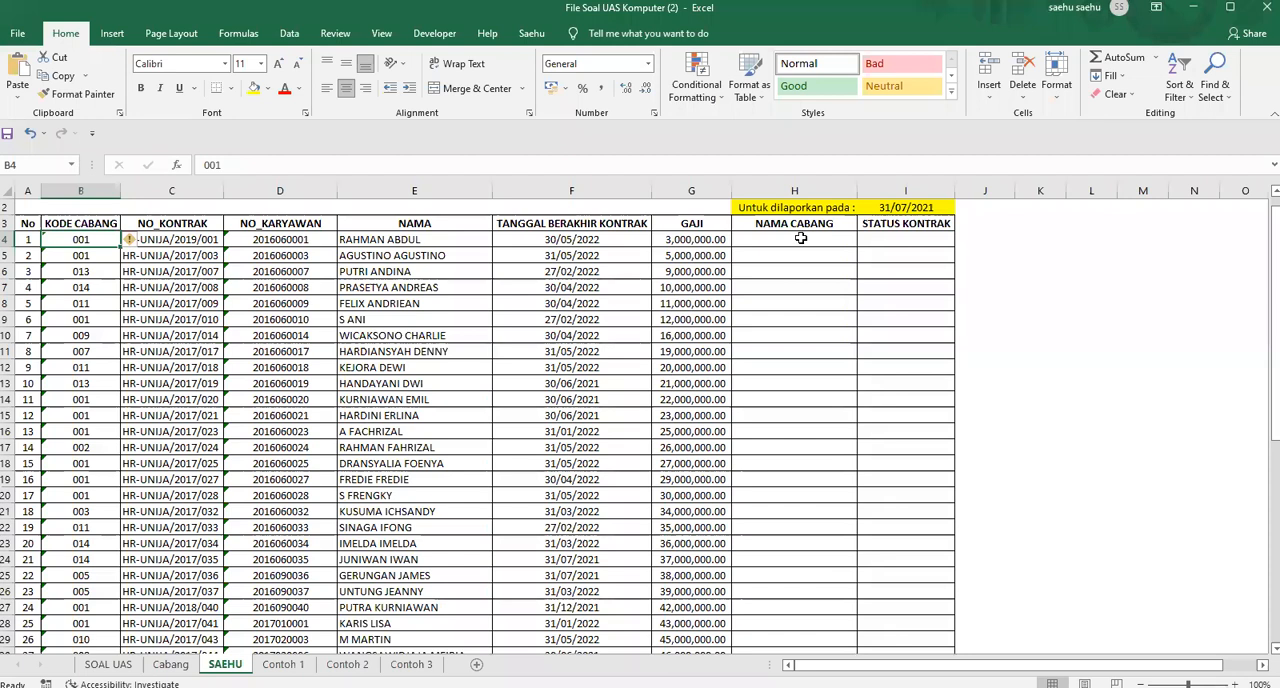
click(803, 239)
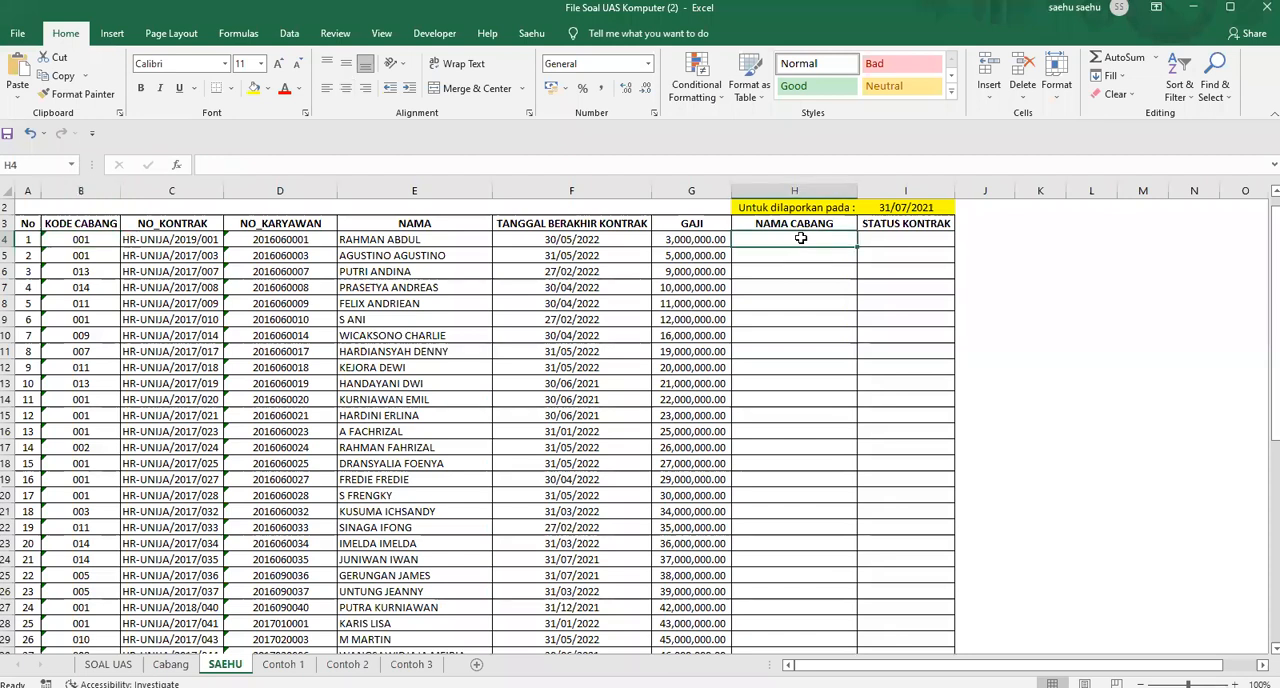
click(101, 239)
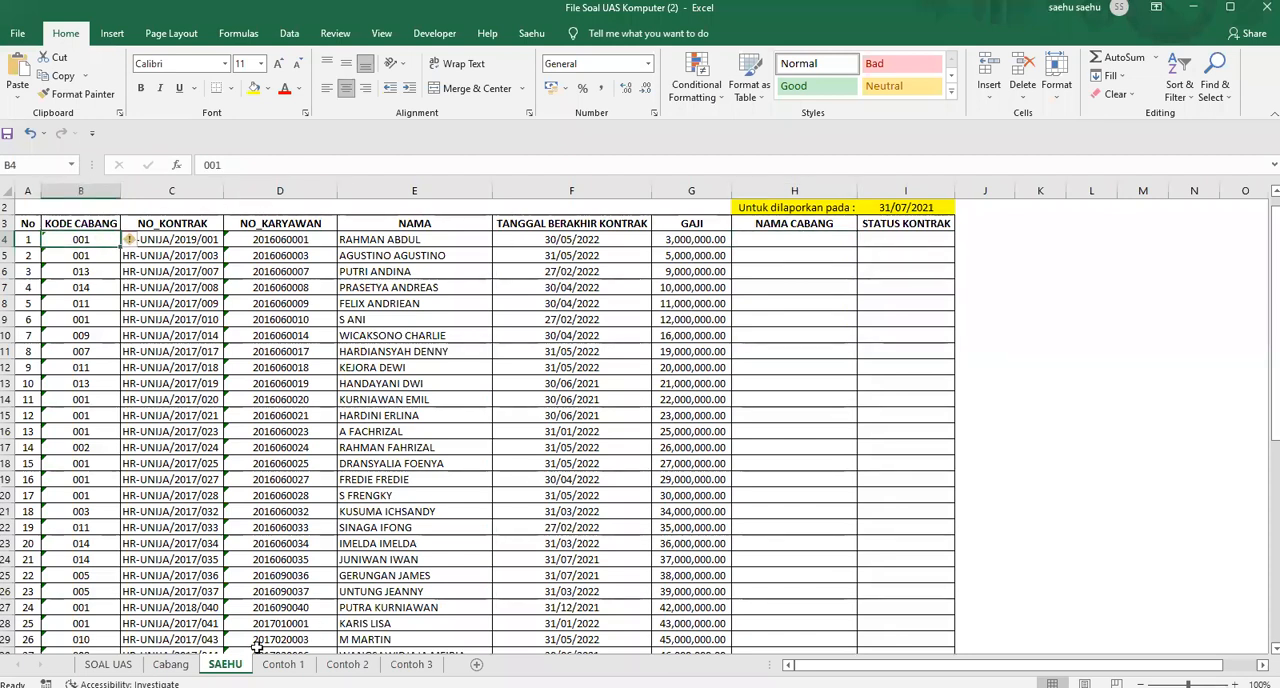
click(171, 665)
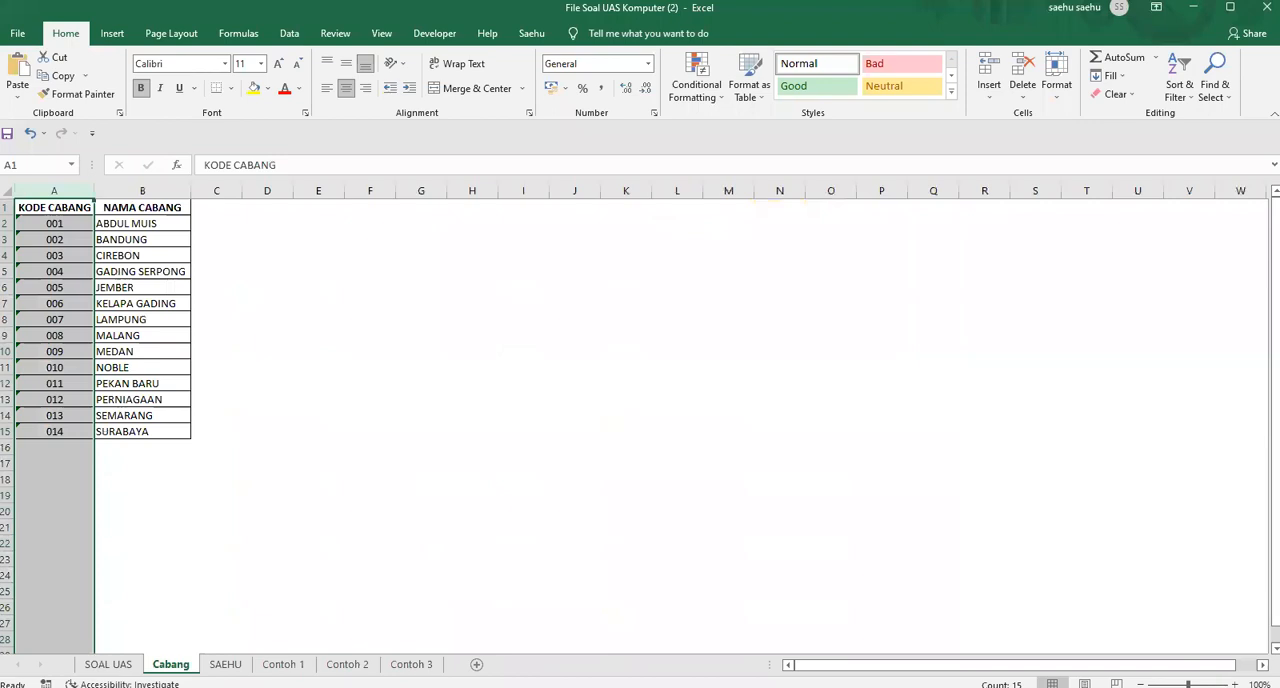
click(86, 222)
click(137, 219)
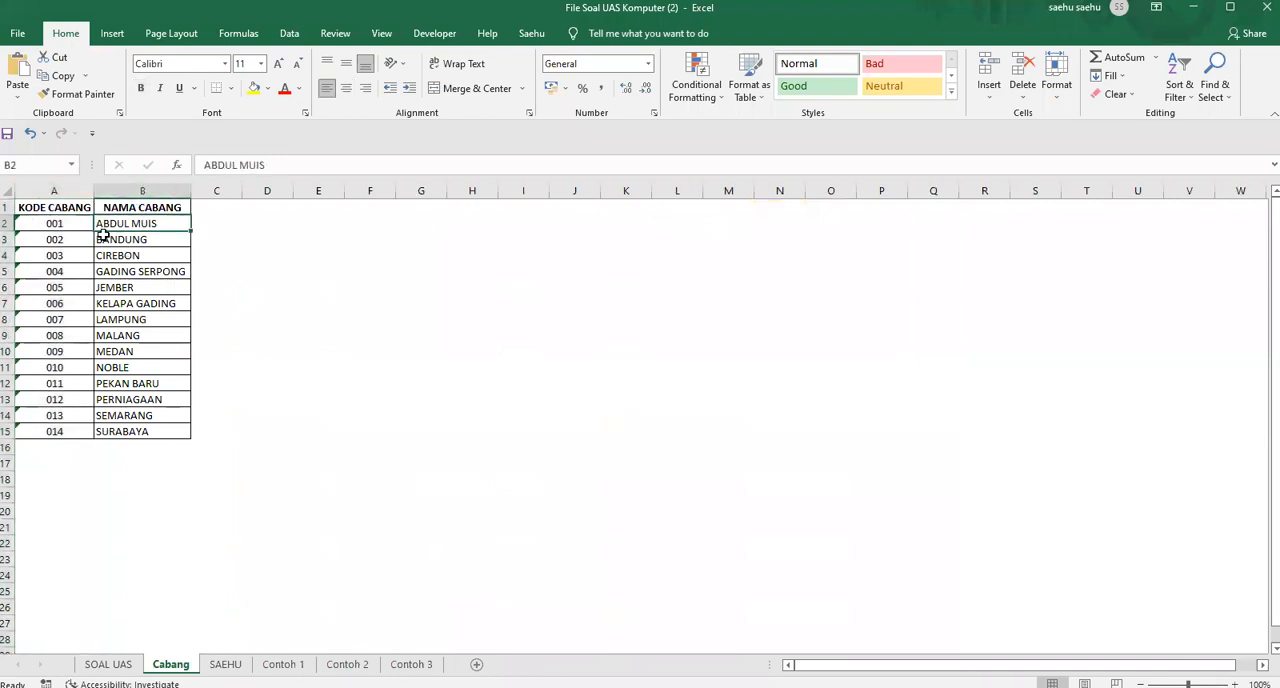
click(225, 664)
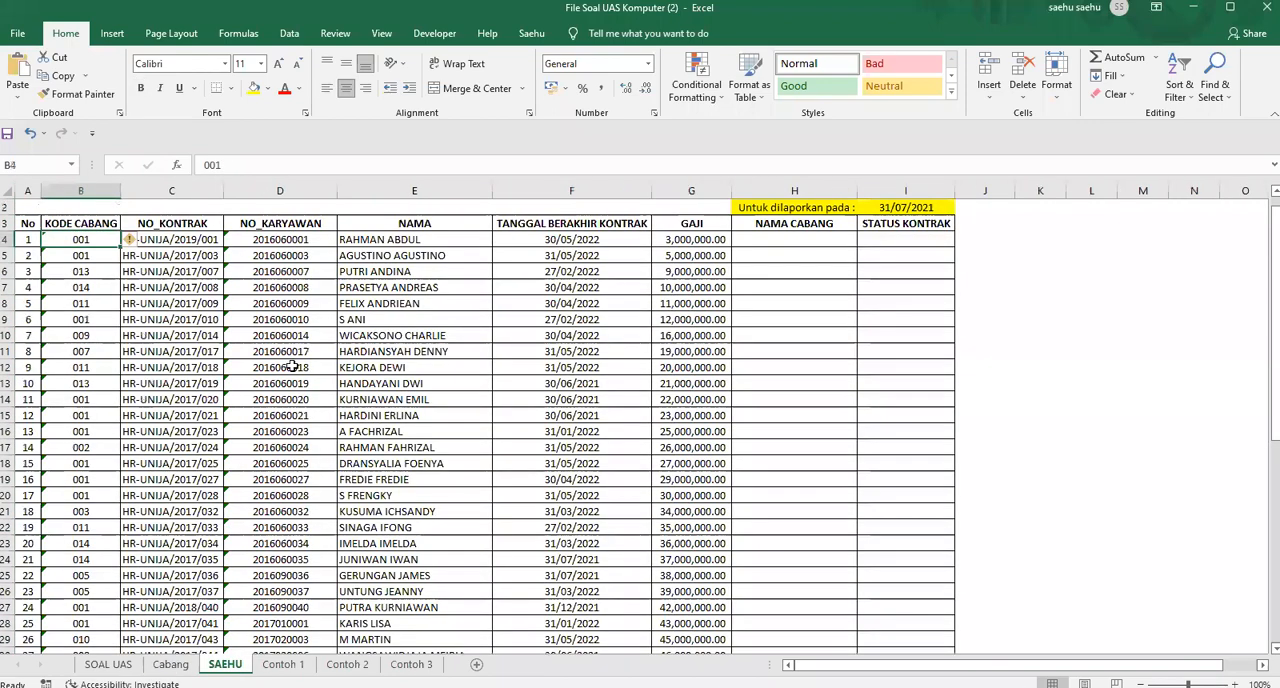
drag(90, 240, 92, 256)
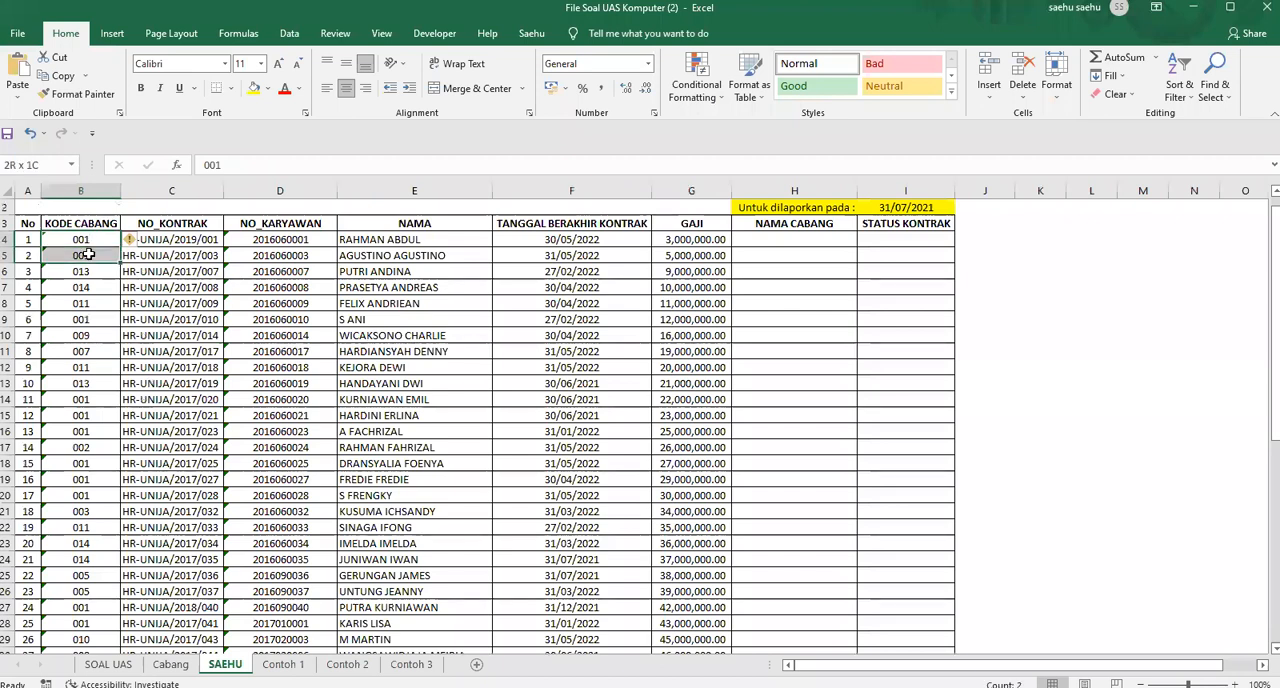
Start a VLOOKUP function in cell H4, the first NAMA CABANG cell of the employee data, by searching for "vlookup"
click(785, 237)
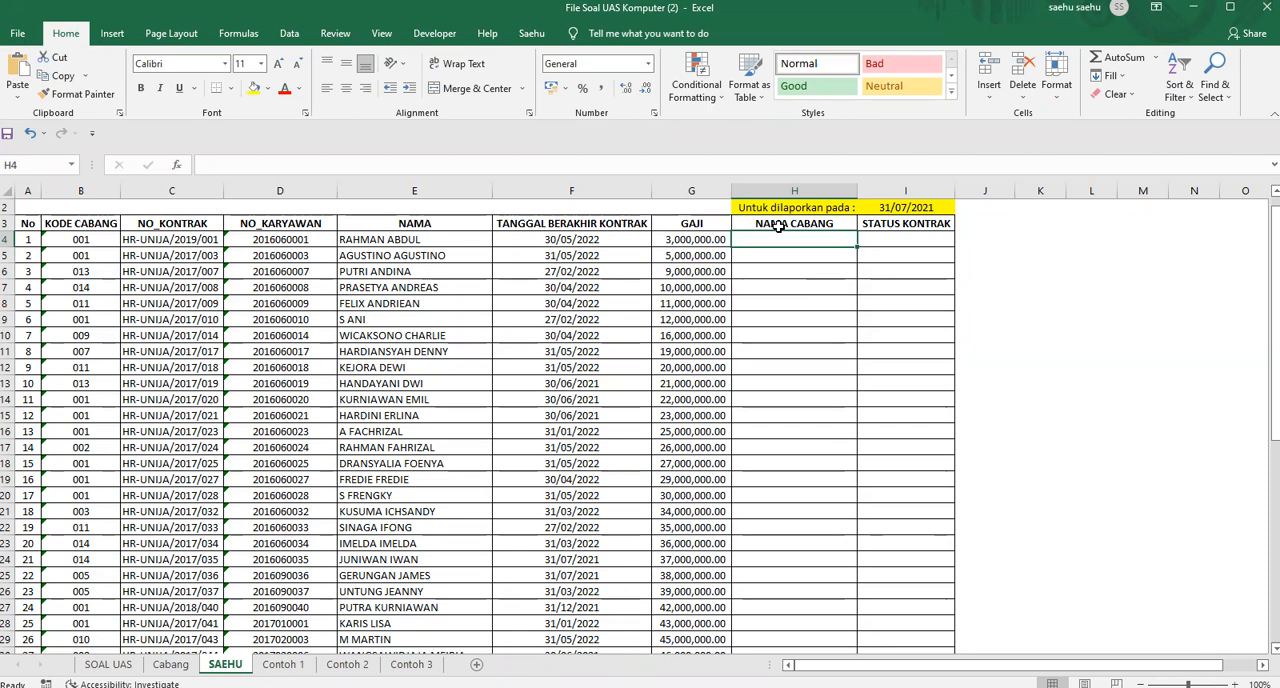
click(177, 166)
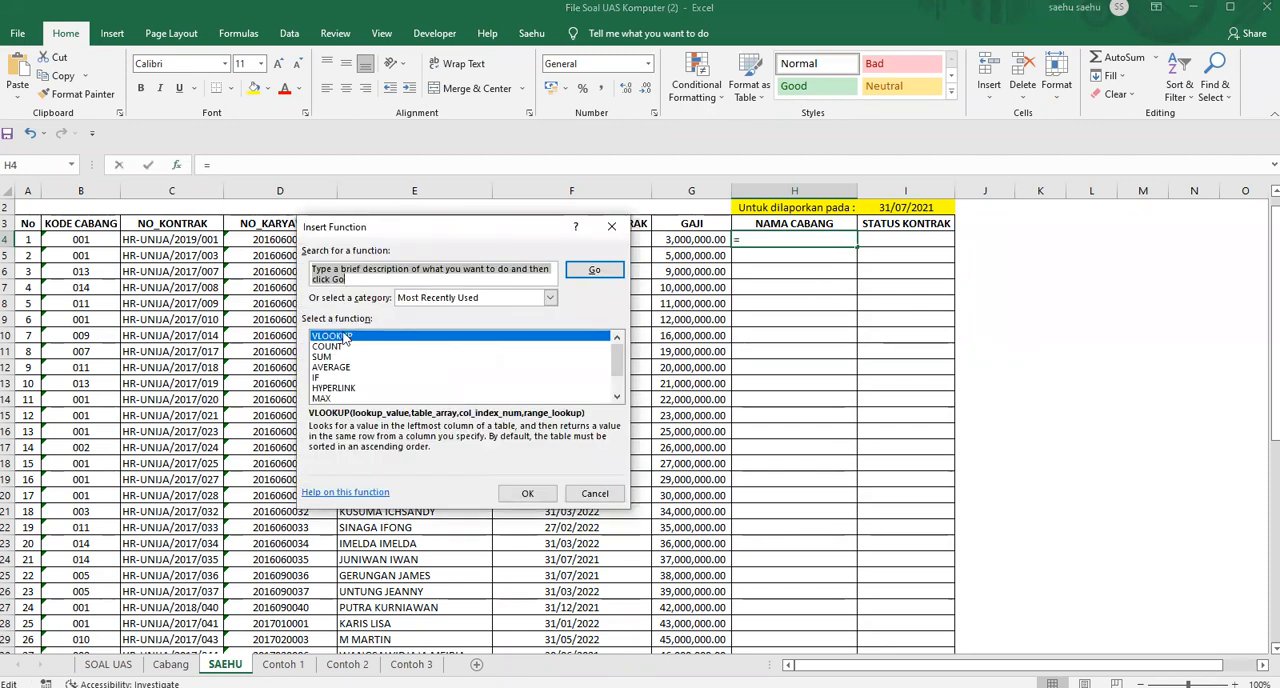
text(vl)
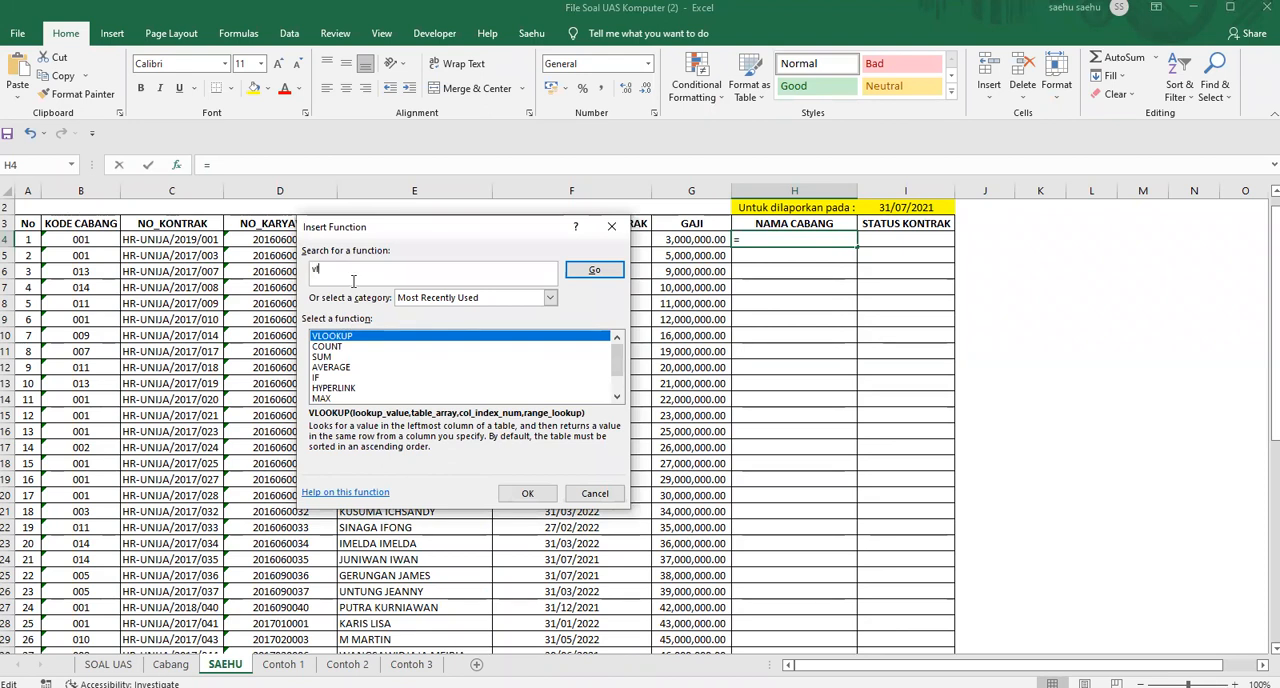
text(ookup)
click(594, 270)
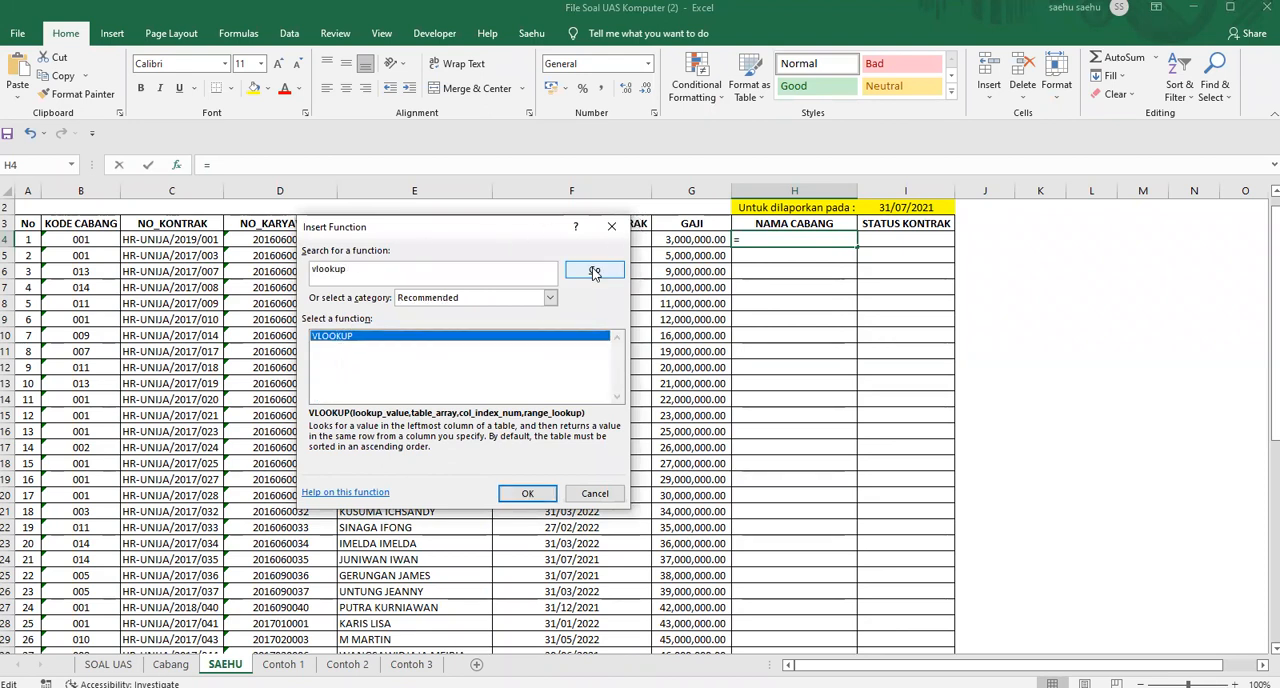
double_click(340, 338)
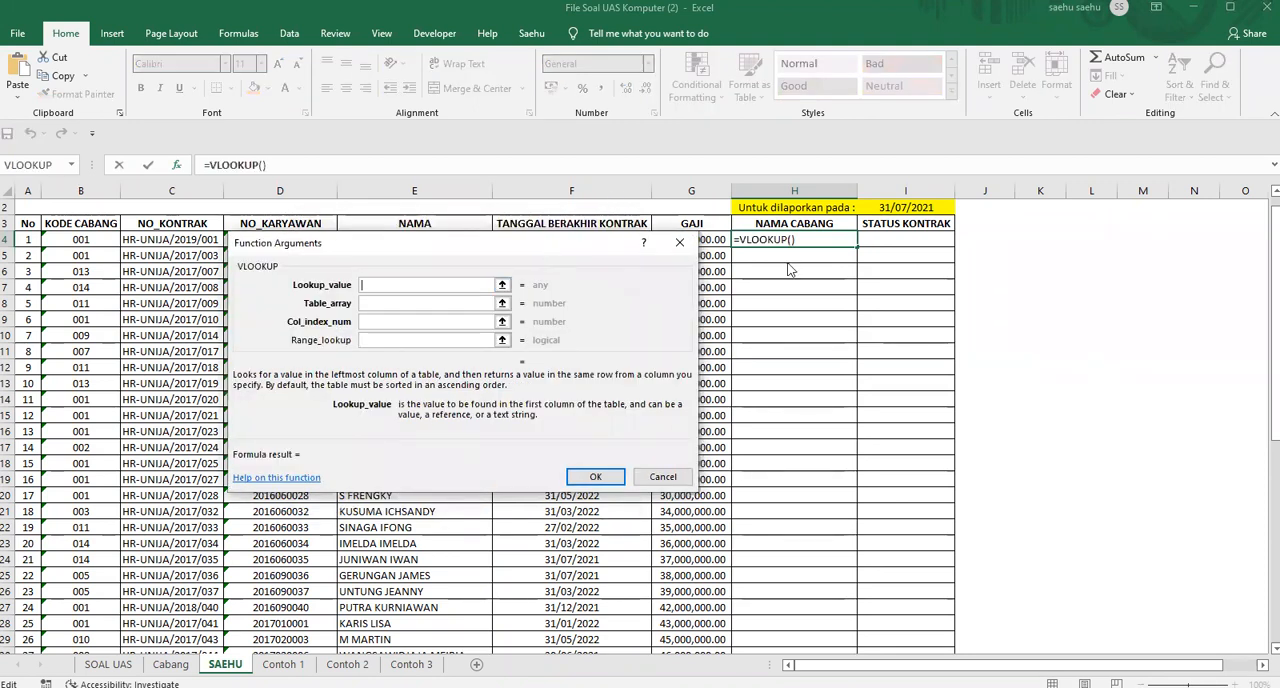
Set the VLOOKUP lookup value to B:B and the table array to columns A:B of the Cabang sheet
click(81, 183)
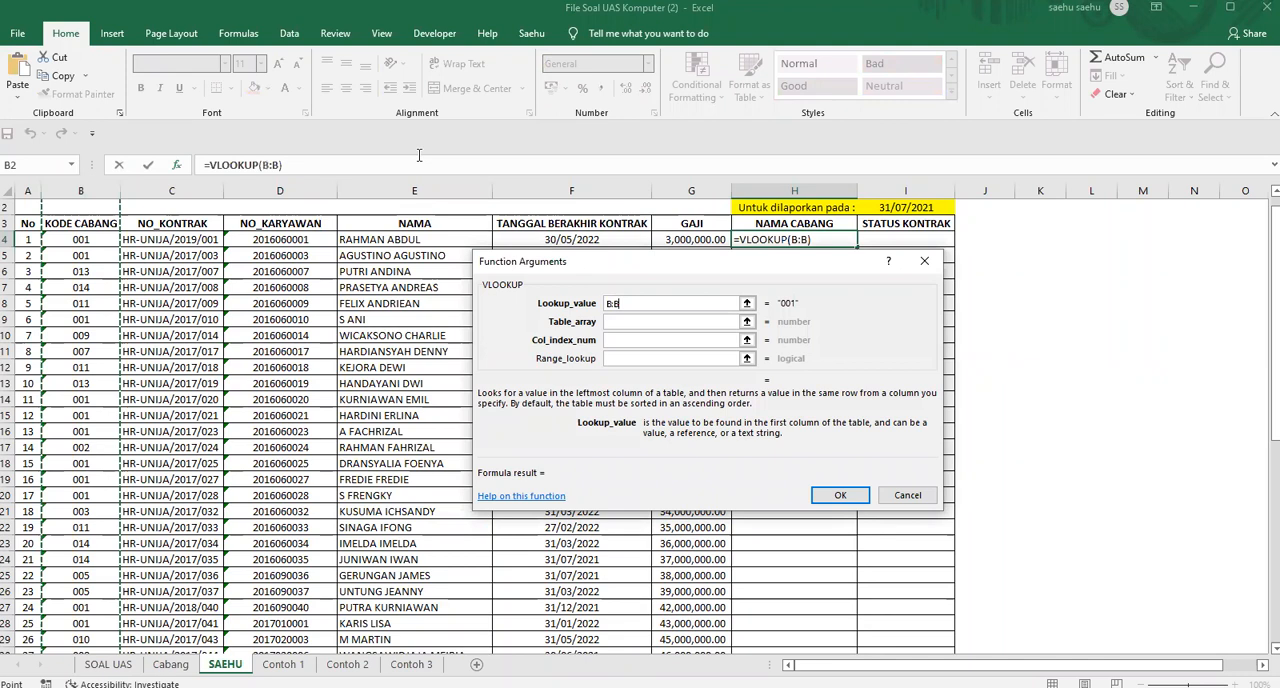
click(667, 303)
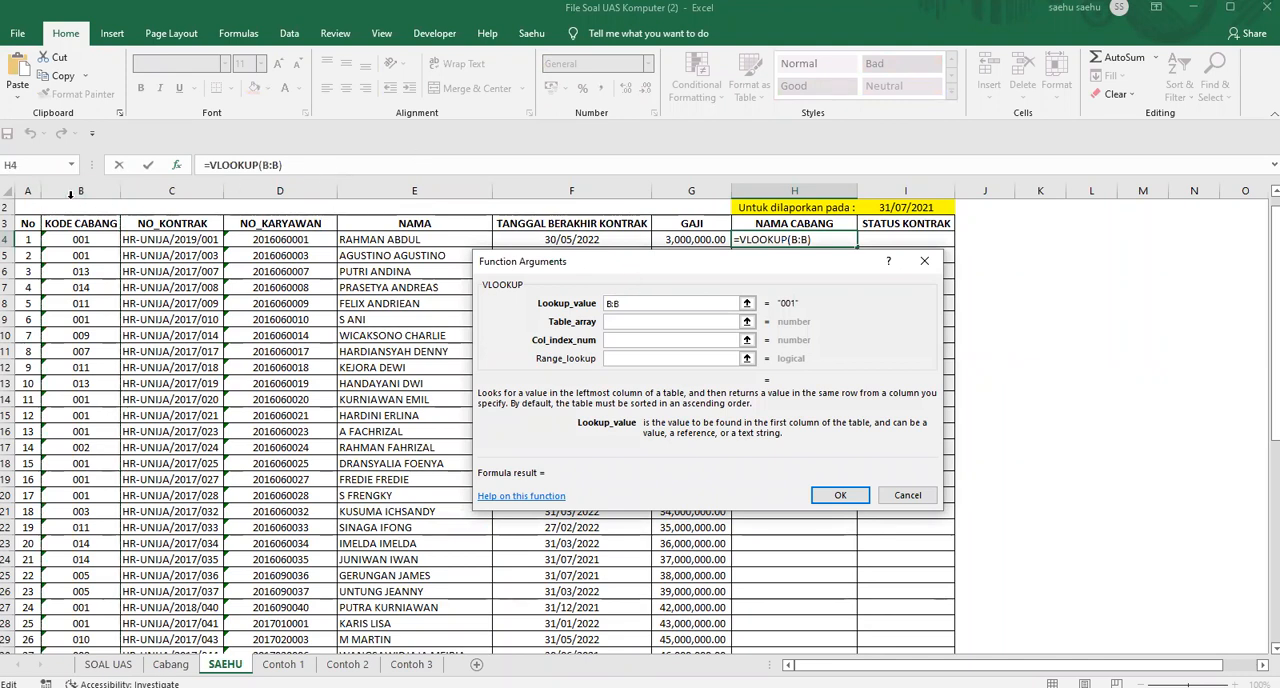
click(659, 321)
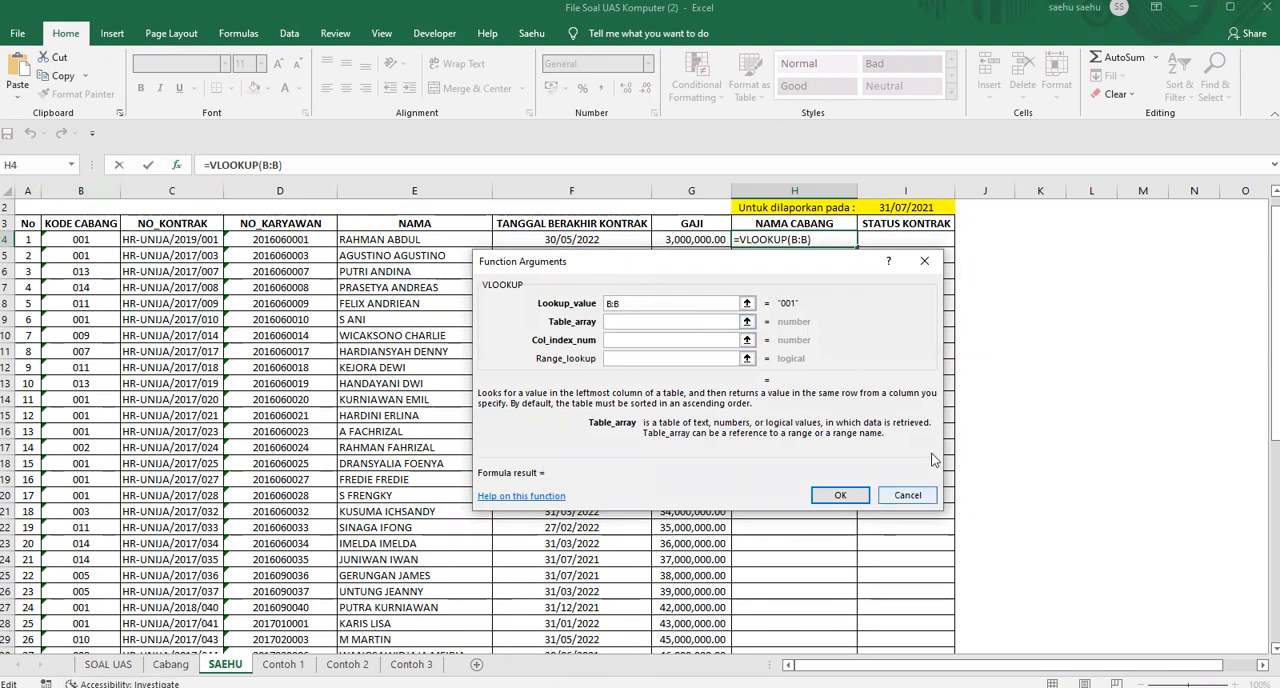
click(746, 322)
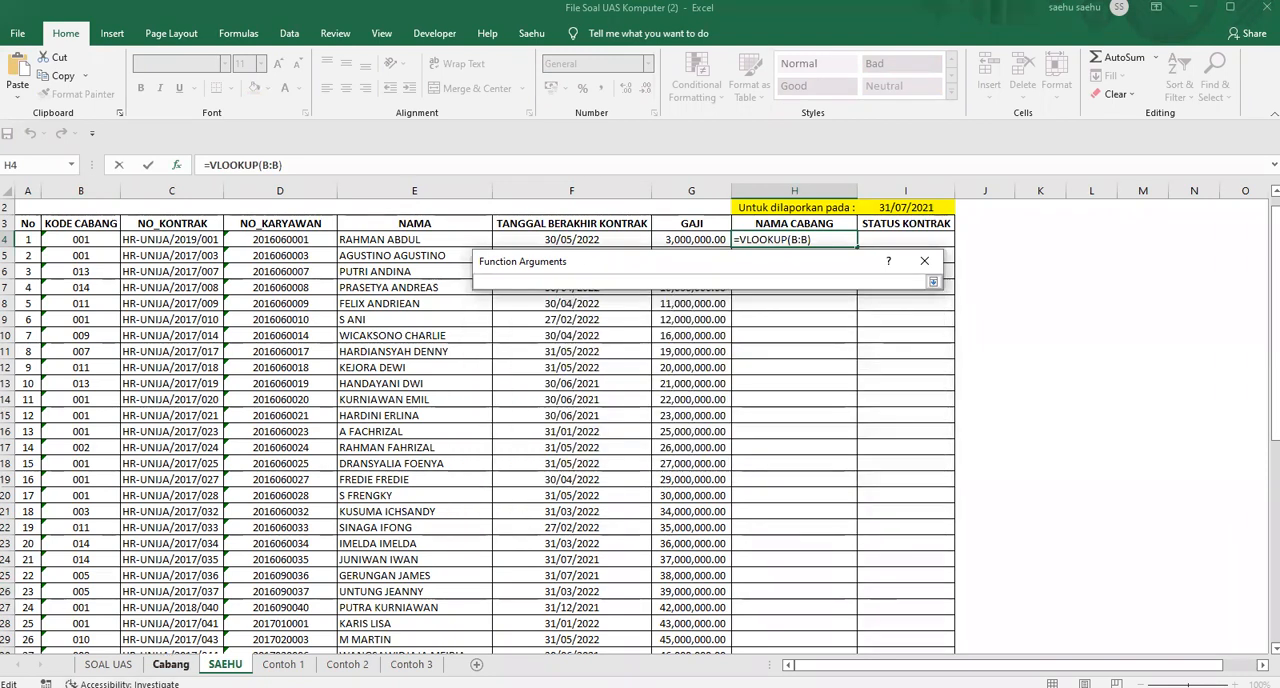
click(171, 664)
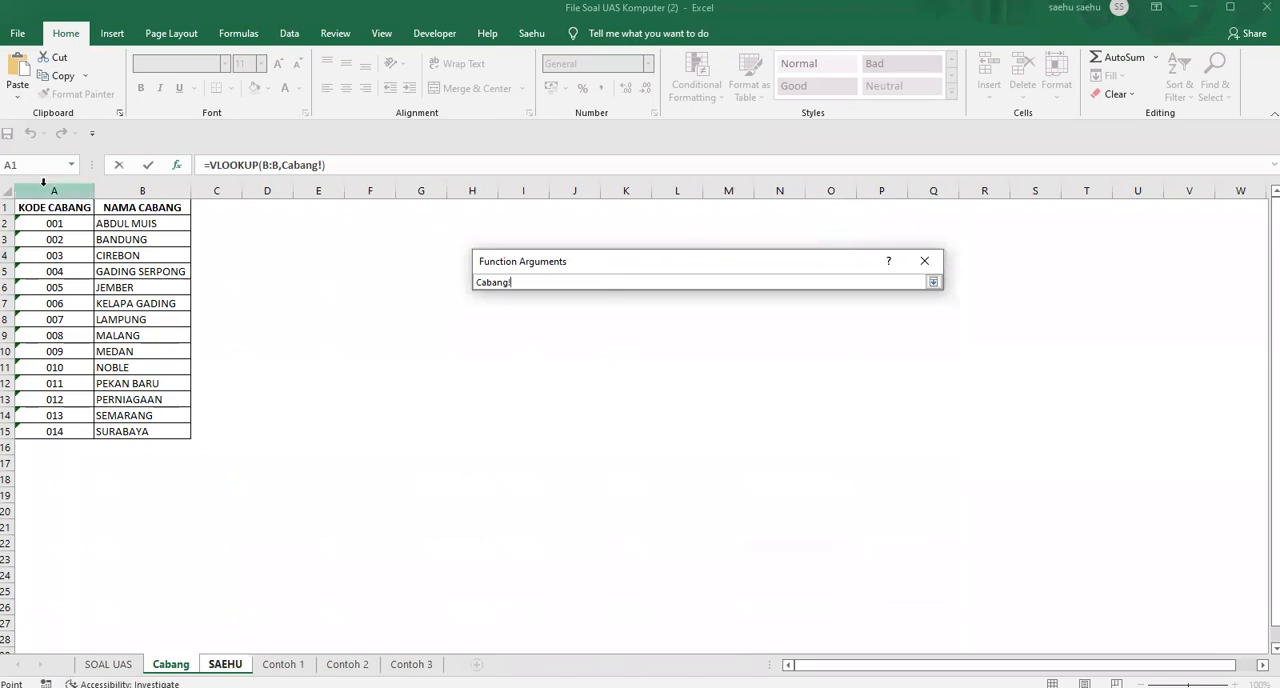
drag(43, 181, 115, 187)
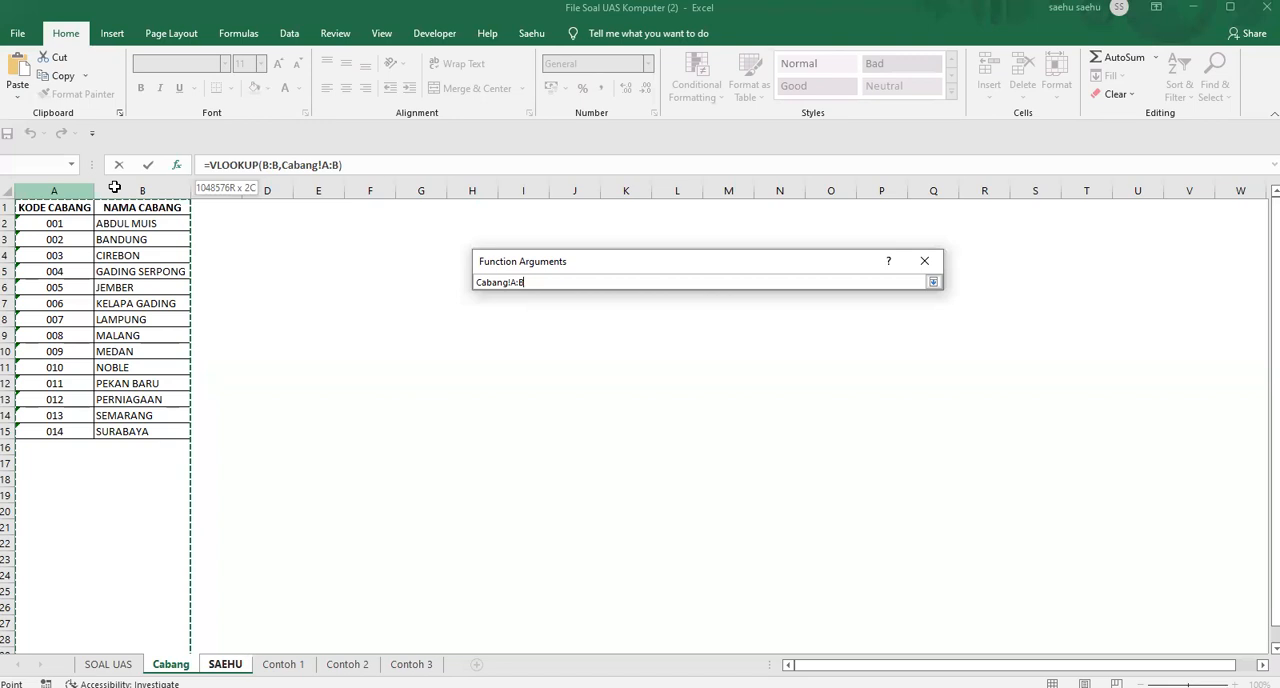
drag(115, 187, 115, 187)
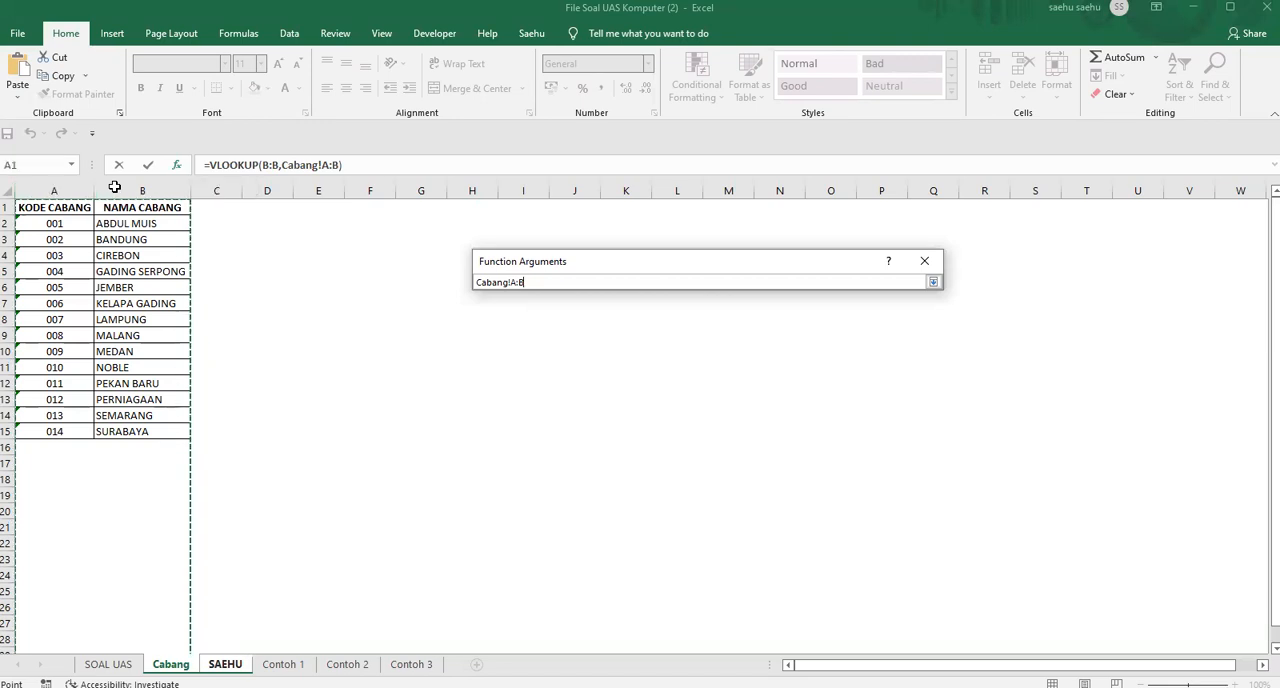
click(801, 166)
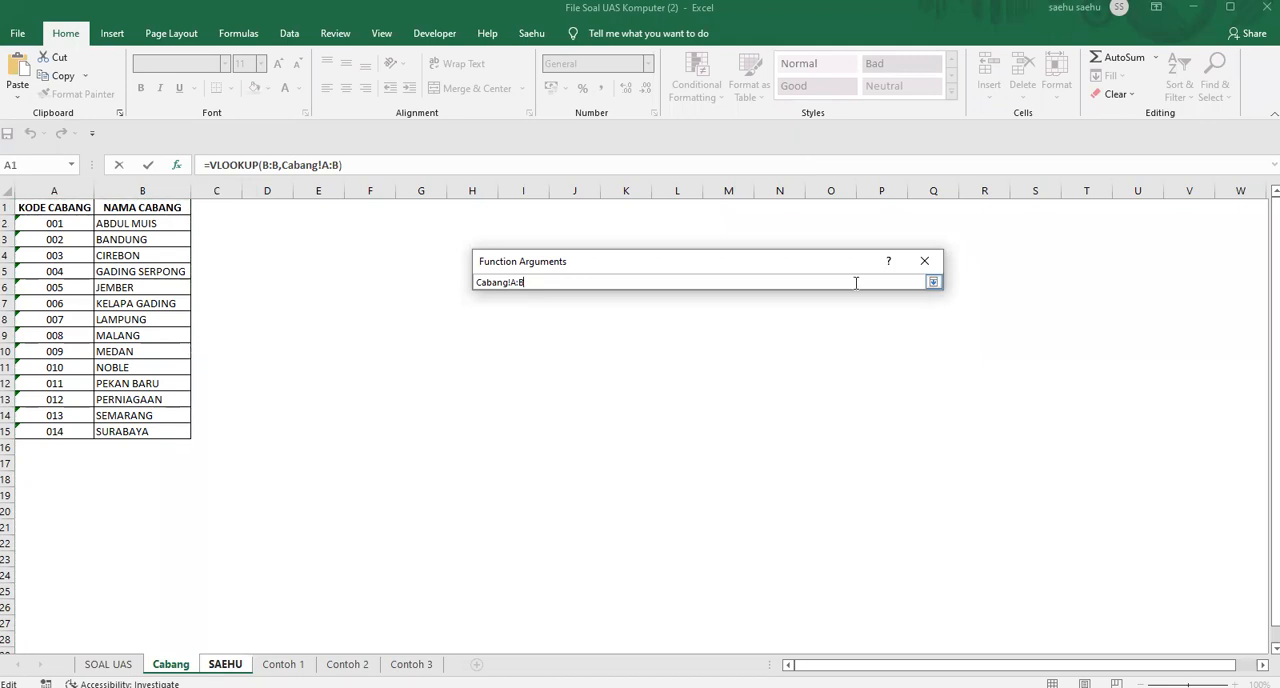
click(932, 284)
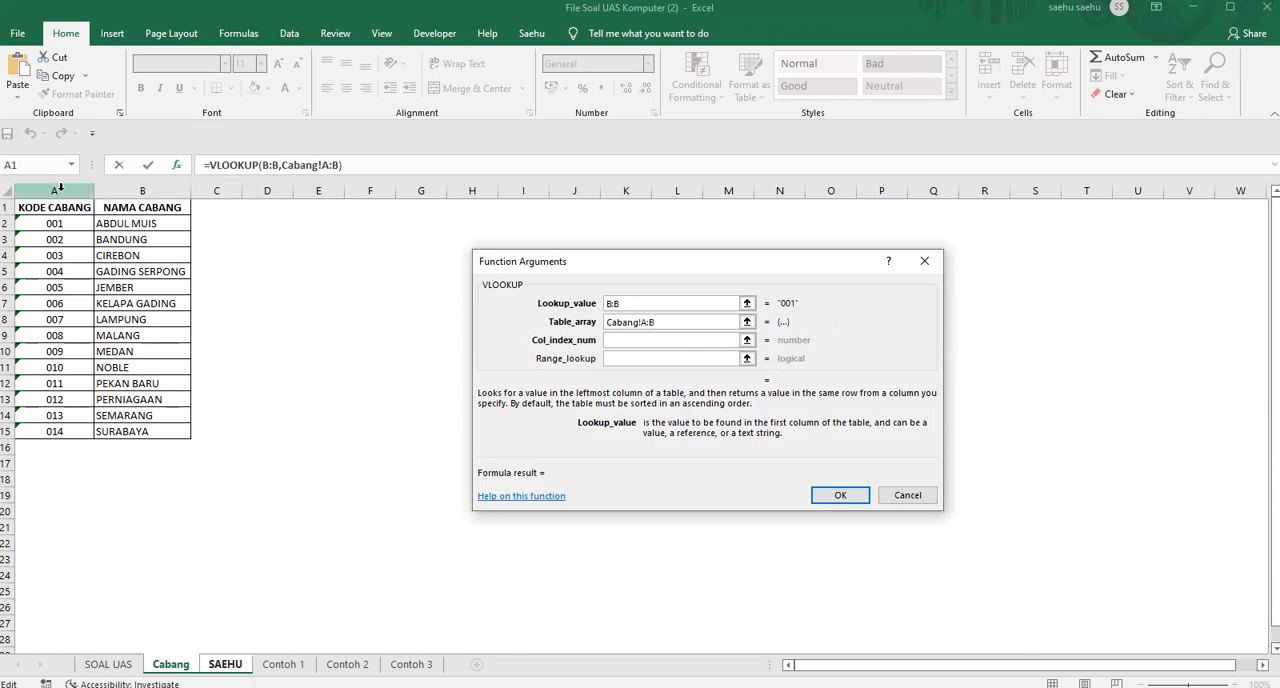
Finish the VLOOKUP in H4 with column index 2 and range lookup 0, and fill it down the NAMA CABANG column
click(640, 340)
text(2)
click(636, 359)
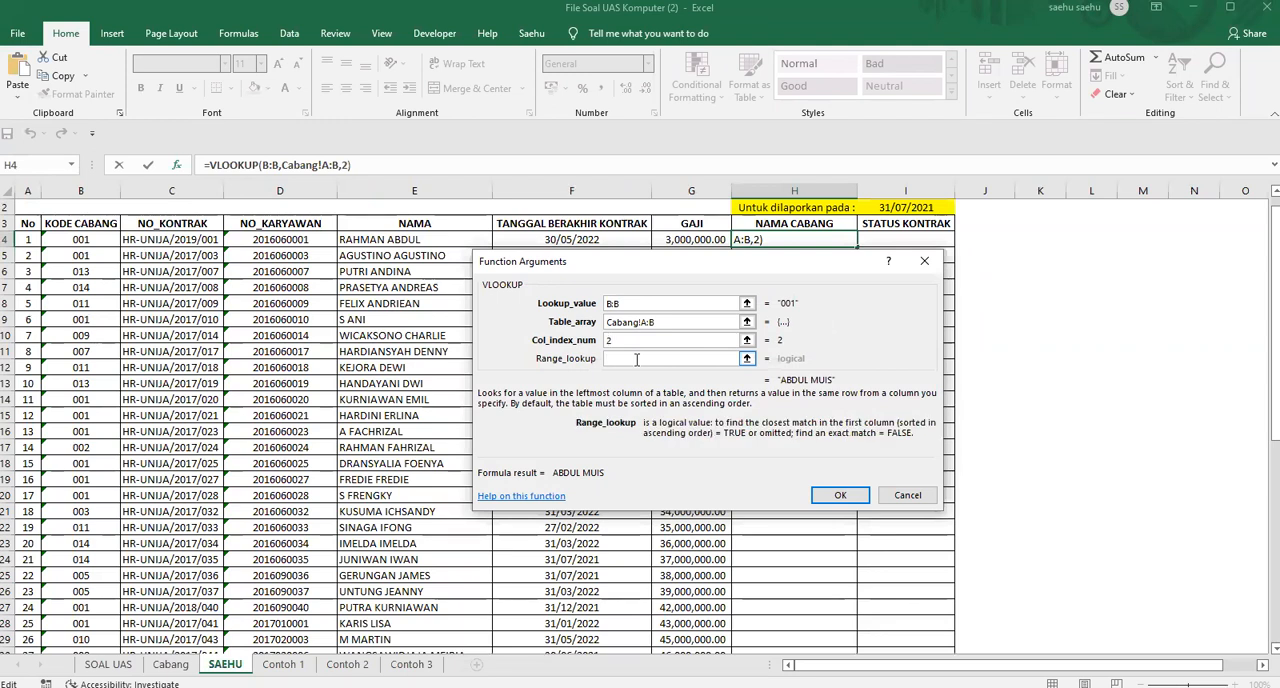
text(0)
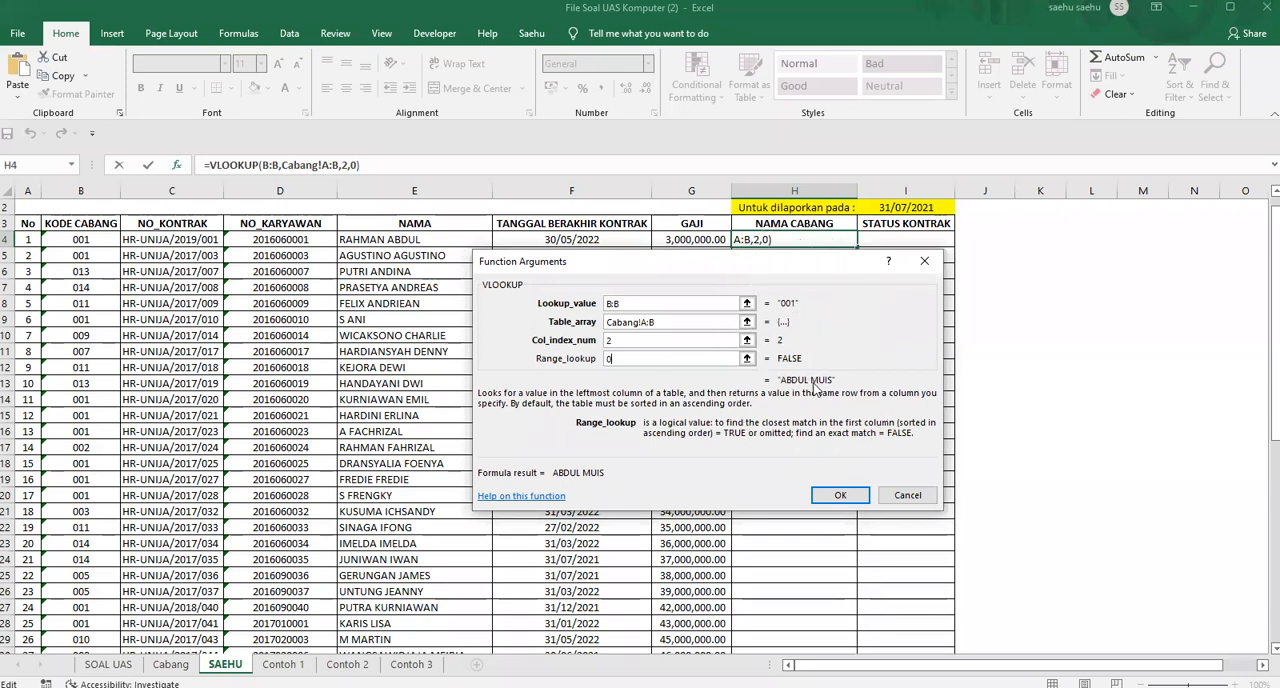
click(838, 494)
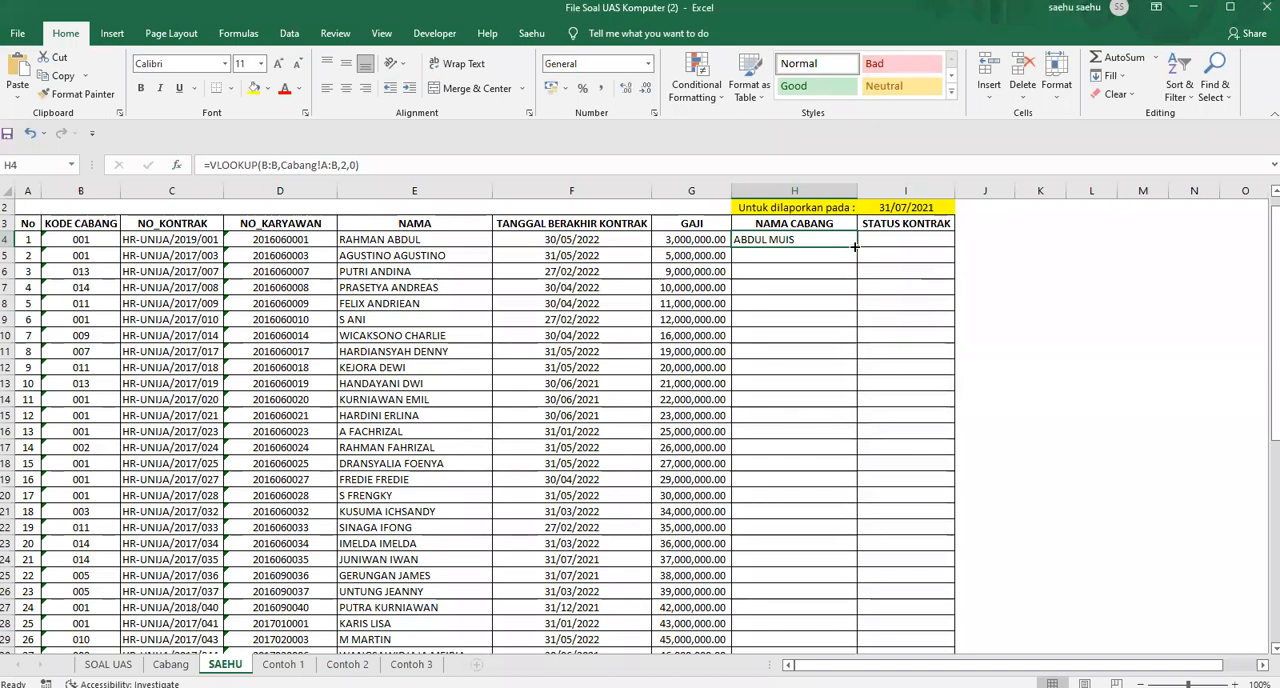
double_click(855, 246)
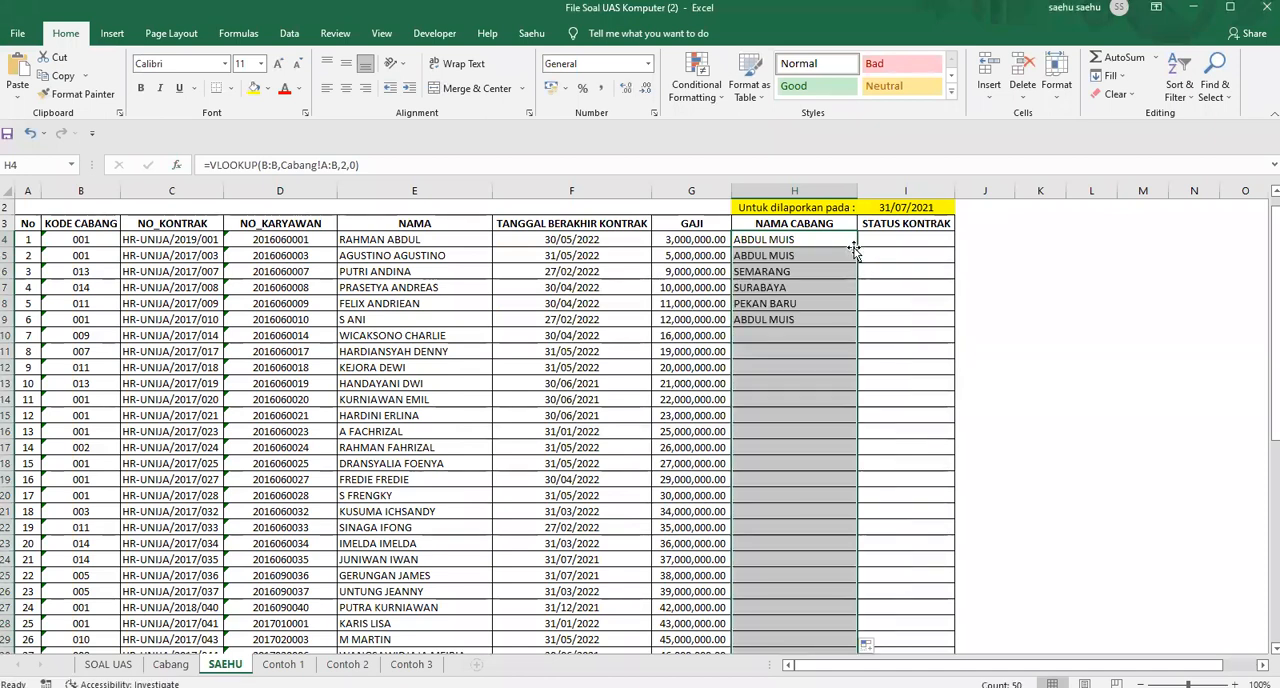
Check the filled NAMA CABANG column from its first row to its last
click(804, 242)
key(ctrl+Down)
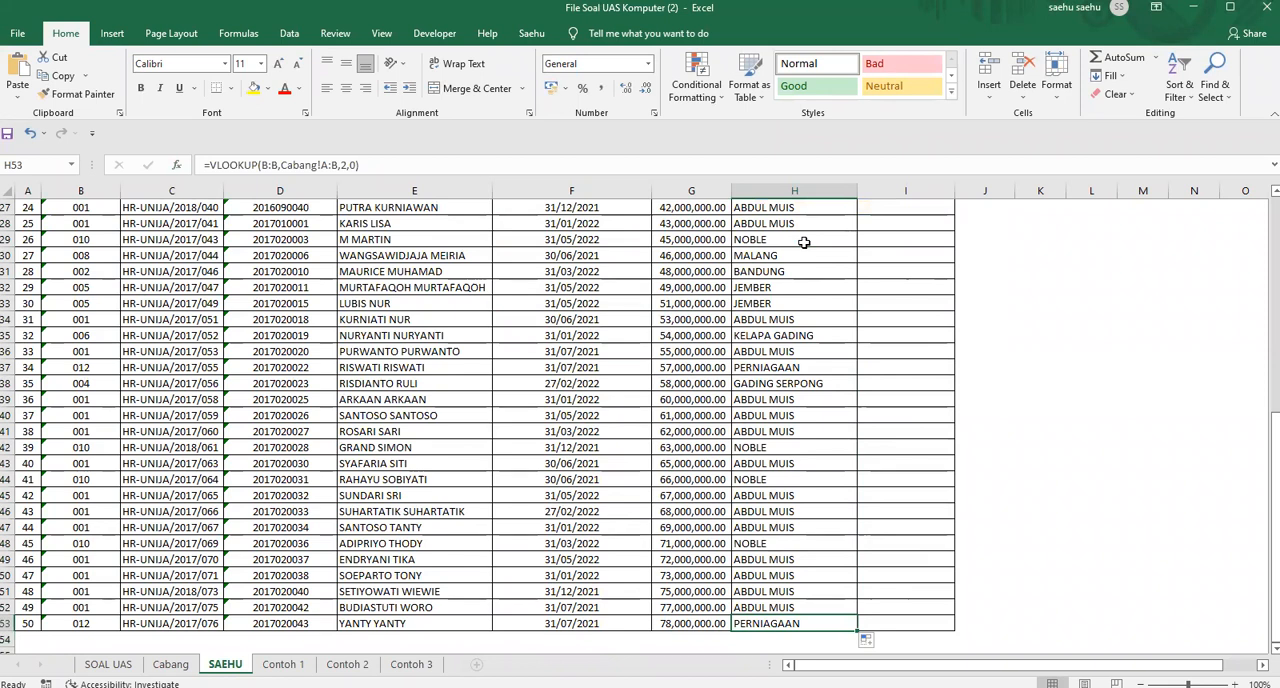
key(ctrl+Up)
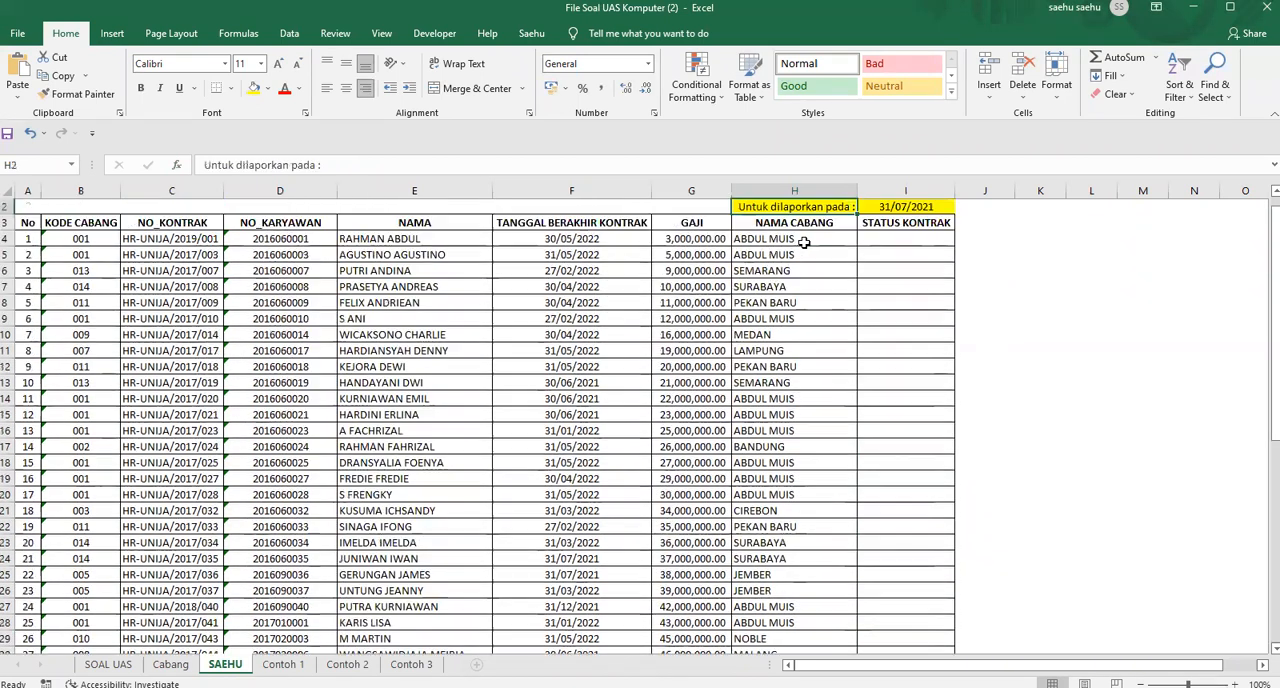
key(Down)
key(Down)
key(Down)
key(Down)
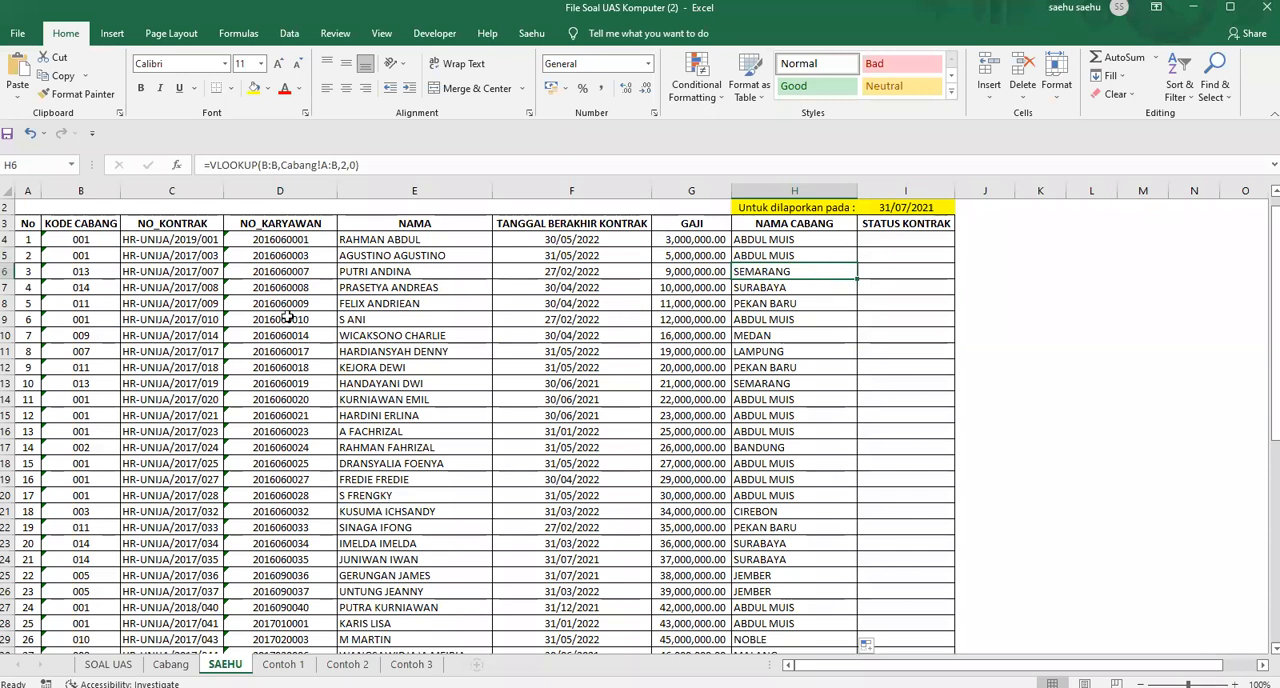
Compare the last employee row's branch code and NAMA CABANG with the entry for code 012 on the Cabang sheet
scroll(285, 470, down, 11)
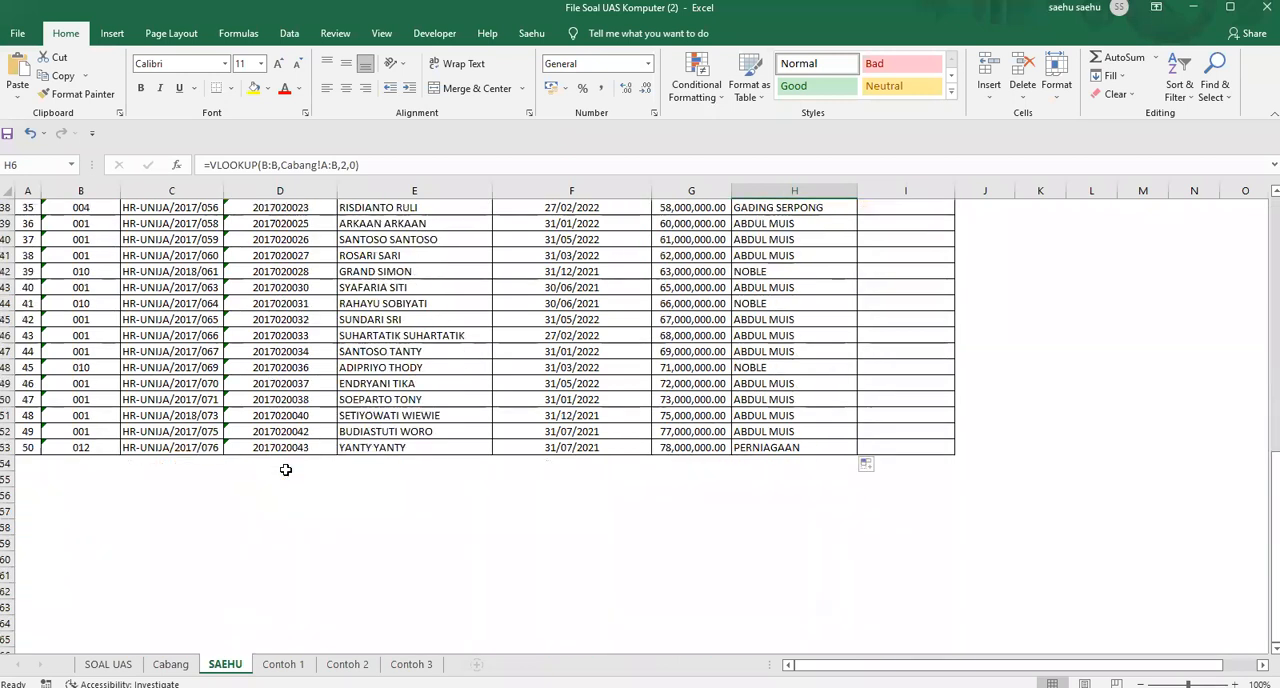
click(70, 450)
click(808, 450)
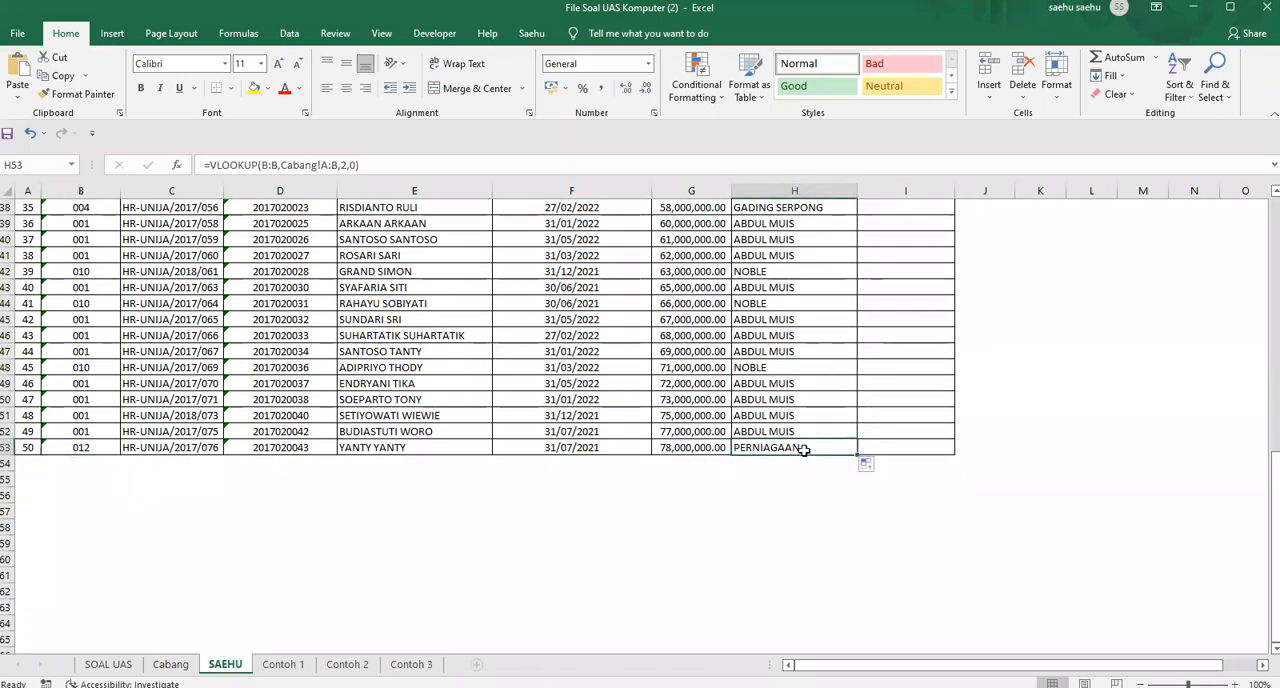
click(170, 664)
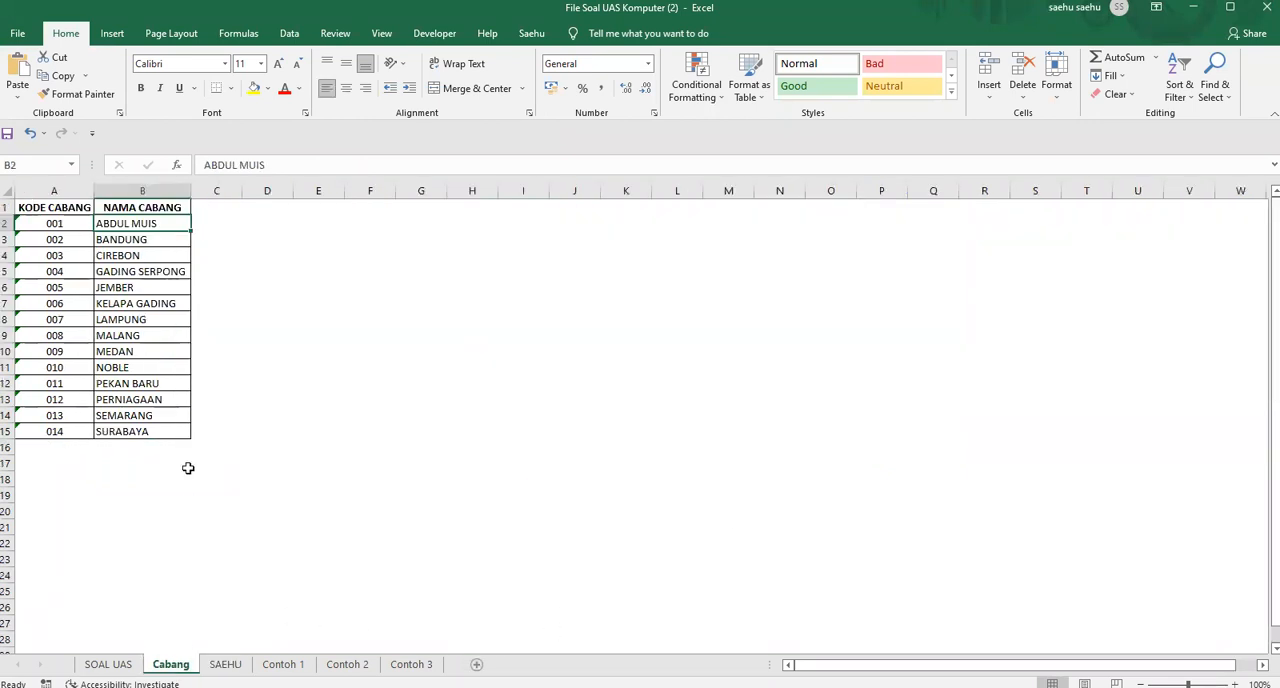
drag(77, 399, 130, 399)
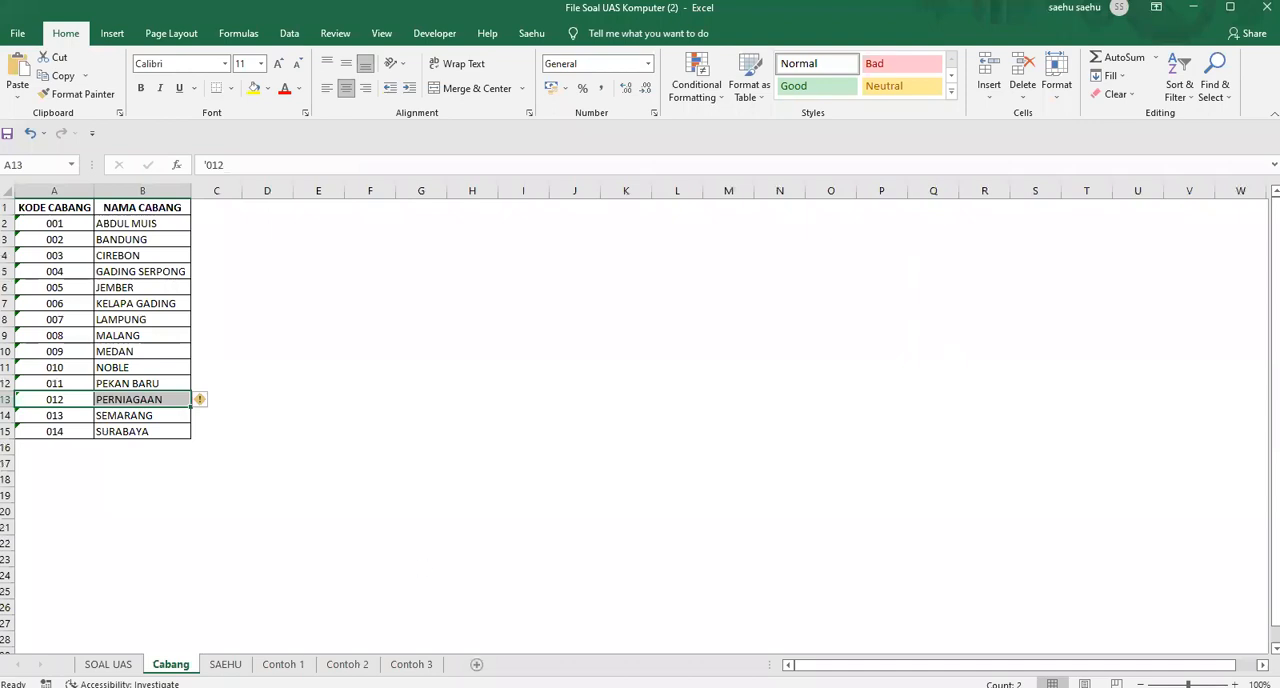
click(225, 664)
click(860, 356)
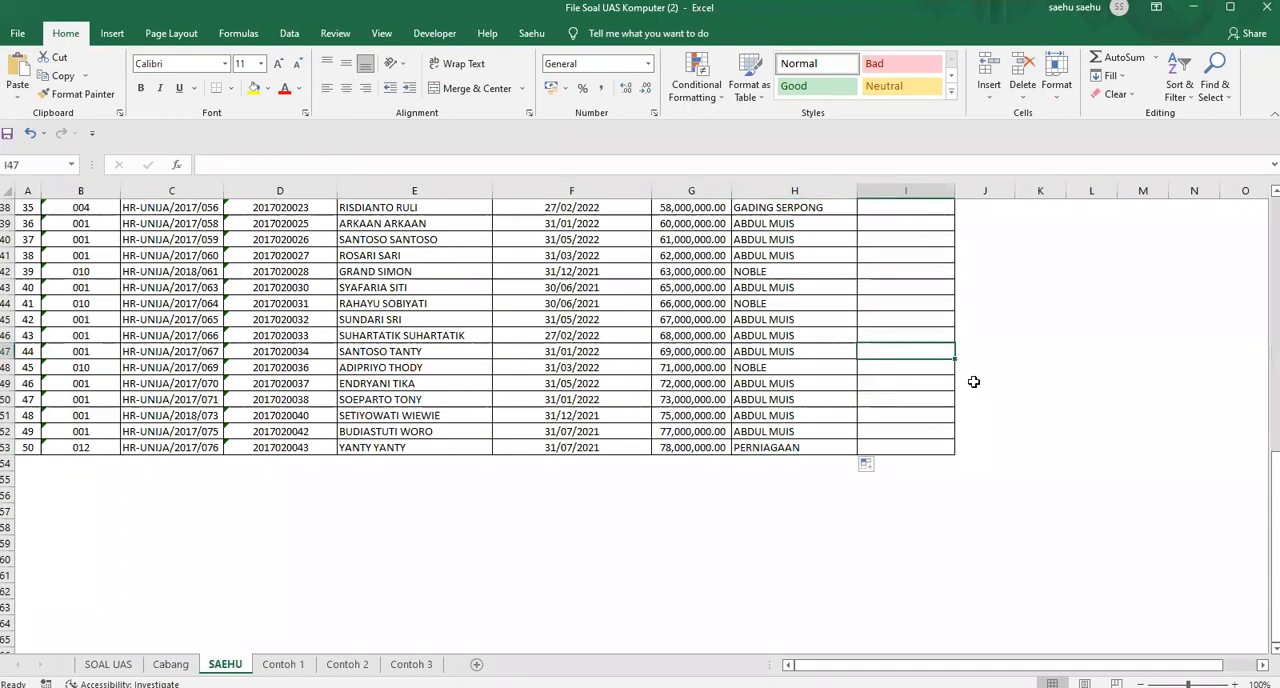
scroll(966, 380, up, 12)
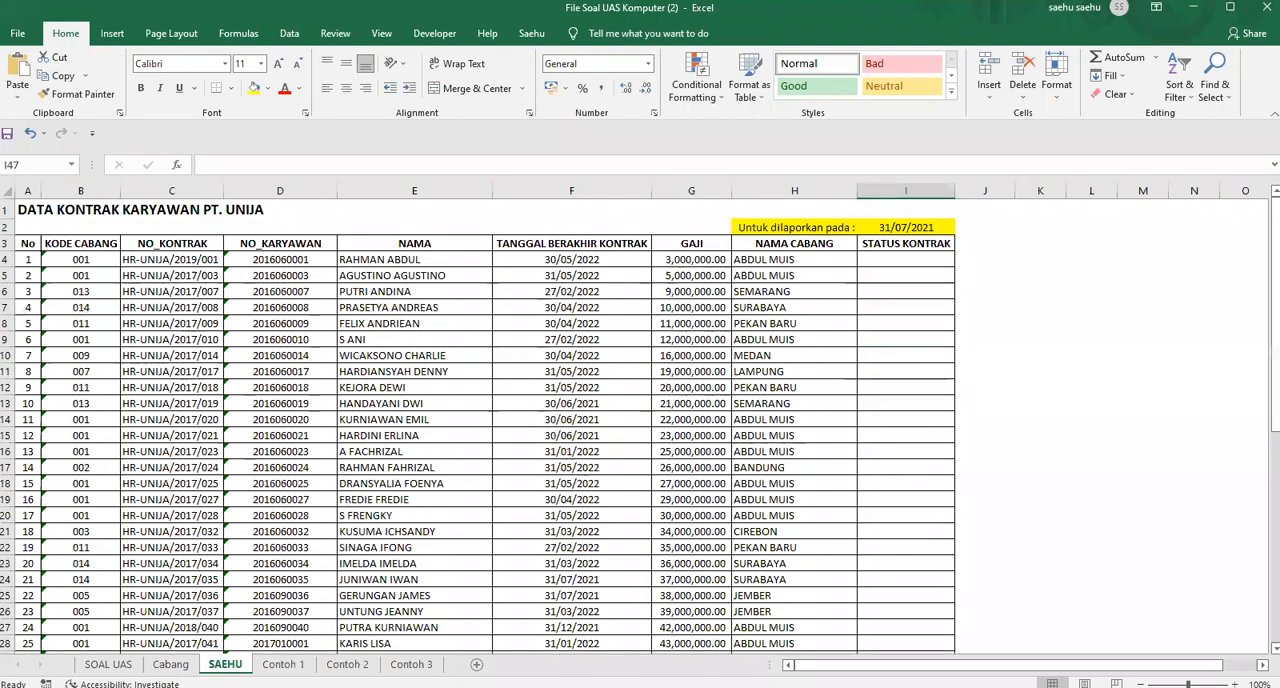
Review questions 2 and 3 on the SOAL UAS sheet, including the Expired and Not Expired conditions for Status Kontrak
click(108, 664)
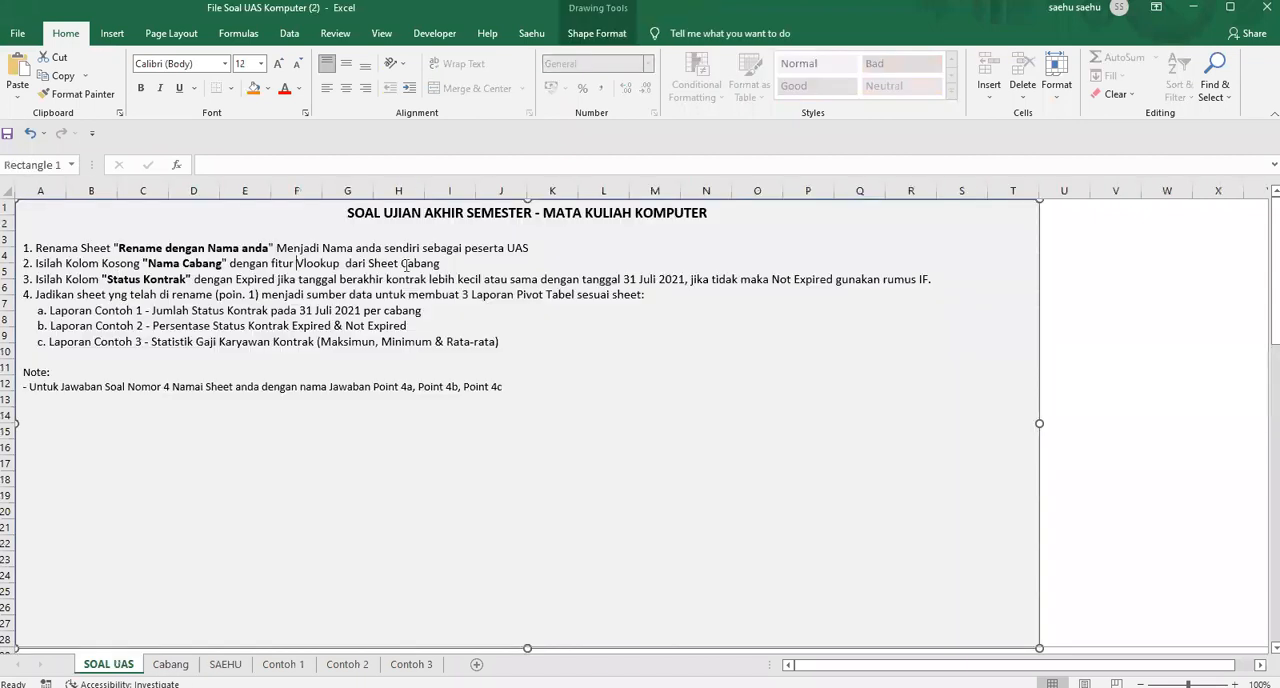
drag(441, 264, 67, 264)
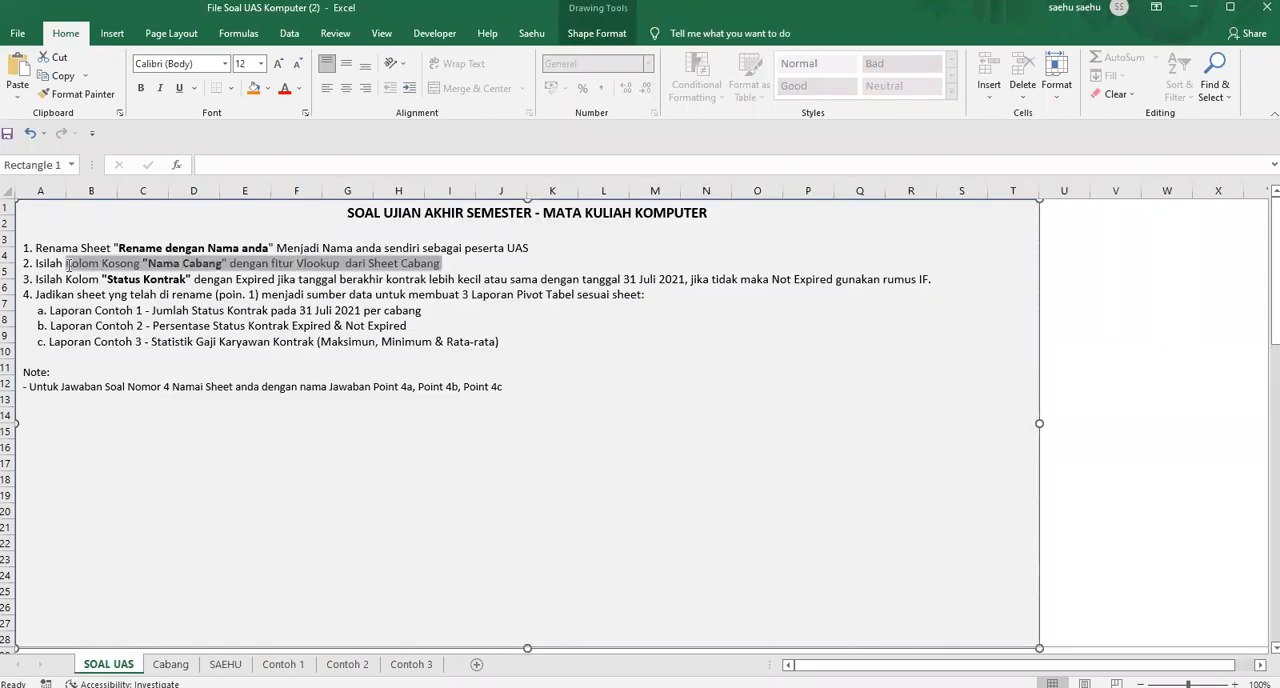
click(122, 279)
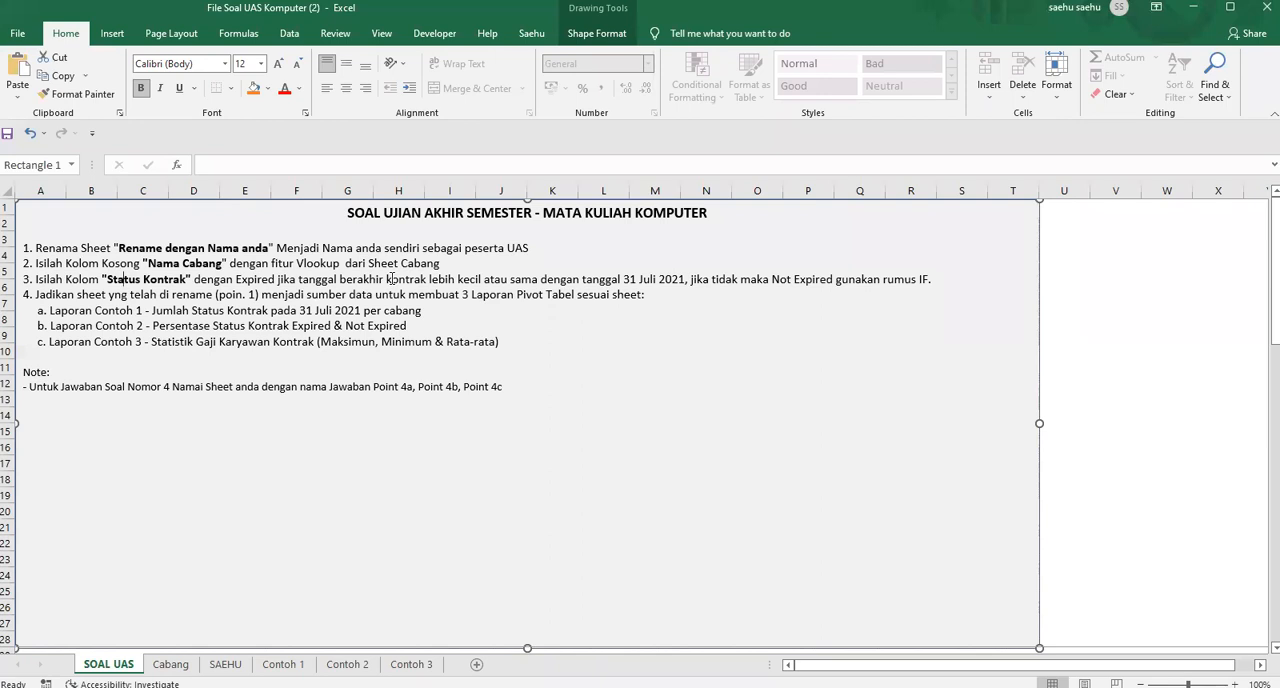
click(691, 280)
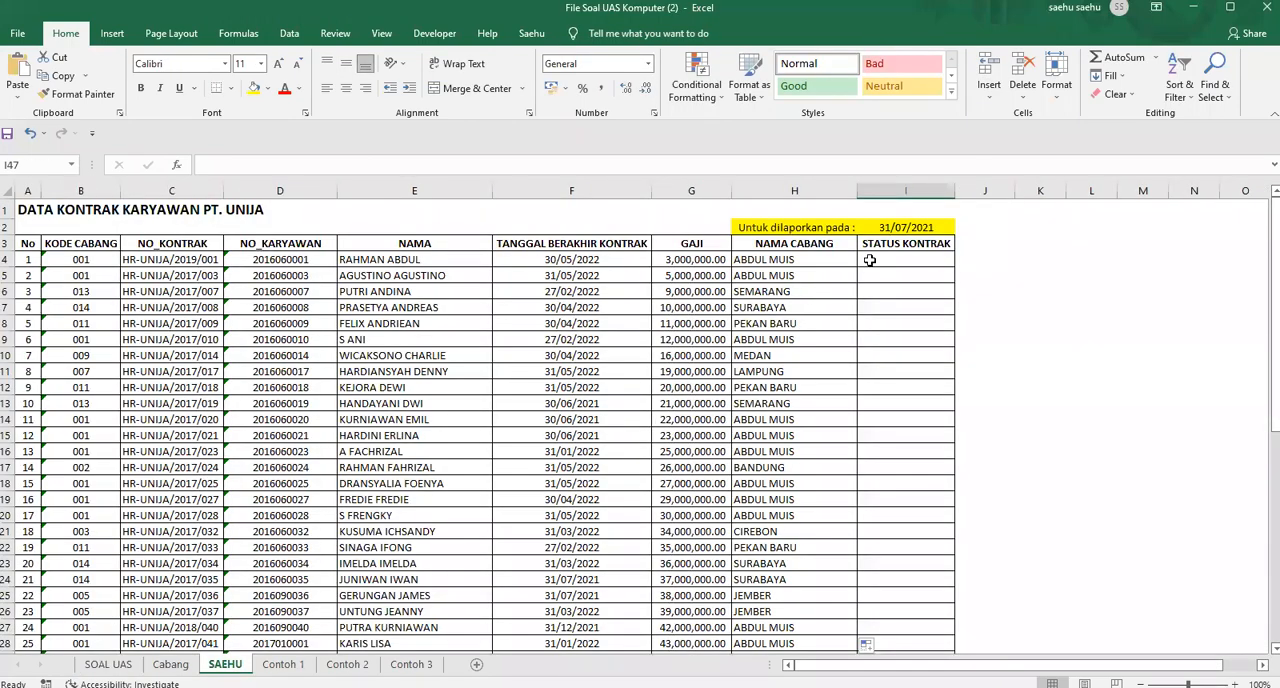
On the employee data sheet, compare the TANGGAL BERAKHIR KONTRAK dates with the report date in I2
click(870, 260)
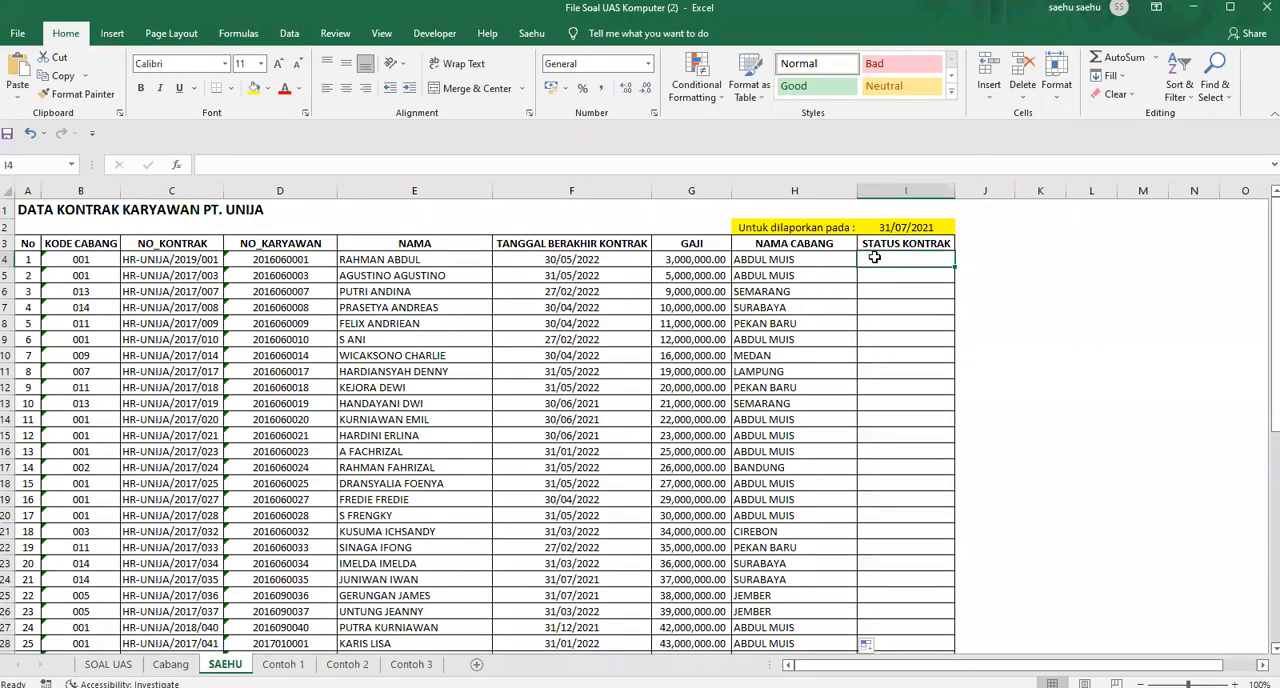
scroll(879, 444, down, 5)
scroll(879, 444, up, 5)
click(619, 260)
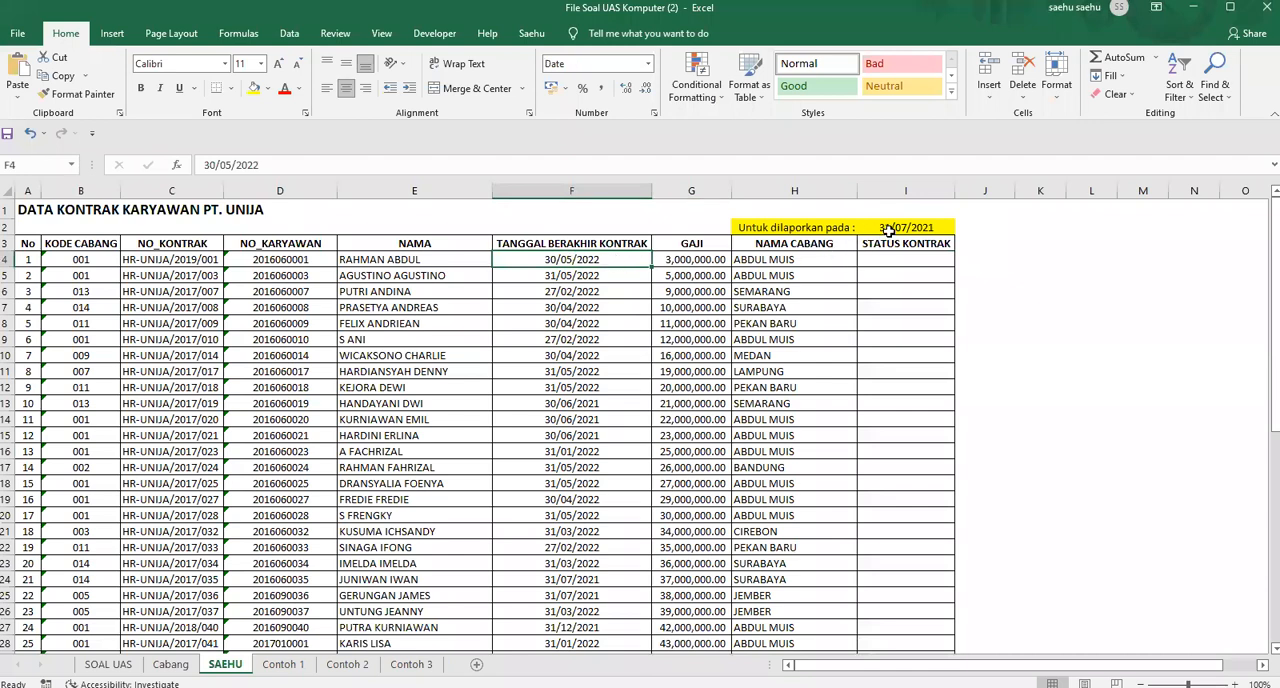
click(892, 227)
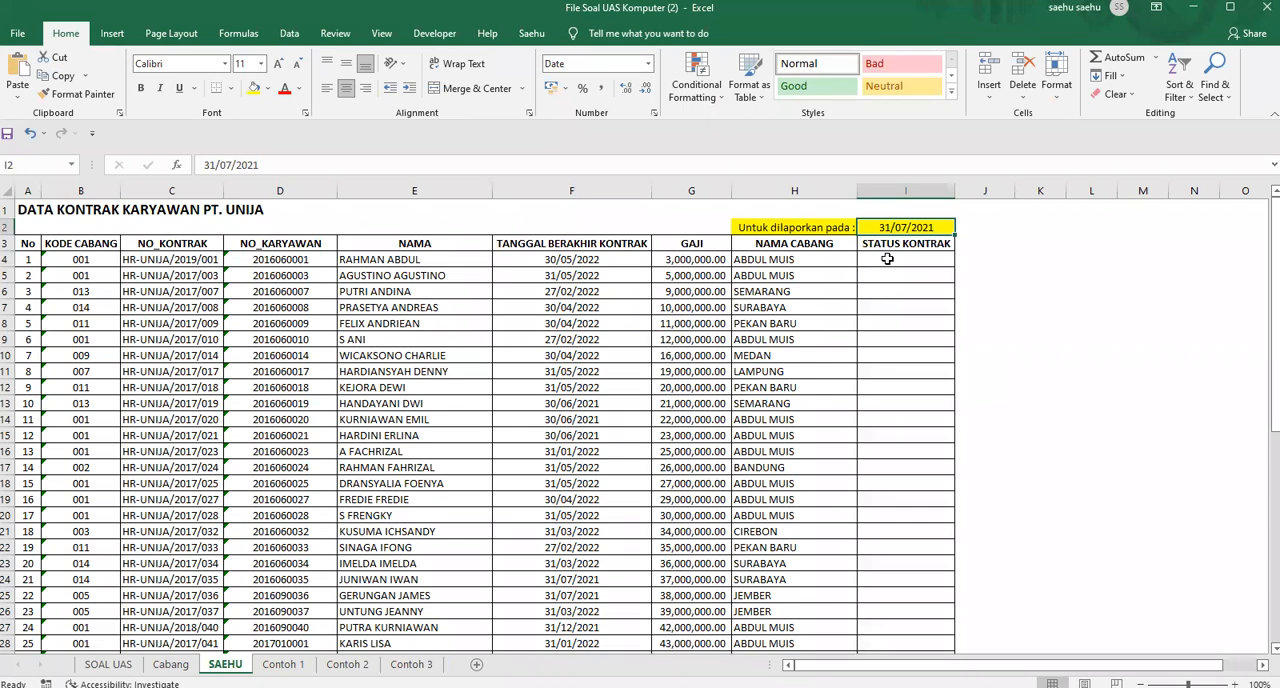
click(626, 257)
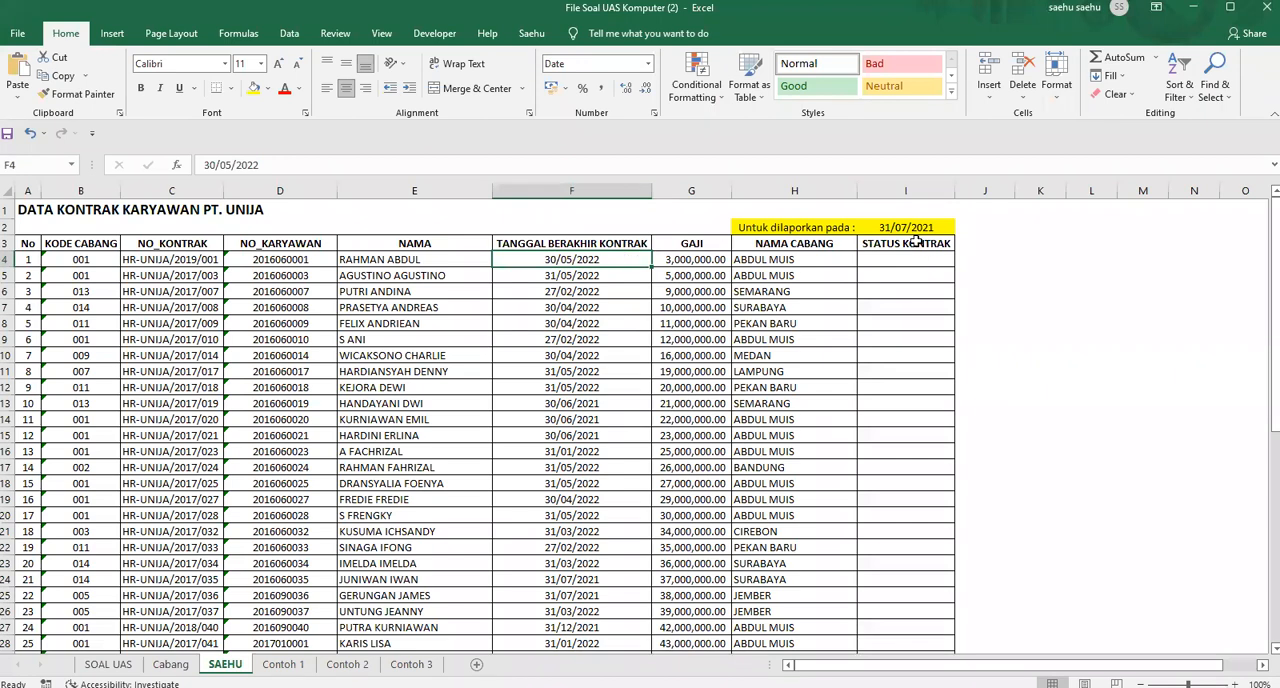
click(912, 228)
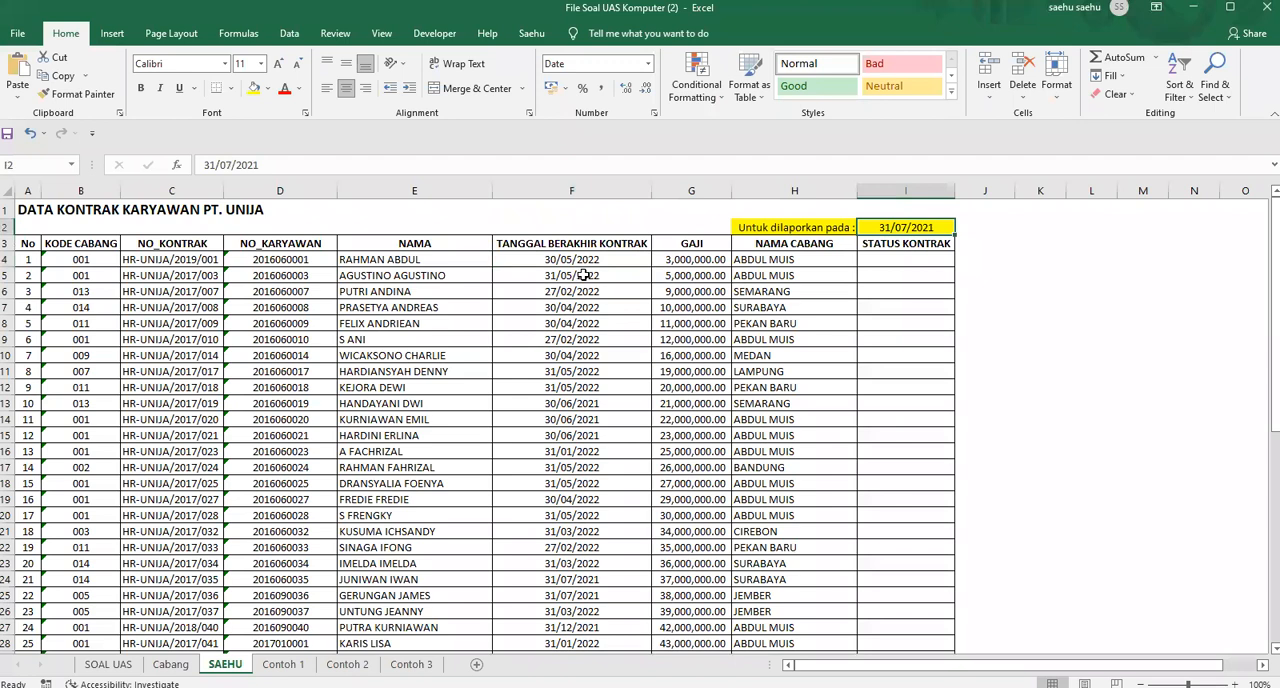
click(595, 424)
Start an IF formula in I4, the first STATUS KONTRAK cell, with the logical test F4<=I2
click(888, 260)
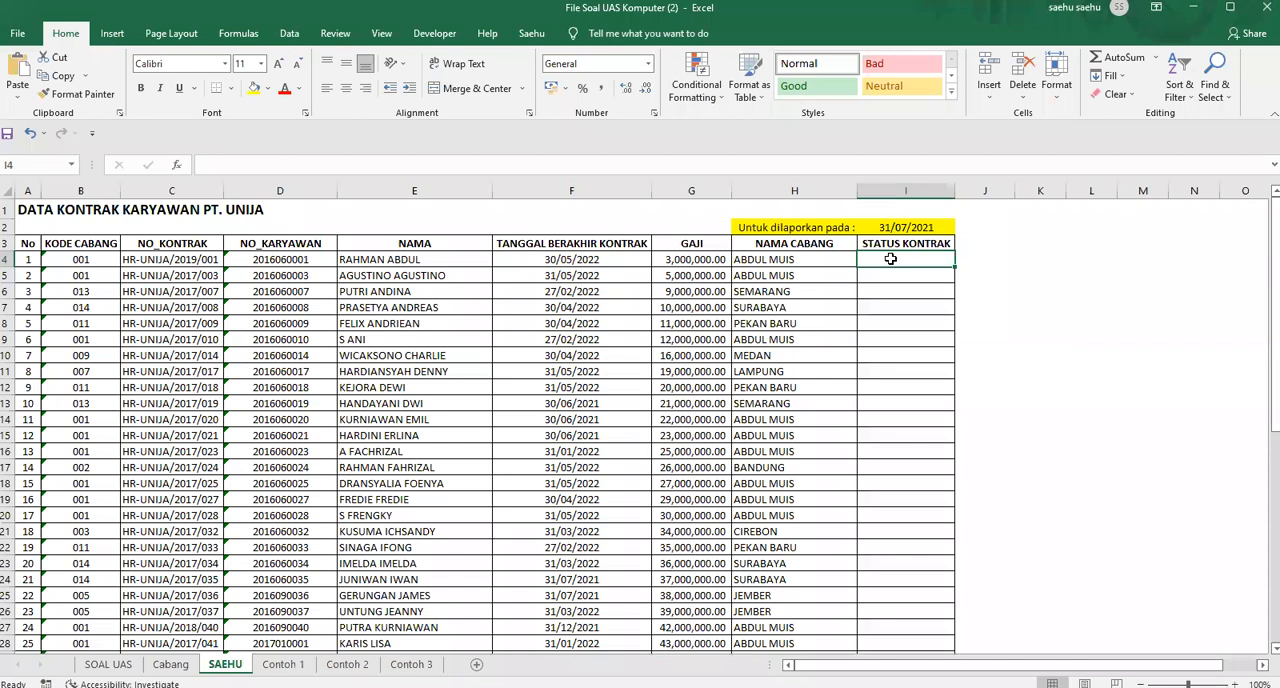
text(=)
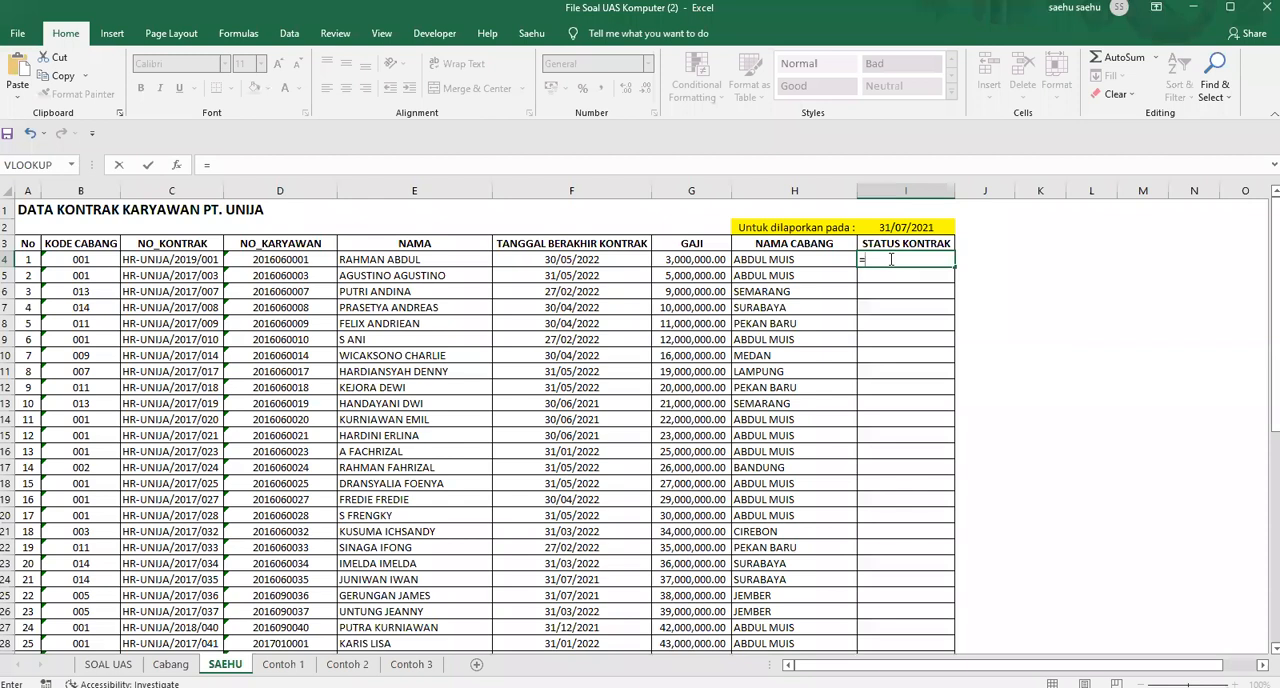
text(IF)
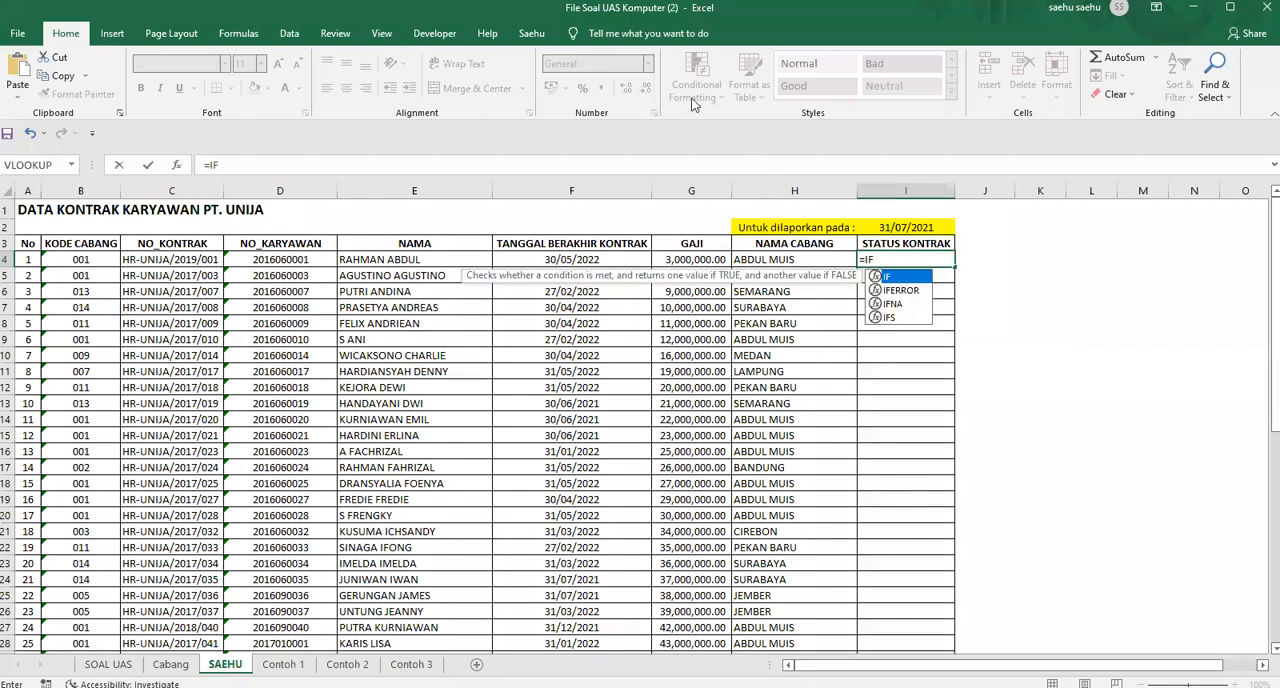
text(()
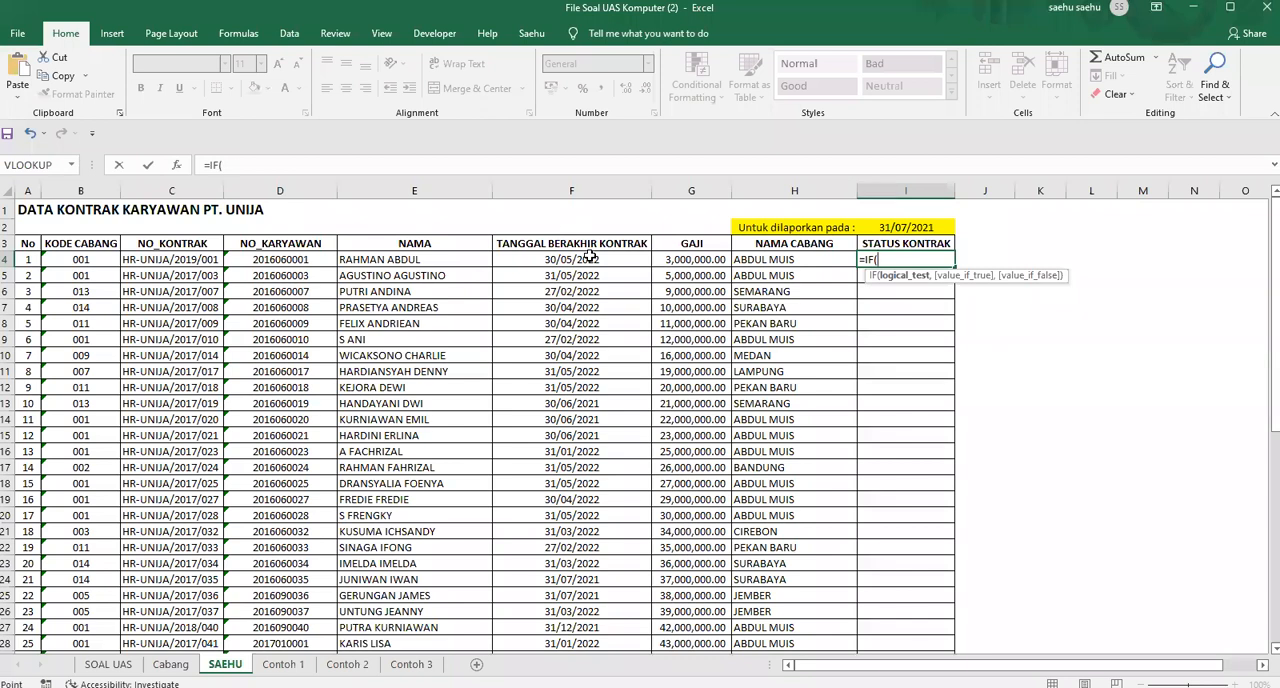
click(590, 257)
text(<)
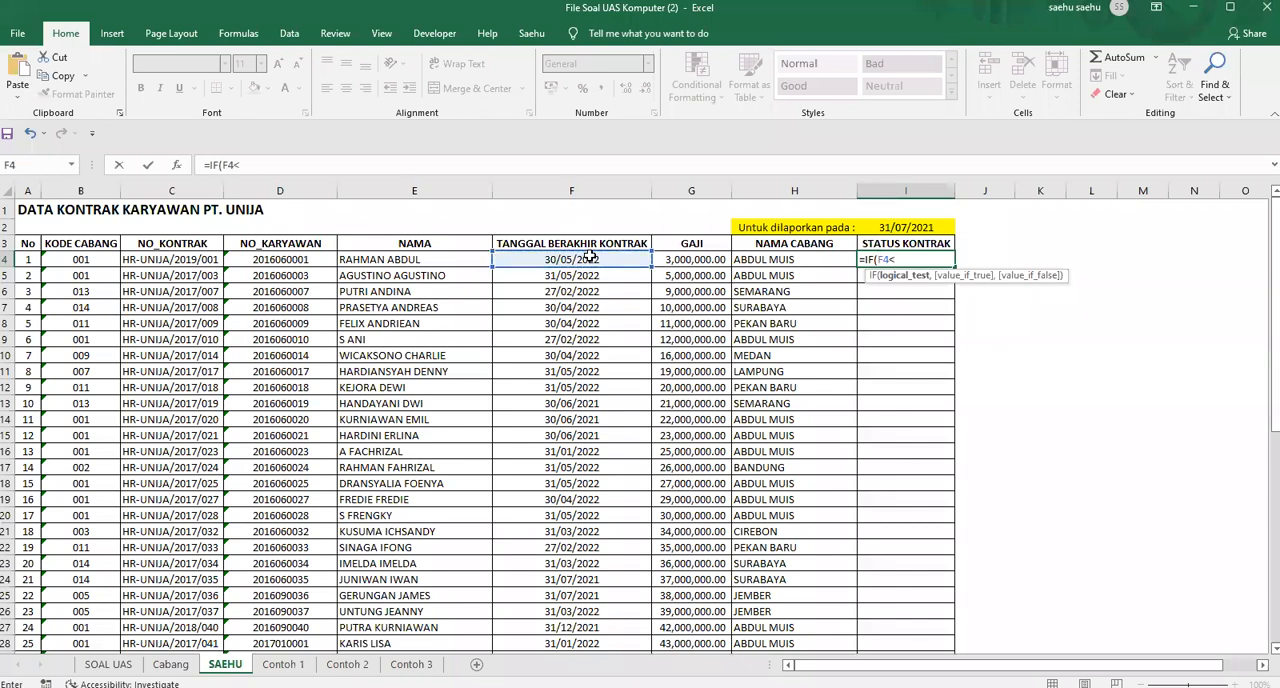
text(=)
click(887, 226)
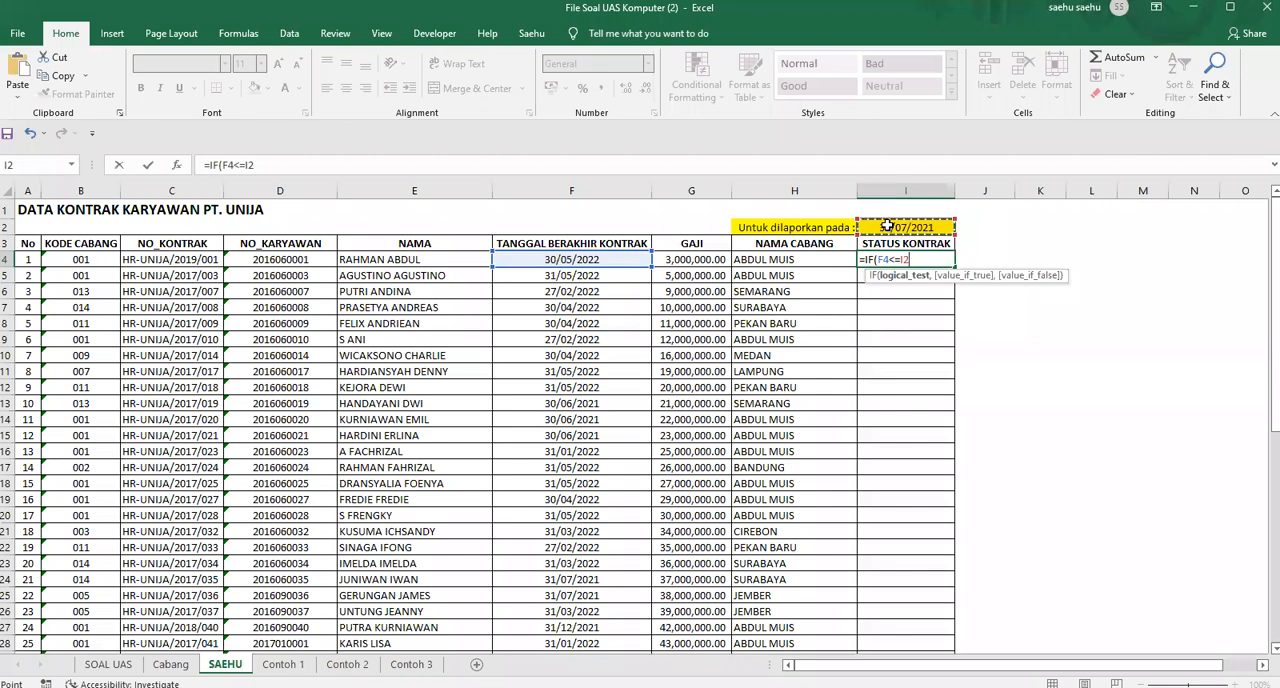
Complete the IF formula in I4 with "EXPIRED" as the true result and "NOT EXPIRED" as the false result
text(,"EXPIRED)
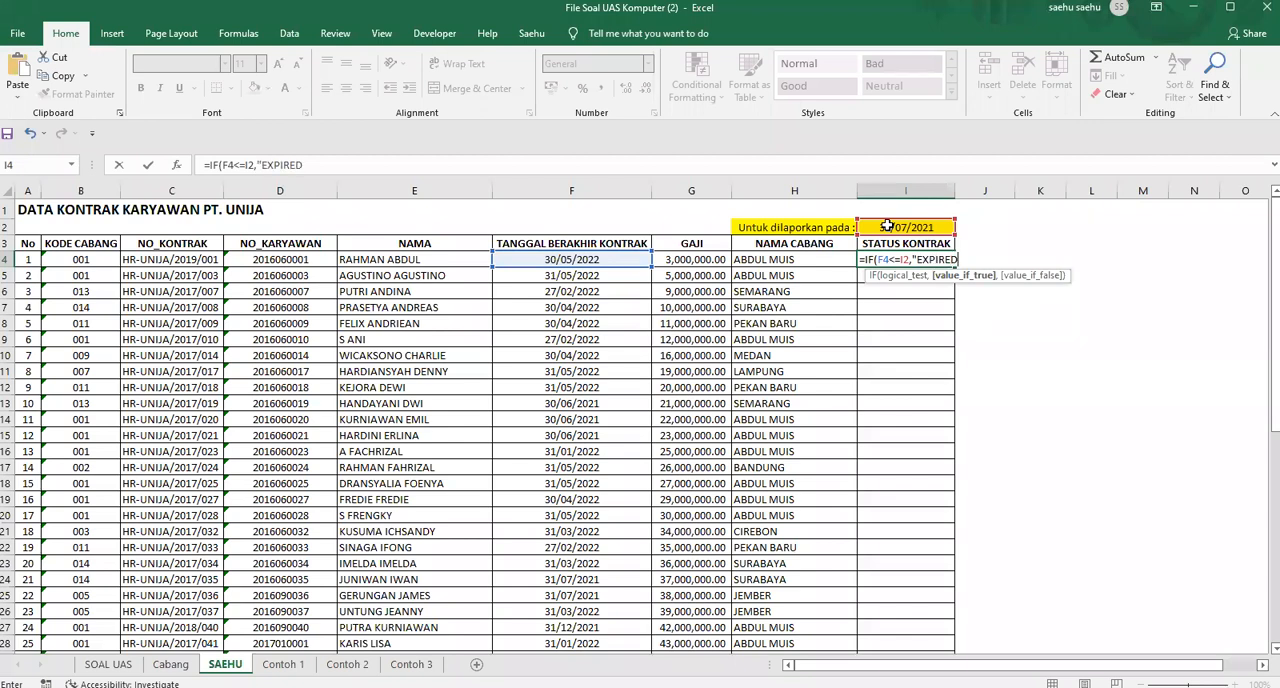
text(")
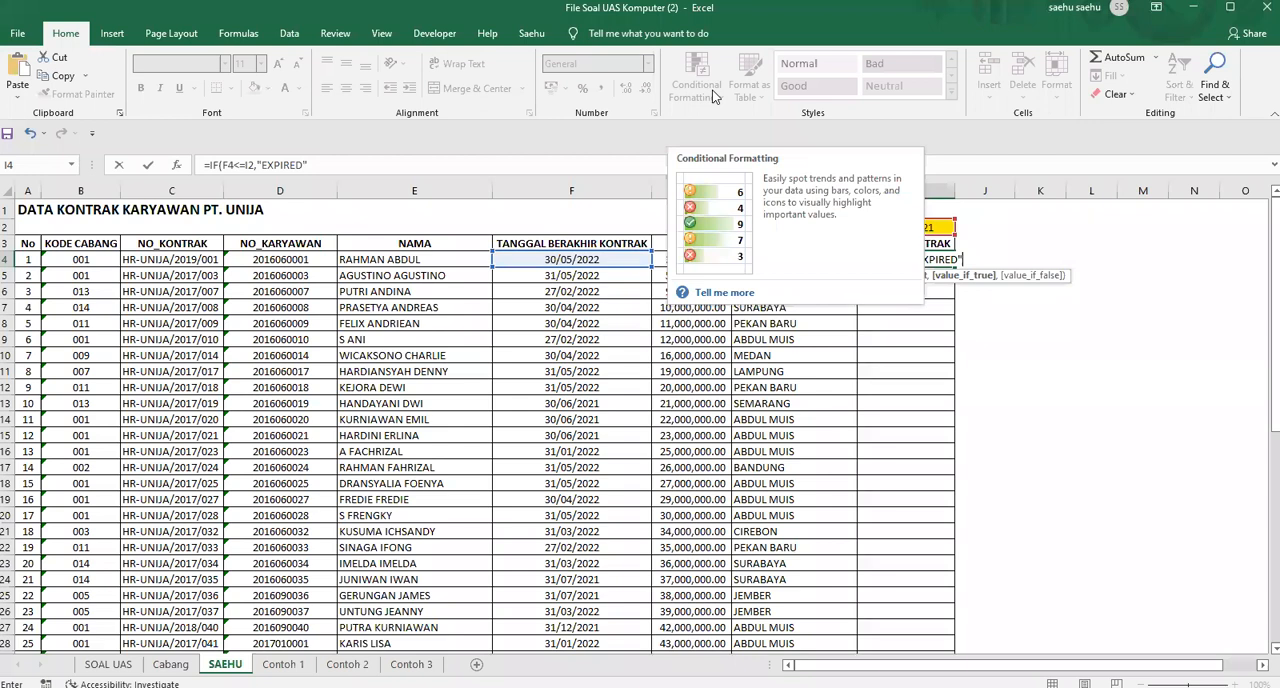
text(,)
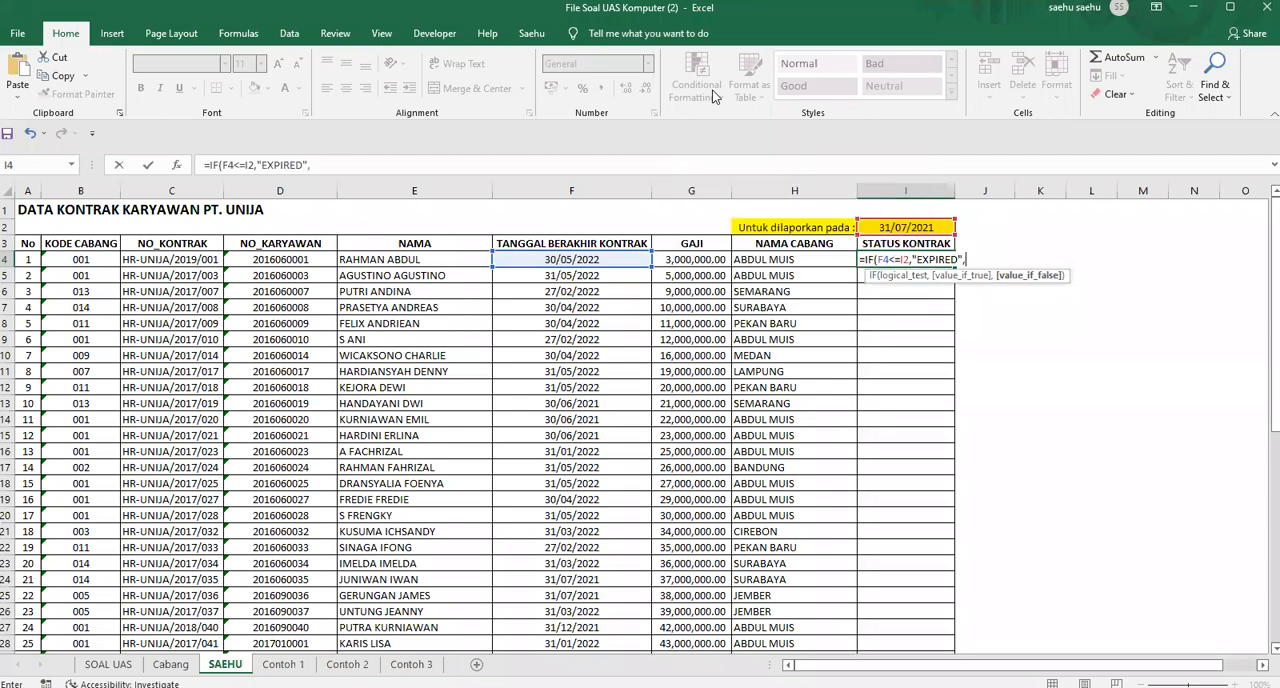
text("N)
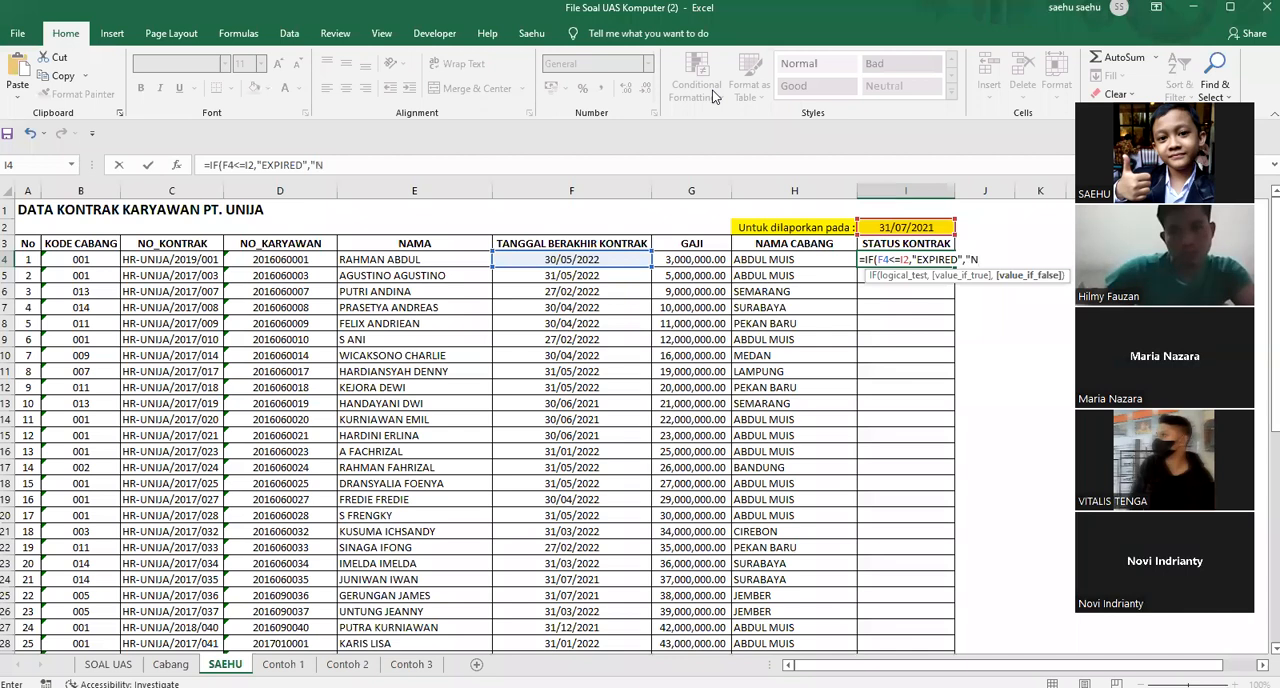
text(OT EXPIRED"))
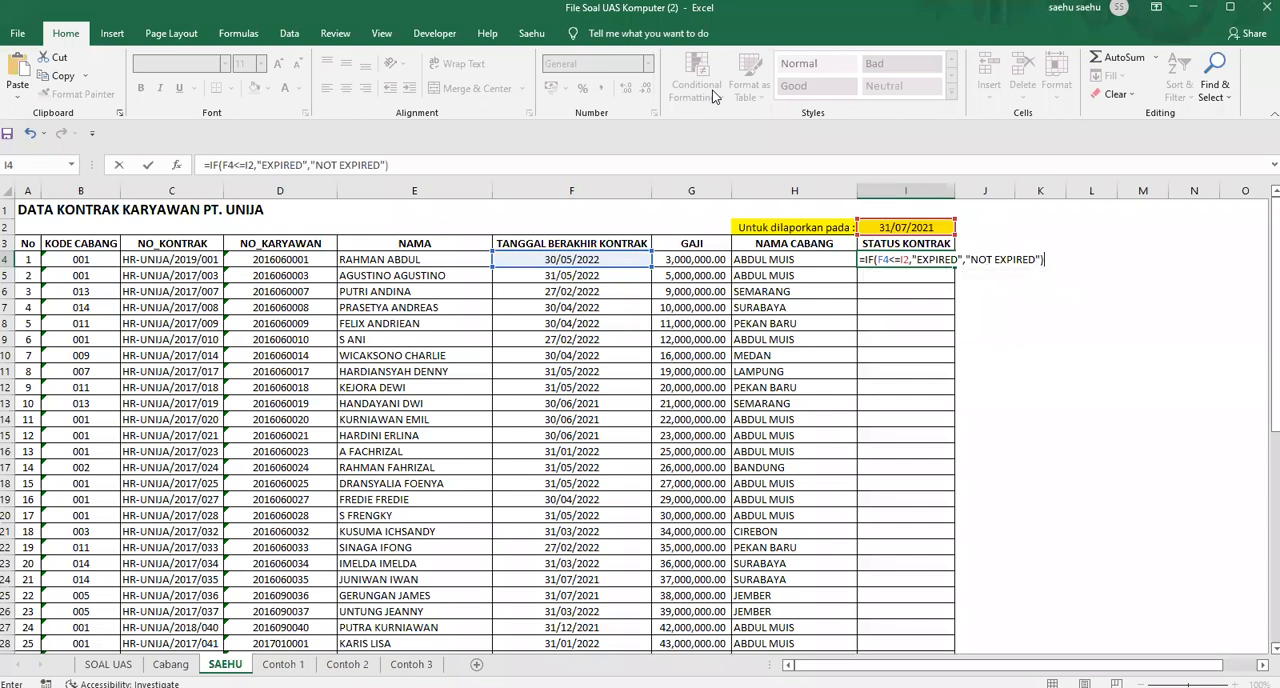
key(Return)
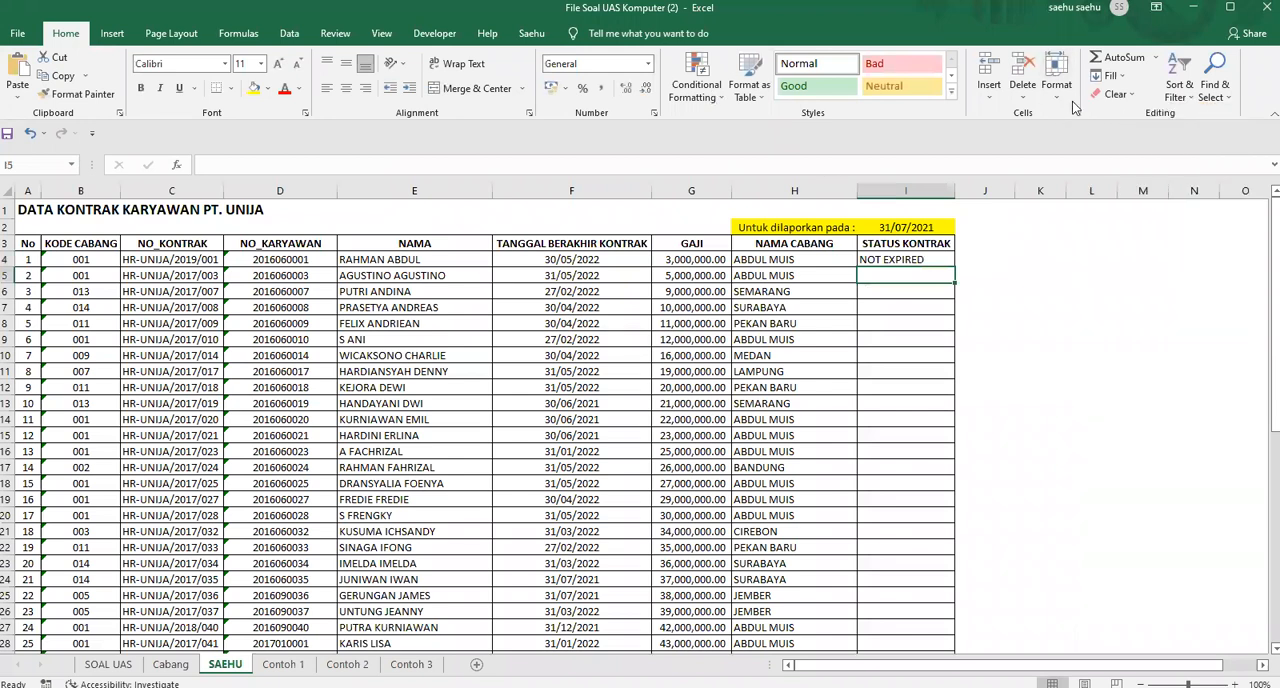
click(613, 260)
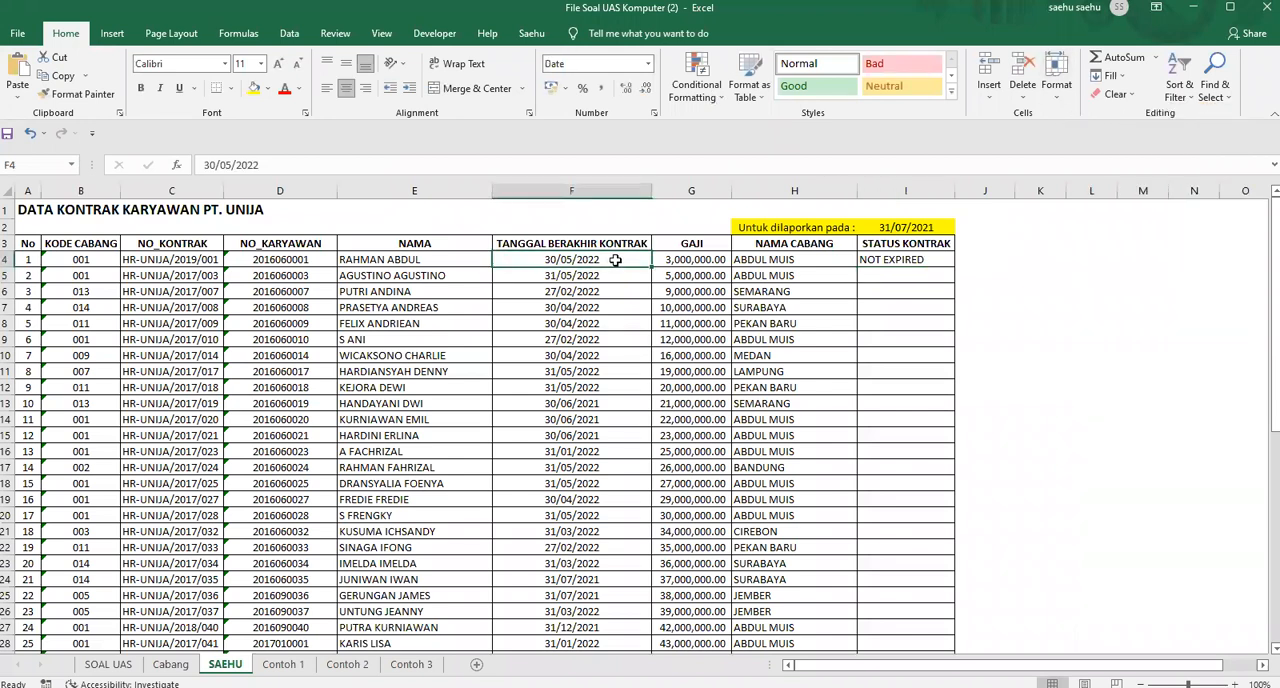
Copy the IF formula from I4 down to I5
click(926, 258)
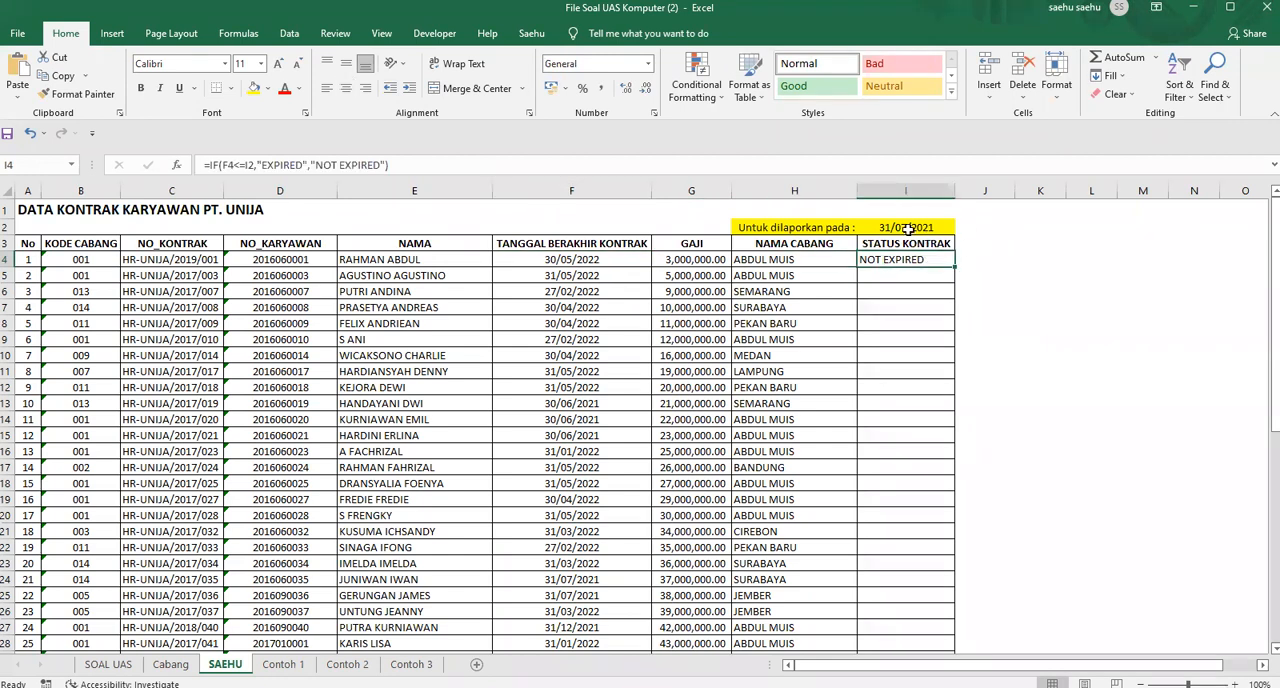
click(907, 227)
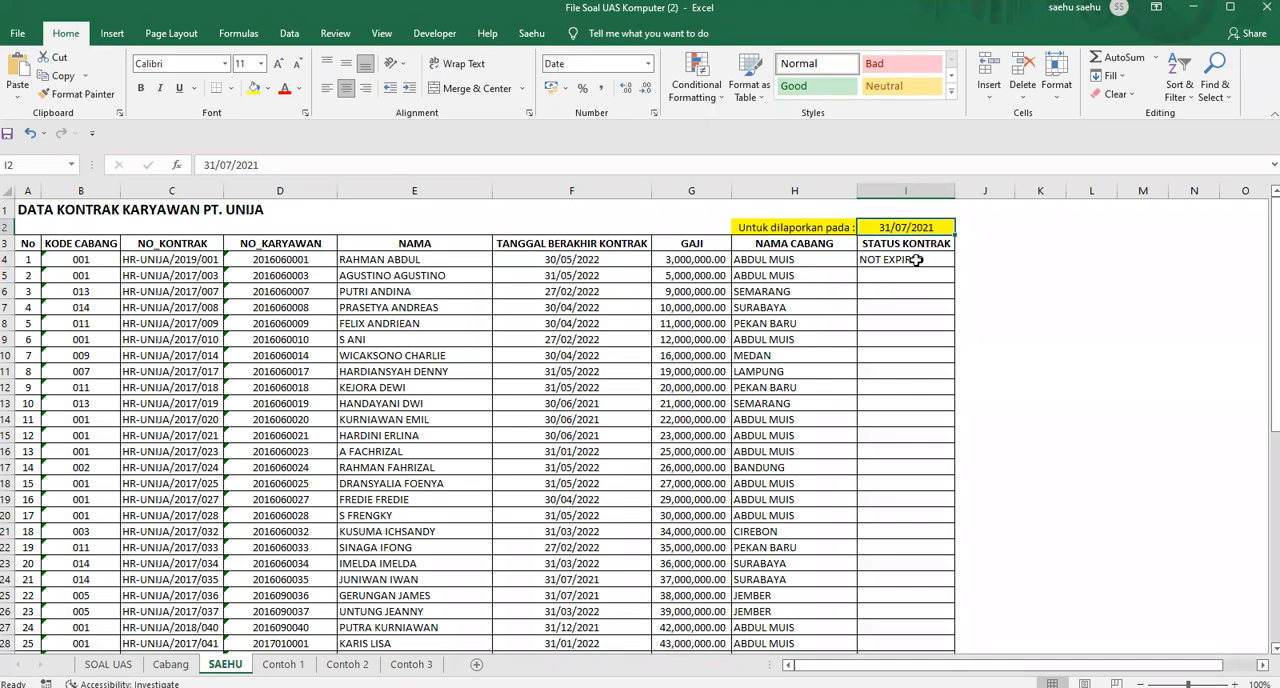
click(915, 260)
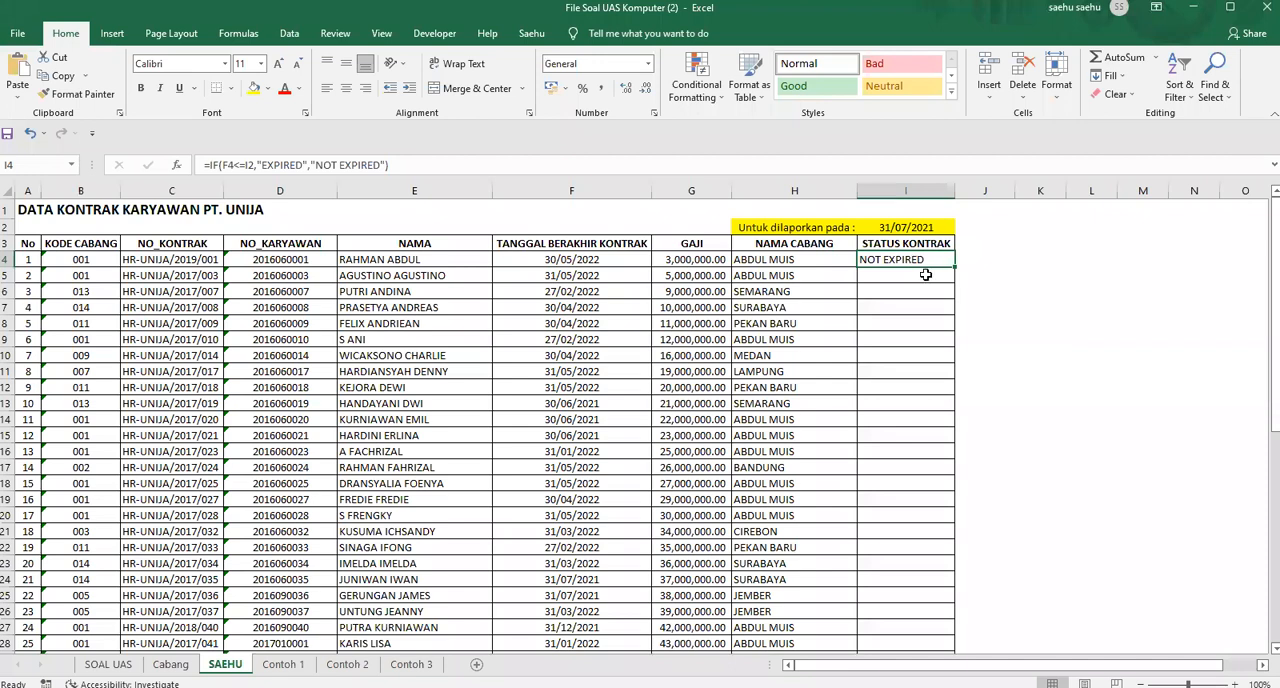
click(926, 274)
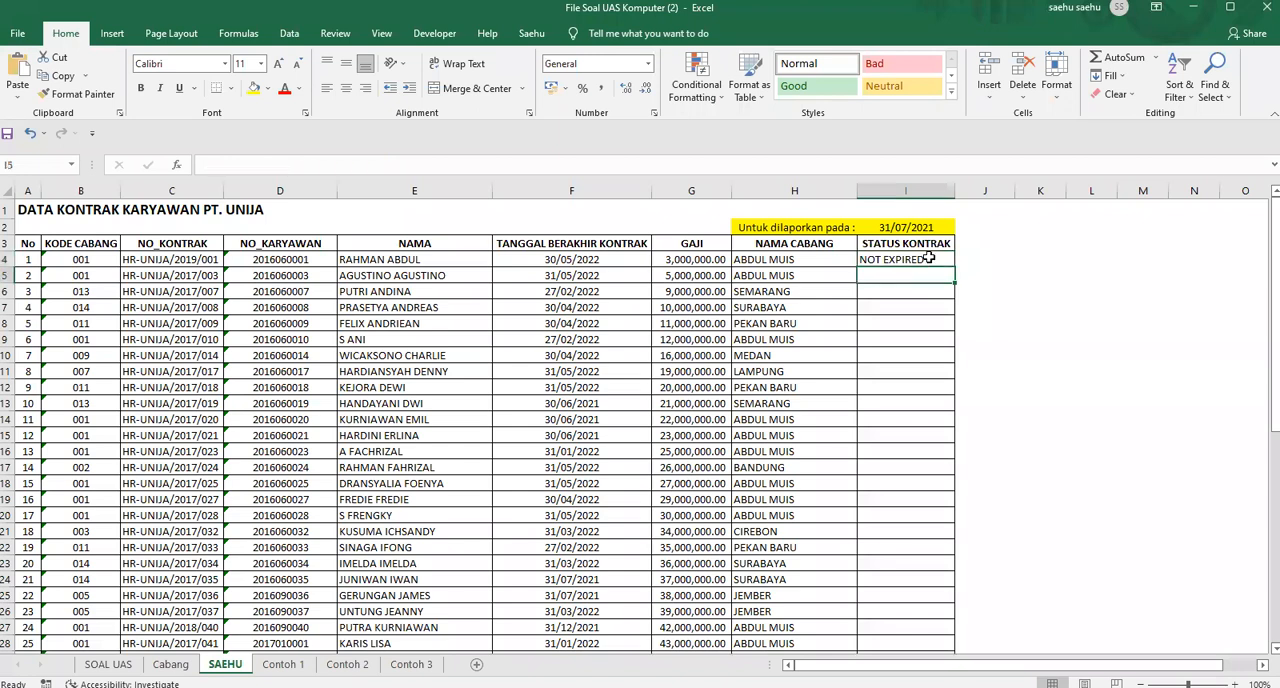
click(928, 259)
drag(957, 265, 957, 290)
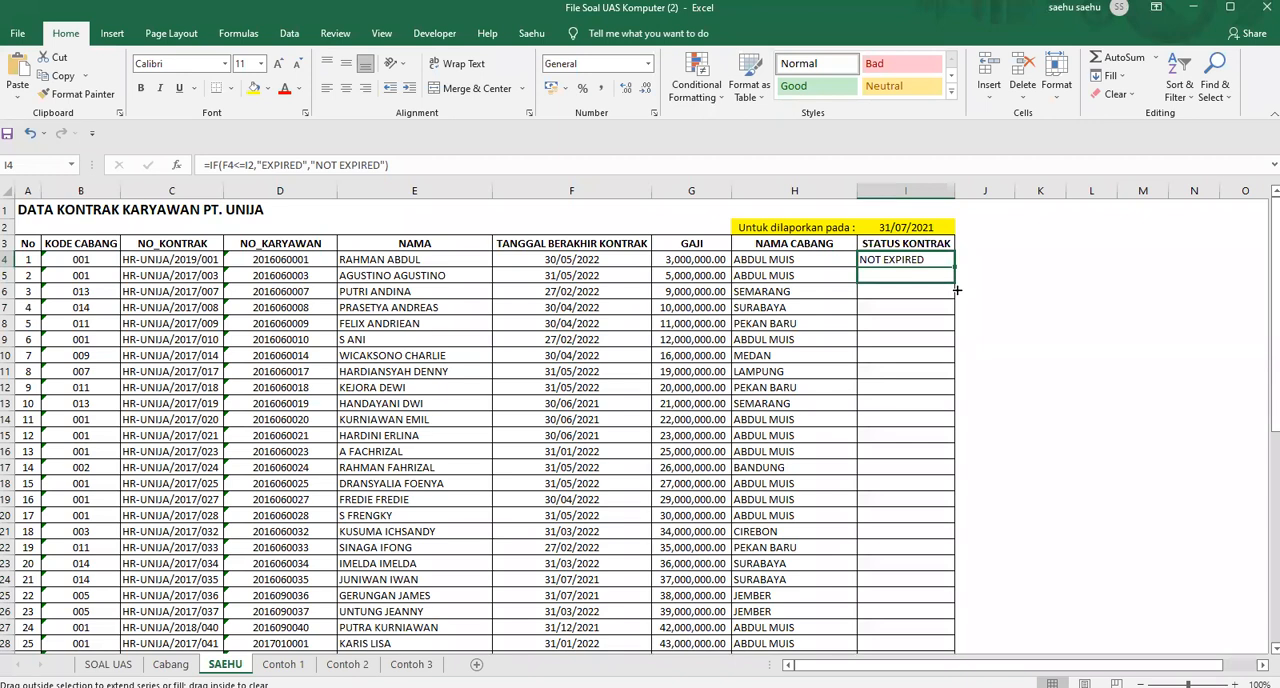
drag(957, 290, 957, 291)
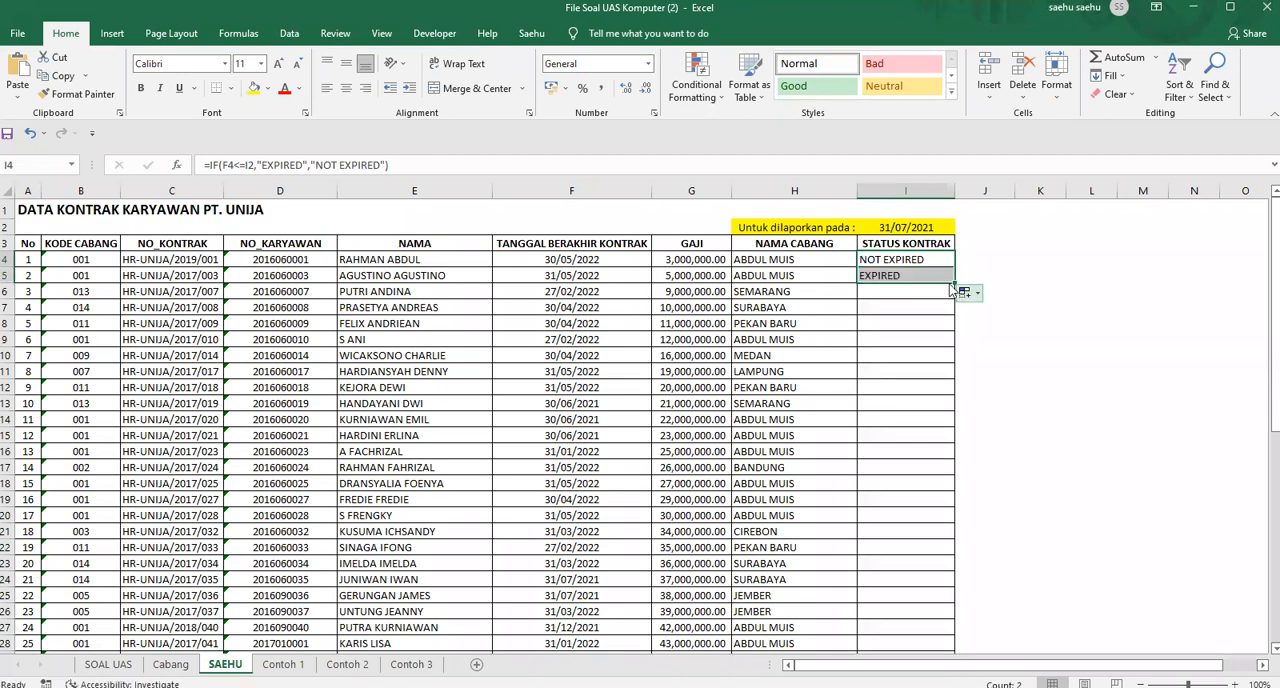
Inspect the cell references in the I5 and I4 IF formulas against the contract end dates and the report date in I2
click(601, 277)
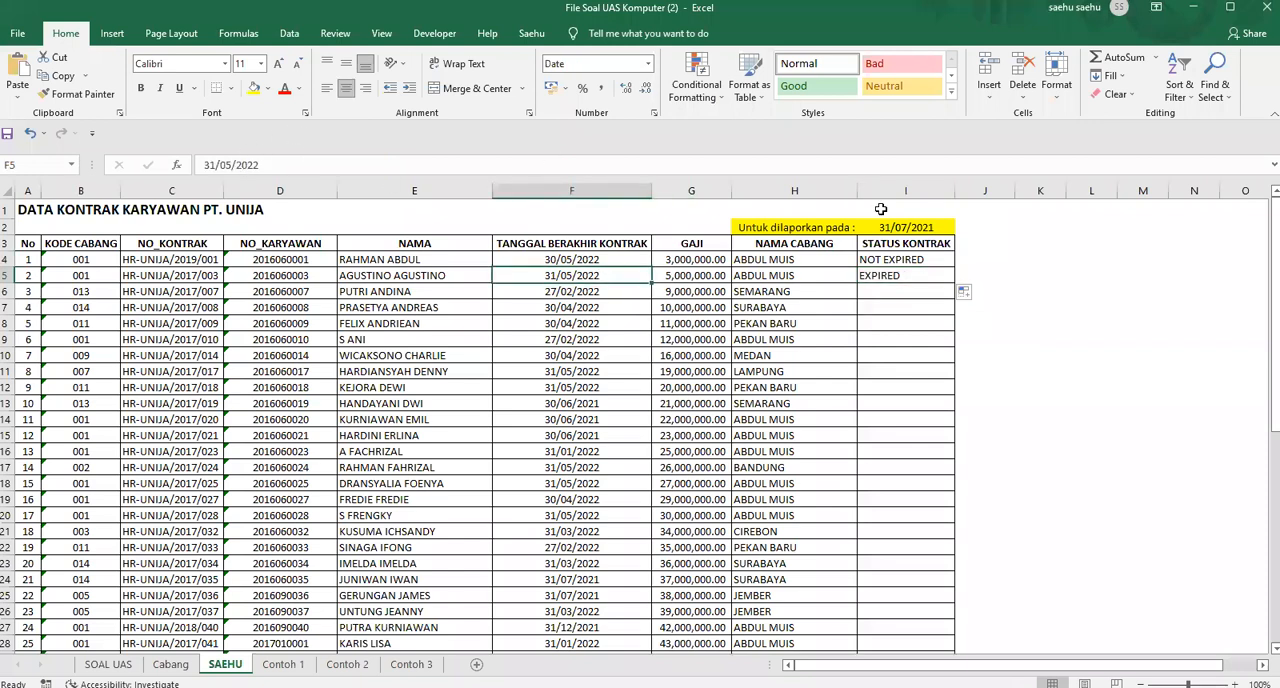
click(908, 277)
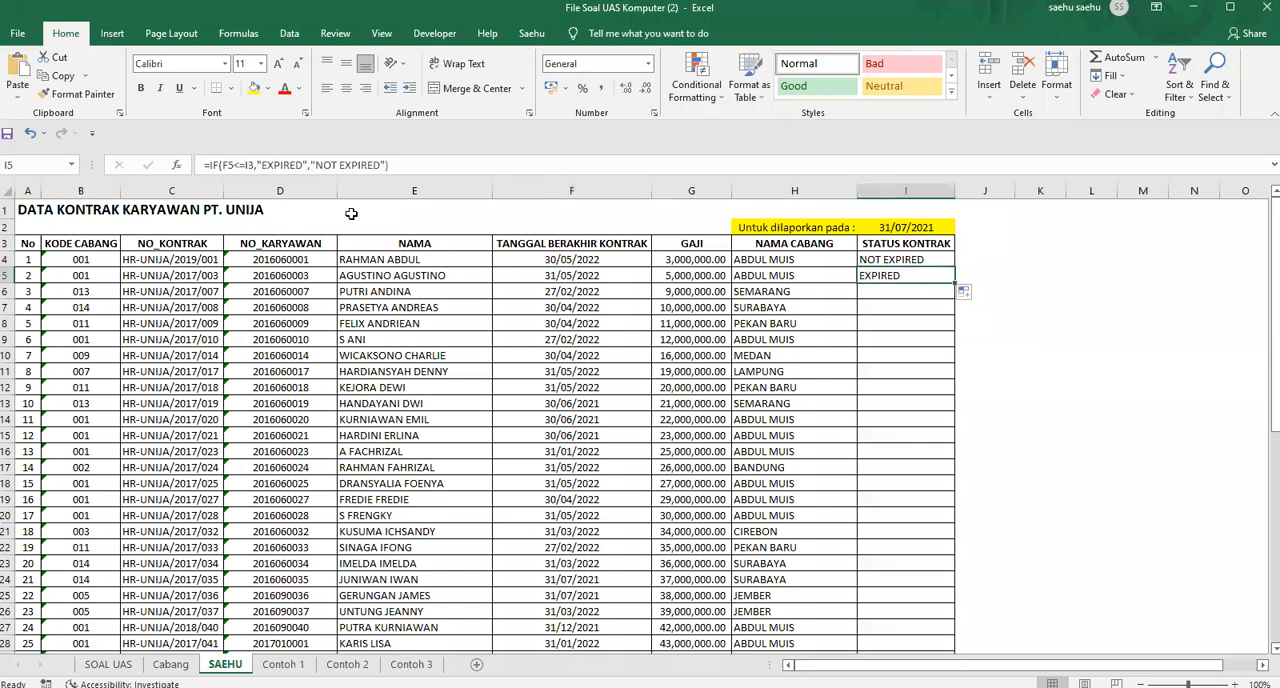
click(342, 168)
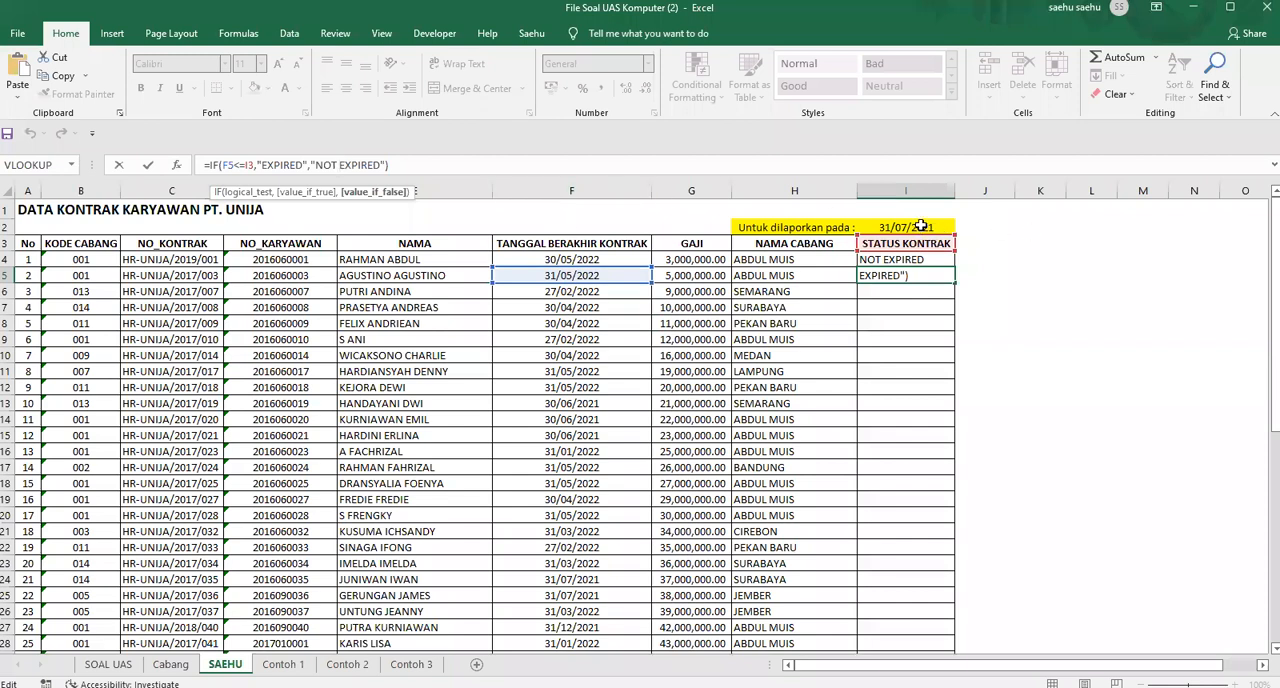
key(ctrl+Return)
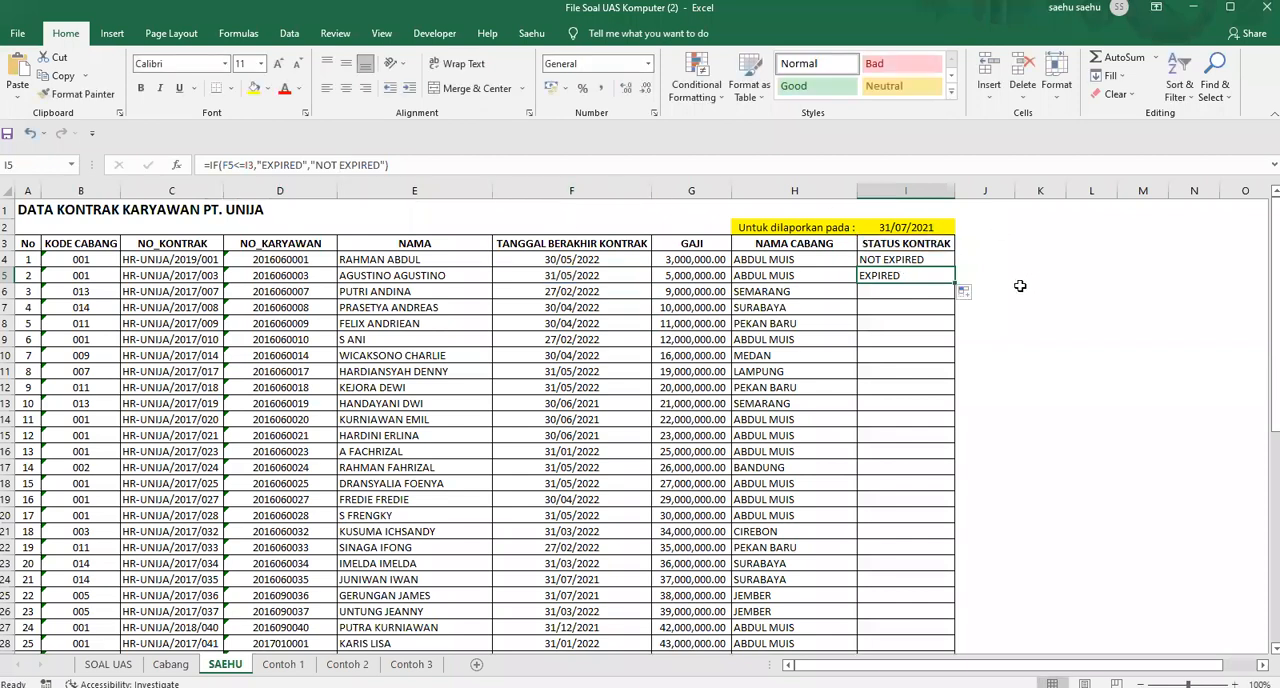
click(931, 260)
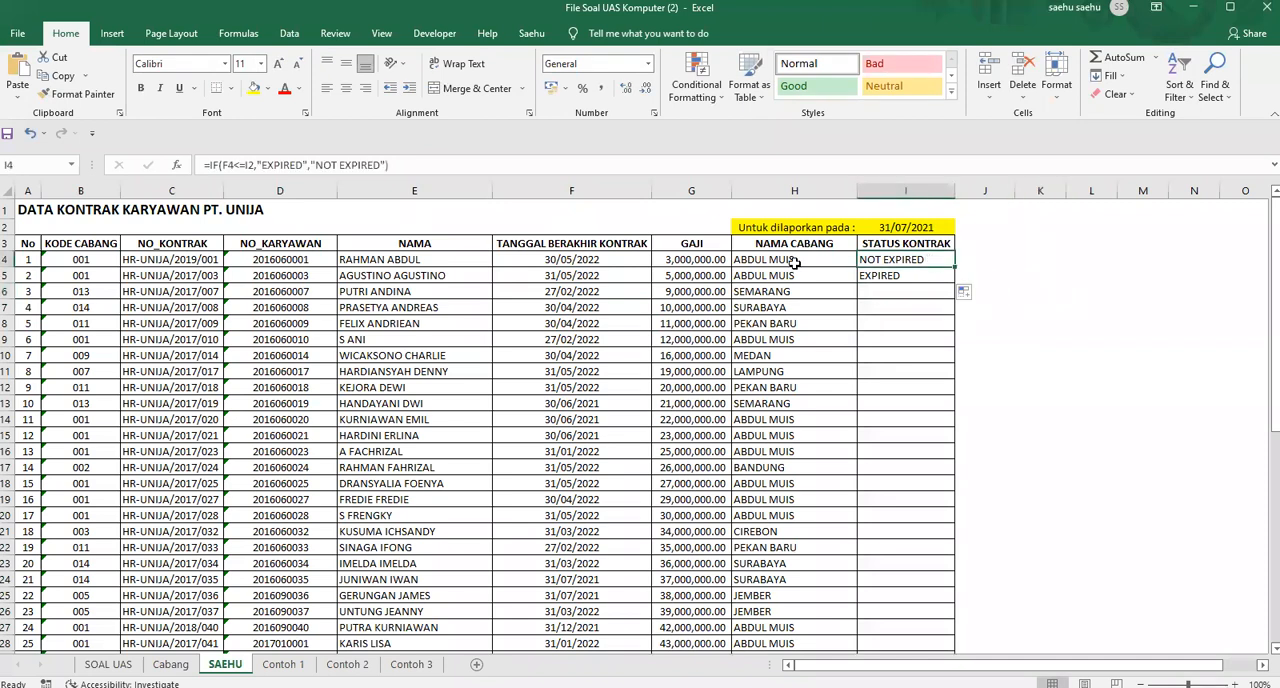
click(246, 166)
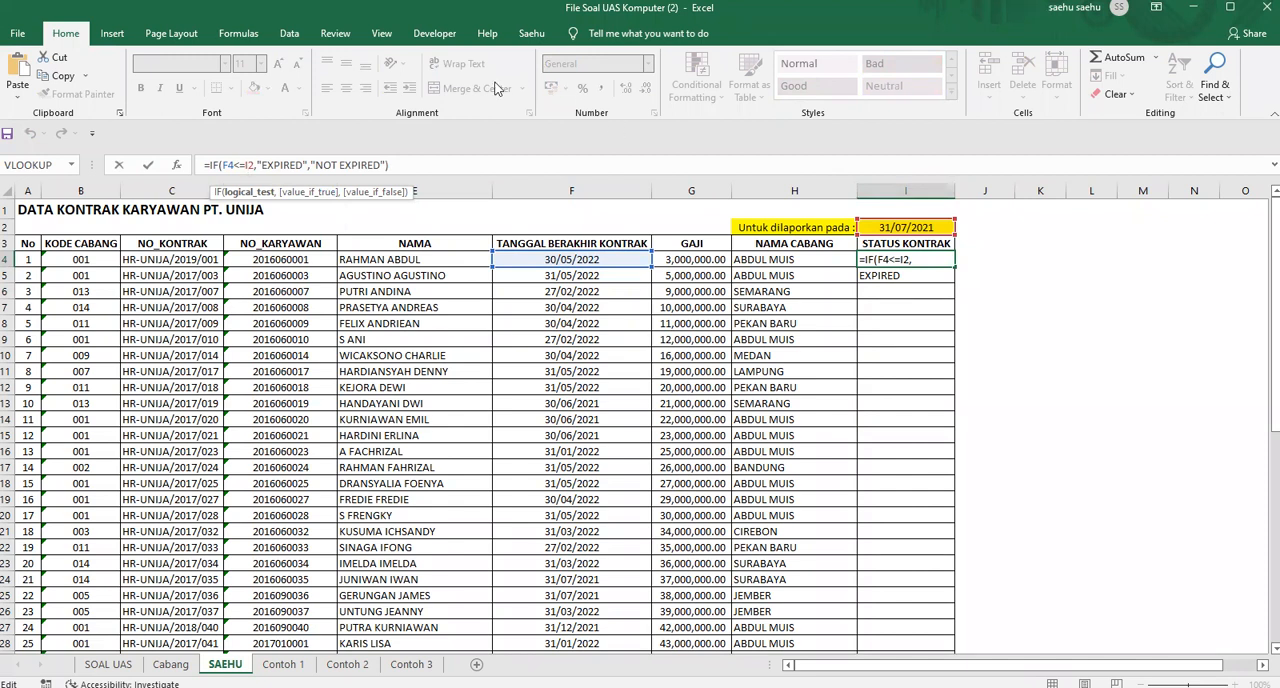
click(994, 239)
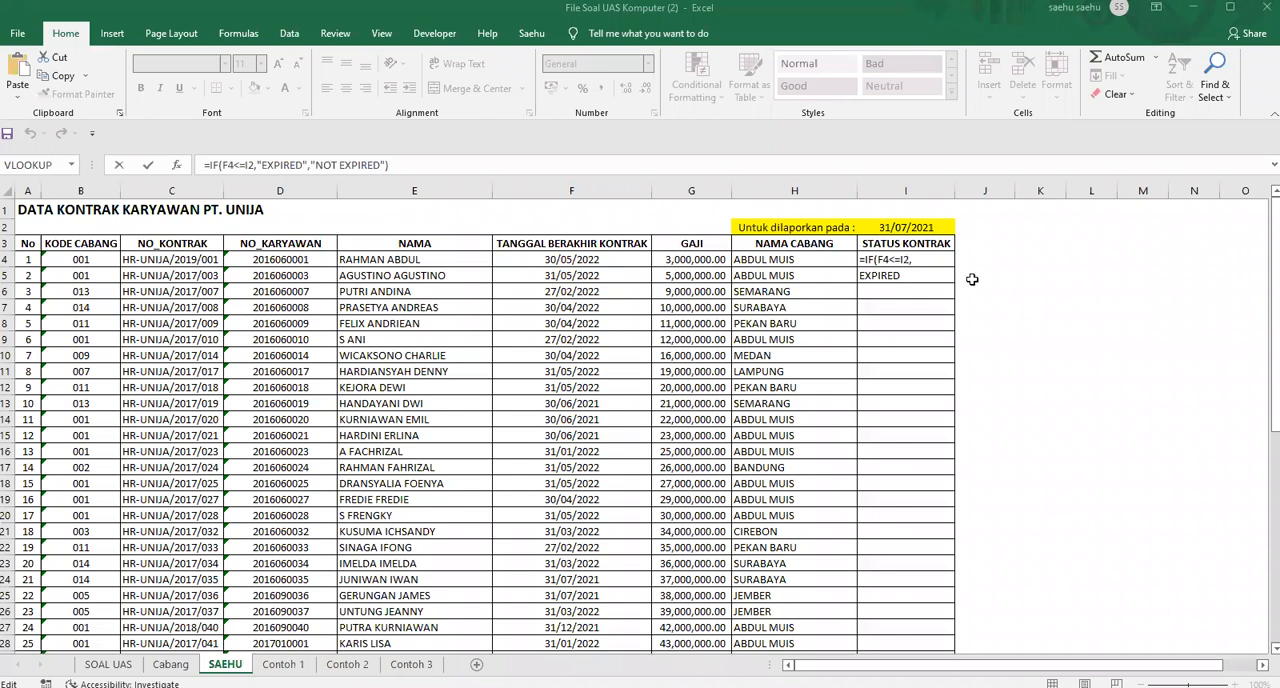
key(ctrl+Return)
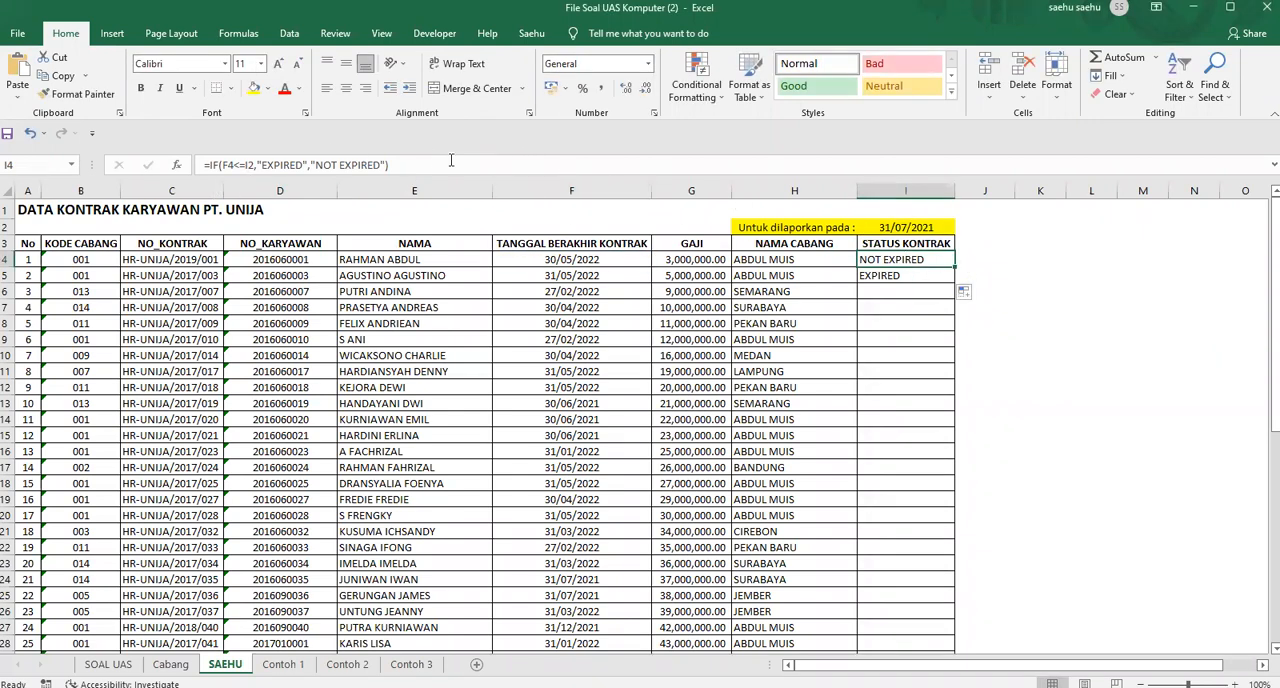
Make the report date reference in the I4 IF formula absolute as $I$2
click(920, 228)
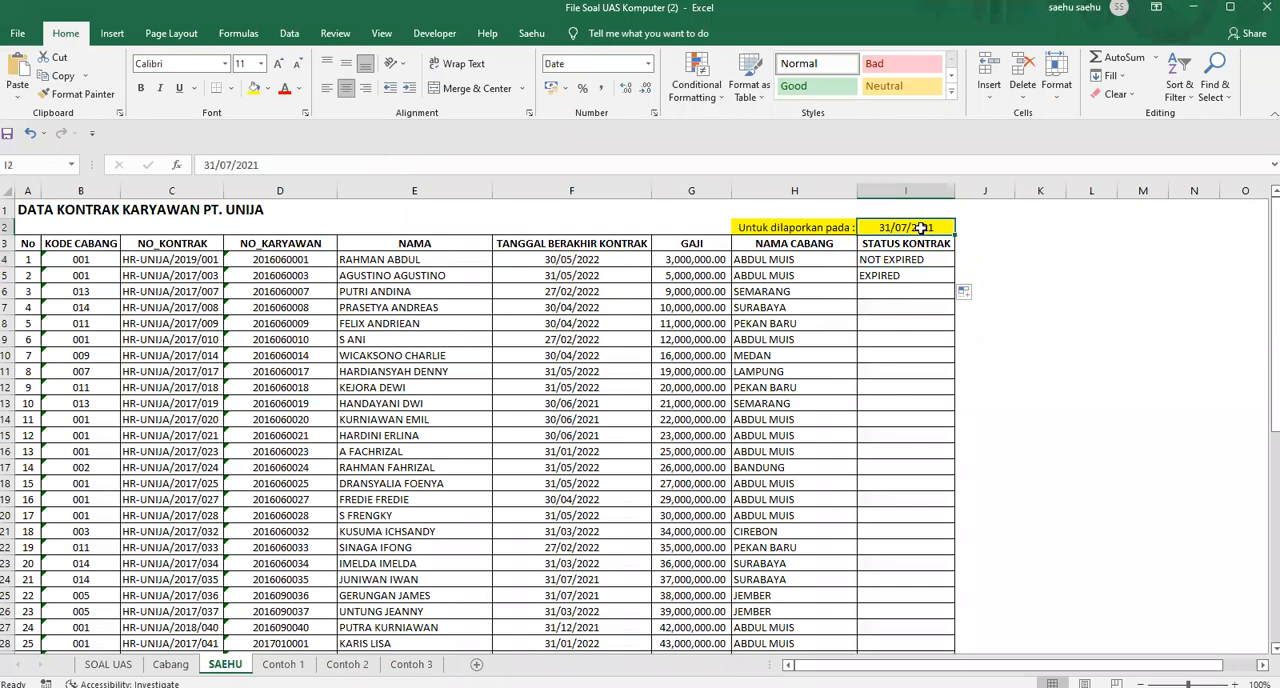
click(884, 262)
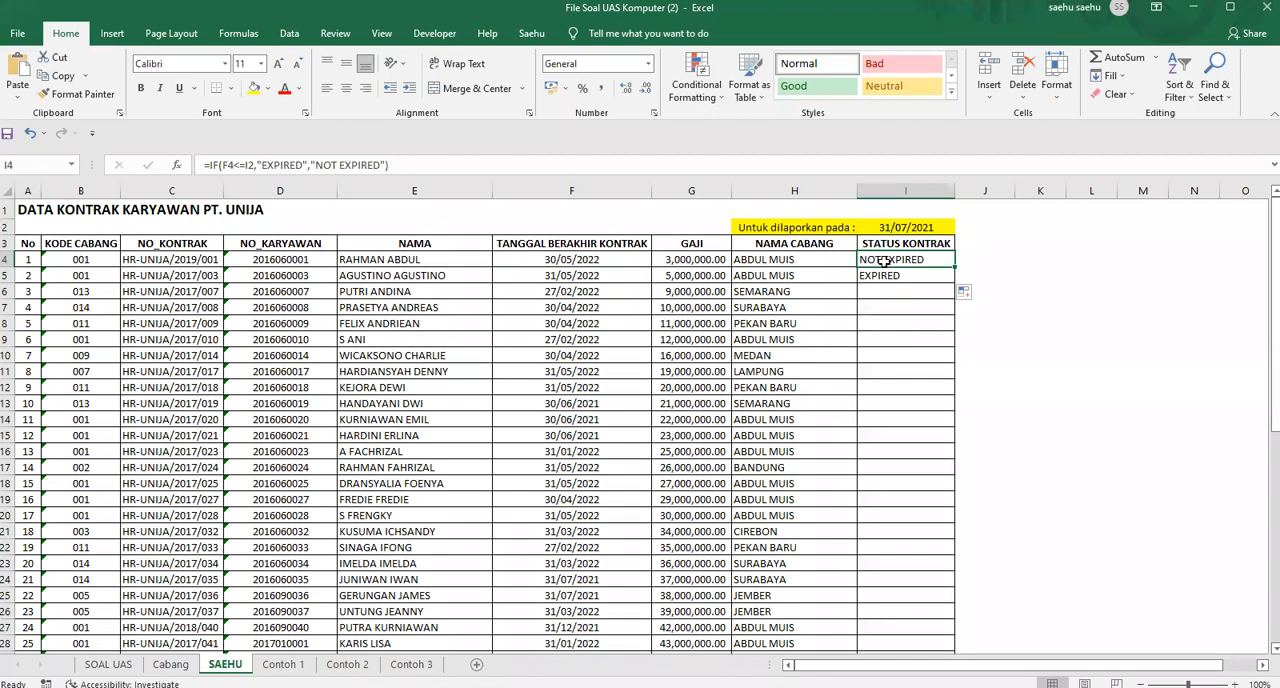
click(251, 161)
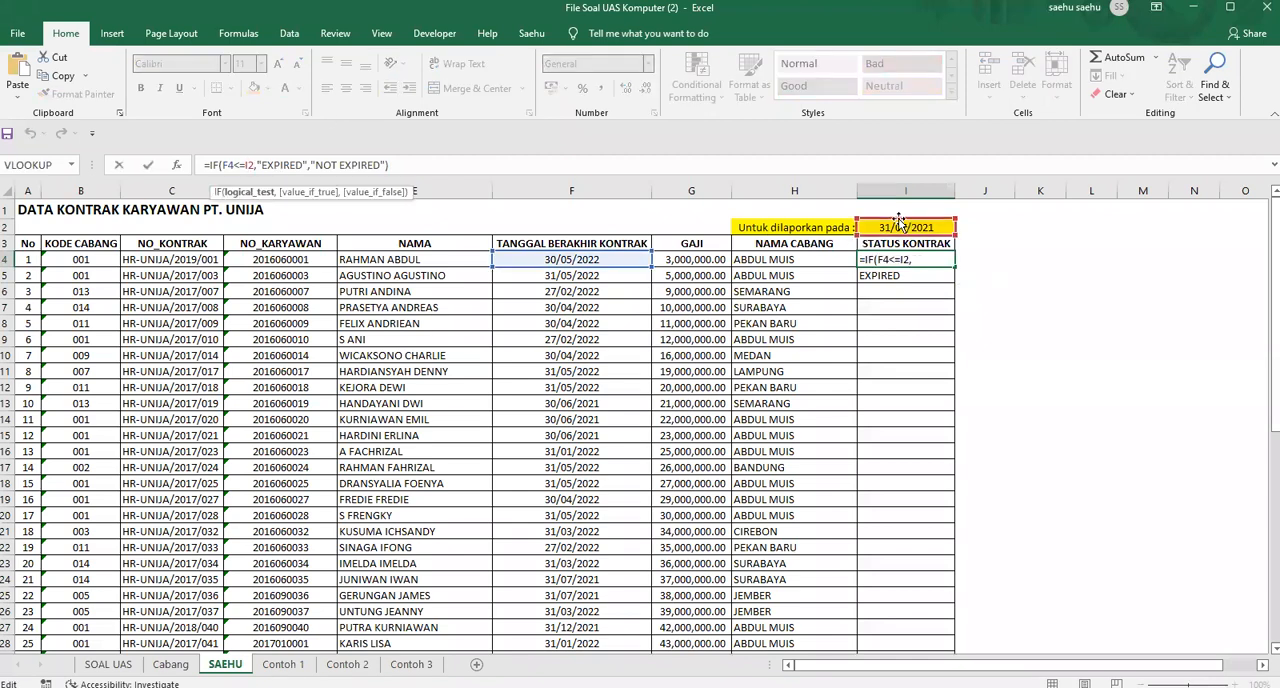
key(F4)
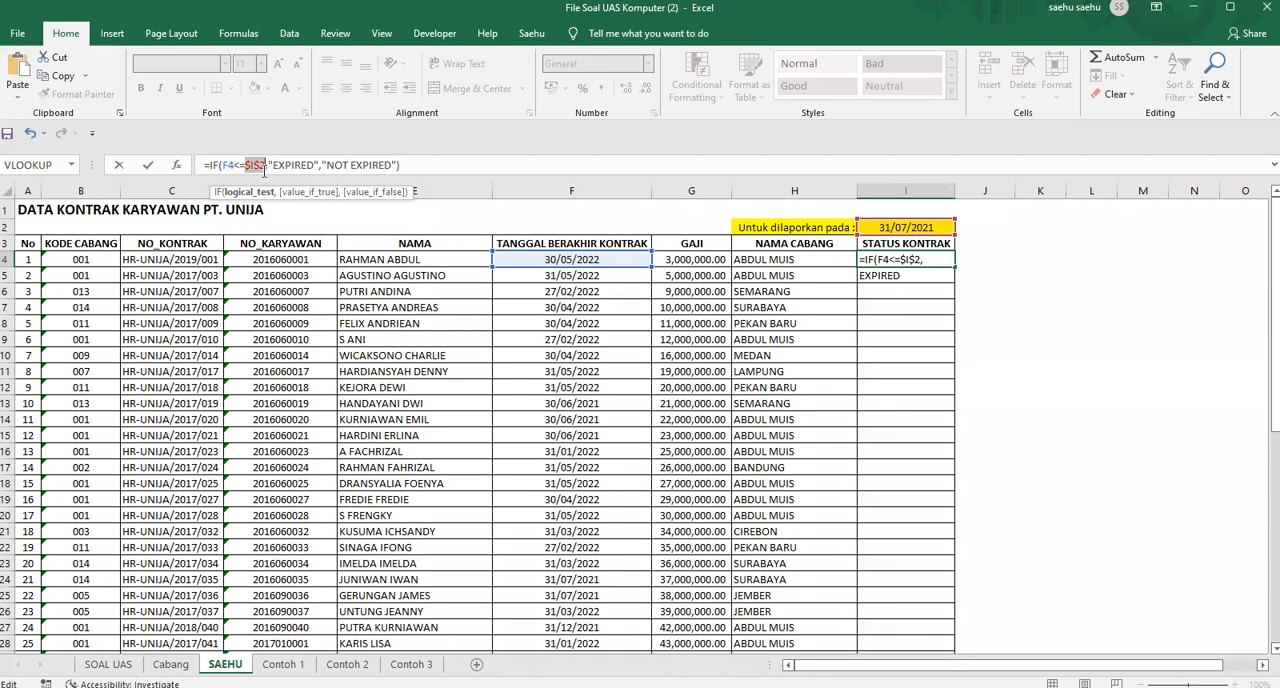
key(Return)
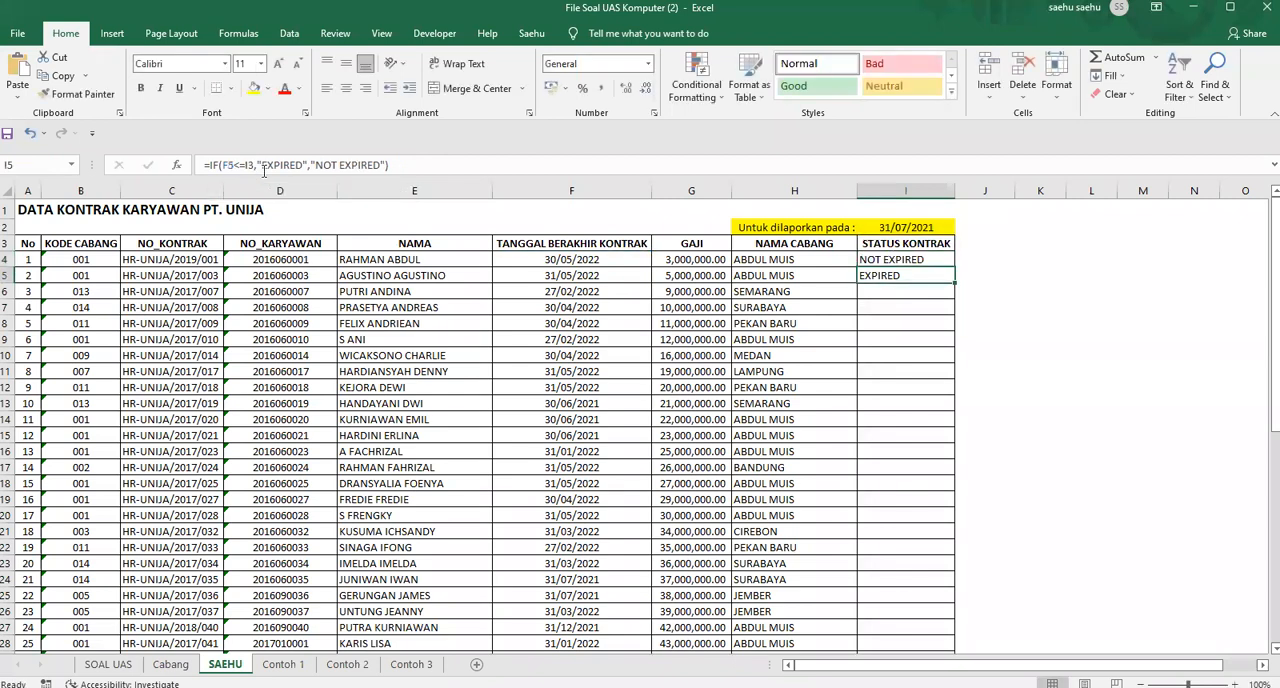
Copy the corrected IF formula from I4 to I5 and check its cell references
click(941, 261)
drag(955, 268, 960, 288)
click(912, 275)
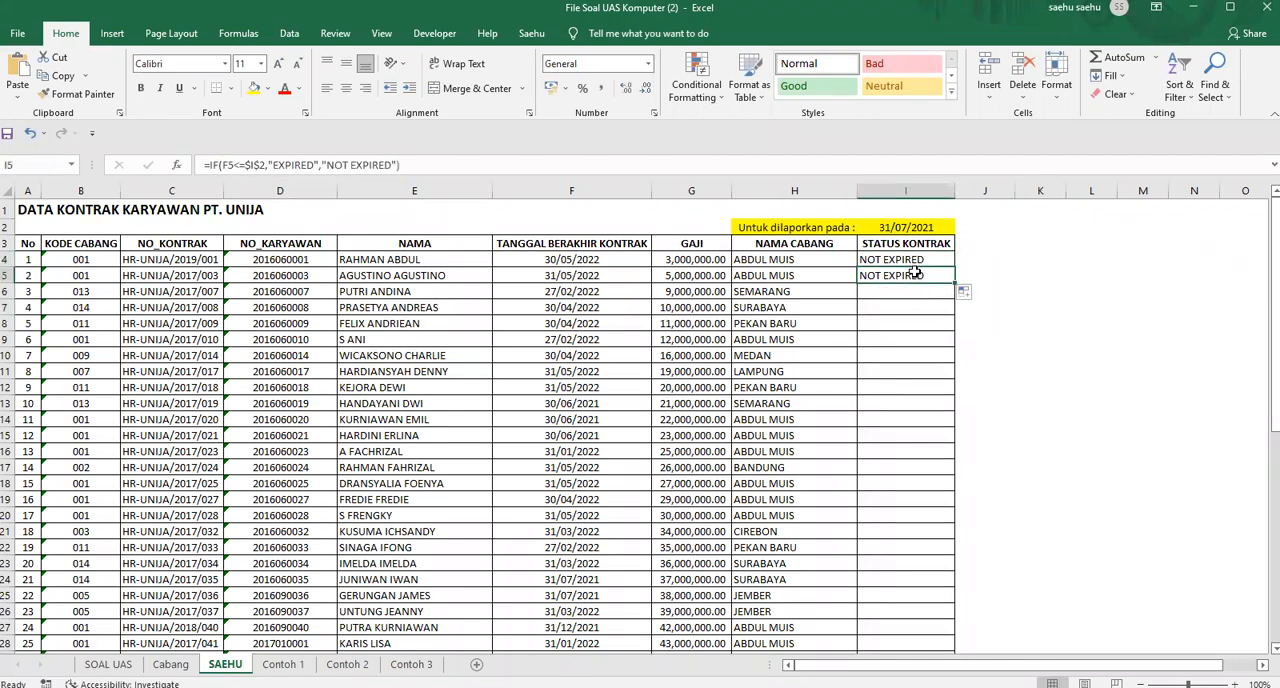
click(337, 165)
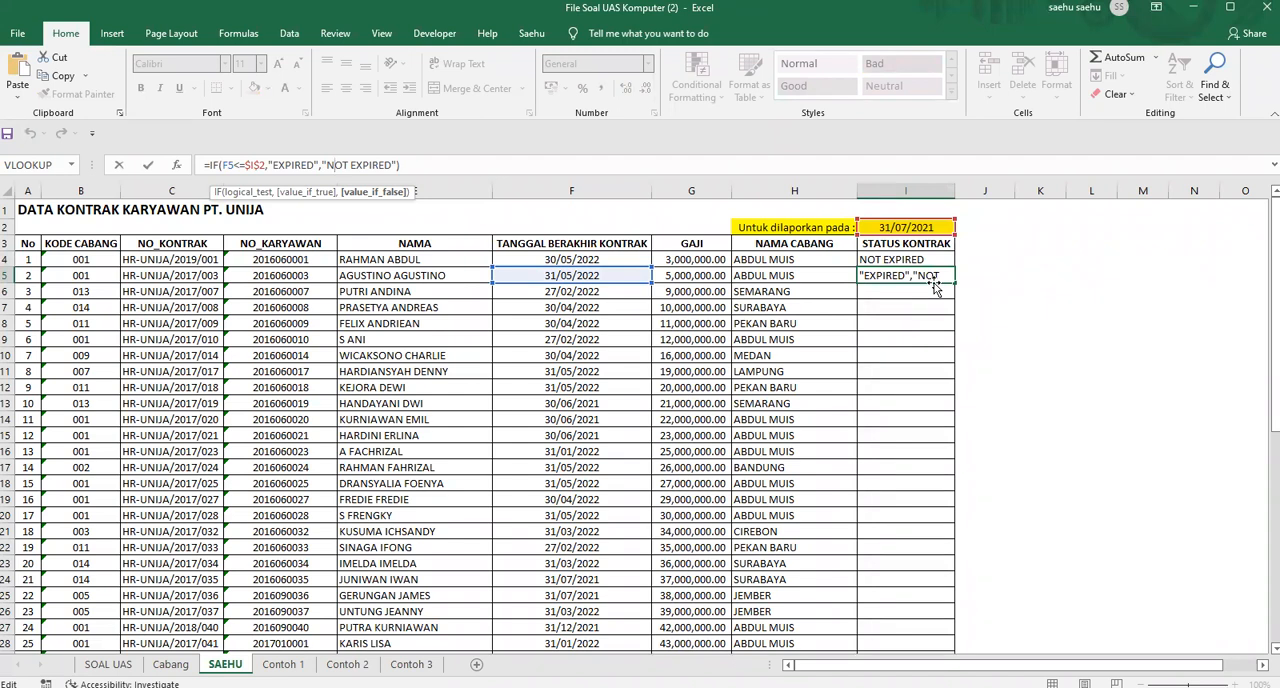
key(ctrl+Return)
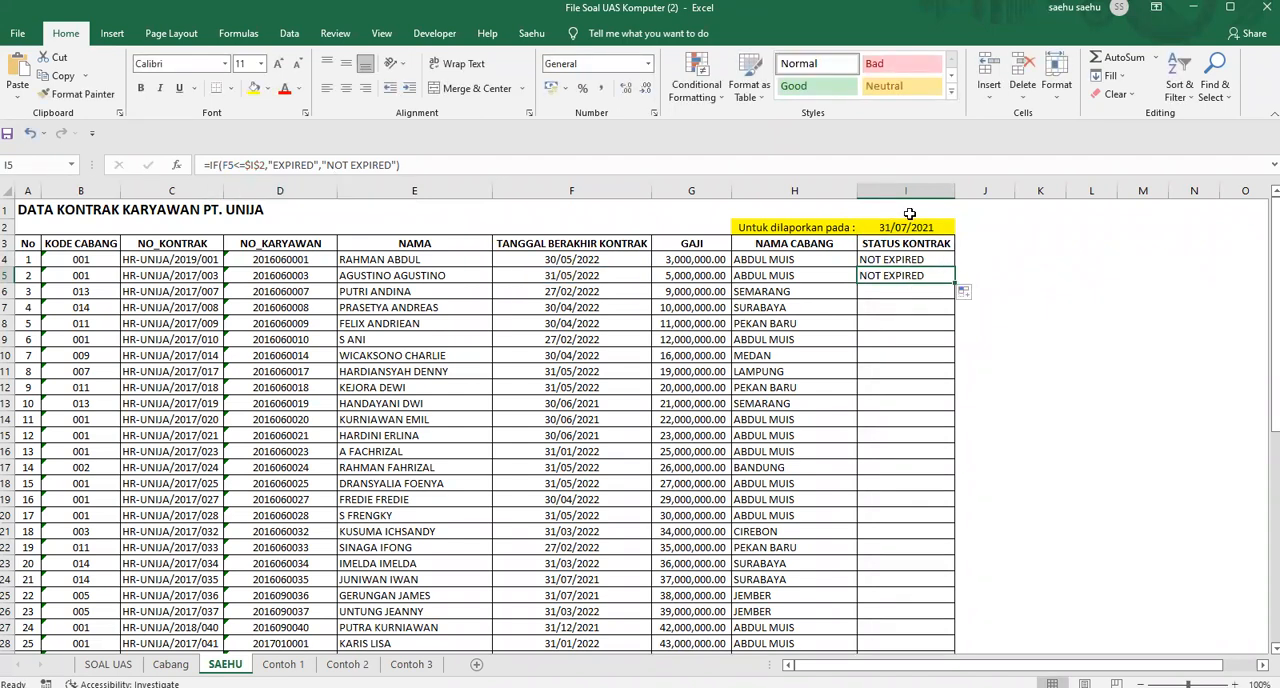
Fill the IF formula from I5 down the STATUS KONTRAK column to the last employee row
click(900, 227)
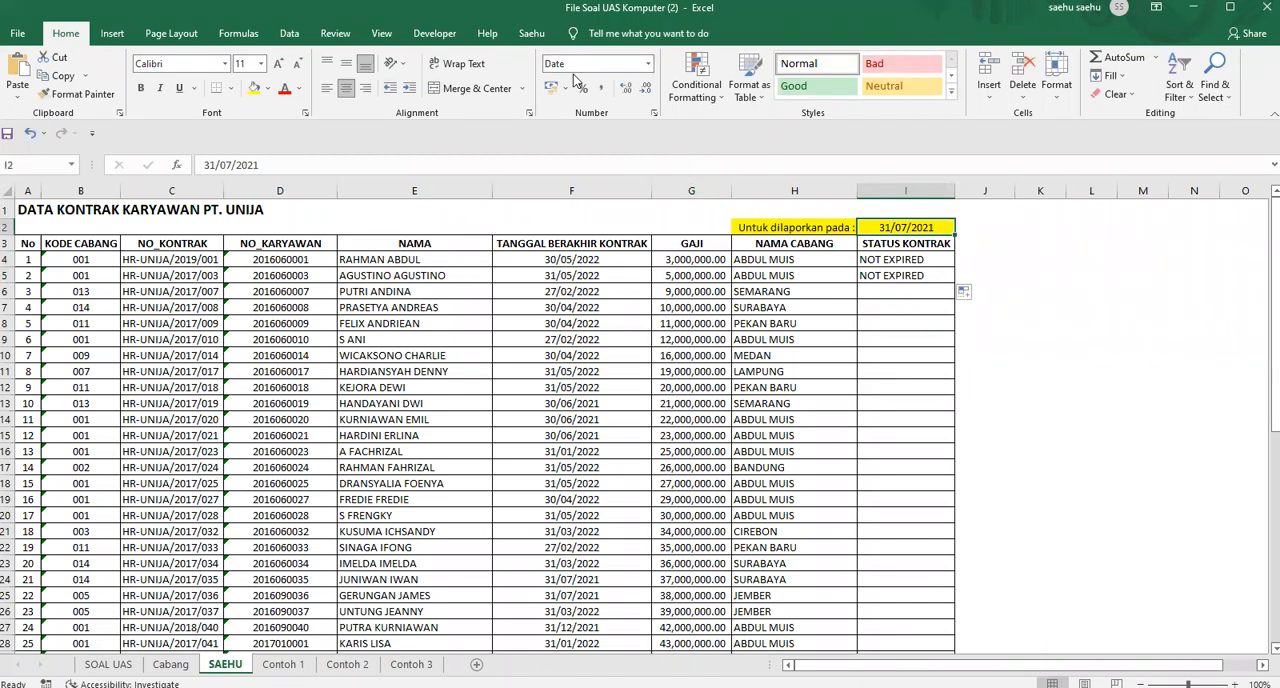
key(alt+Tab)
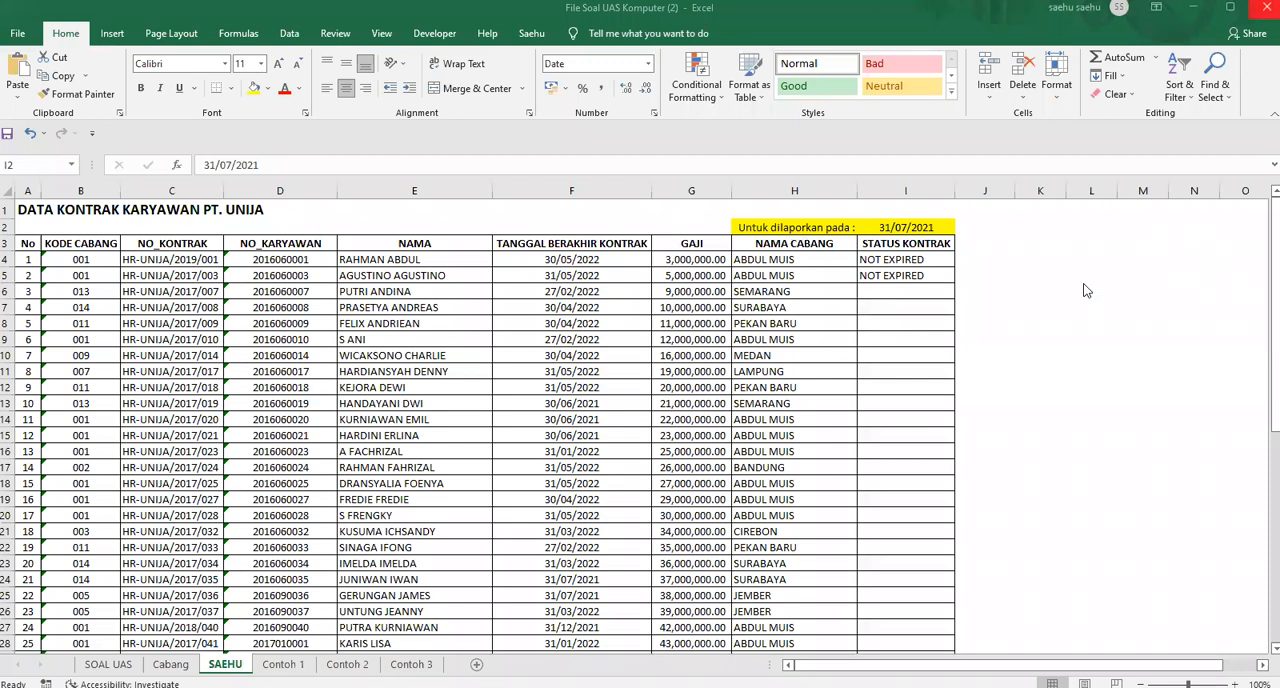
click(938, 281)
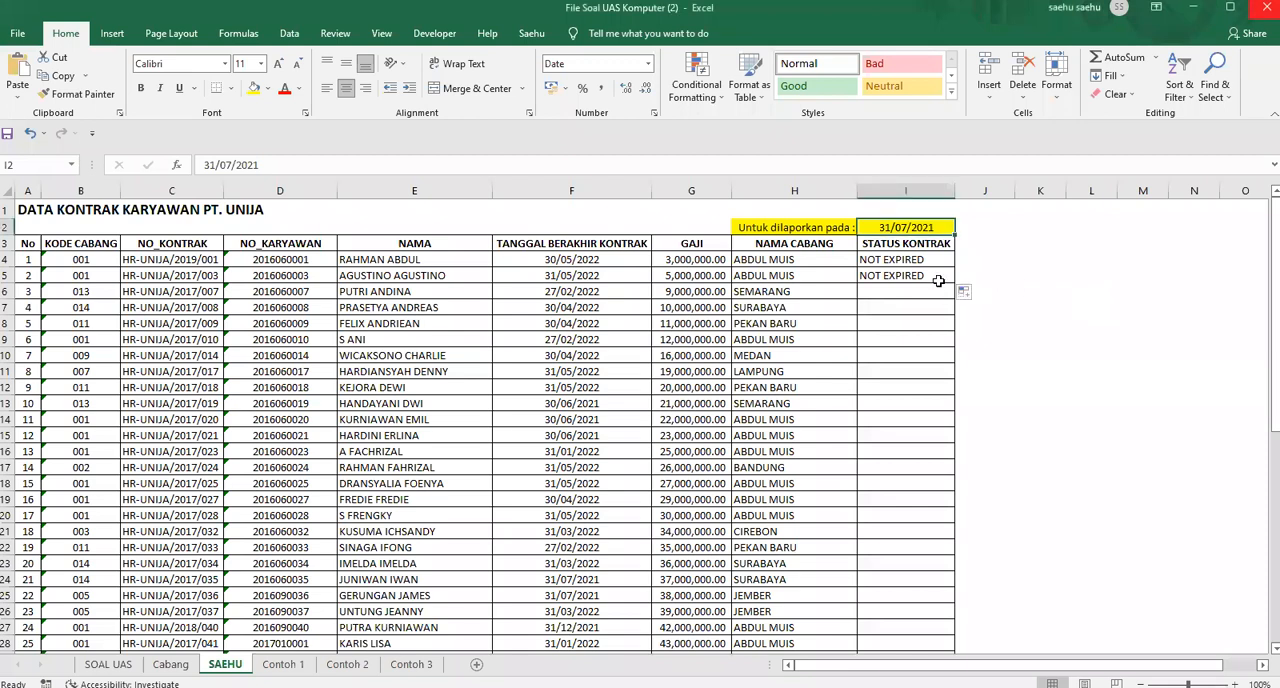
click(938, 281)
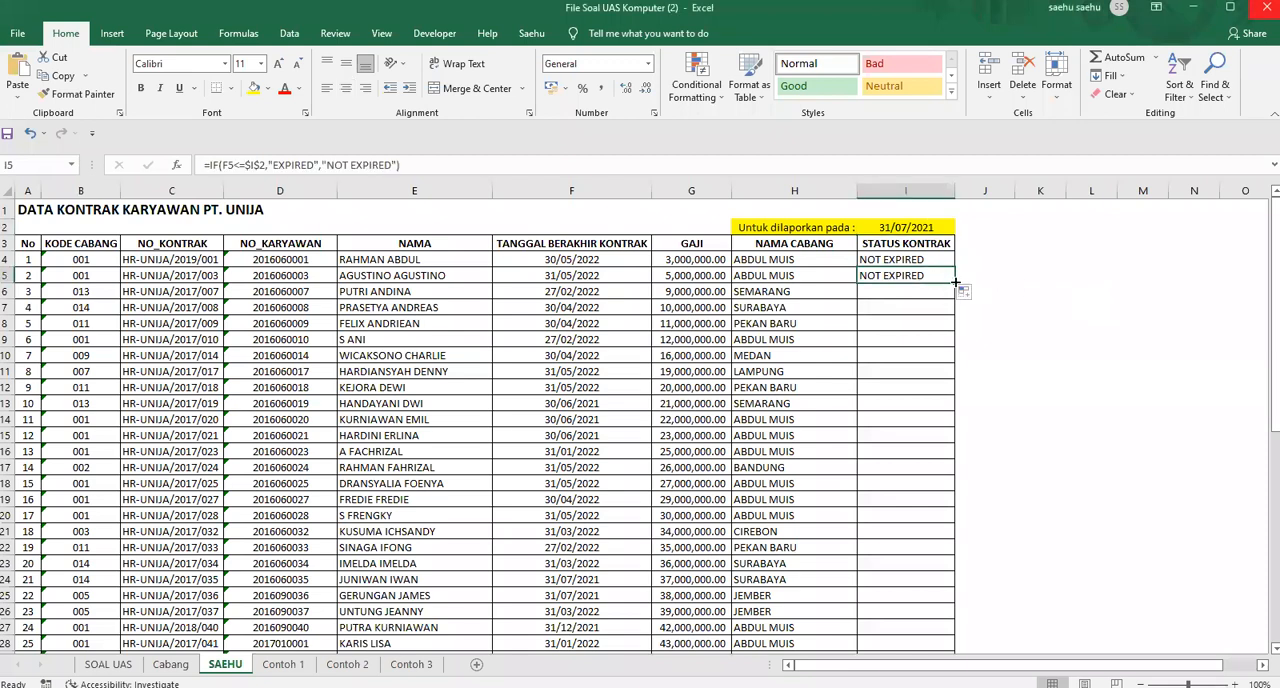
double_click(955, 283)
click(1040, 291)
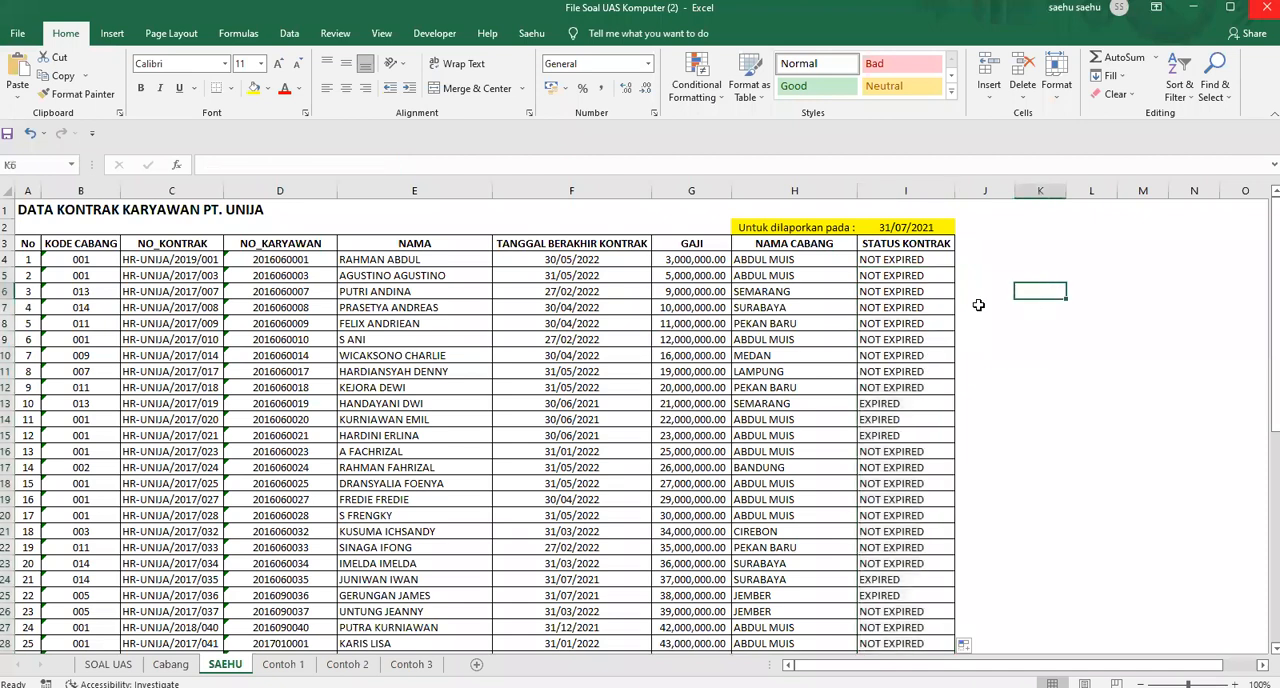
Check the STATUS KONTRAK column from its first to its last filled cell
click(905, 246)
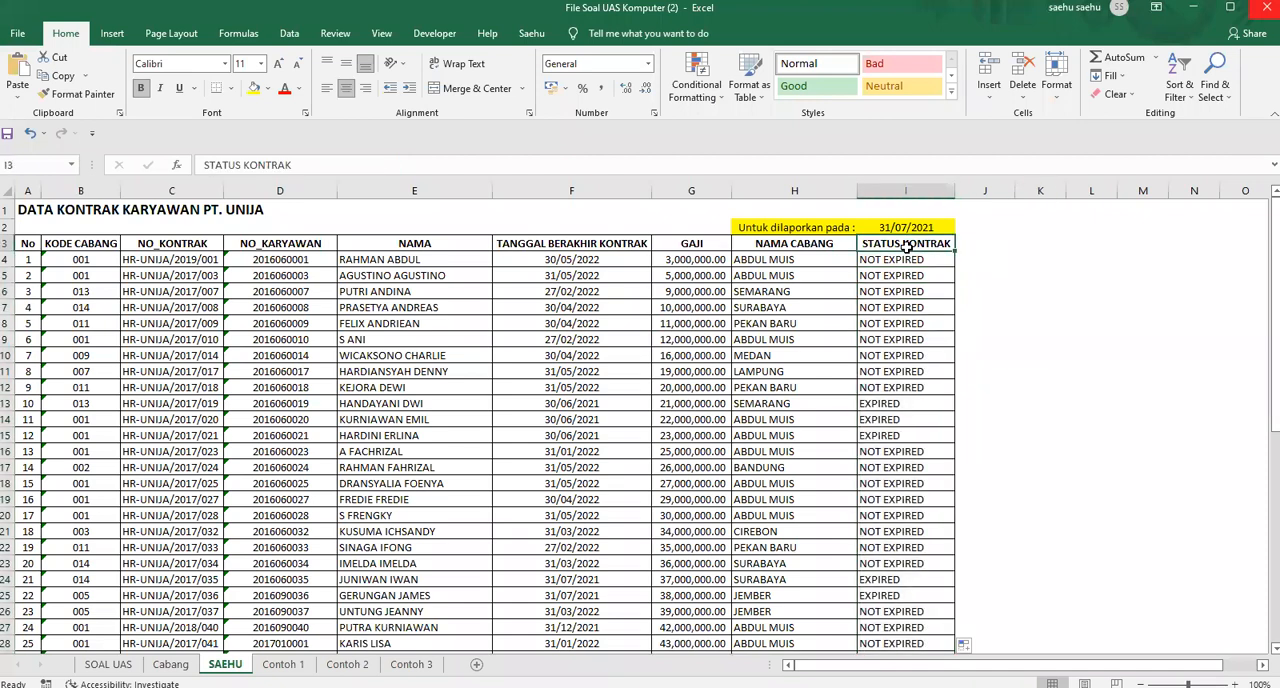
key(Down)
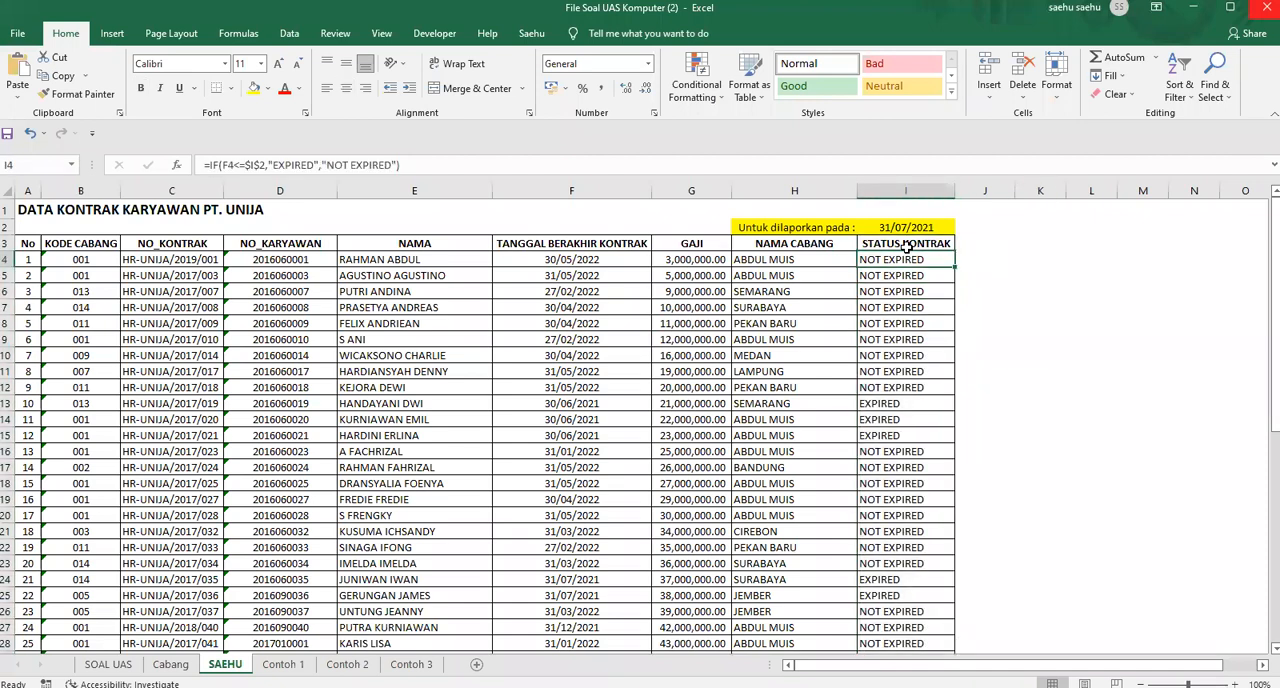
key(ctrl+Down)
key(ctrl+Up)
key(Down)
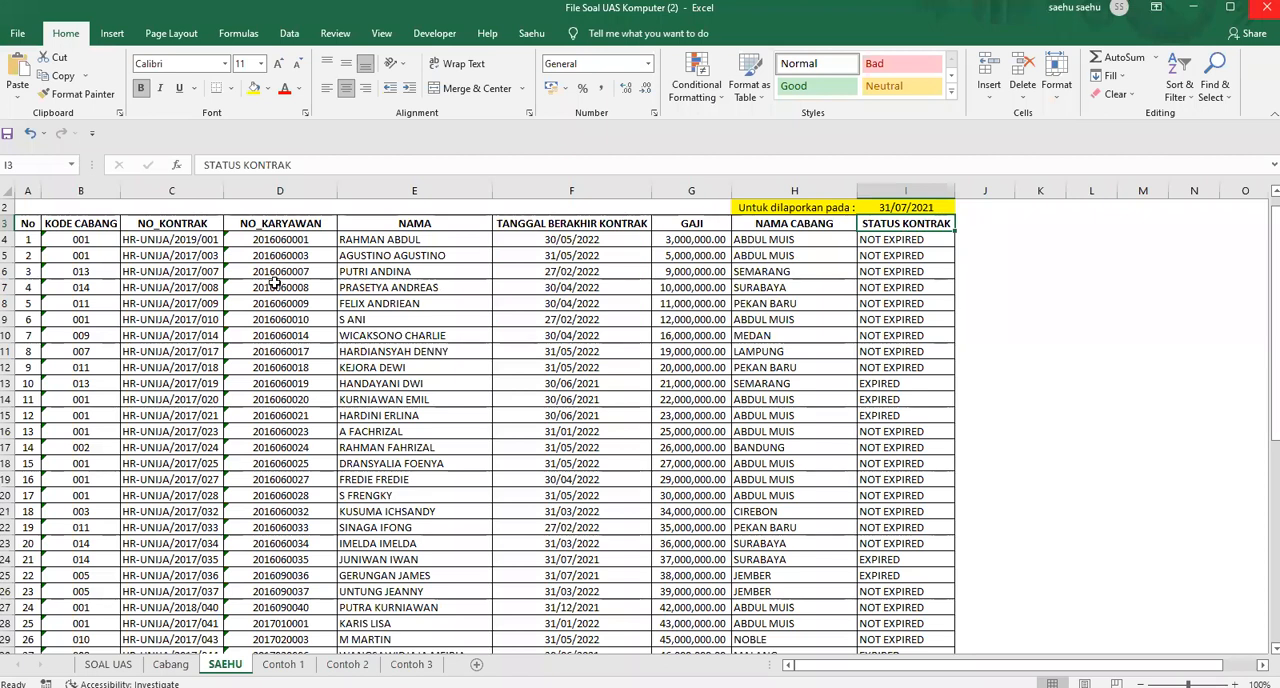
Turn on filtering for the employee contract table A3:I53, using row 3 as the header row
drag(30, 226, 928, 629)
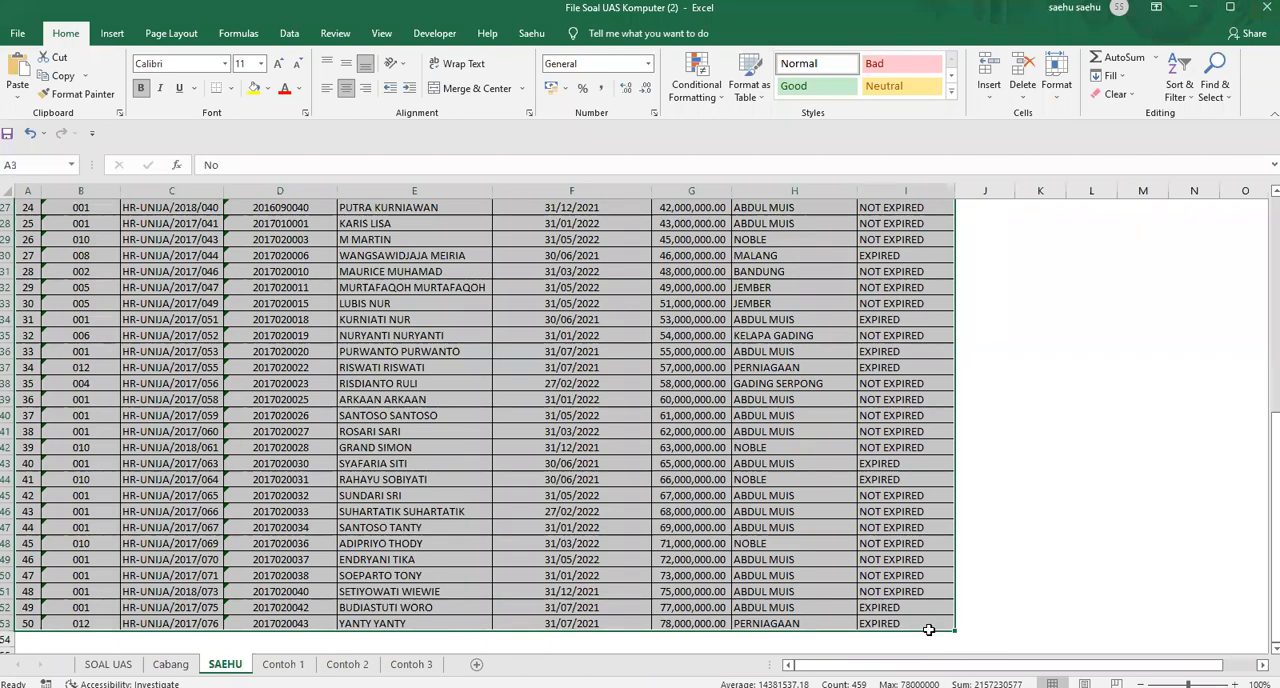
click(291, 34)
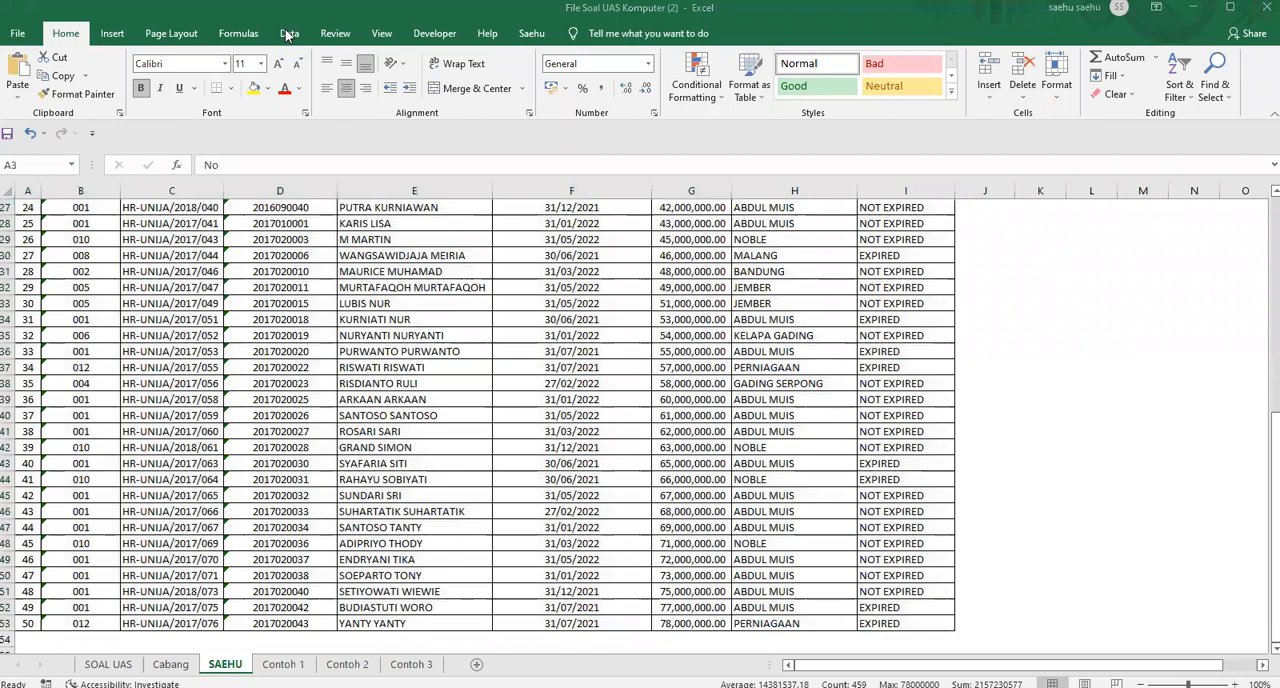
click(1190, 68)
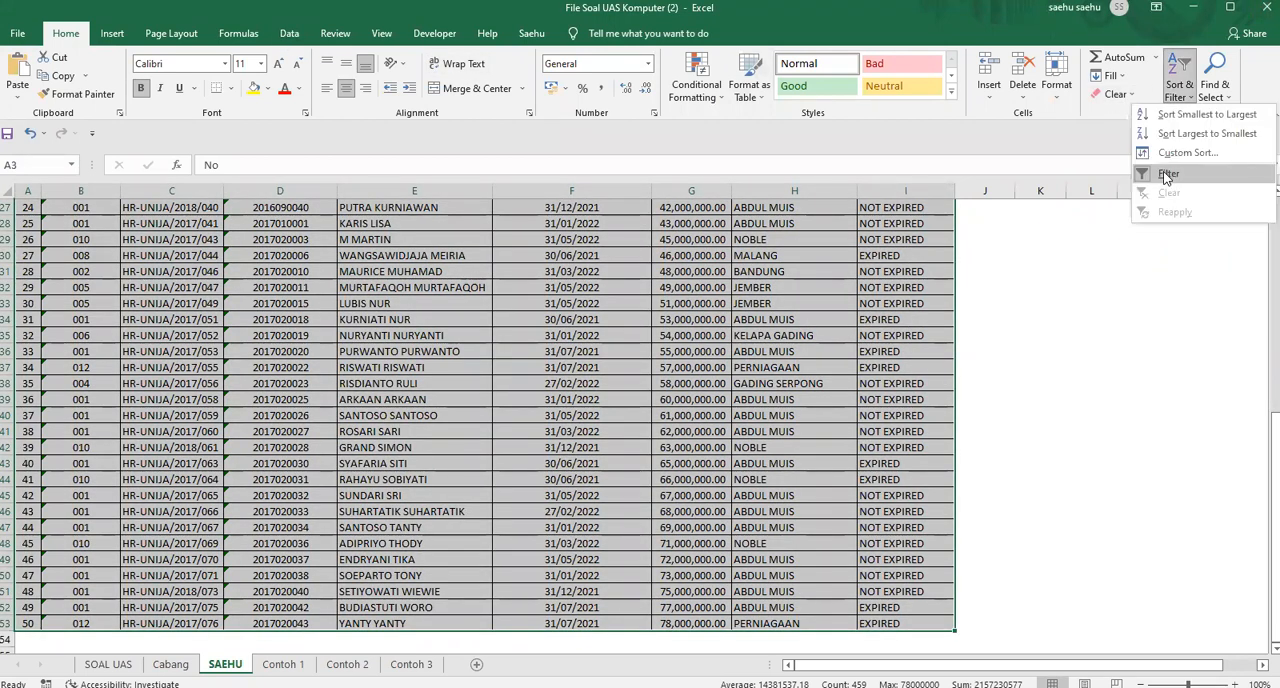
click(1166, 173)
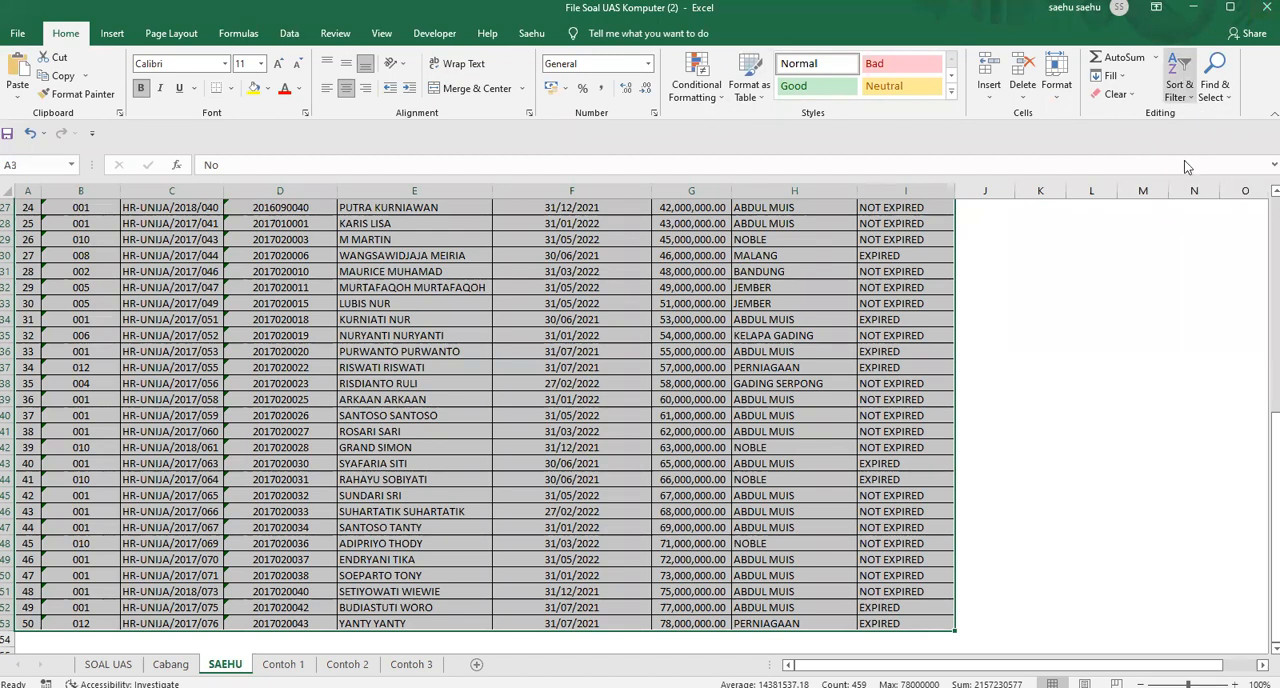
scroll(988, 284, up, 9)
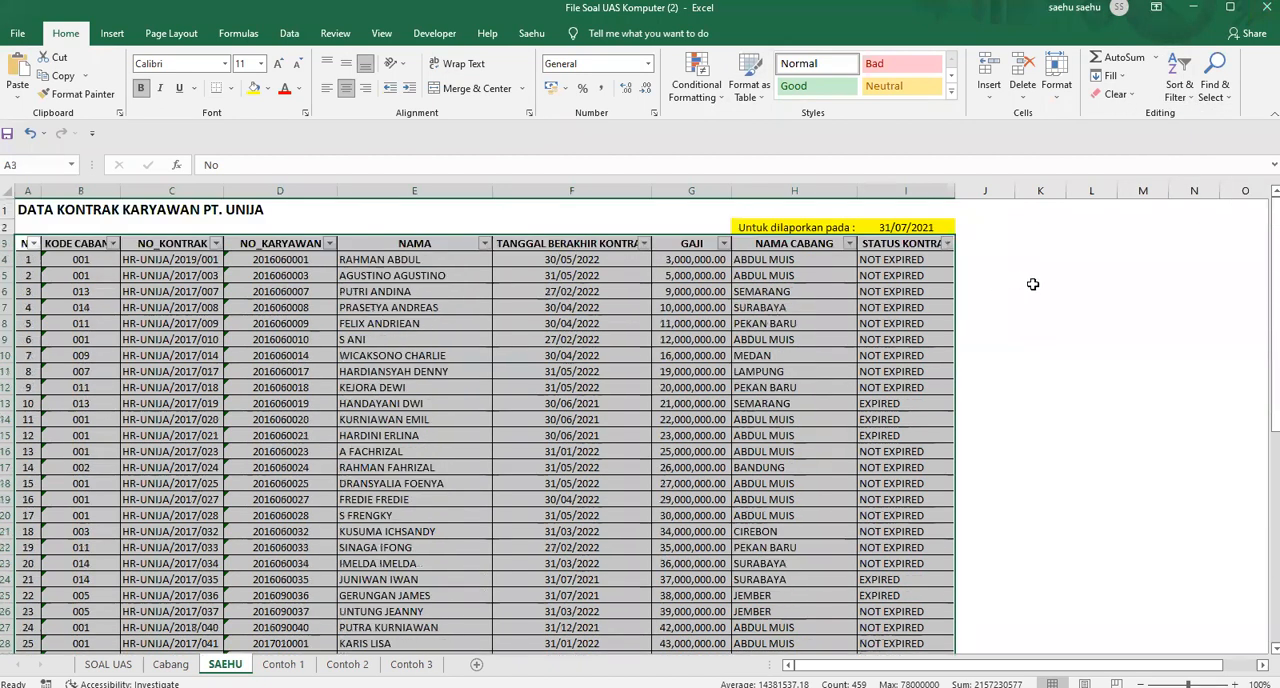
Widen the STATUS KONTRAK column until its header is fully readable and filter it to show only EXPIRED contracts
click(1029, 279)
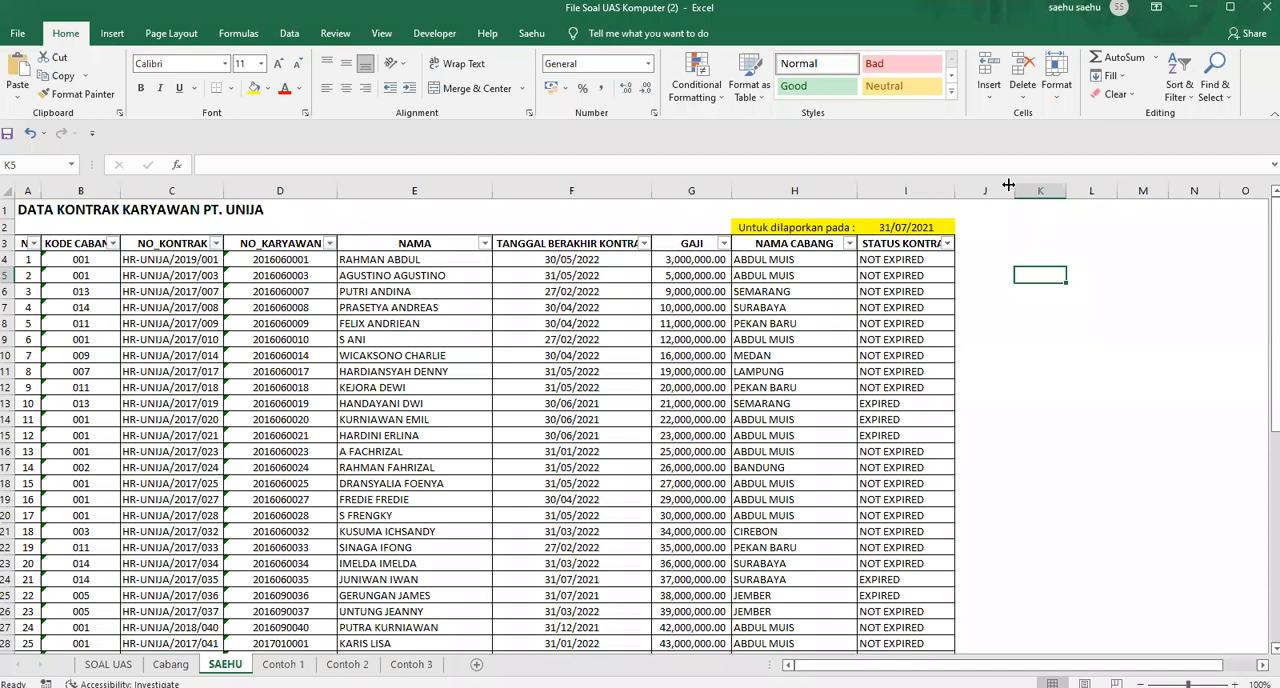
drag(1008, 185, 1010, 186)
click(1003, 243)
click(844, 419)
click(844, 433)
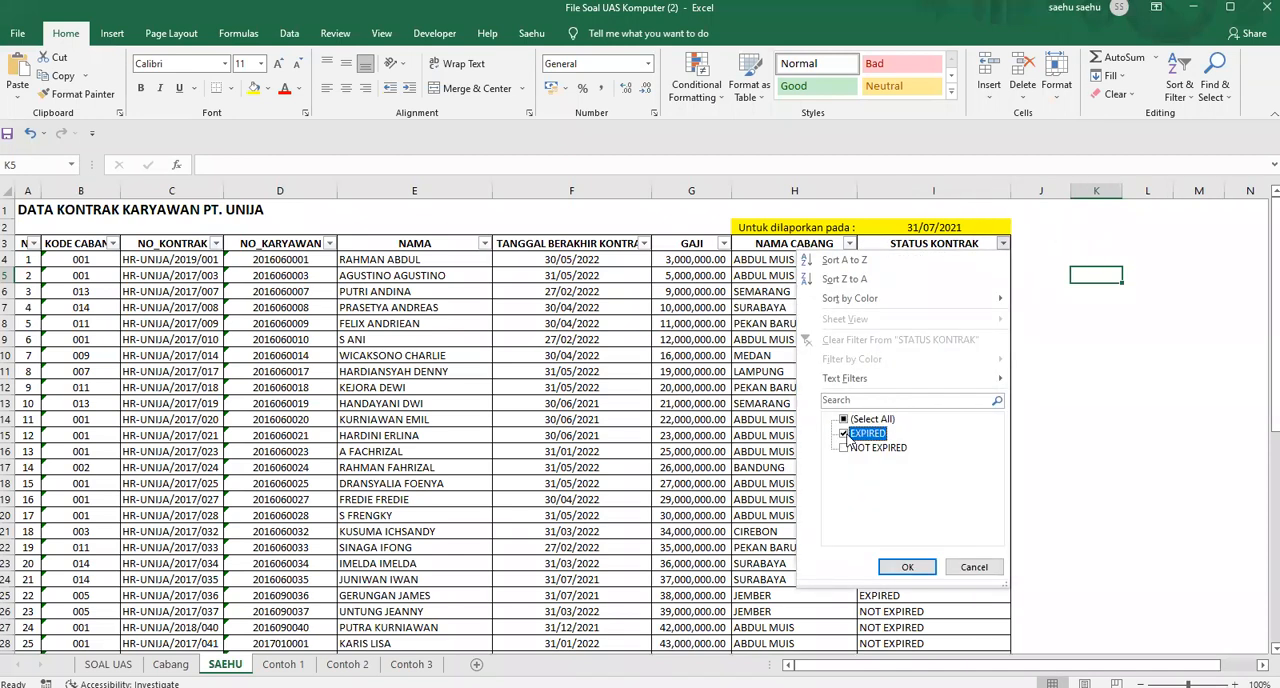
click(906, 567)
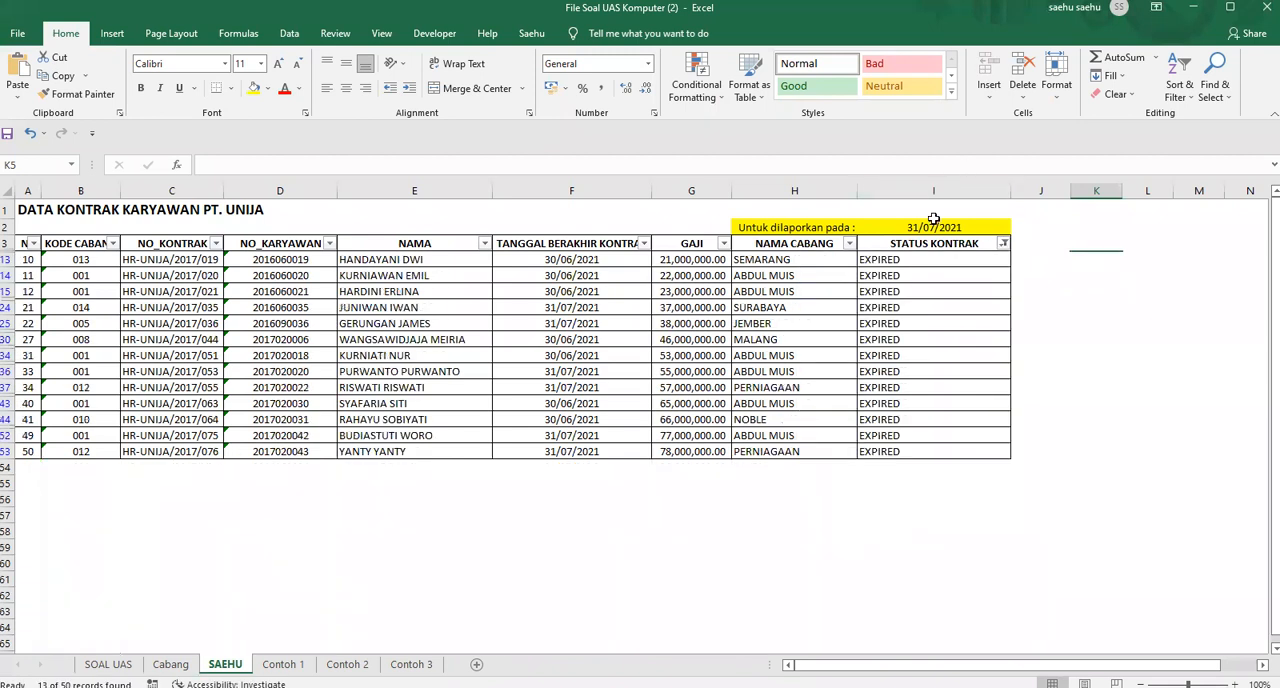
Compare the report date in I2 with the filtered contract end dates and the statuses in STATUS KONTRAK
click(926, 228)
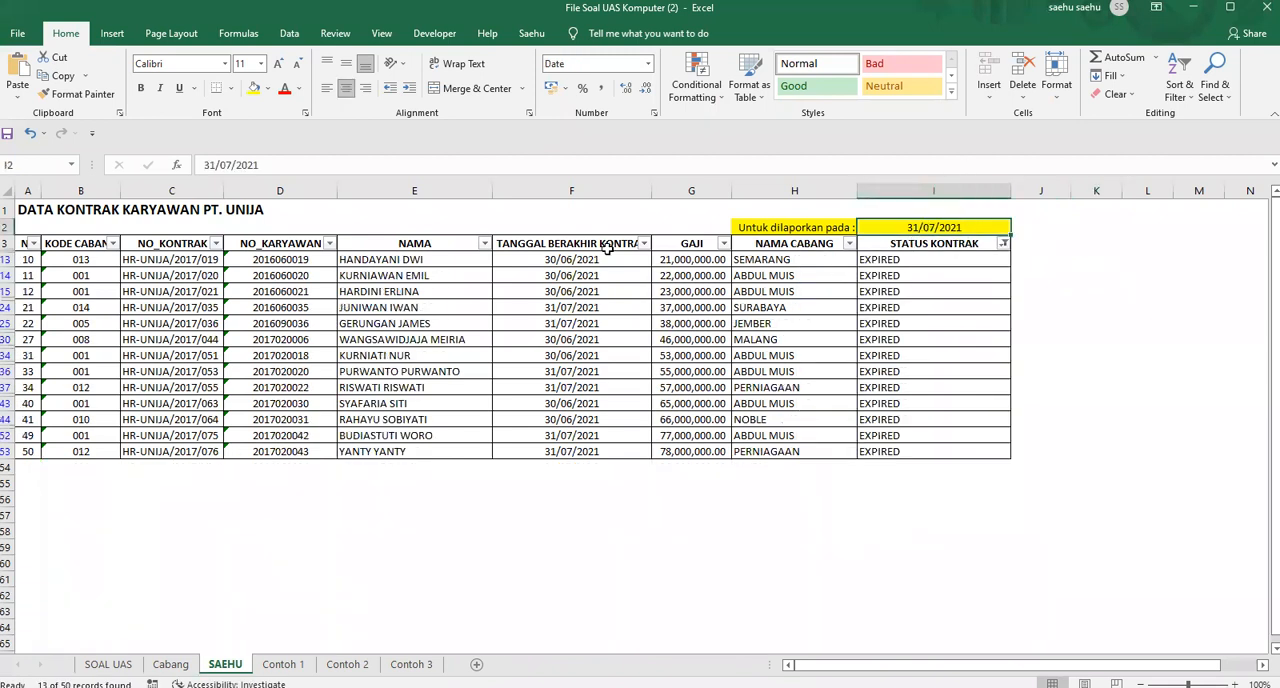
click(568, 260)
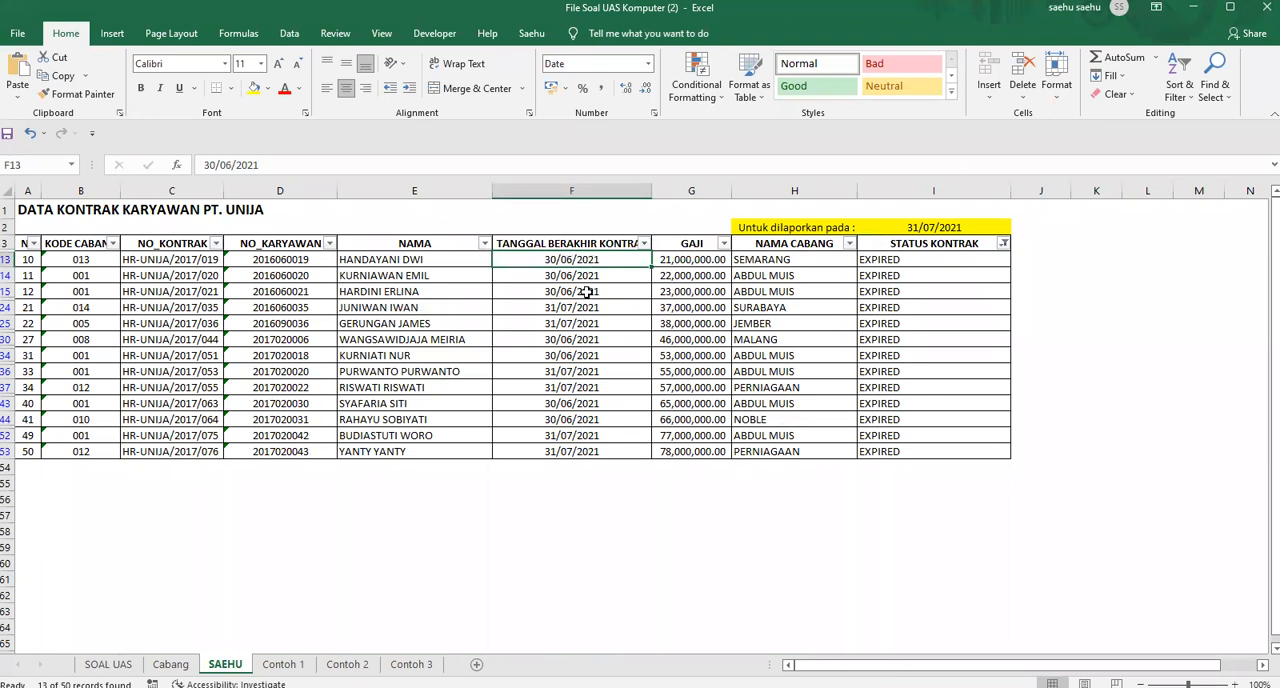
click(577, 374)
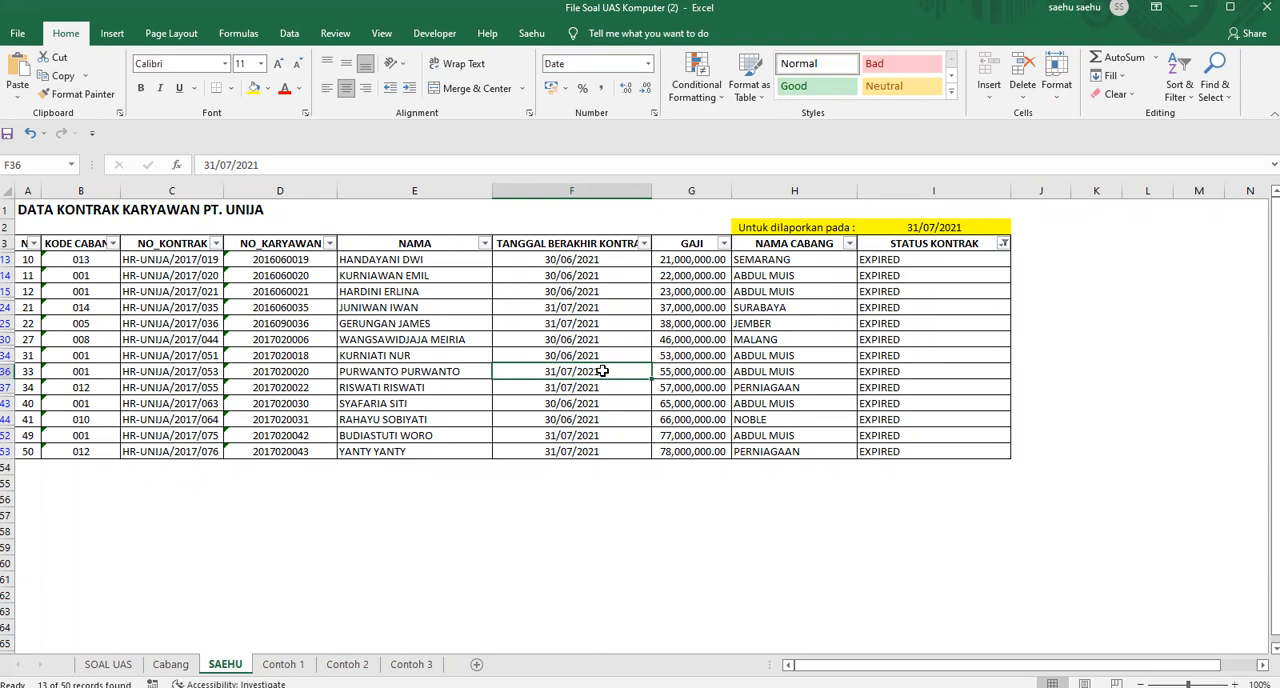
drag(905, 262, 912, 451)
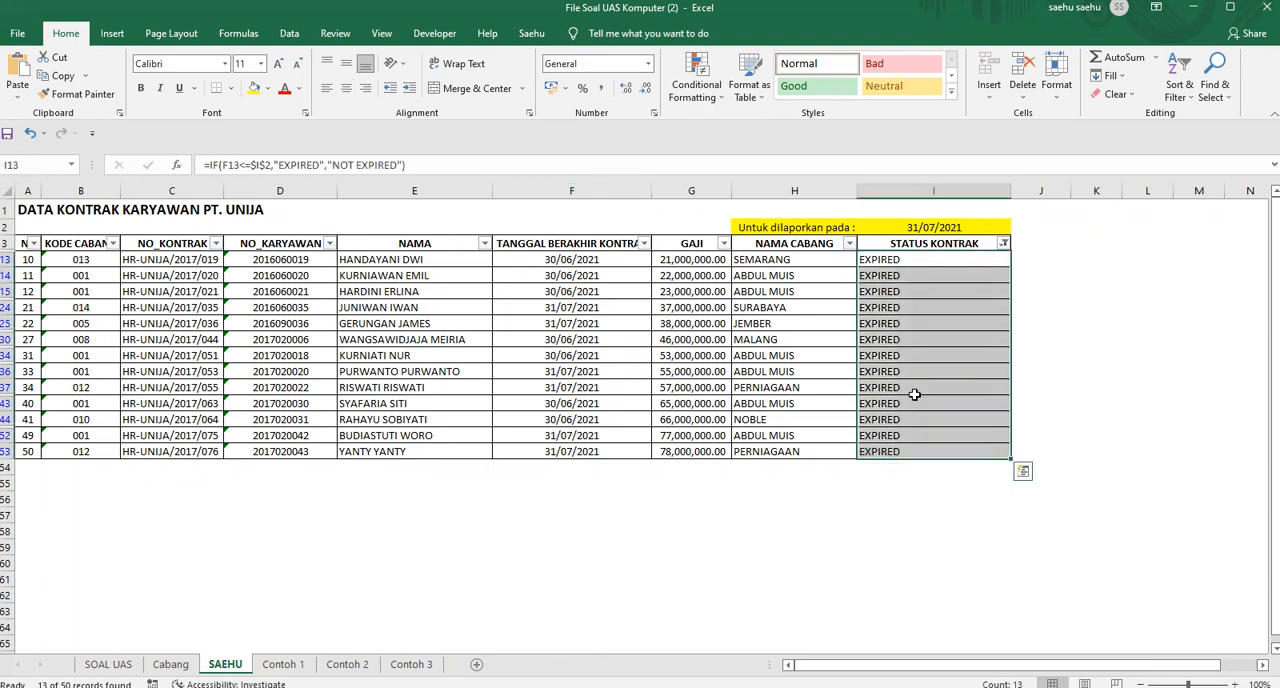
click(1106, 257)
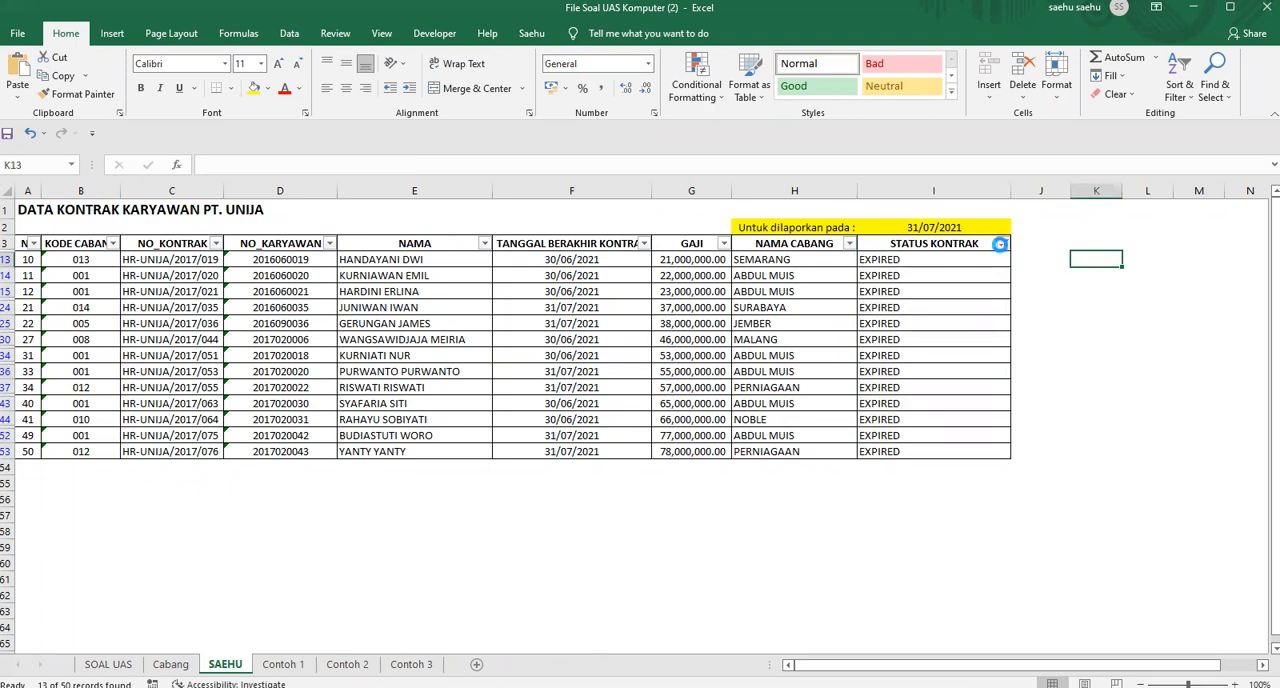
Filter STATUS KONTRAK to NOT EXPIRED and expand 2021 in the TANGGAL BERAKHIR KONTRAK filter options
click(999, 244)
click(860, 433)
click(868, 447)
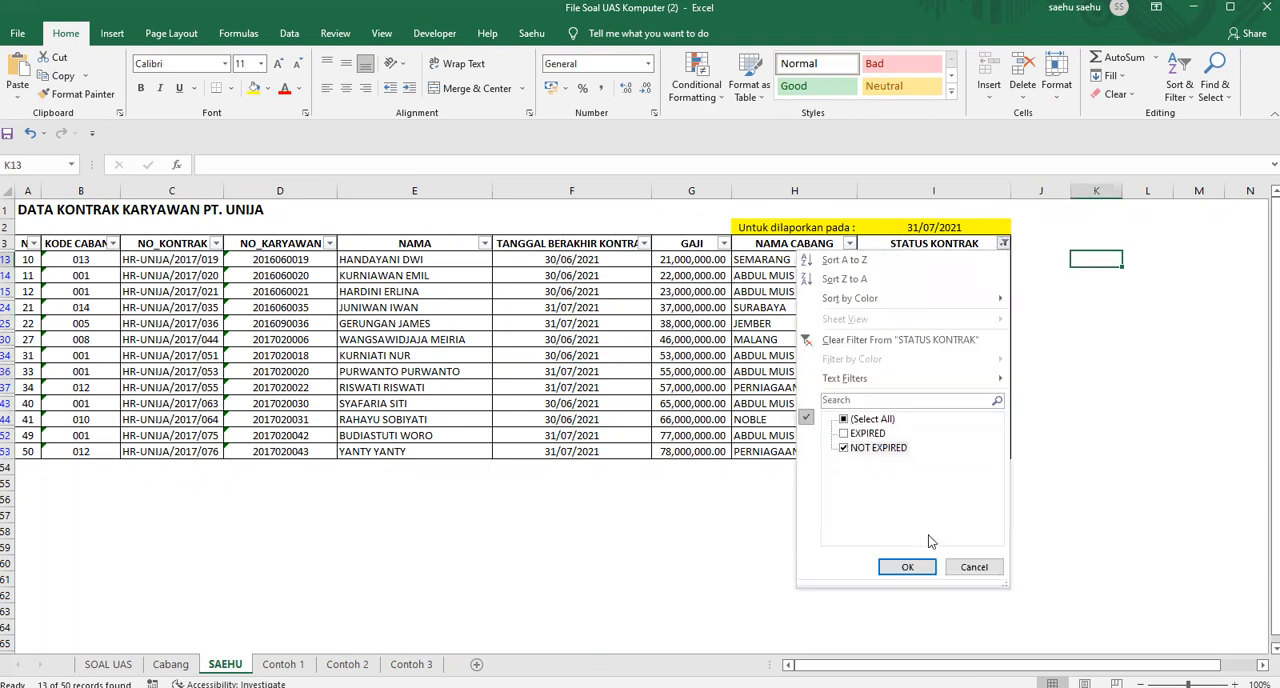
click(907, 566)
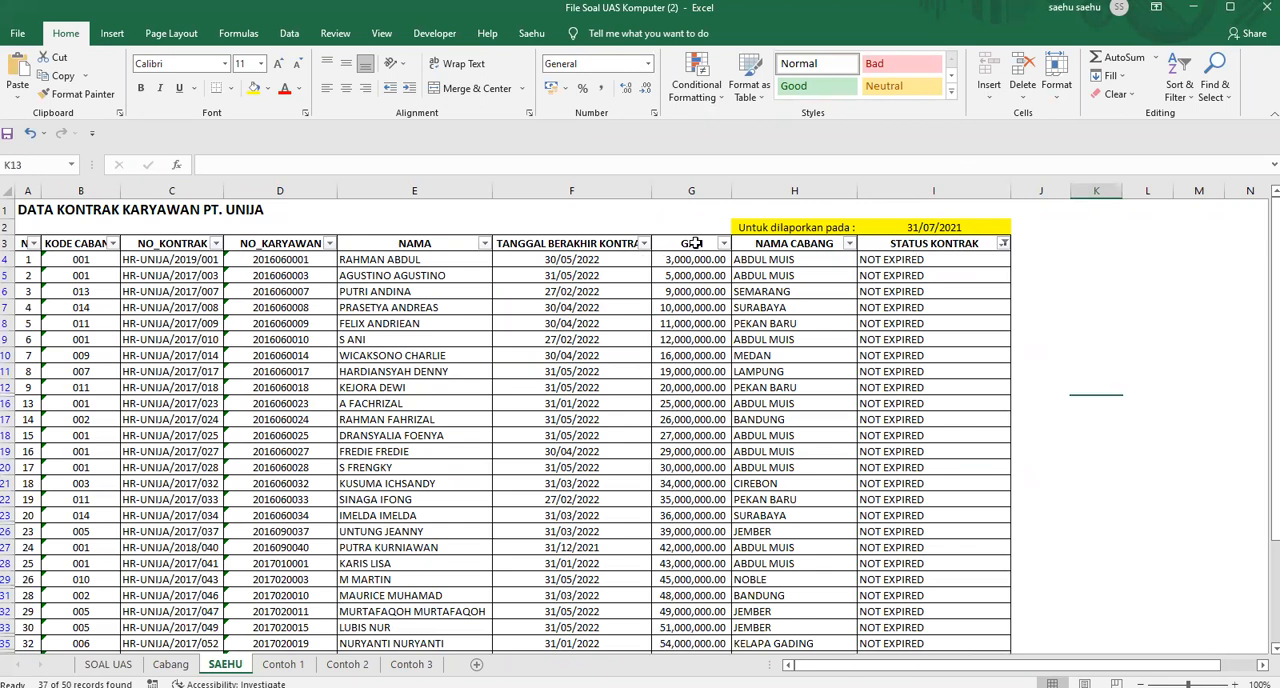
click(643, 244)
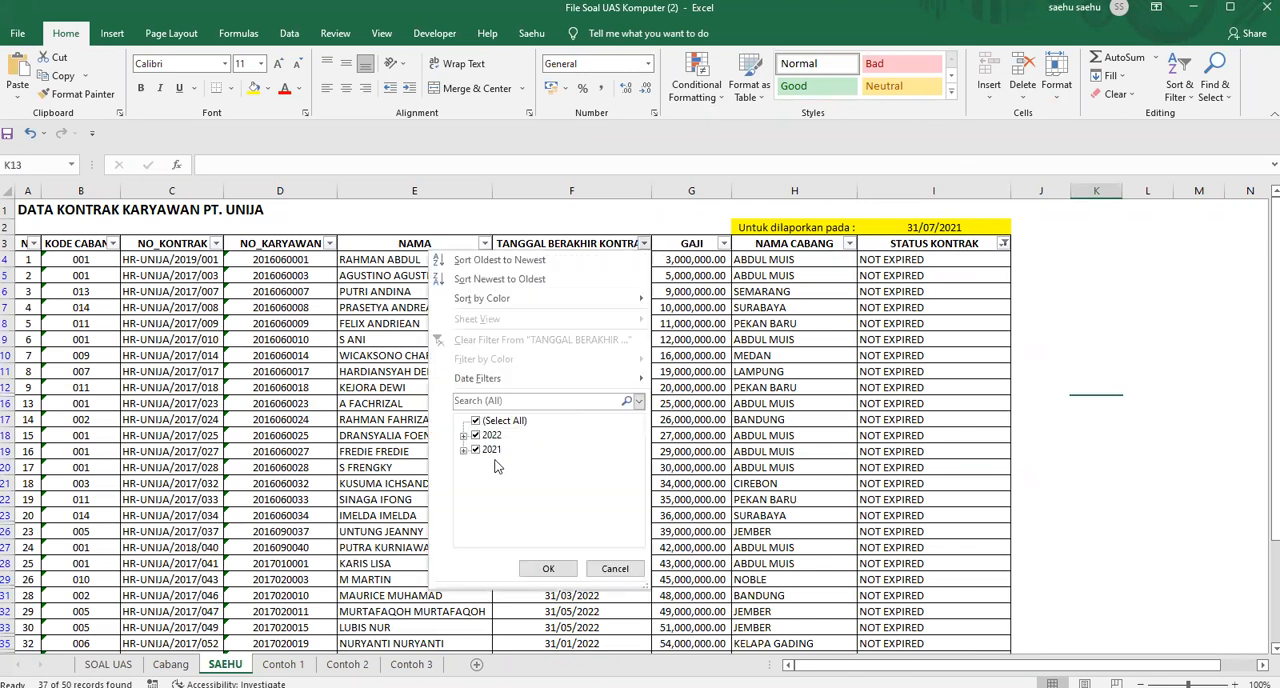
click(463, 450)
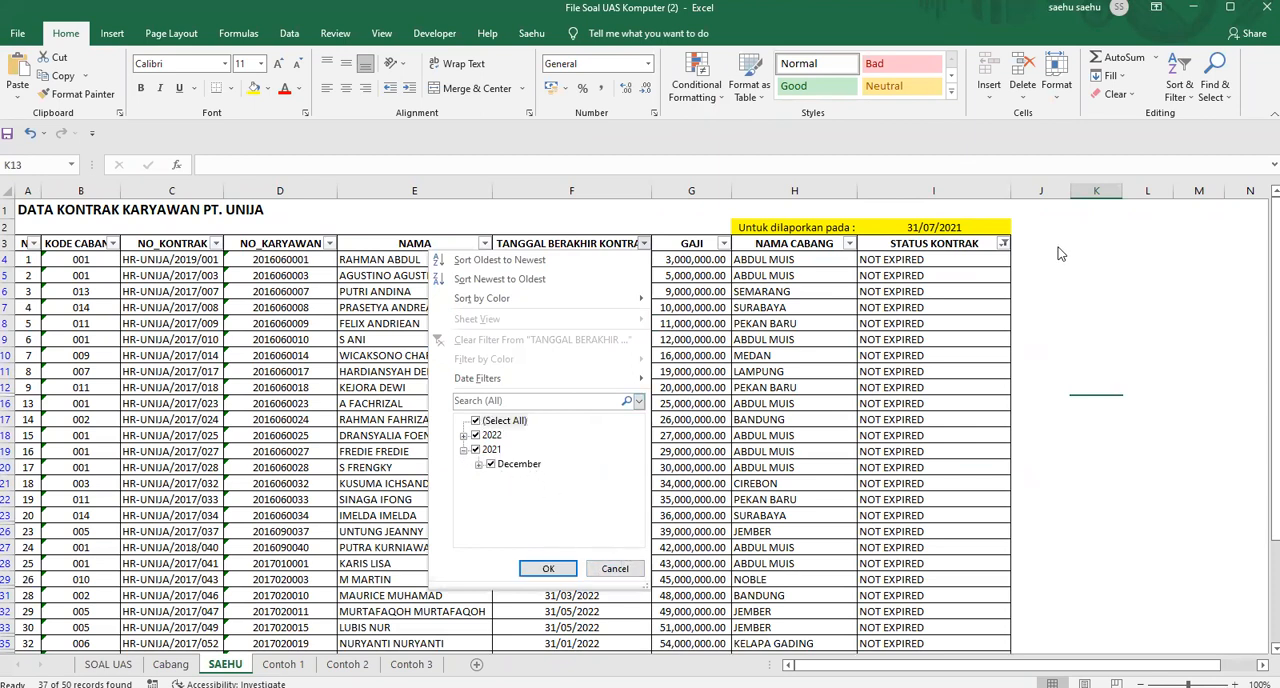
Clear the STATUS KONTRAK filter and turn off filtering for the employee contract table
click(1003, 244)
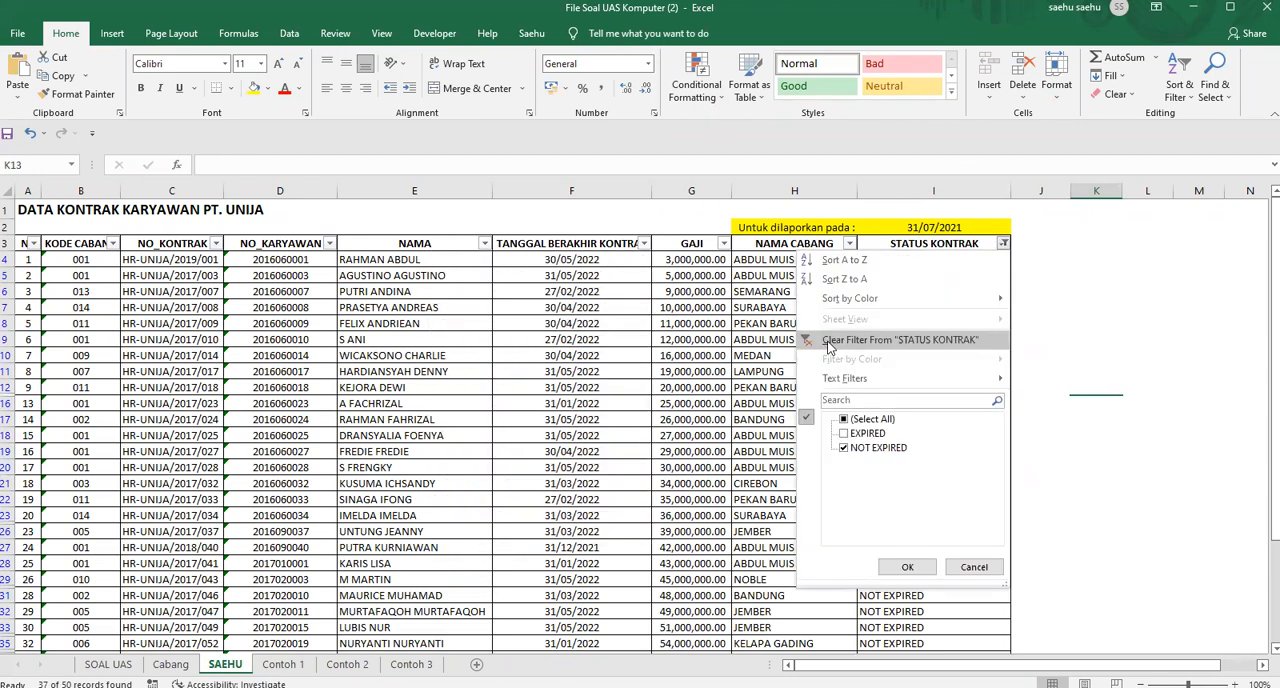
click(828, 342)
click(960, 244)
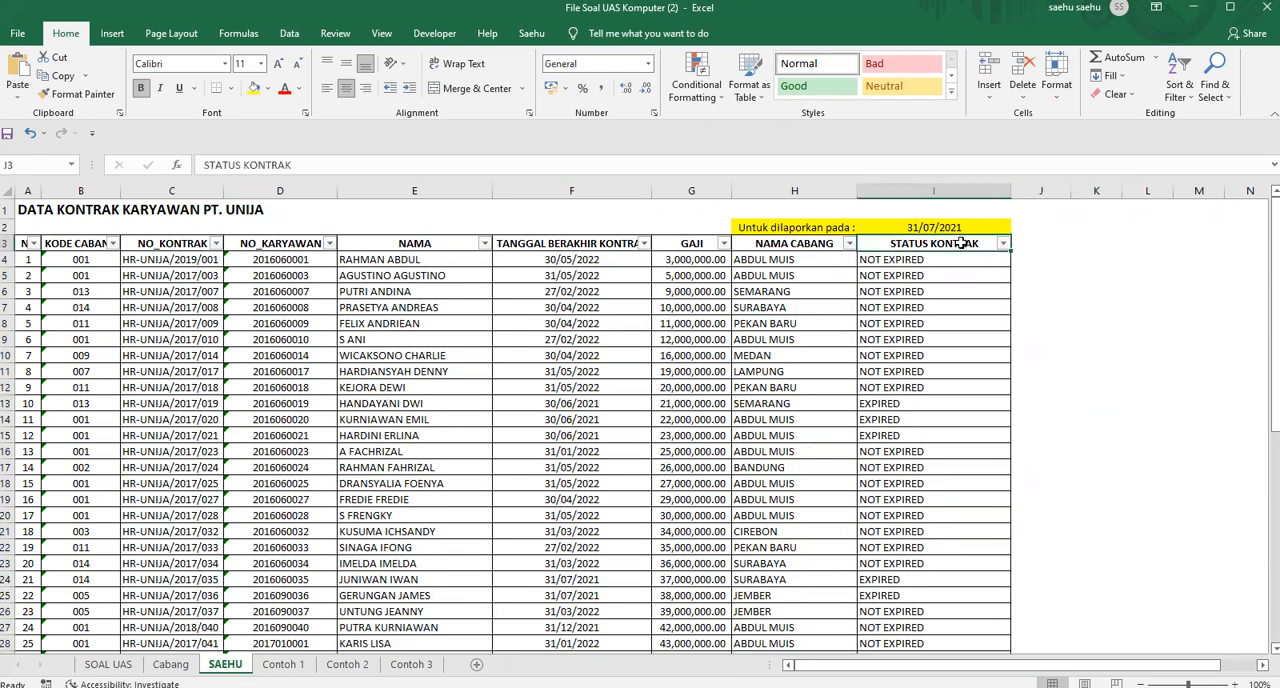
key(ctrl+shift+l)
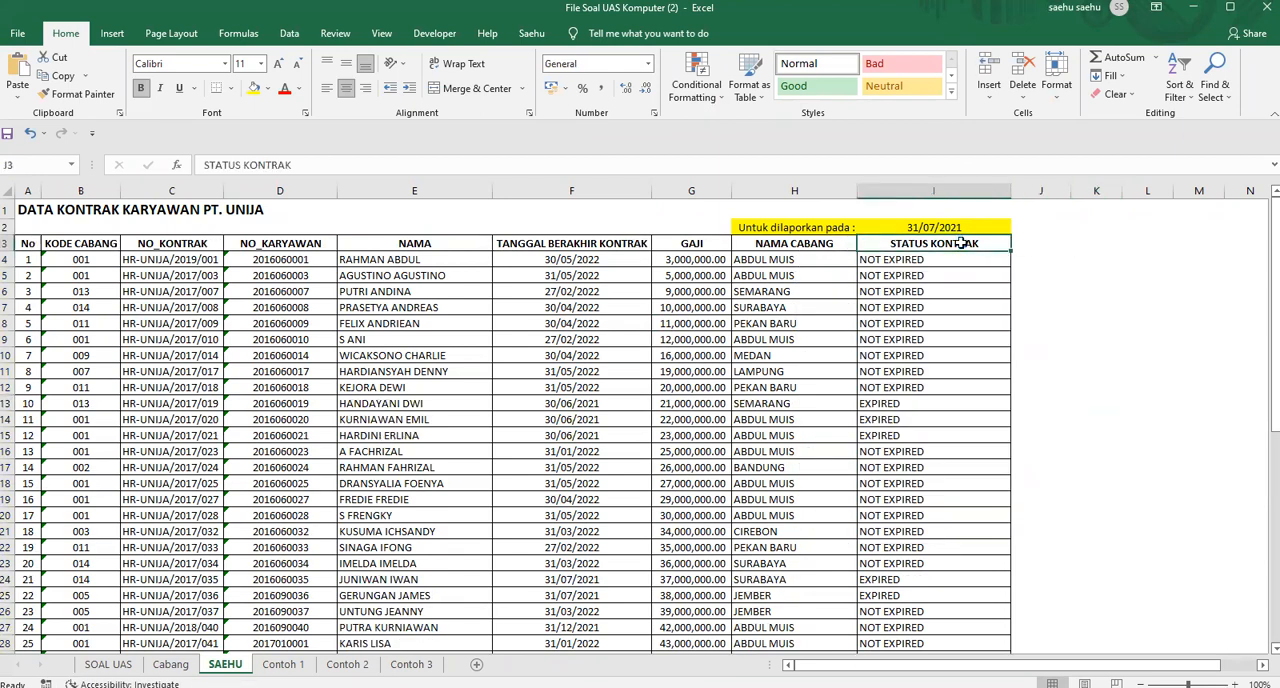
key(Left)
key(Left)
key(Left)
key(Left)
key(Left)
key(Left)
key(Left)
key(Right)
key(Right)
key(Right)
key(Right)
key(Right)
key(Right)
key(Right)
Read question 4 on the SOAL UAS sheet about the three pivot table reports to create
click(108, 664)
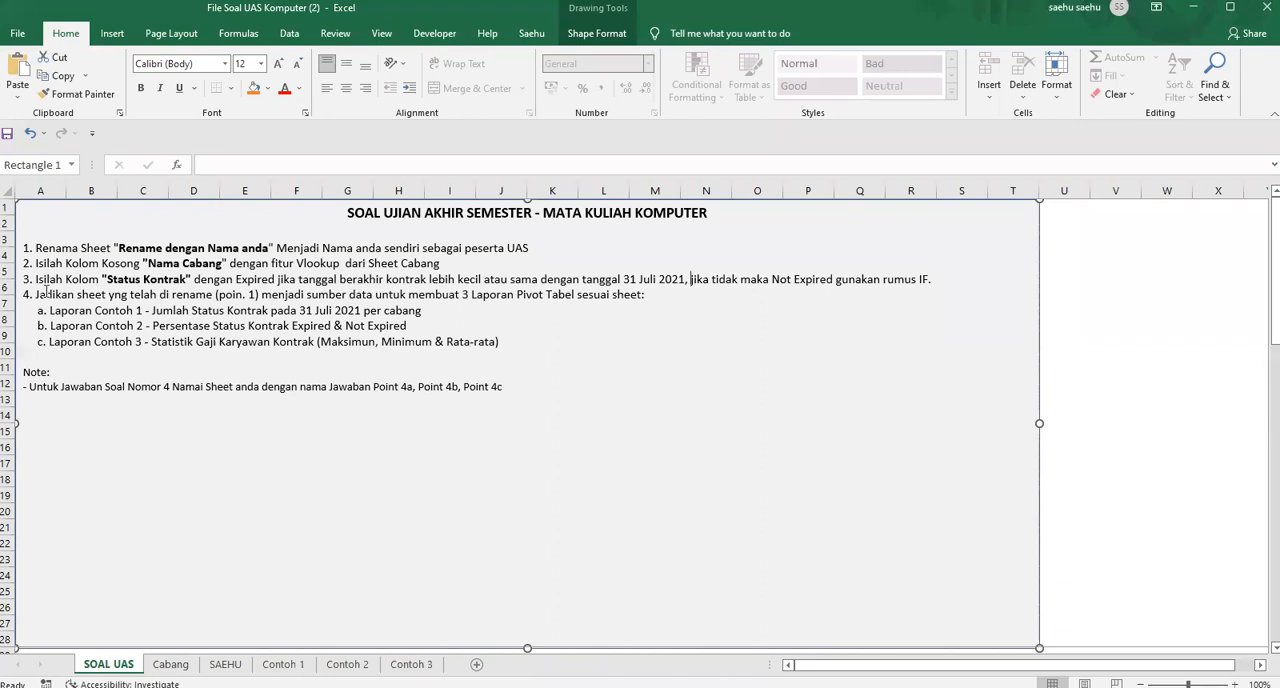
drag(37, 296, 486, 301)
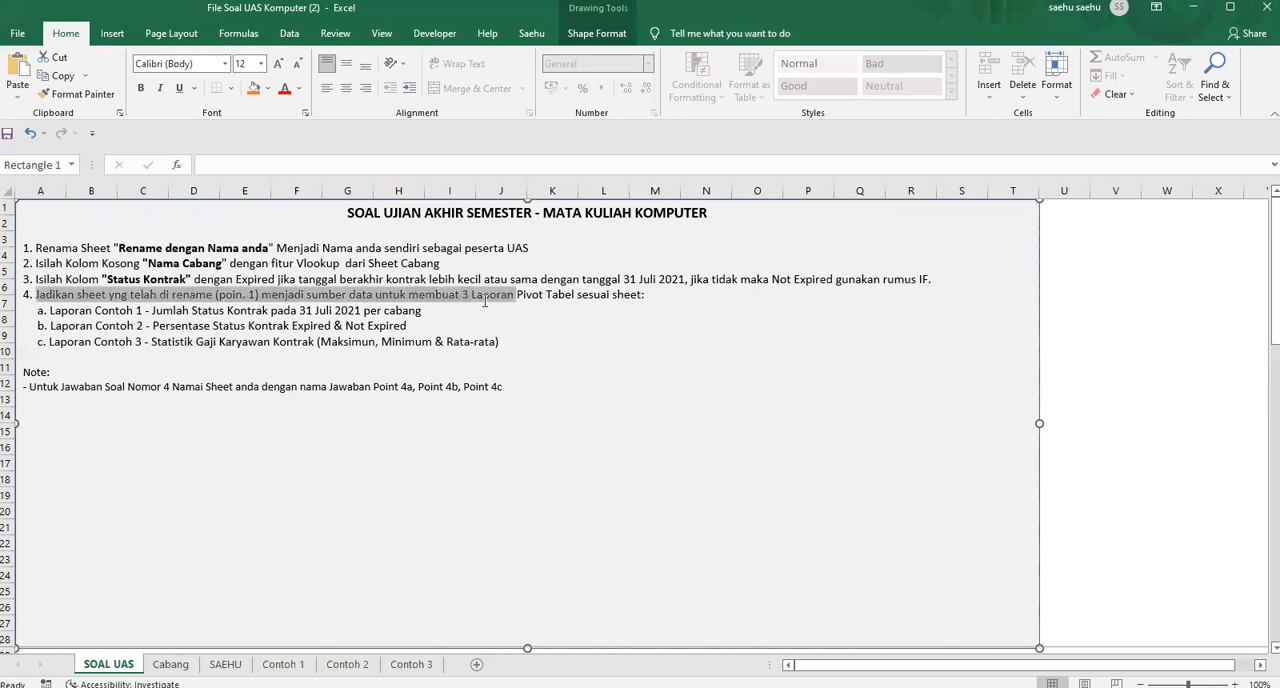
click(465, 341)
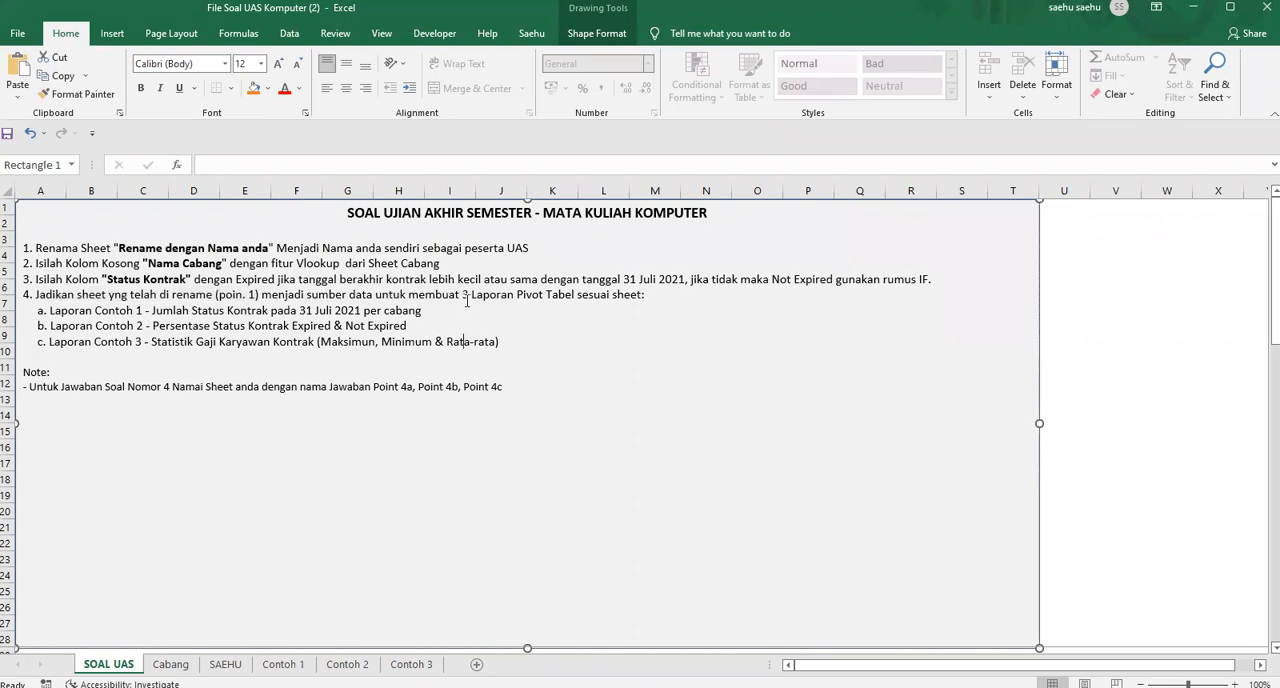
drag(463, 294, 630, 302)
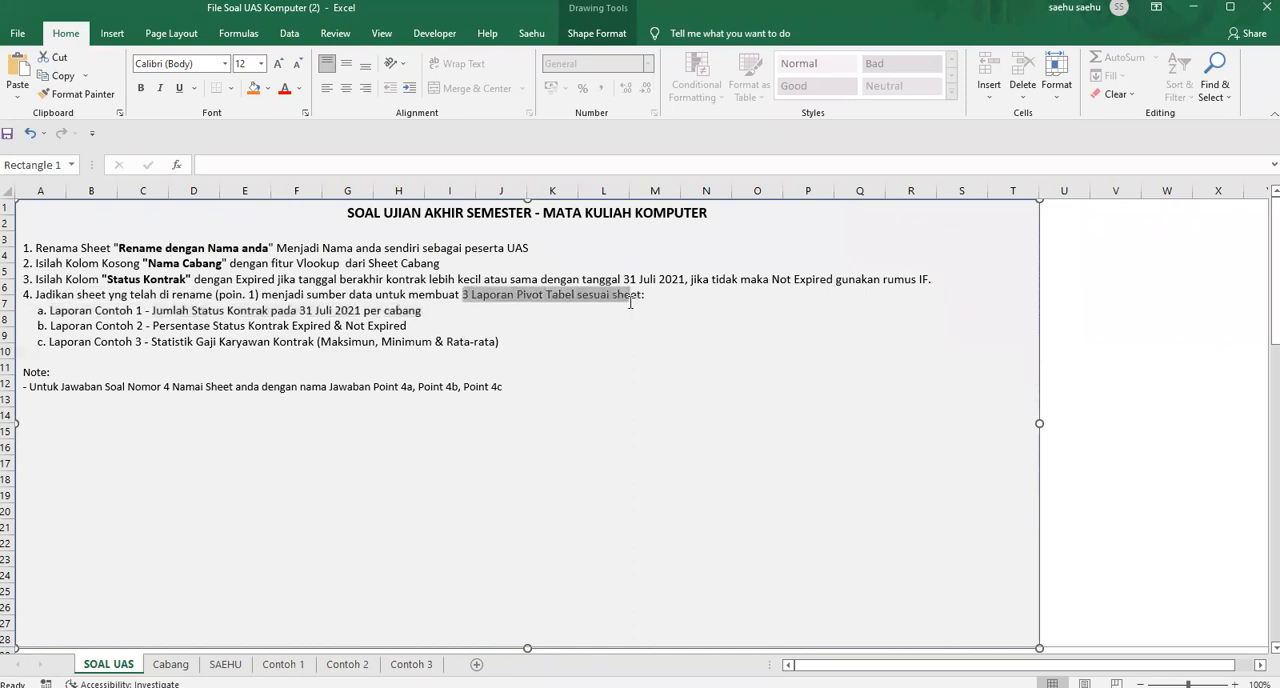
click(422, 313)
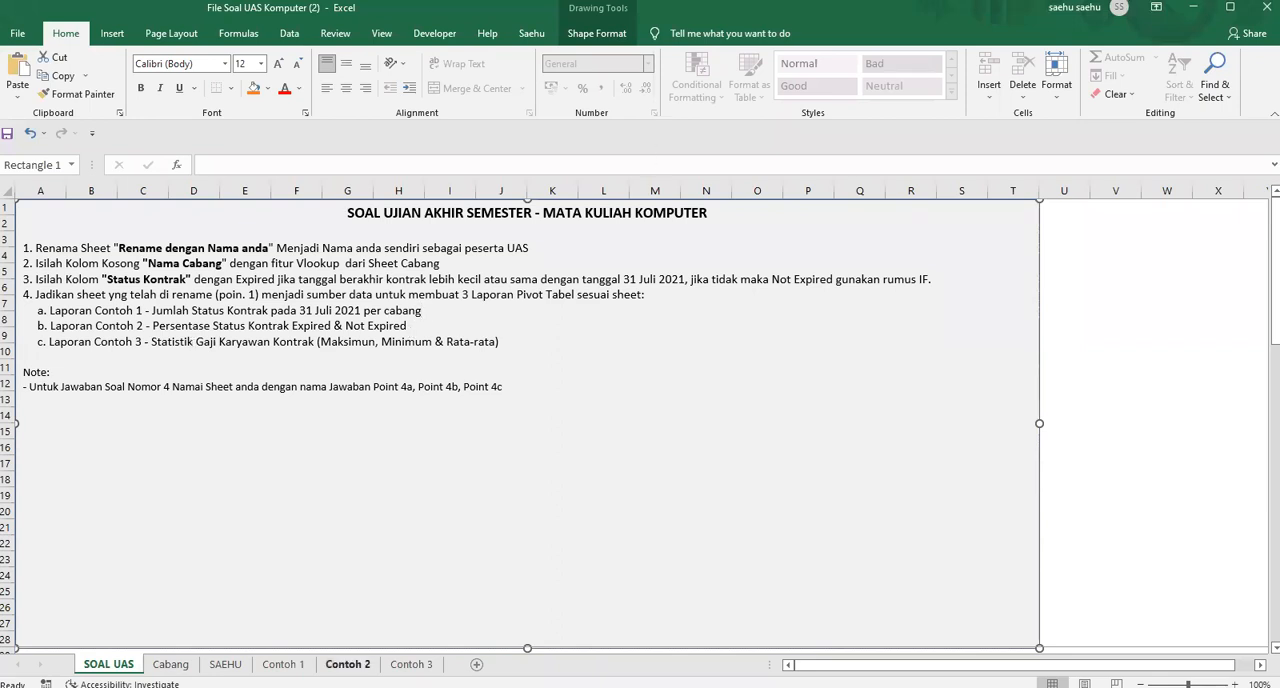
Examine the layout of the JUMLAH STATUS KONTRAK PER CABANG sample report on the Contoh 1 sheet
click(283, 664)
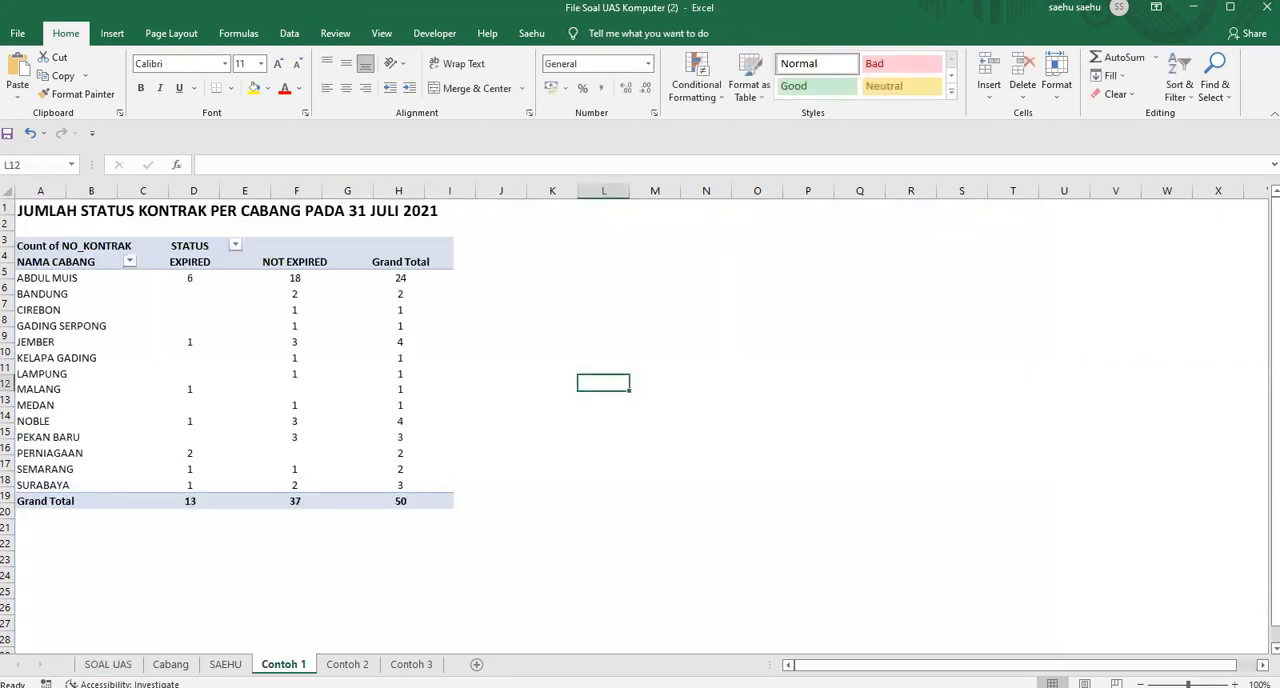
click(549, 268)
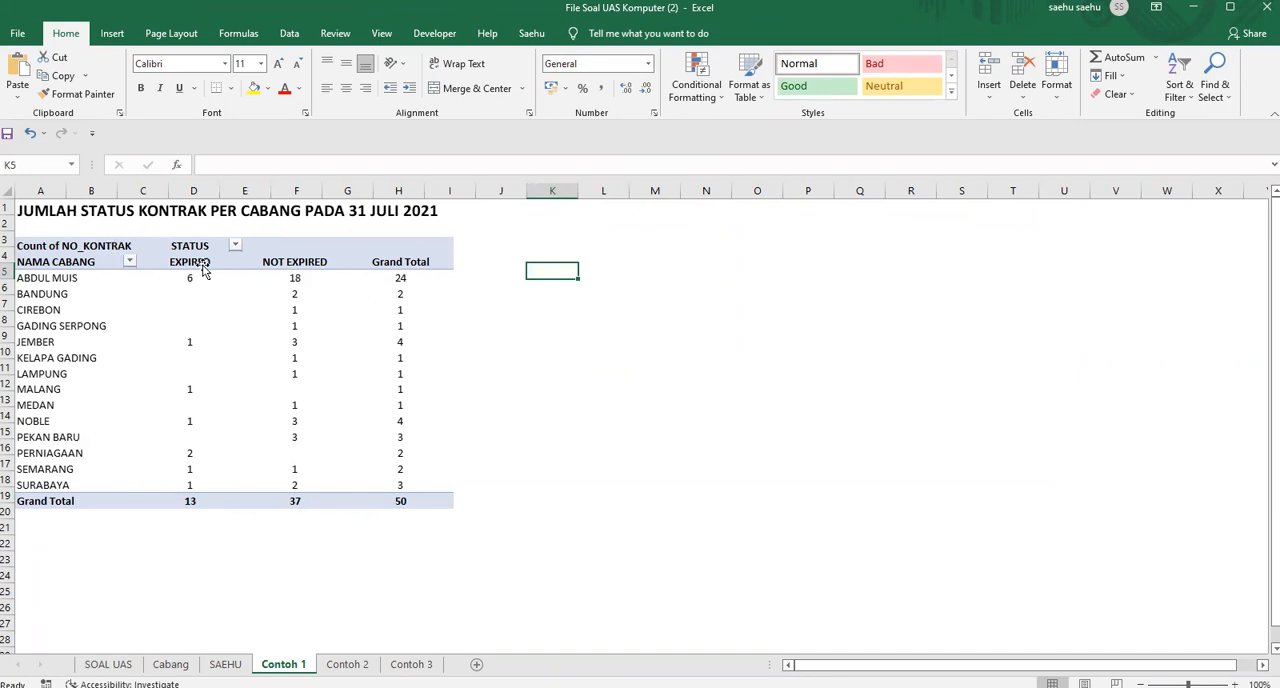
click(328, 322)
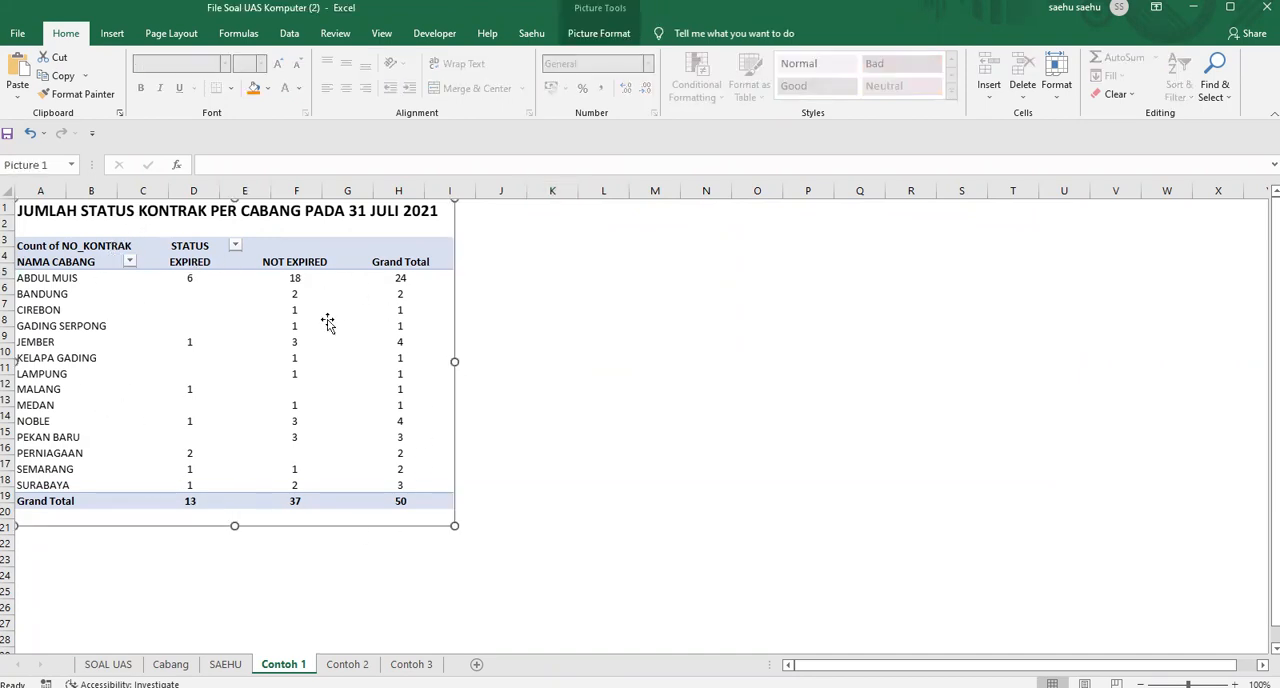
drag(328, 322, 334, 325)
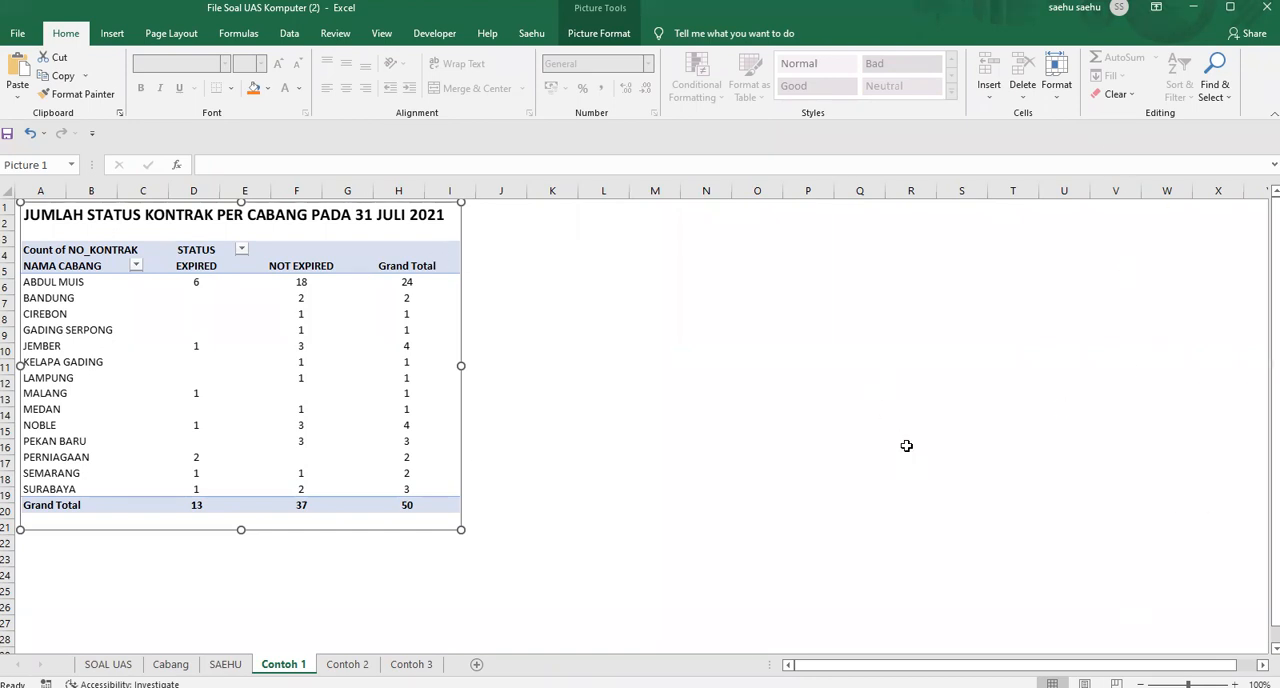
click(575, 268)
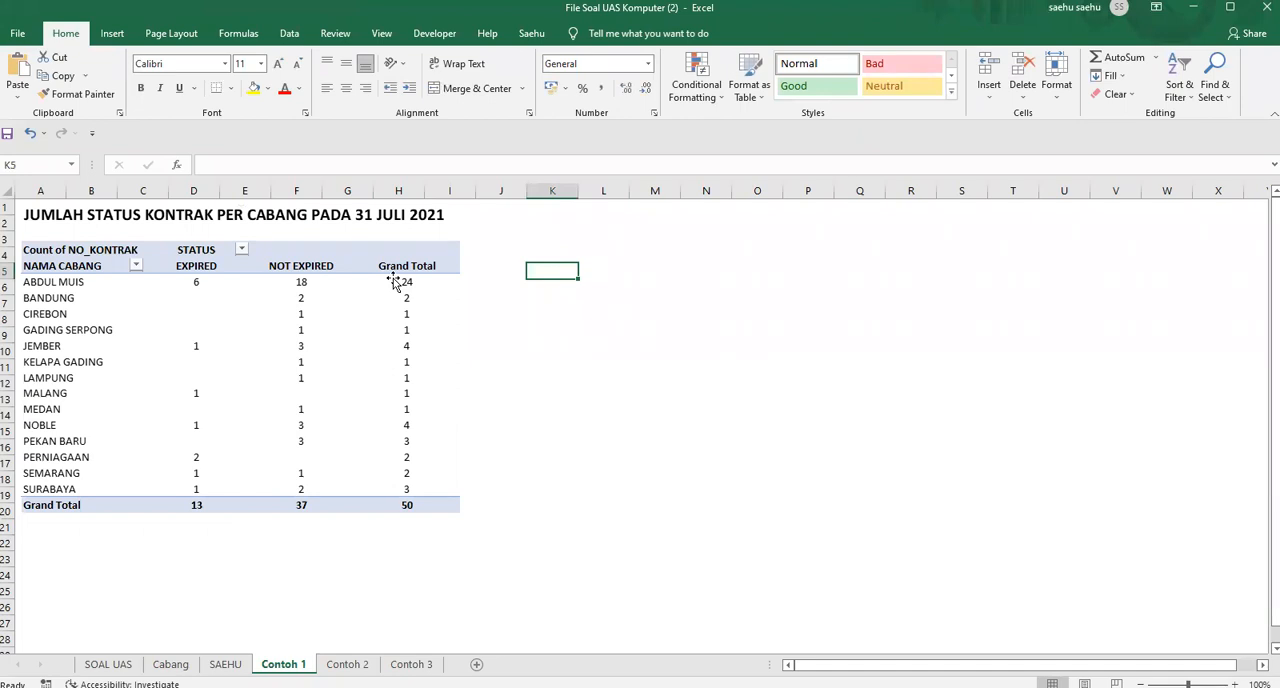
click(230, 279)
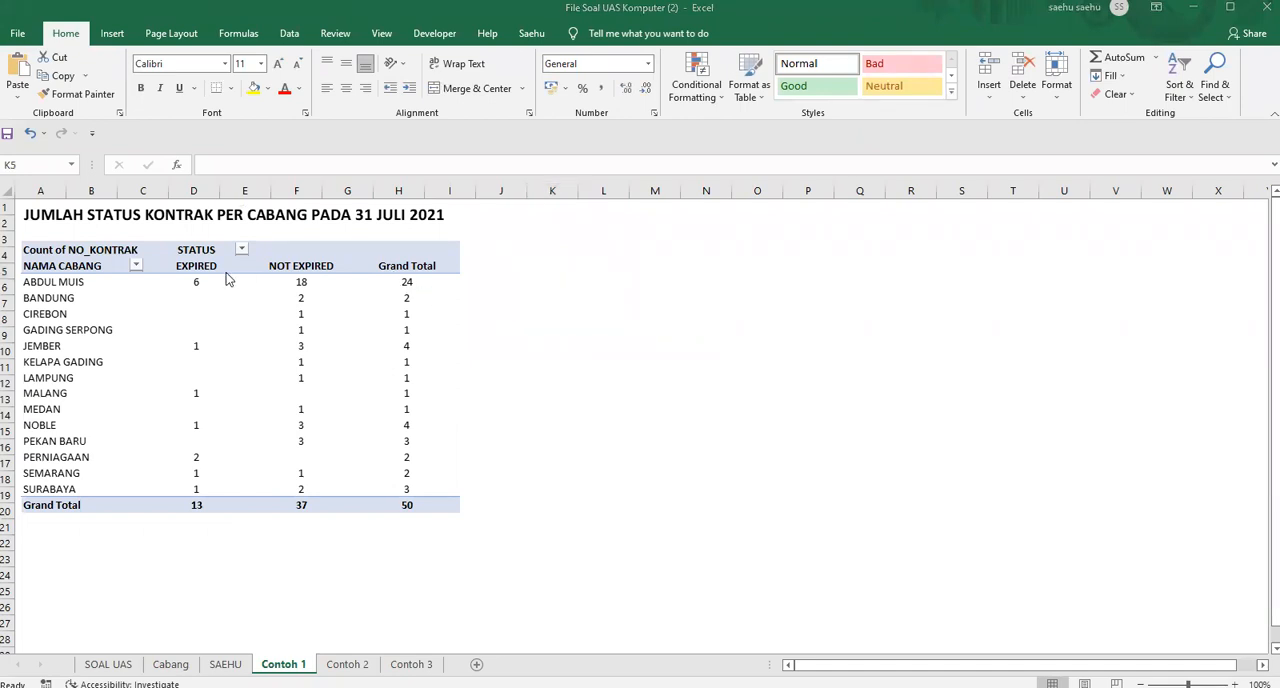
click(554, 270)
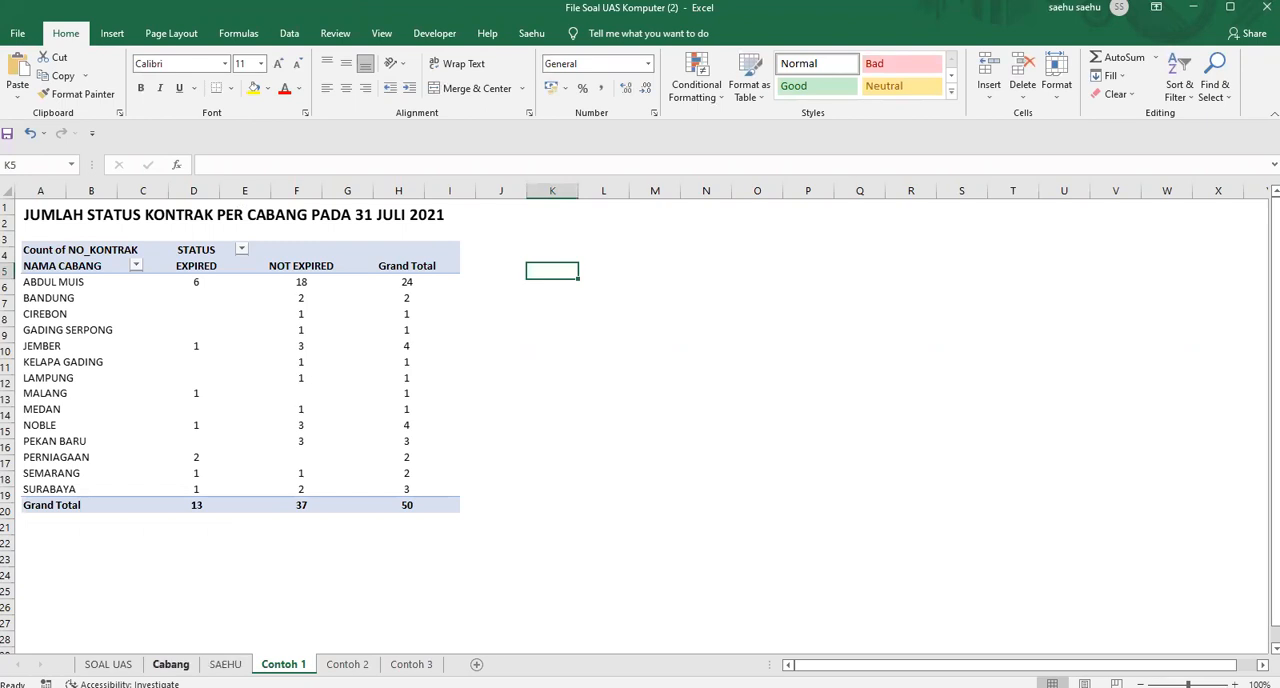
Recheck the question 4 instructions on SOAL UAS against the sample report on the Contoh 1 sheet
click(108, 664)
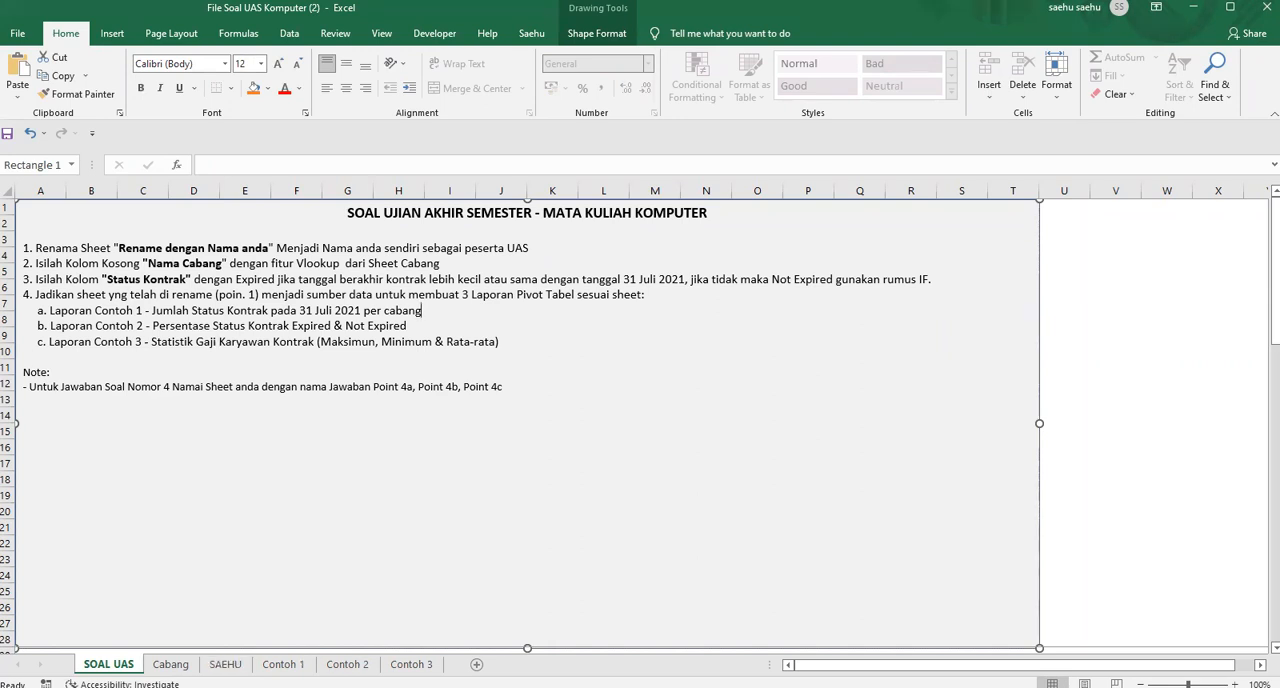
click(283, 664)
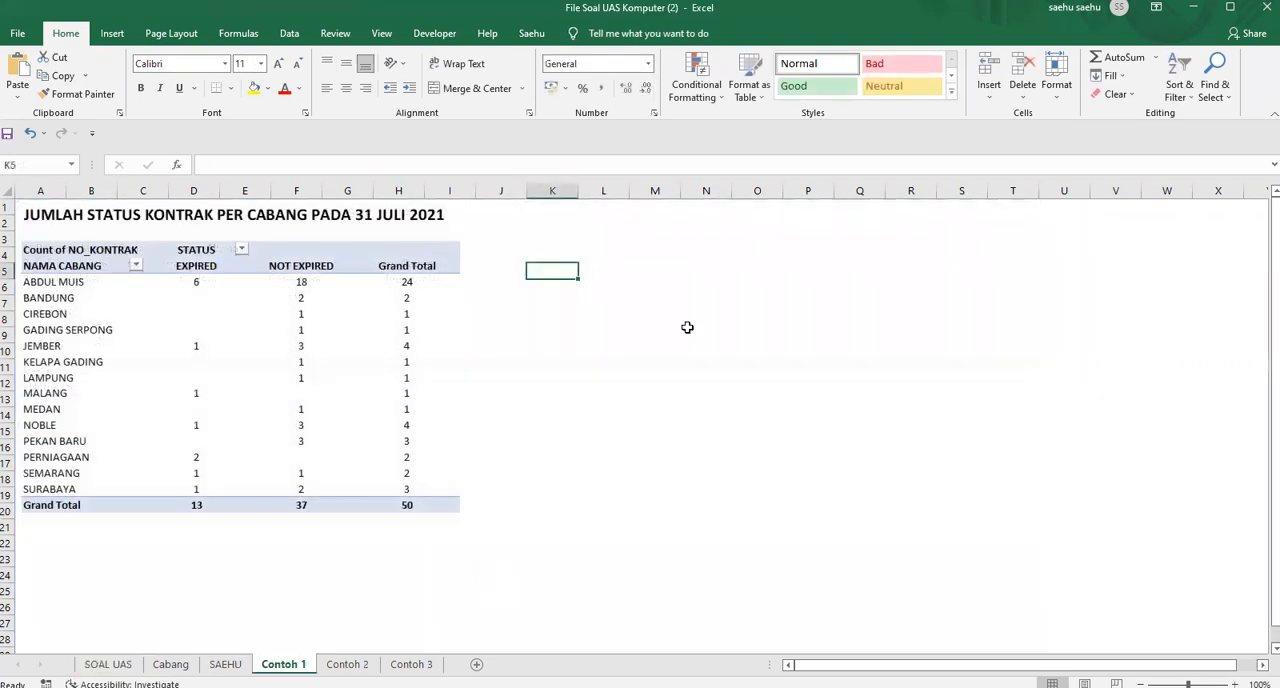
click(595, 240)
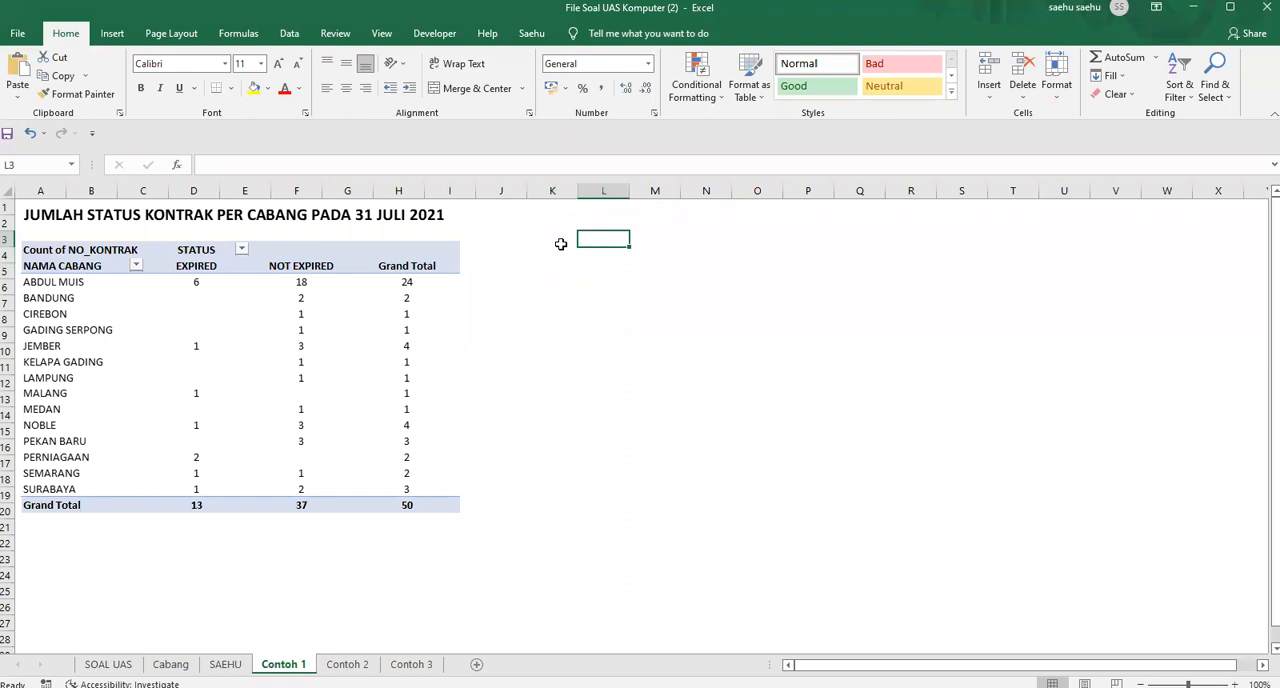
click(561, 244)
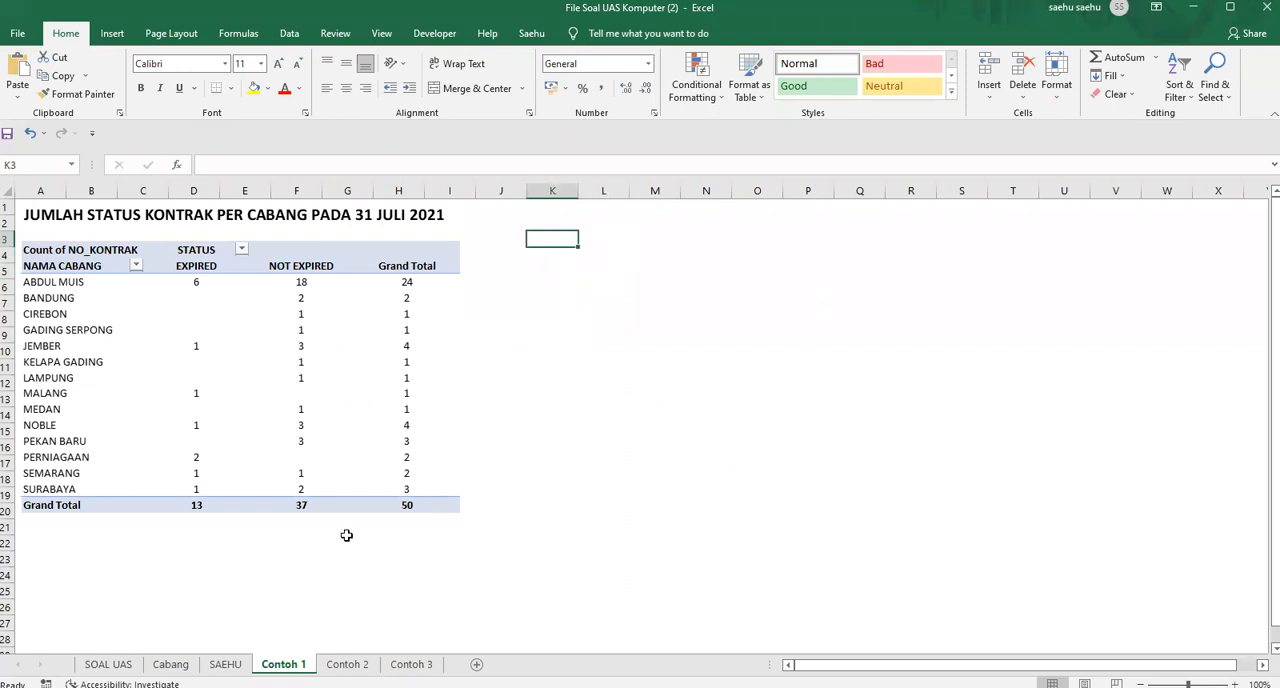
click(108, 664)
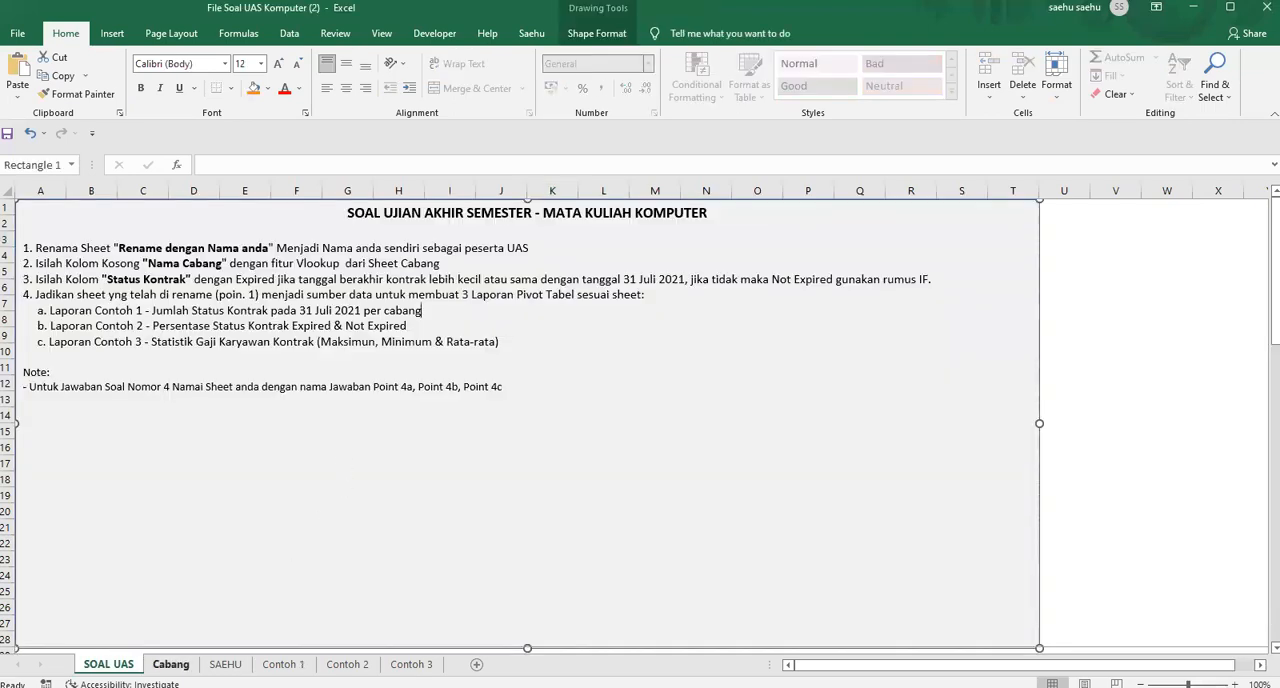
Create a pivot table on a new worksheet from the employee contract data in range A3:I53, headers included
click(225, 664)
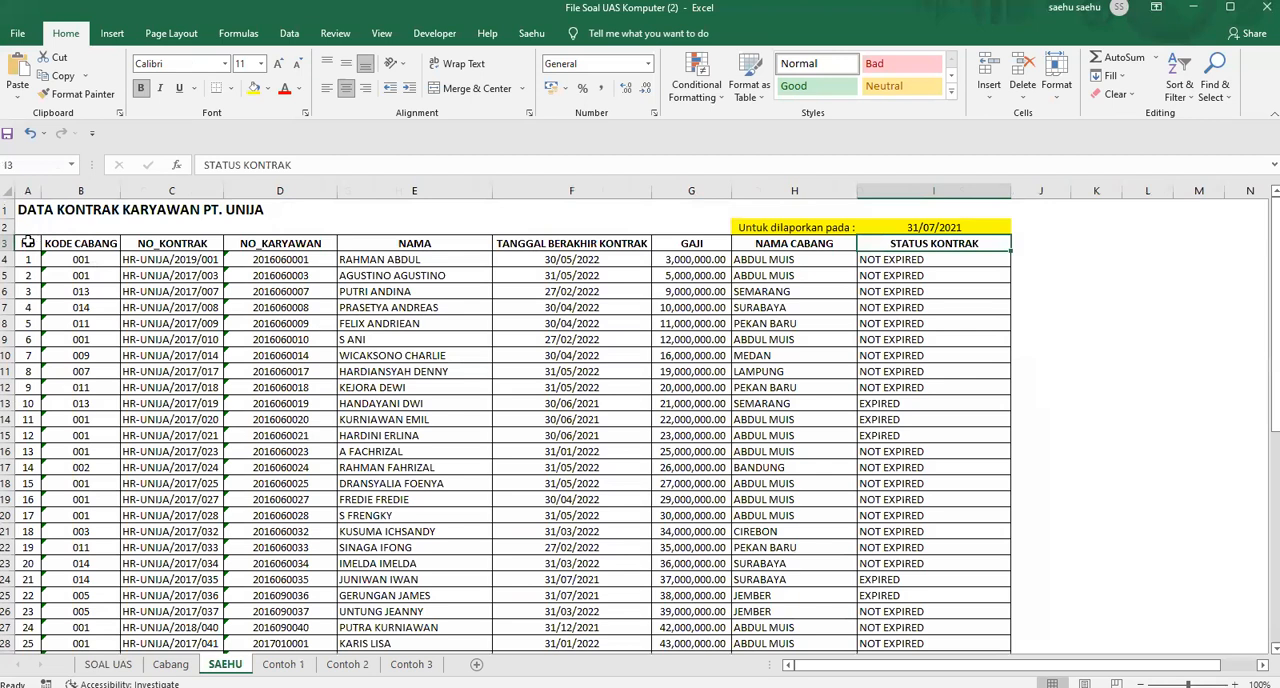
click(27, 242)
key(ctrl+a)
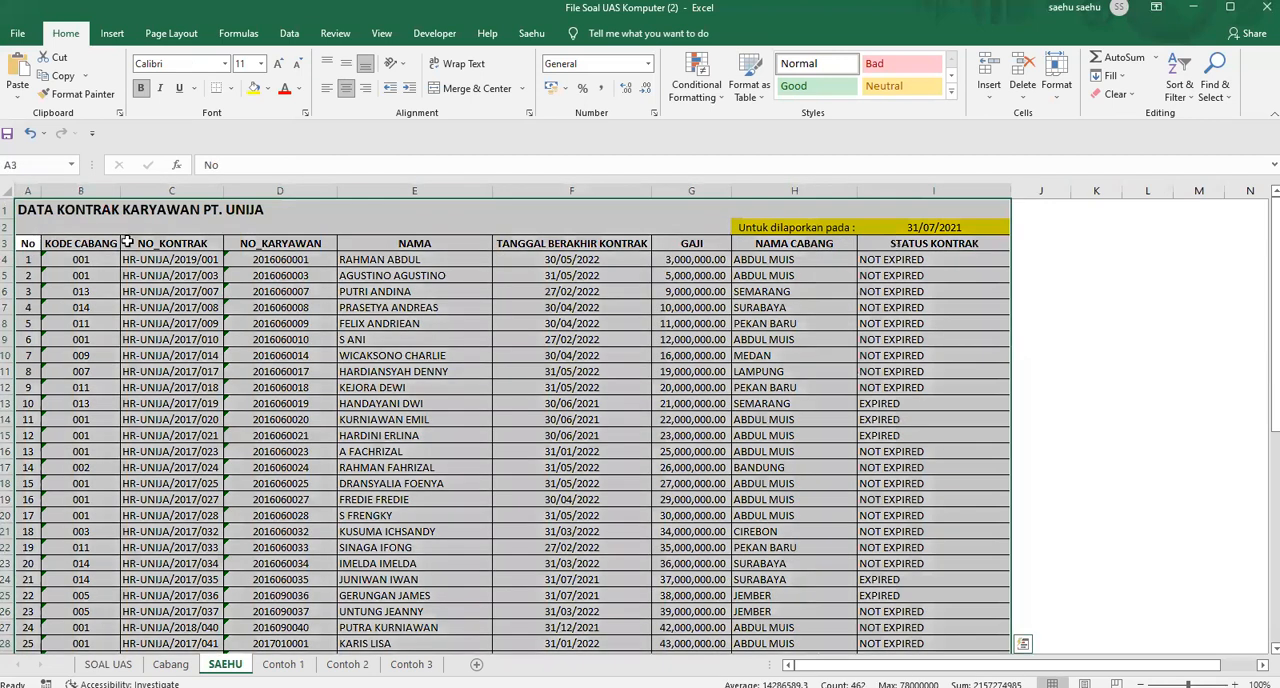
drag(29, 243, 966, 605)
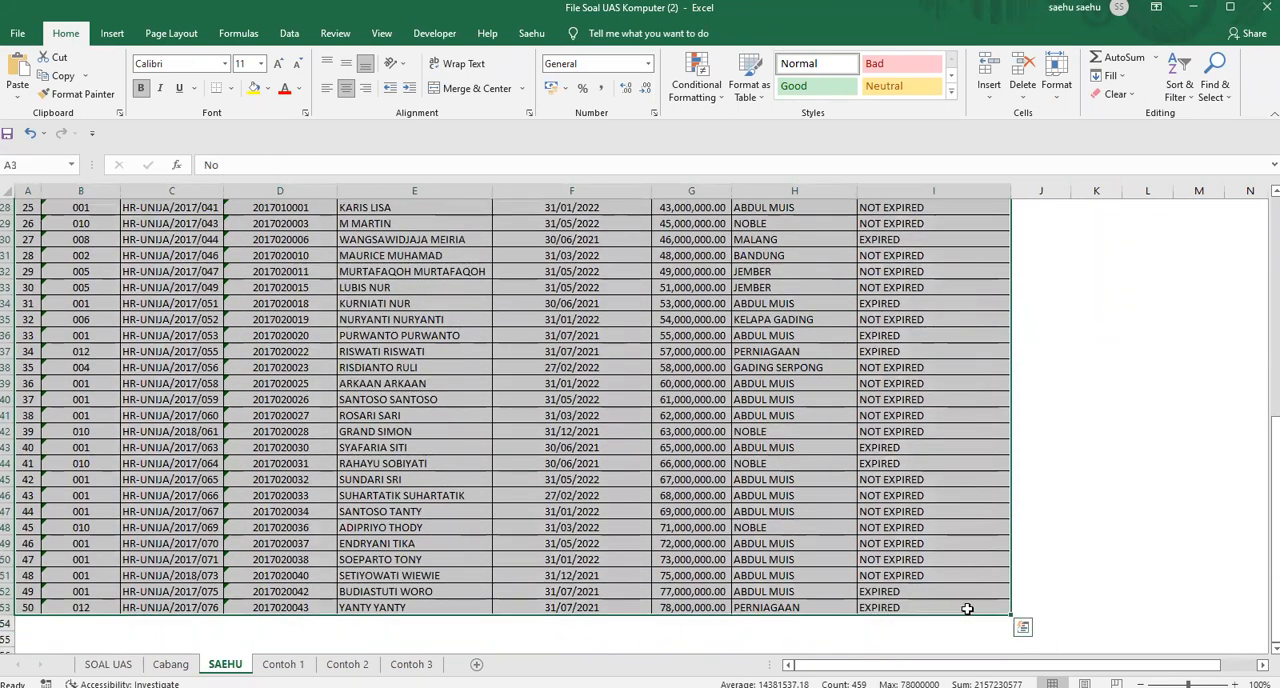
click(116, 36)
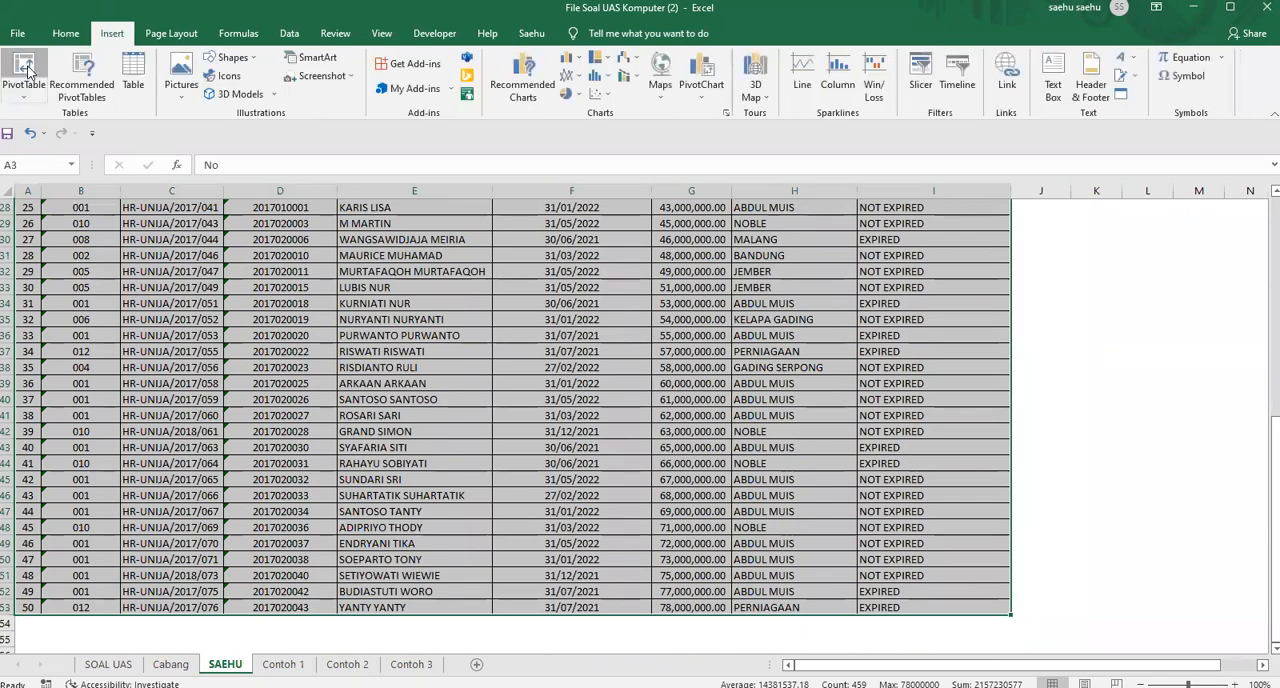
click(27, 68)
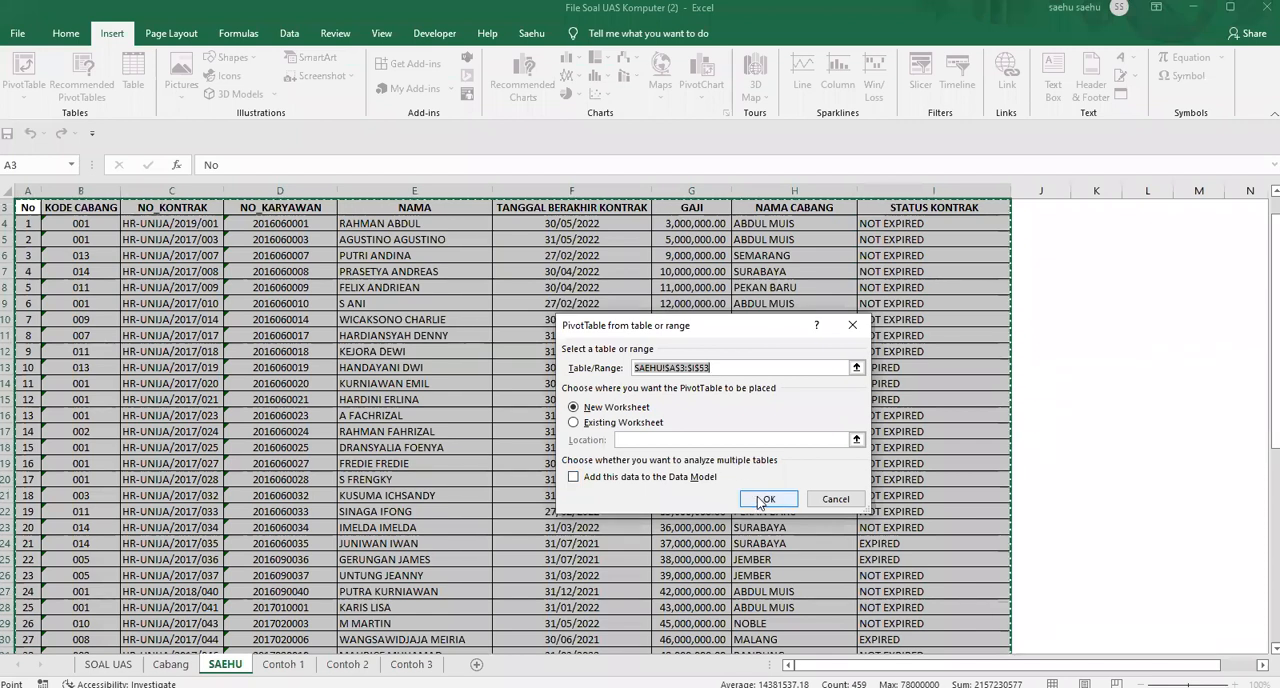
click(761, 499)
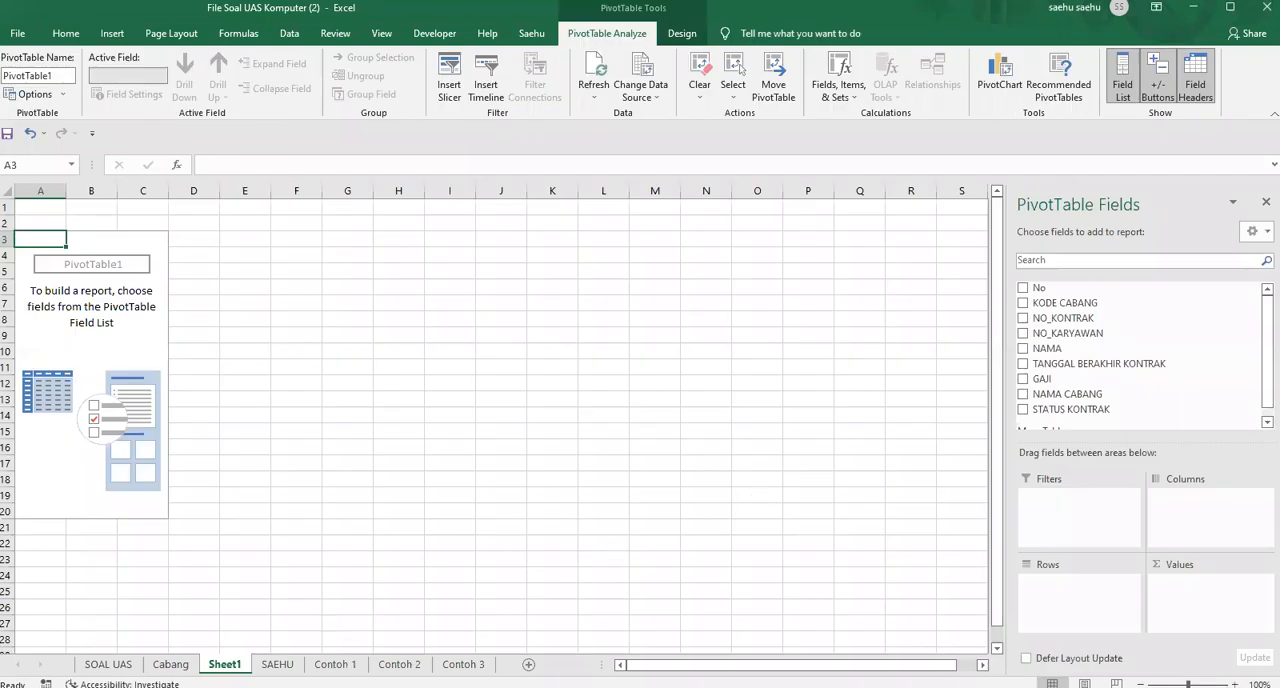
Move the new pivot table sheet to just after Contoh 1 and rename it Jawaban Point 4a
drag(224, 664, 368, 664)
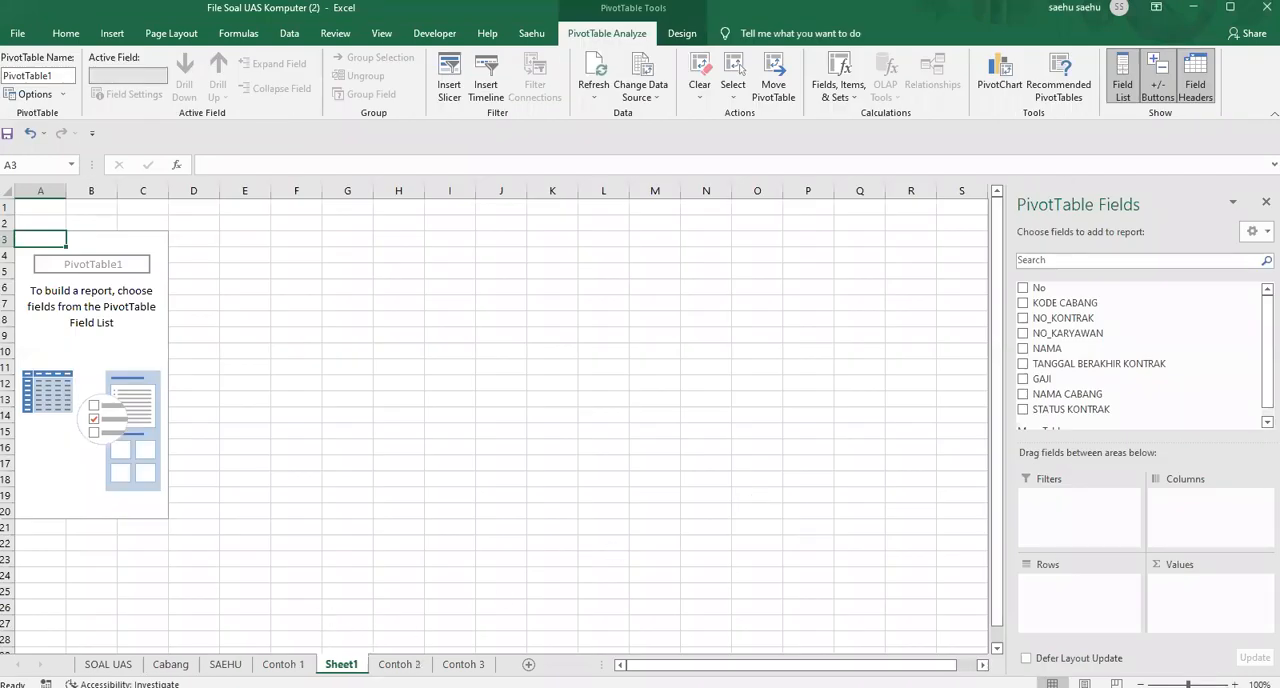
click(108, 664)
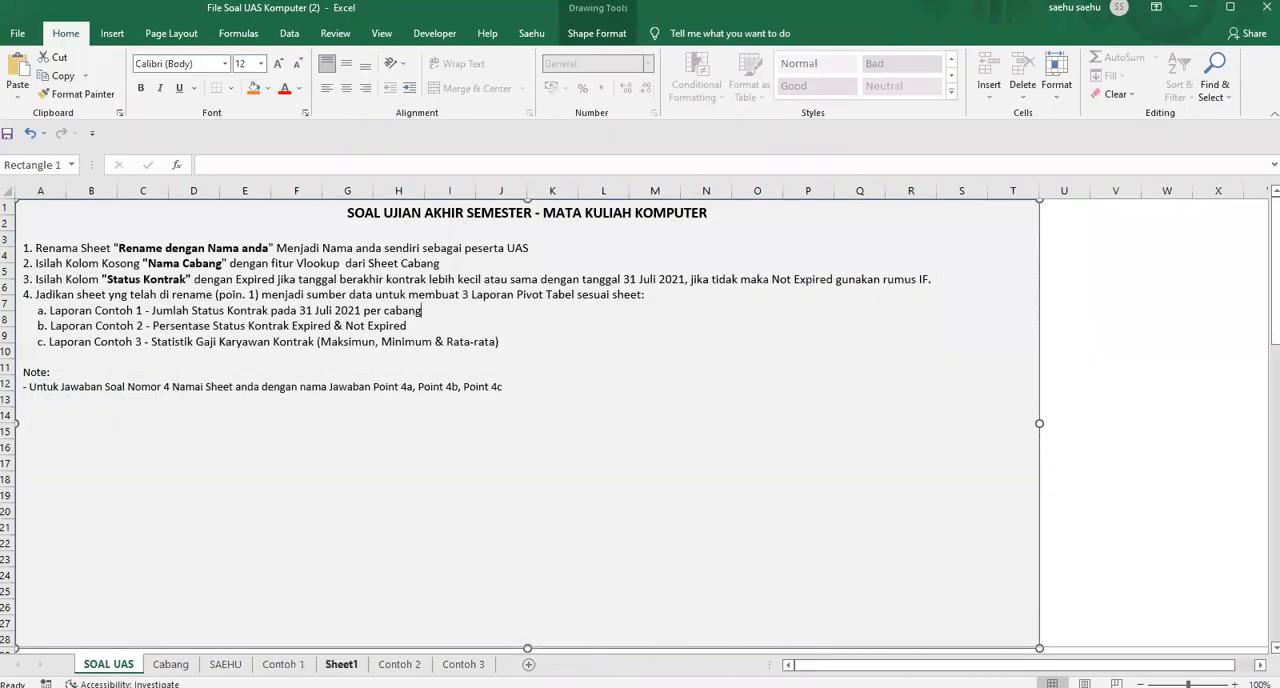
click(341, 664)
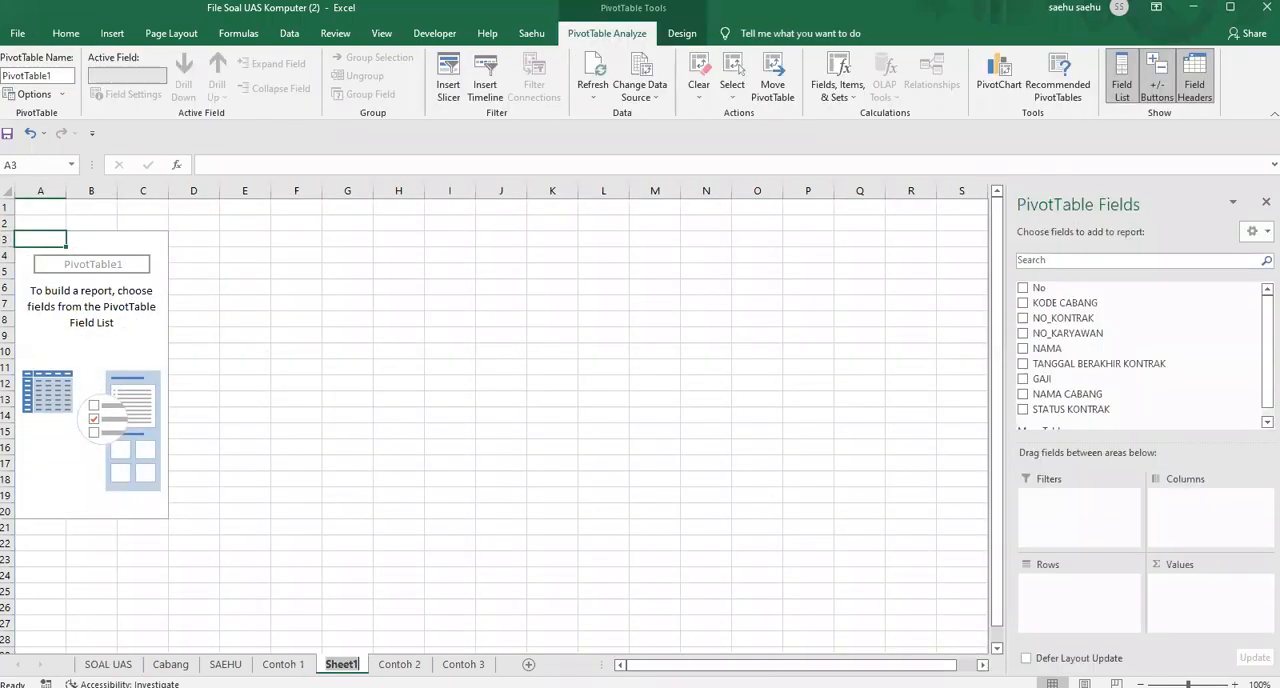
text(J)
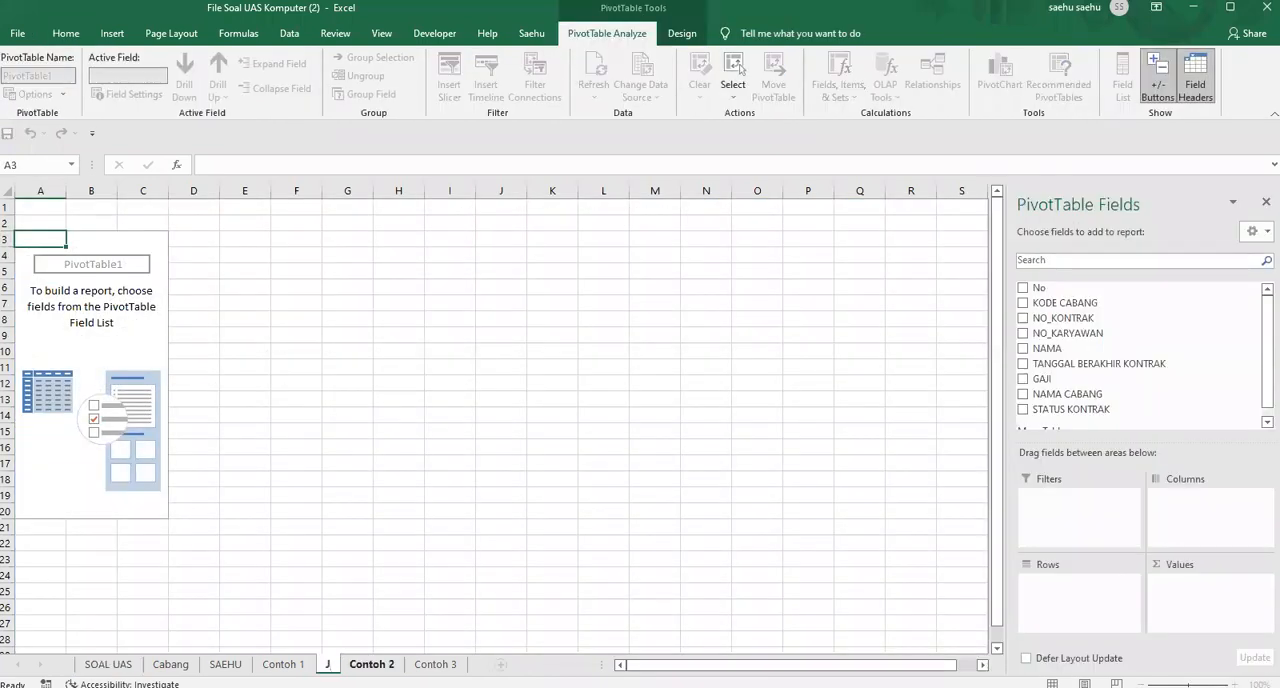
text(AWABAN)
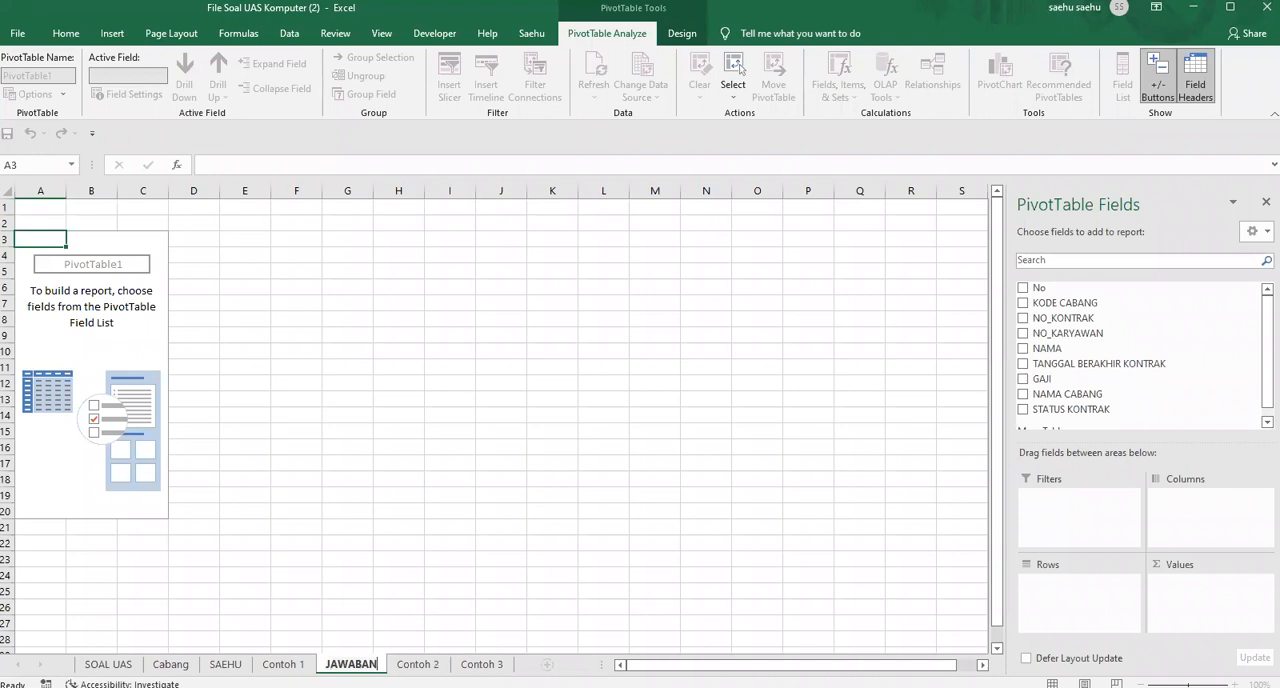
key(BackSpace)
key(BackSpace)
key(BackSpace)
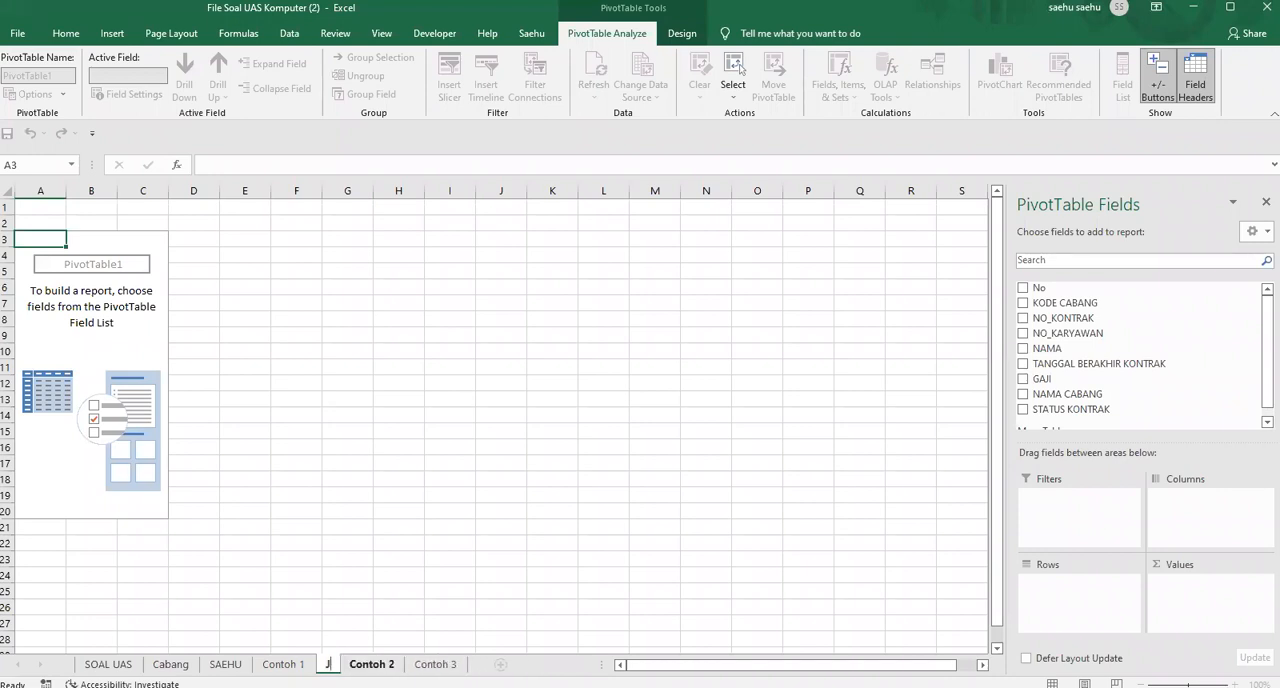
text(awaban)
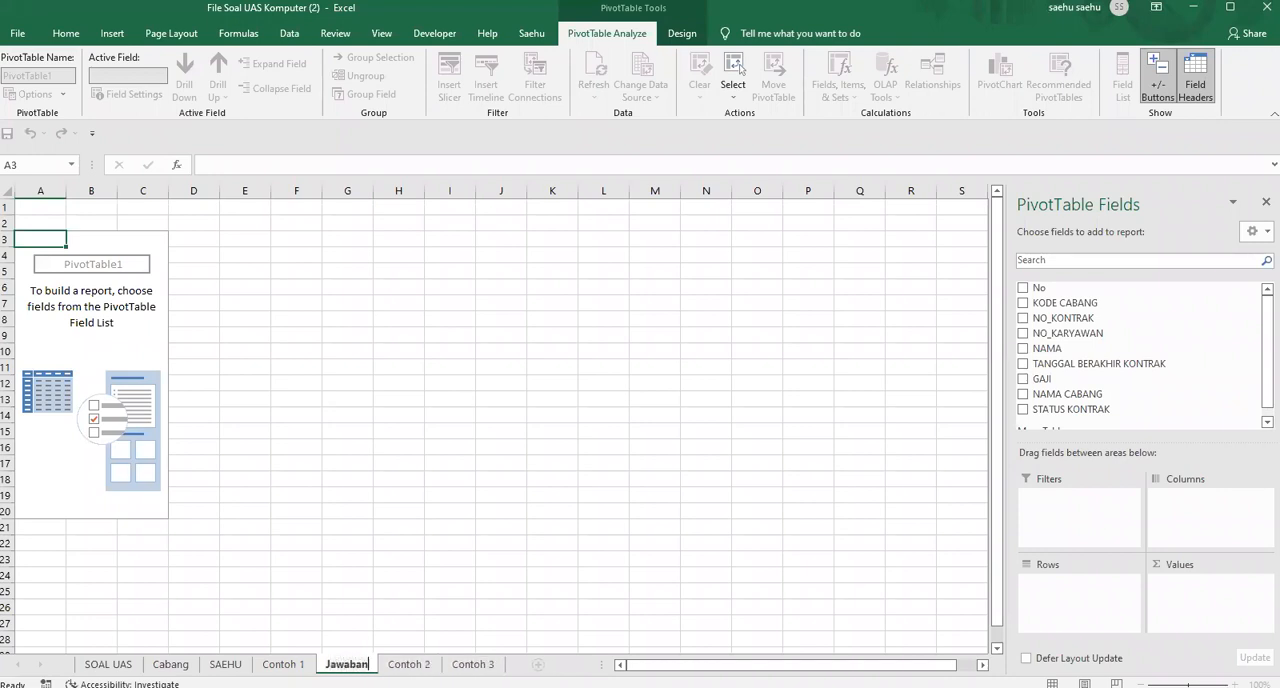
text( Poin)
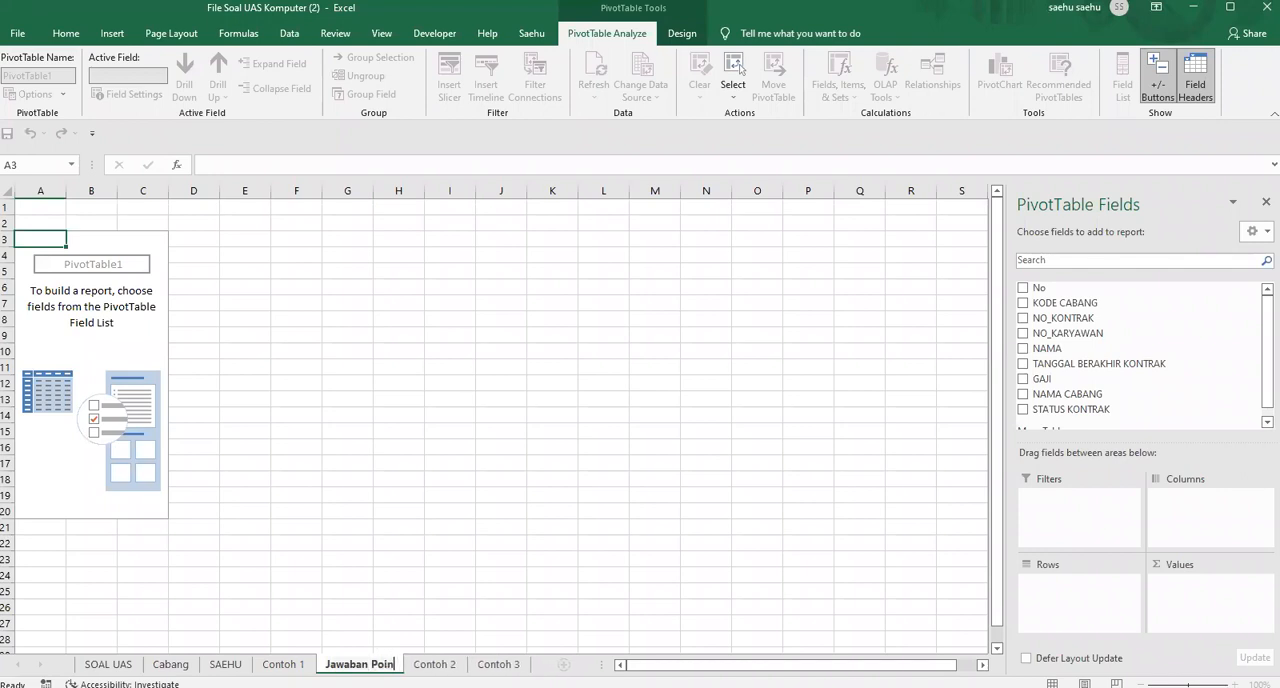
text(t 4a)
click(264, 370)
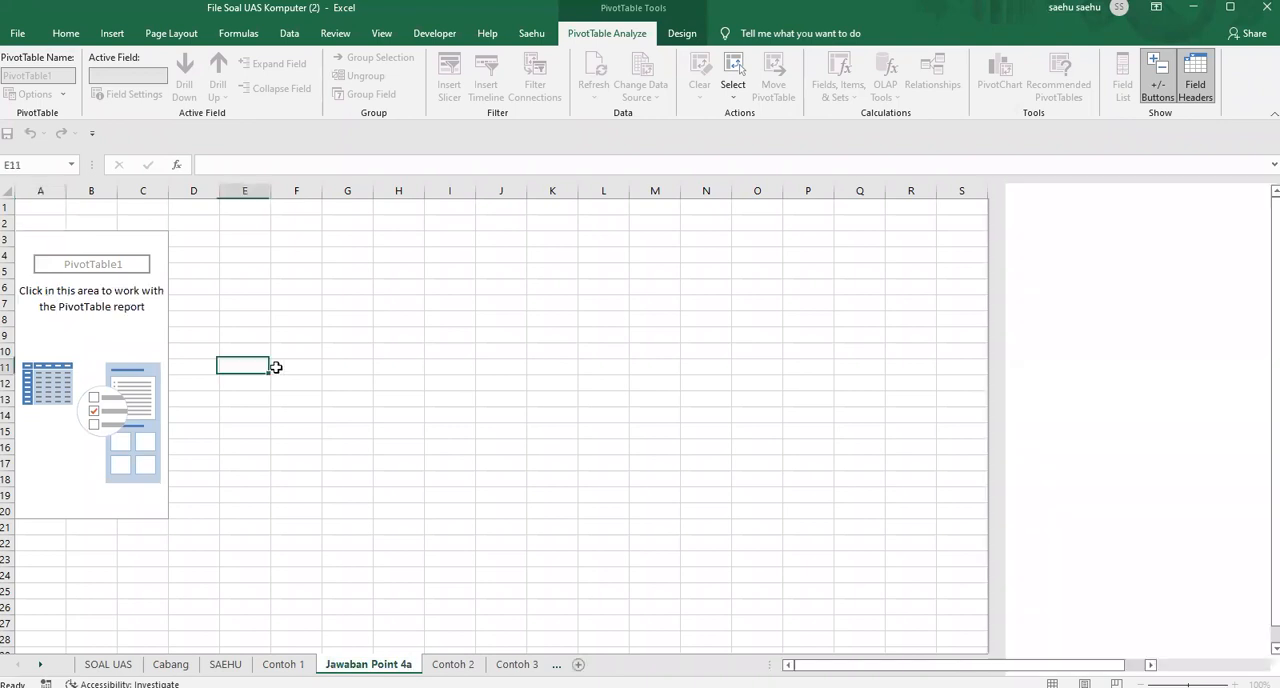
Following Contoh 1, build the pivot table with NAMA CABANG as rows, STATUS KONTRAK as columns and the count of NO_KARYAWAN as values
click(110, 291)
click(283, 664)
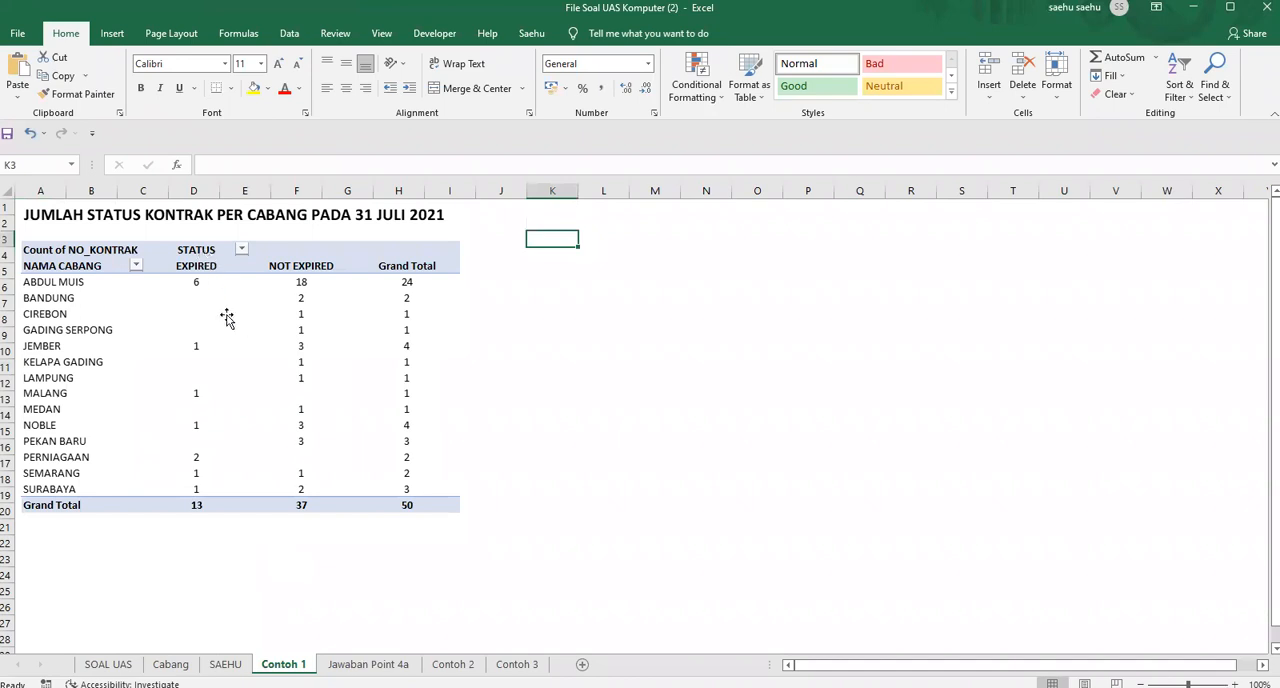
click(198, 289)
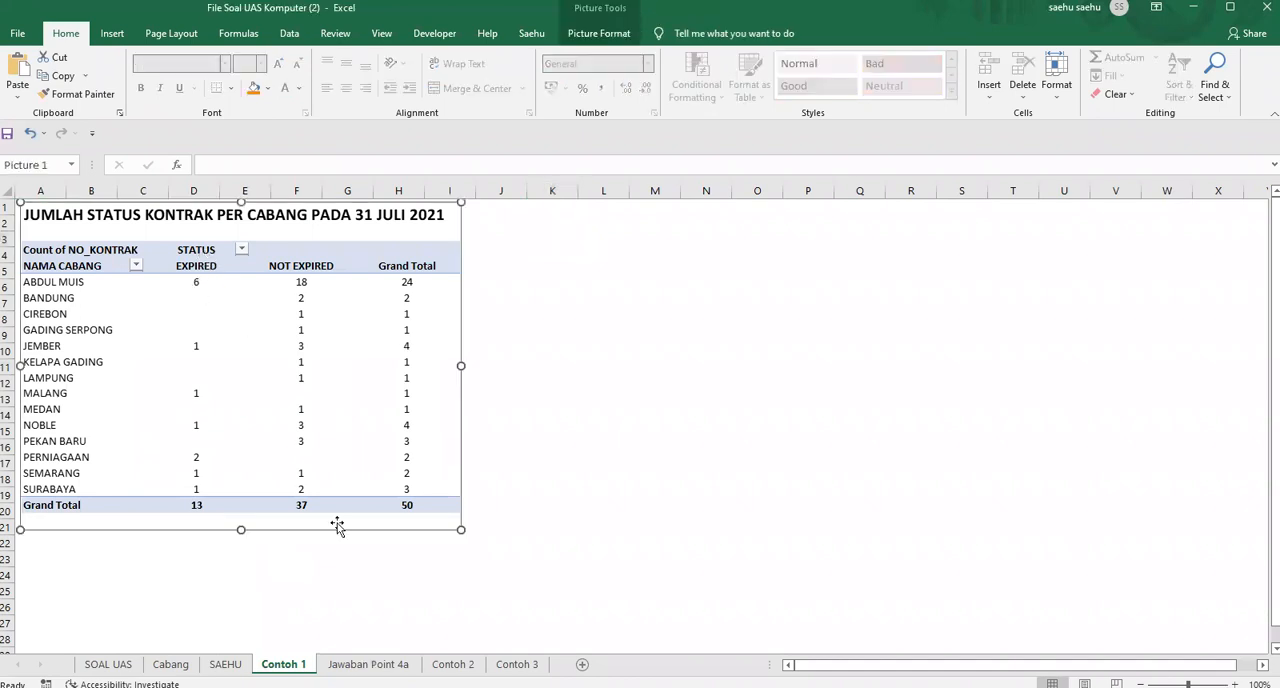
click(368, 664)
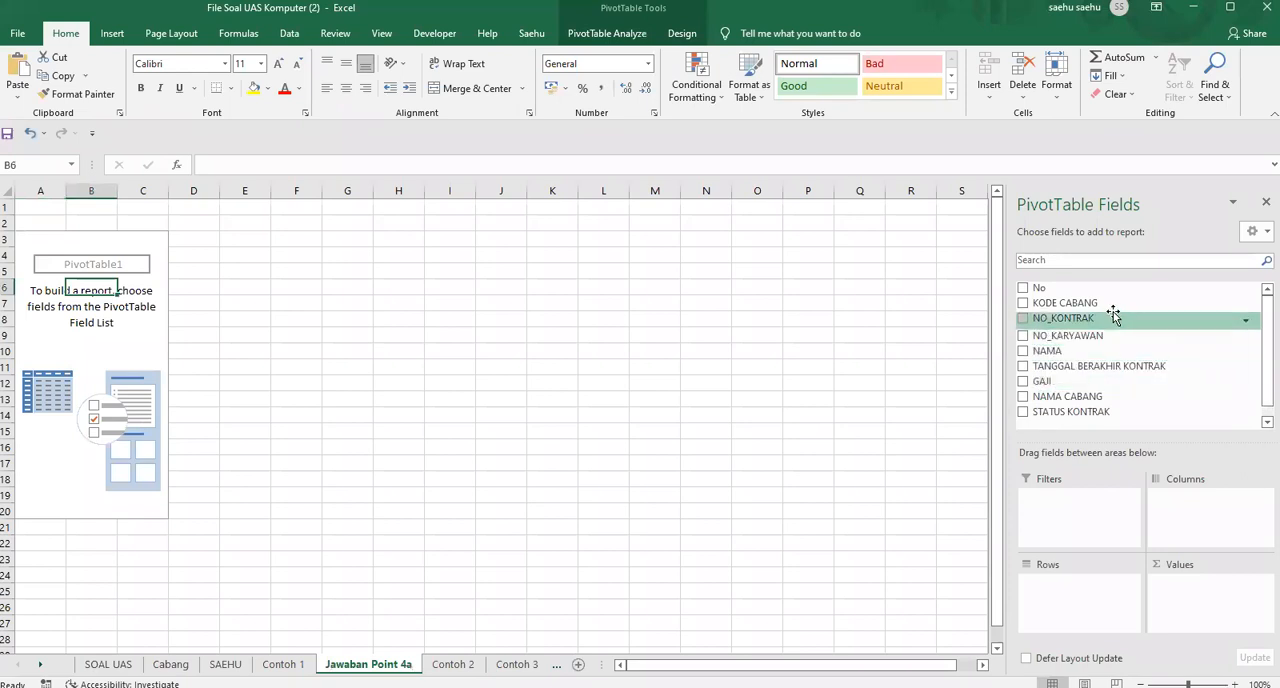
drag(1085, 397, 1085, 605)
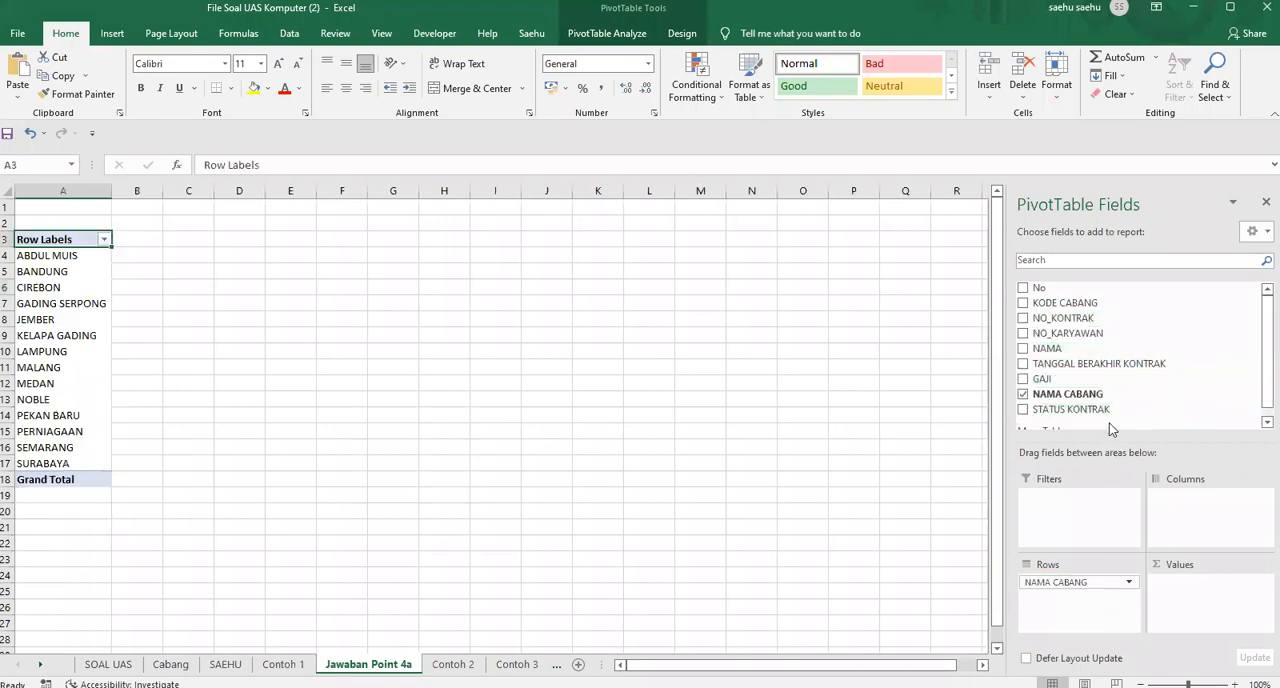
drag(1234, 409, 1203, 499)
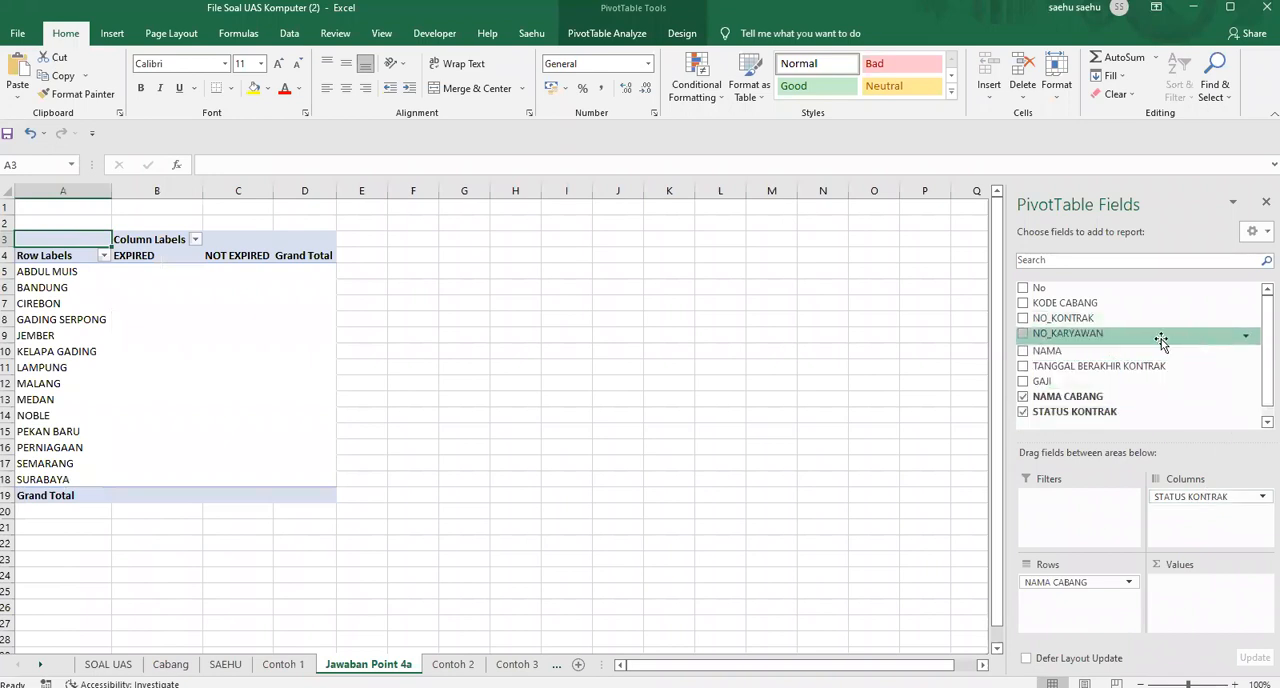
drag(1086, 333, 1203, 595)
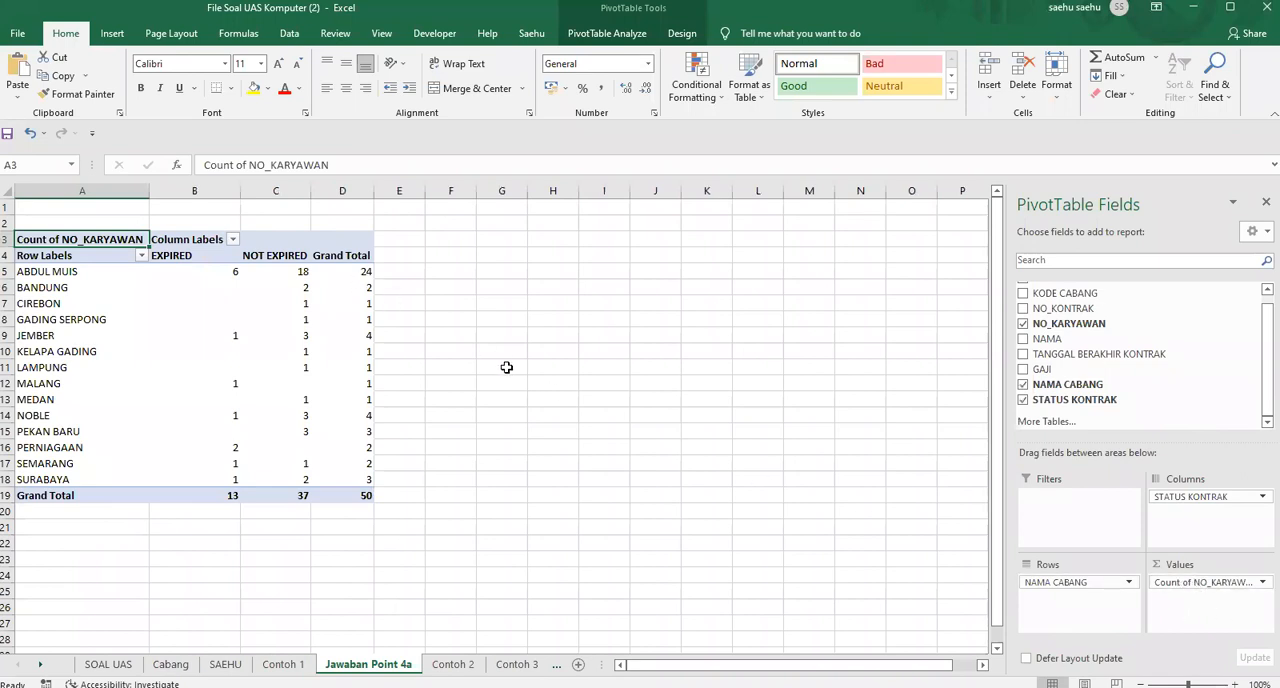
Widen columns B to D of the pivot table to one equal width
click(466, 385)
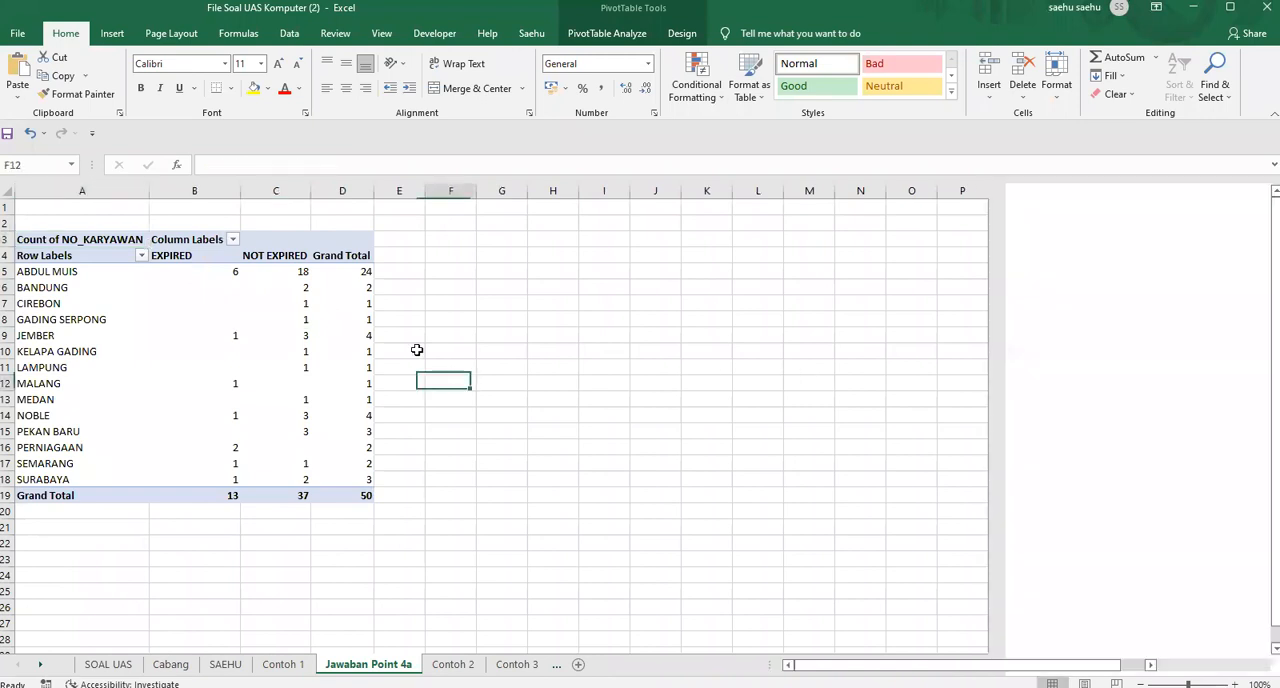
click(210, 191)
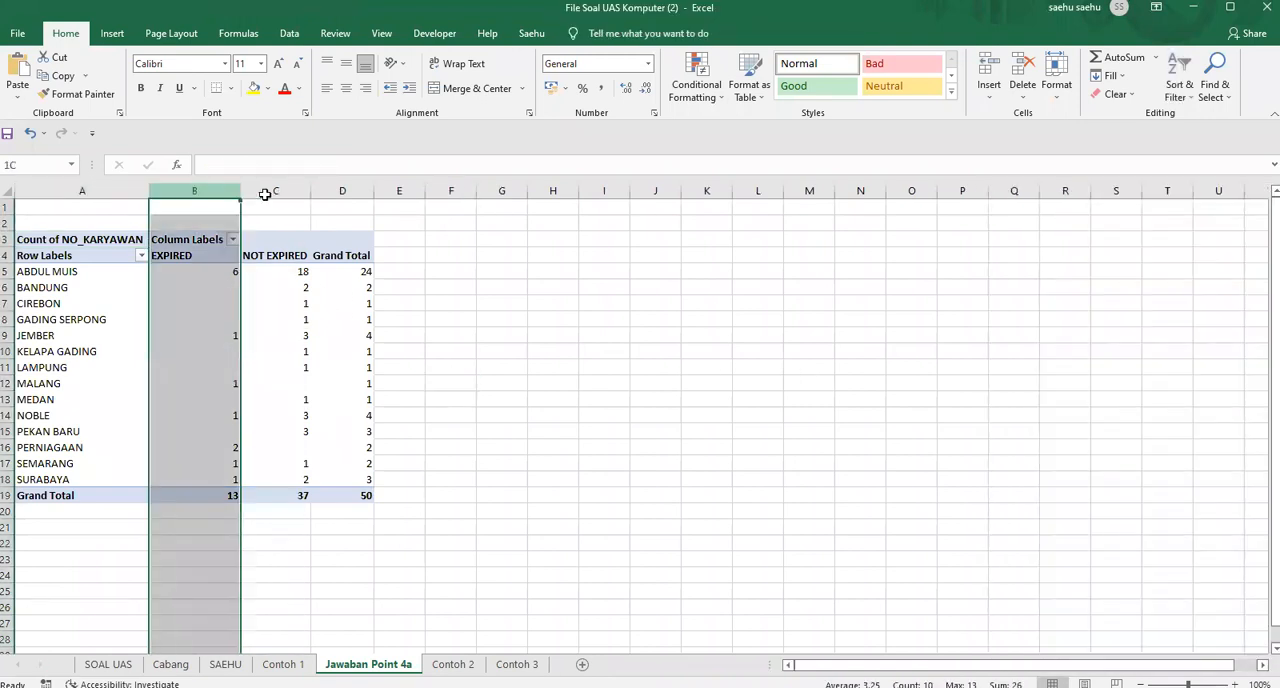
shift+click(334, 194)
drag(240, 191, 246, 191)
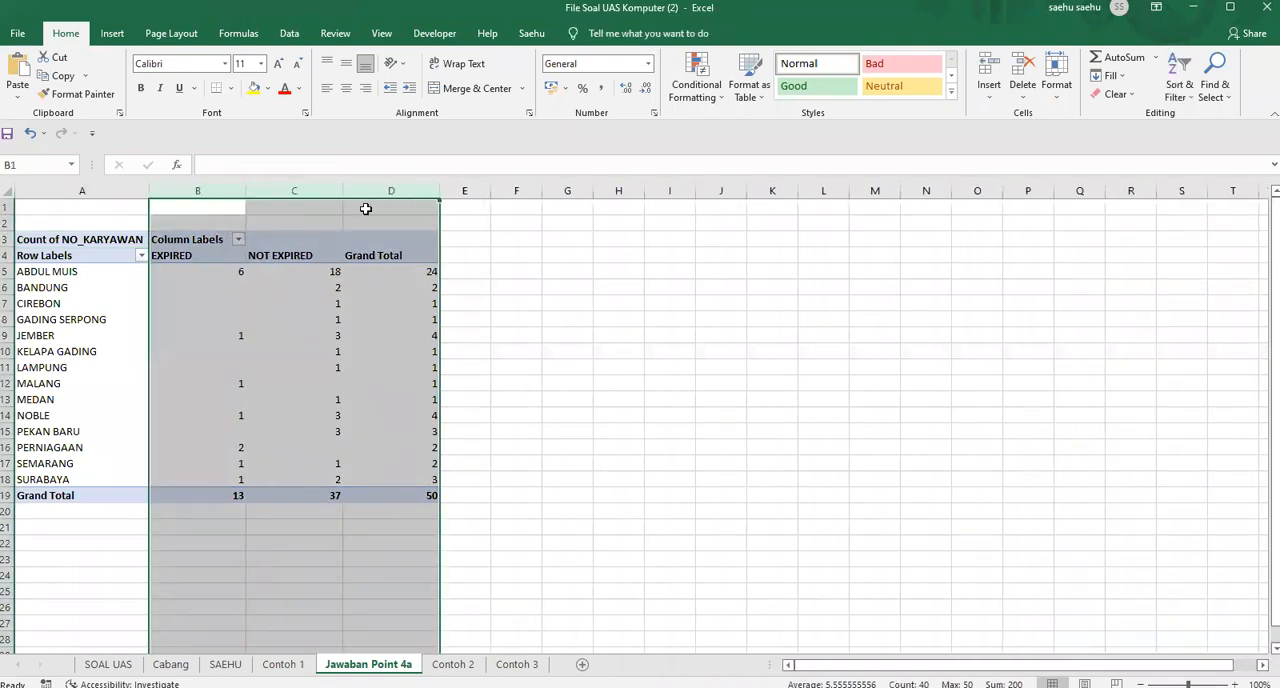
click(554, 301)
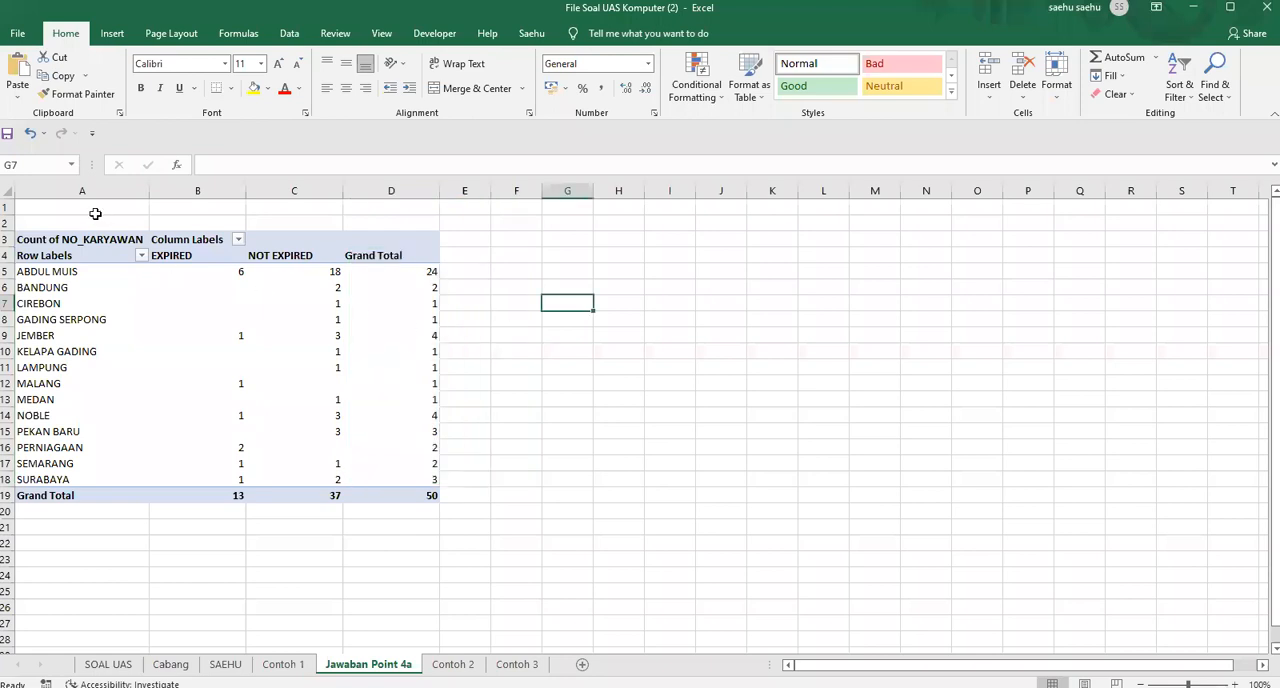
Review the expired, not expired and grand total counts for the first branch in the pivot table
click(5, 271)
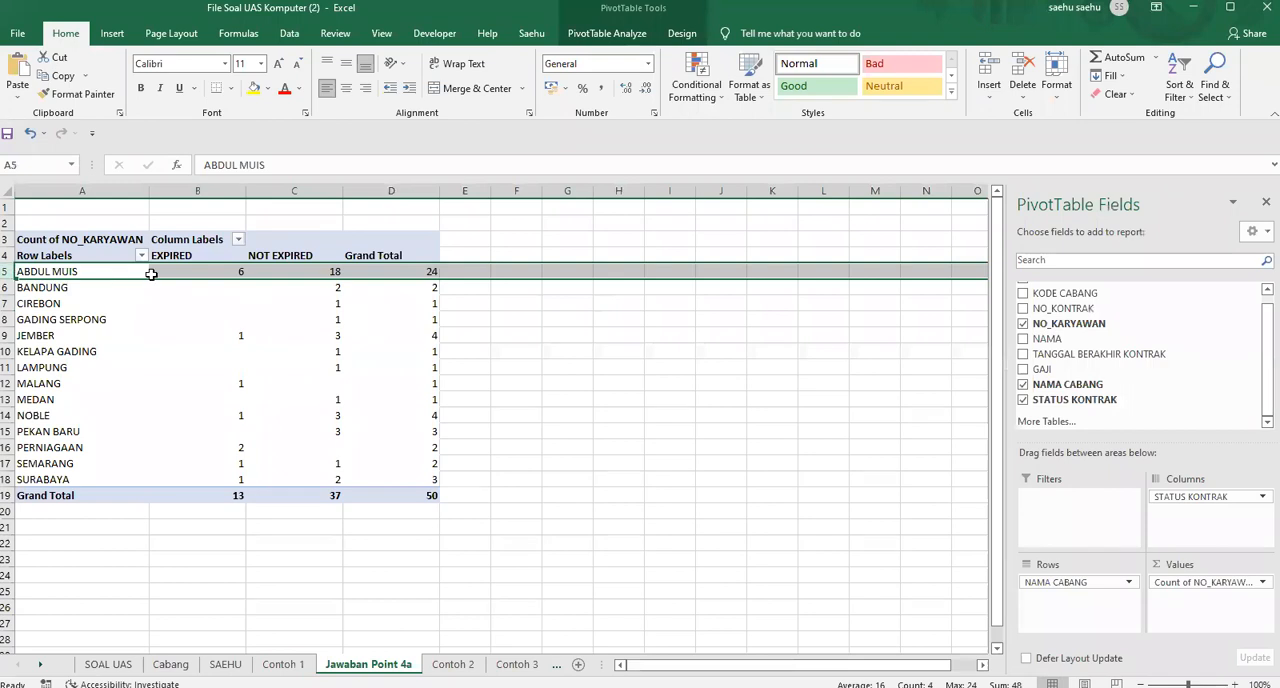
click(232, 271)
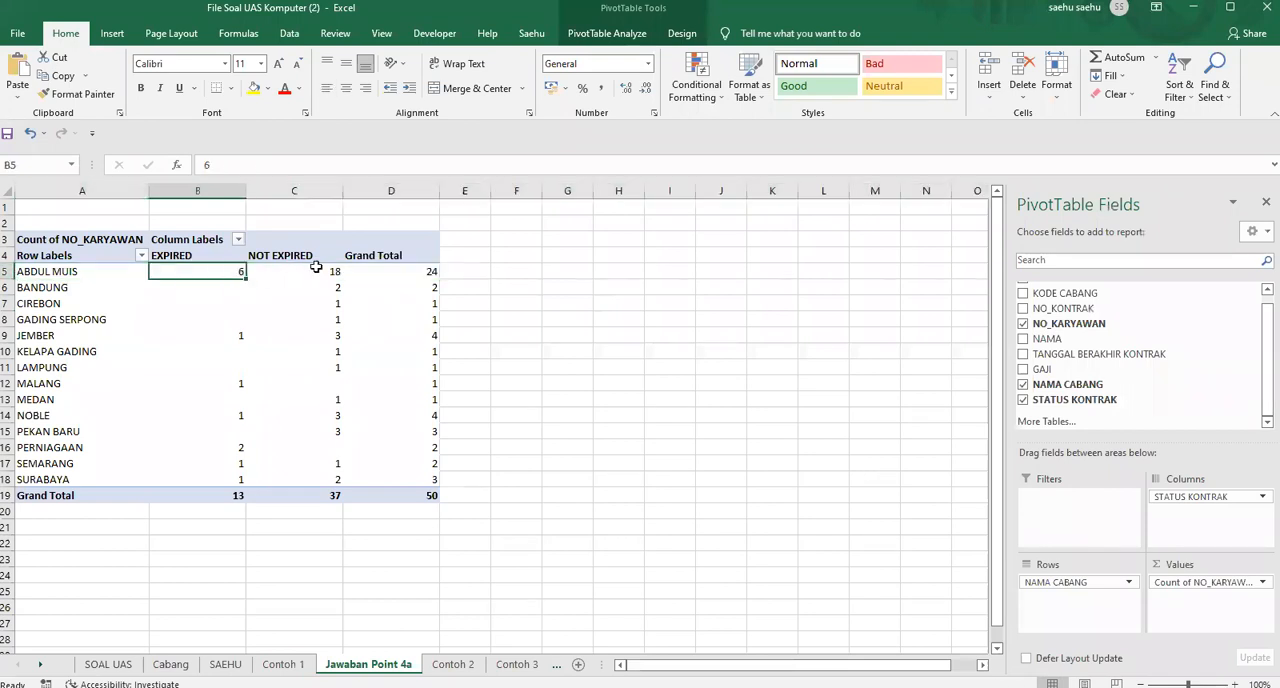
click(316, 268)
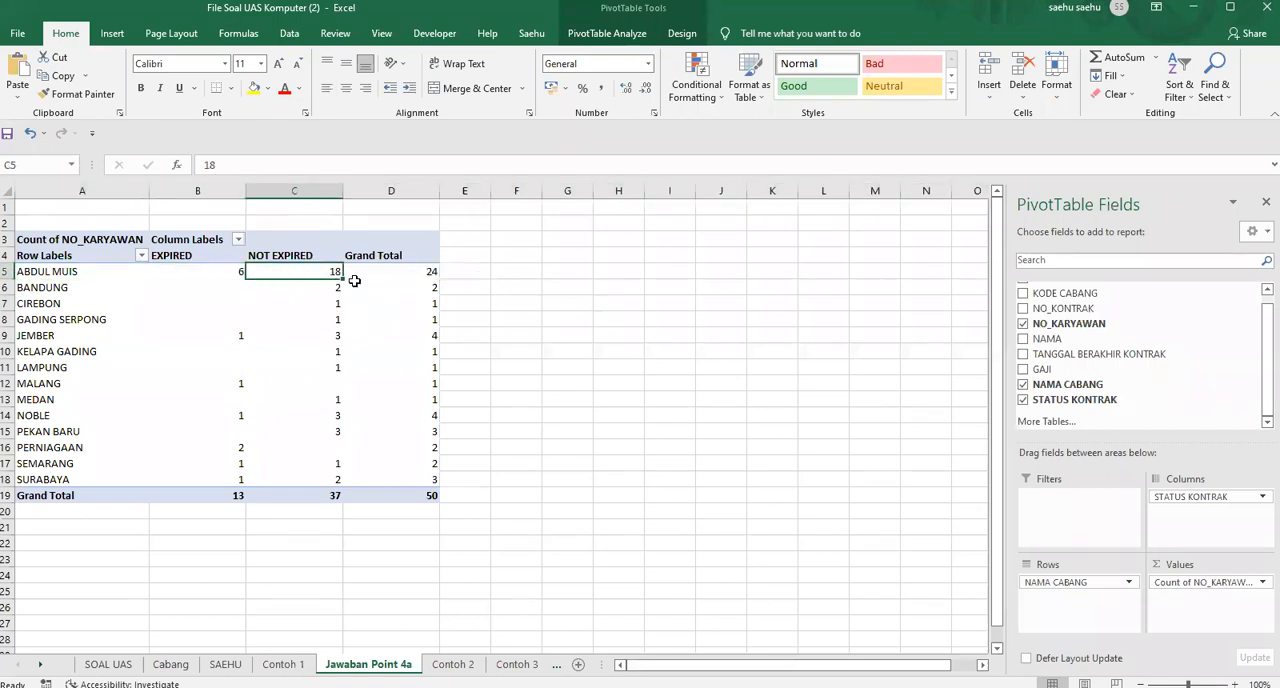
click(427, 272)
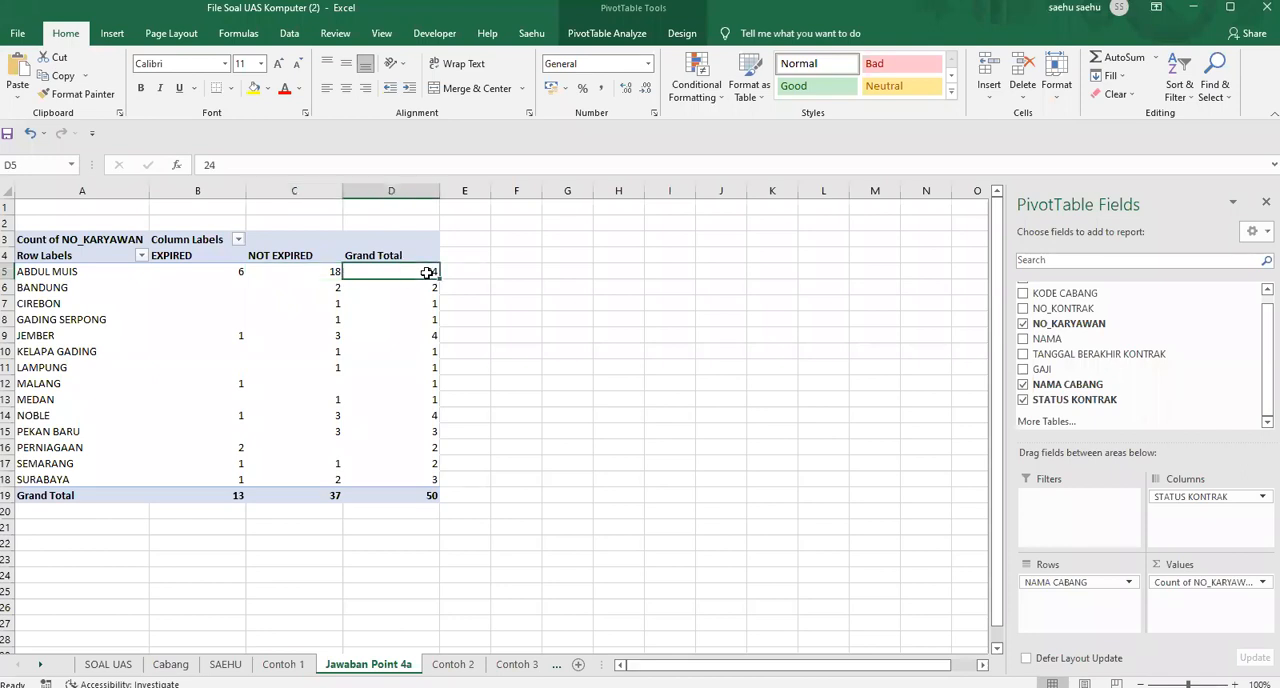
click(523, 305)
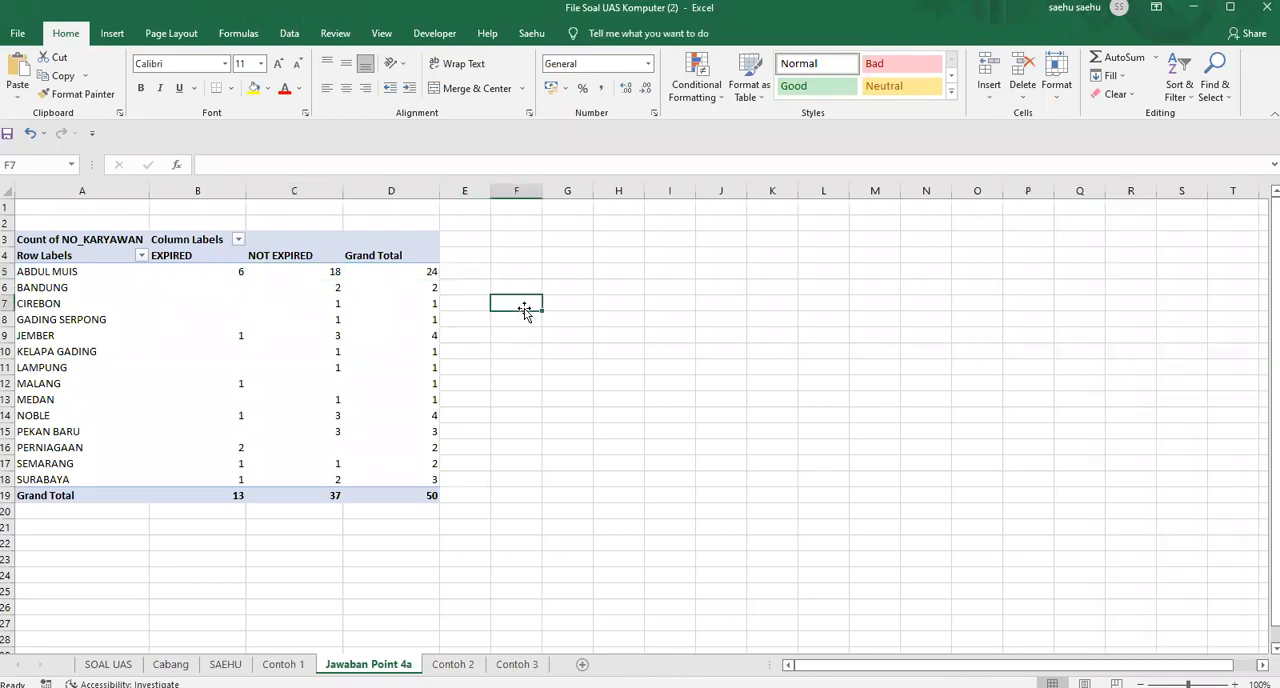
Following the Contoh 1 heading, enter the title "JUMLAH STATUS KONTRAK PER CABANG (31 JULI 2021)" in cell A1 of Jawaban Point 4a
click(283, 664)
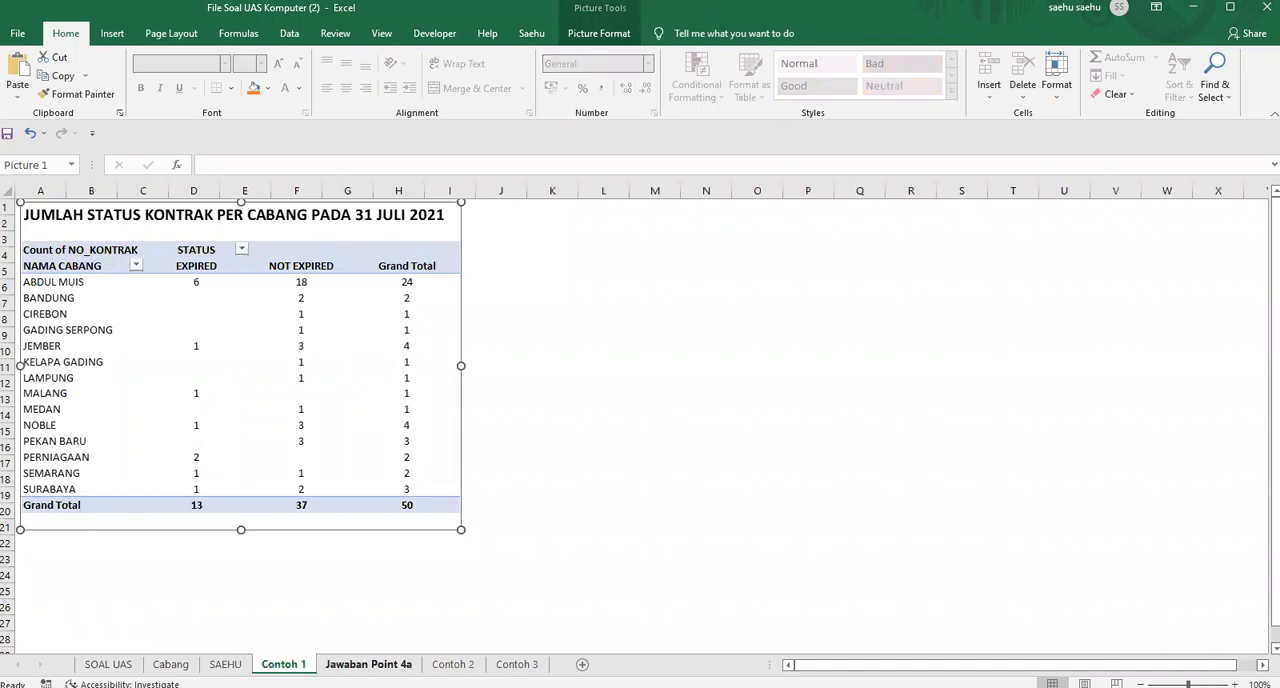
key(ctrl+Page_Down)
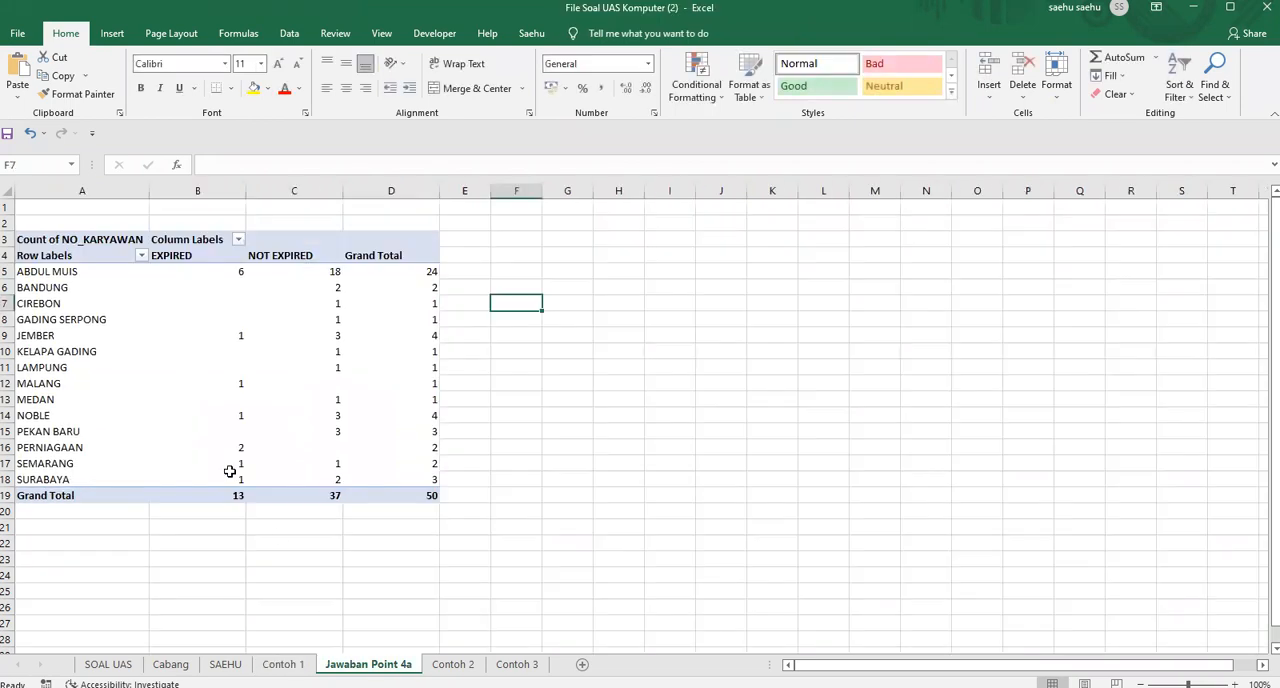
click(37, 205)
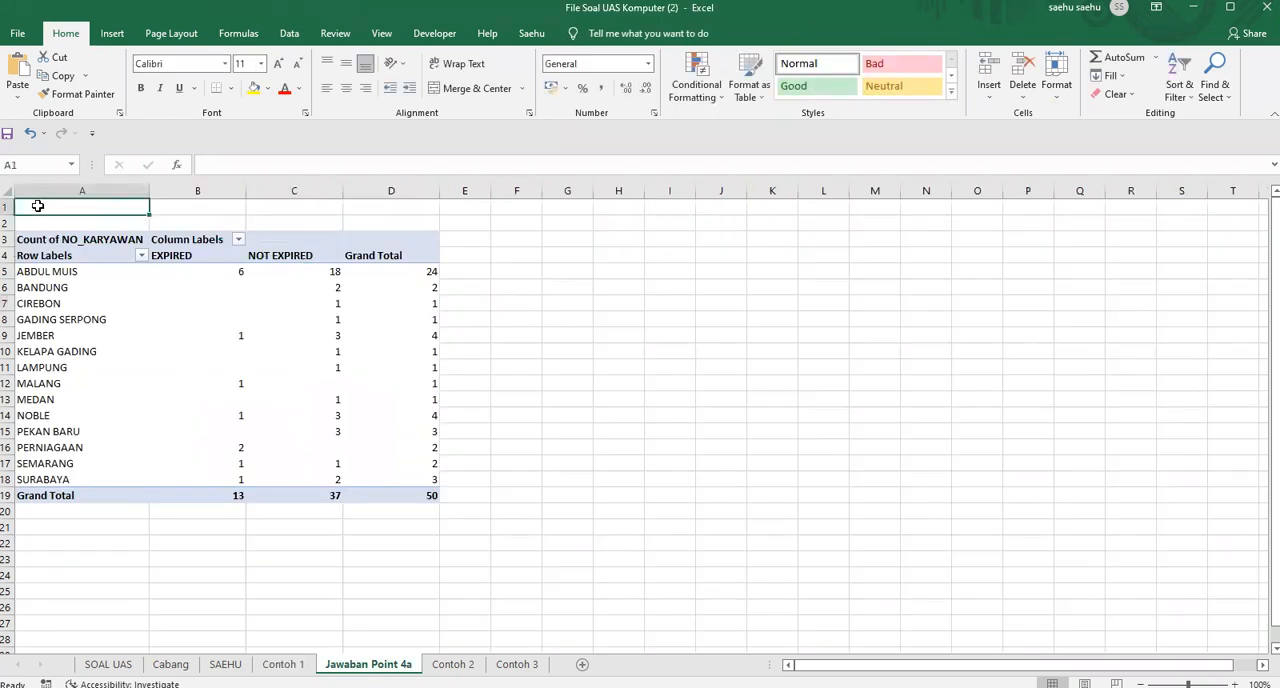
text(J)
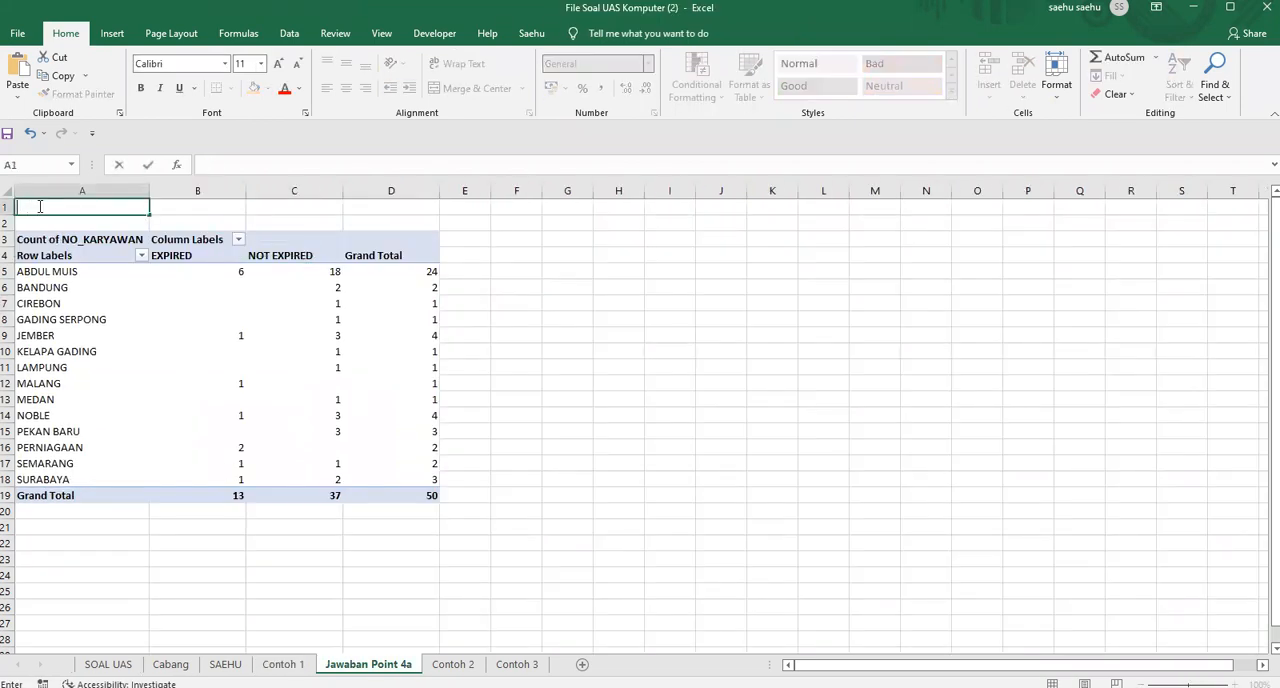
text(UML)
text(STATUS KONTRAK)
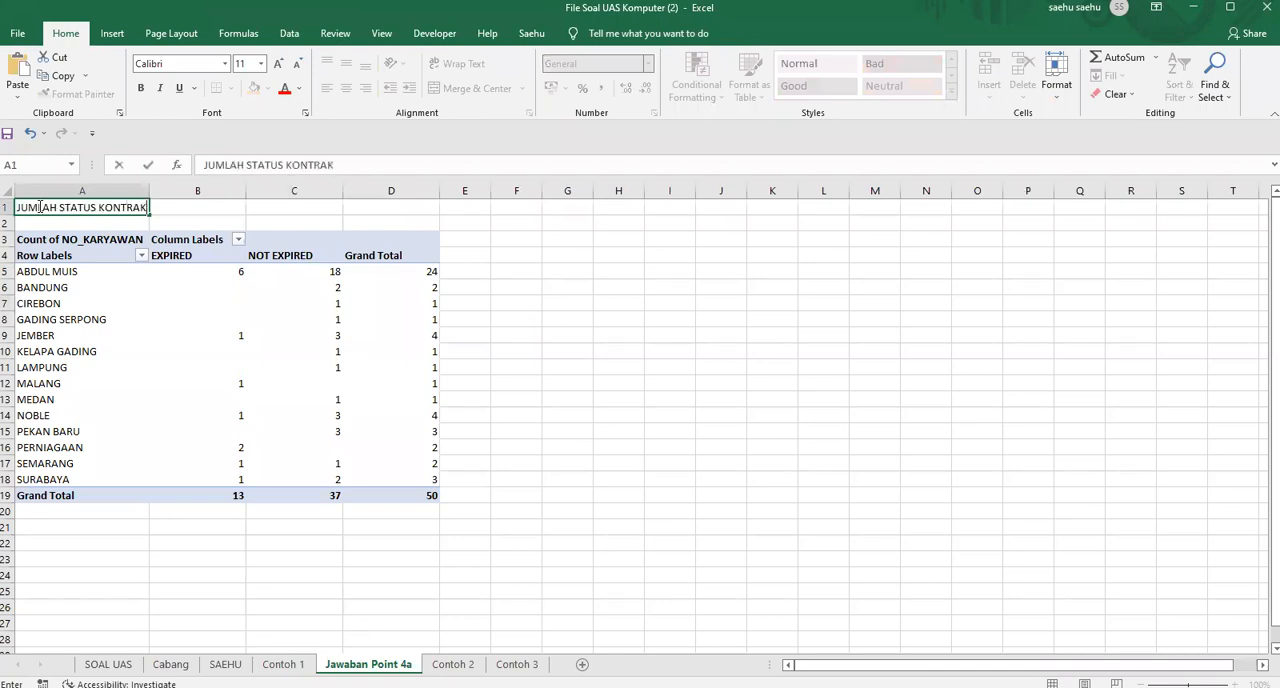
text( PER CABAN)
text(G PA)
text(31 JULI 2021)
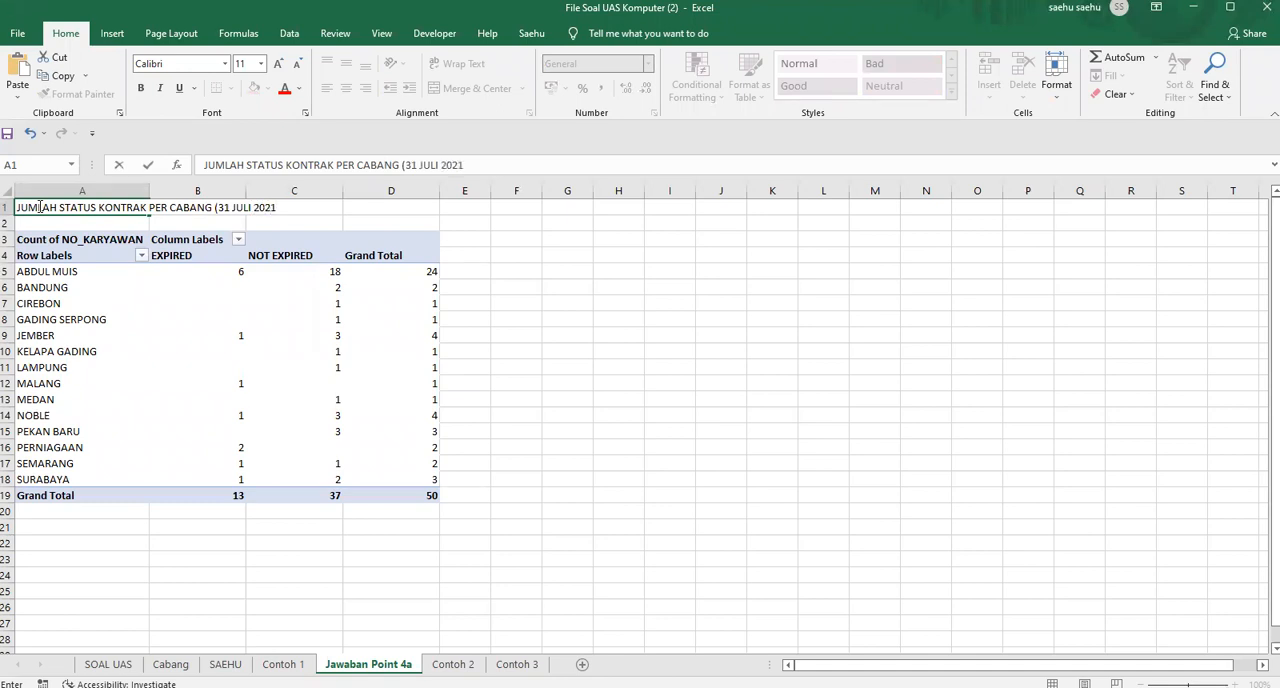
key(Return)
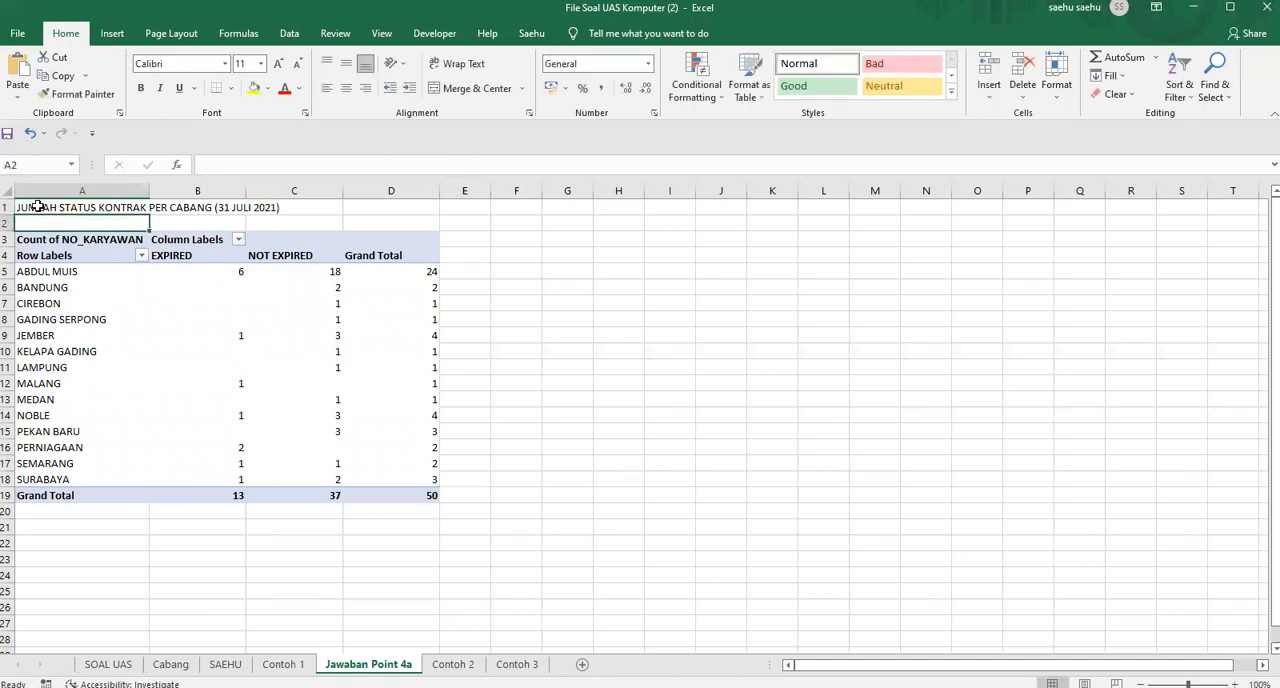
Format the report title in cell A1 as bold at font size 14
click(37, 206)
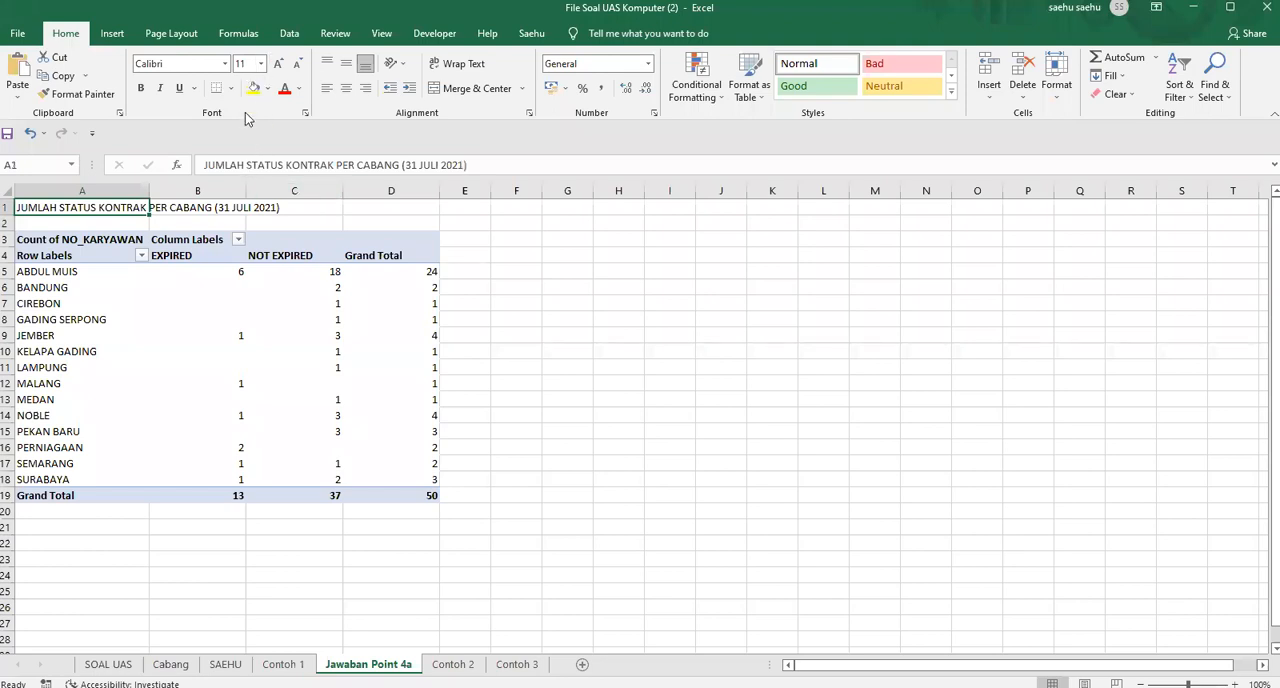
click(261, 63)
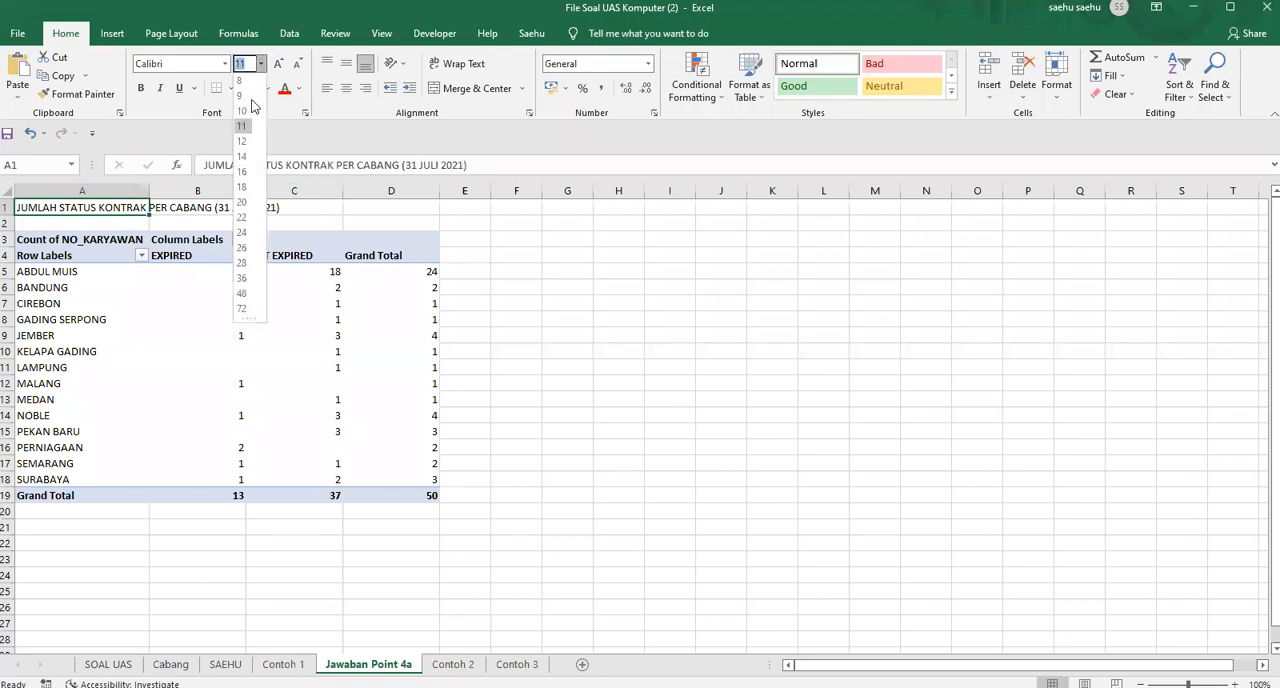
click(246, 157)
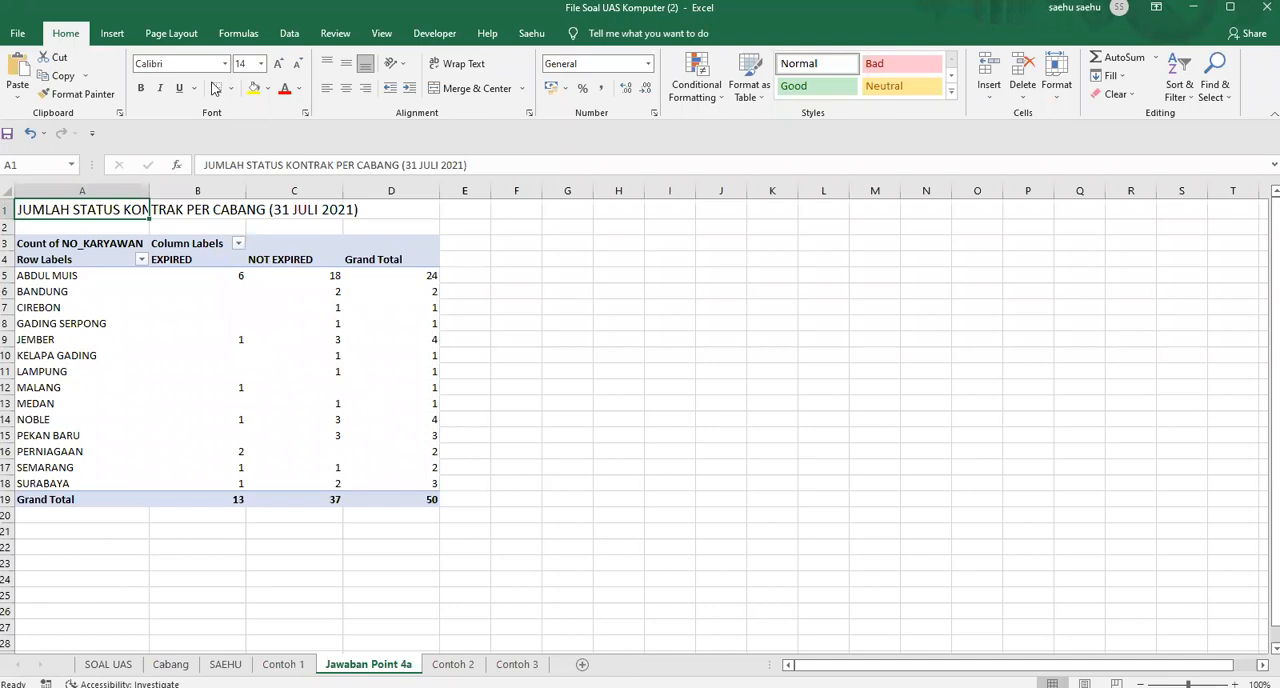
click(141, 88)
click(495, 290)
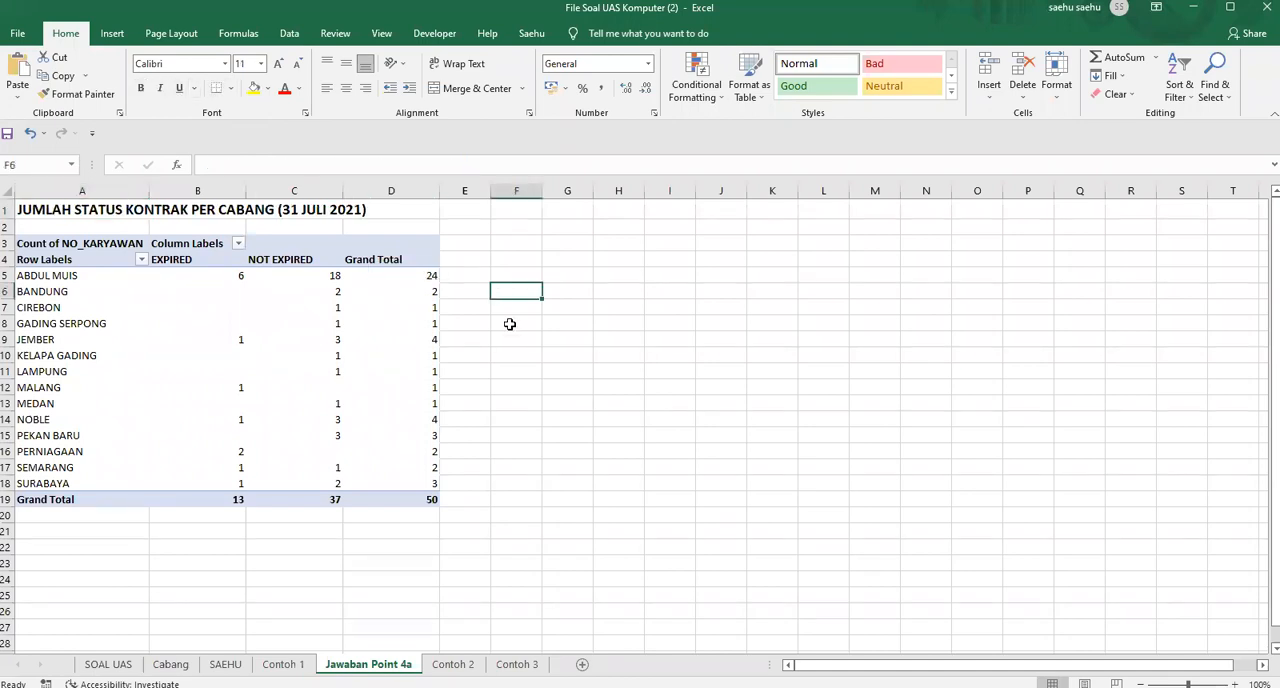
click(46, 211)
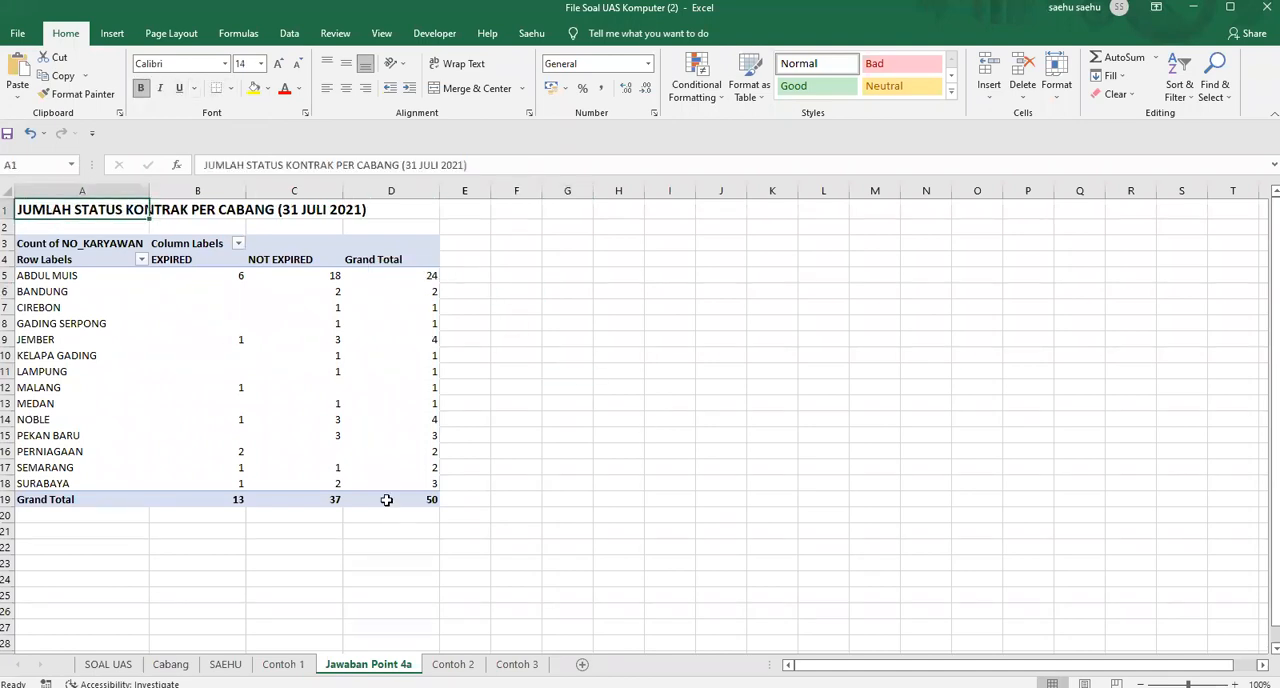
click(740, 319)
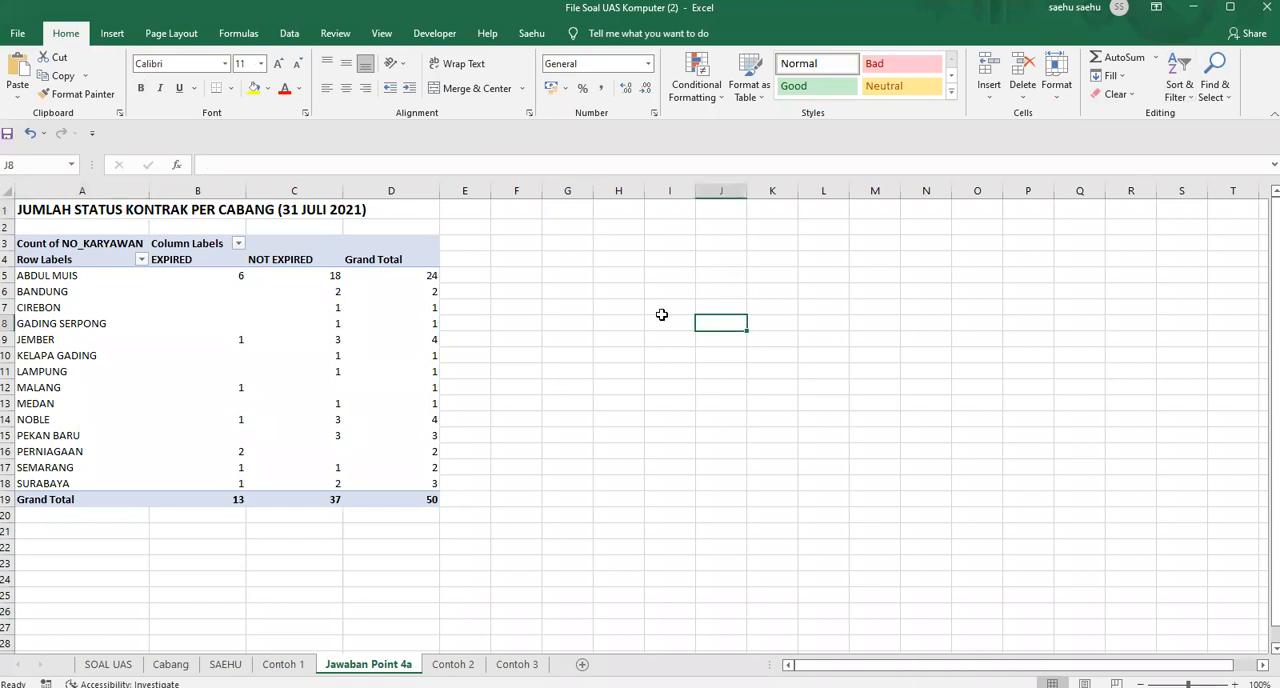
click(550, 373)
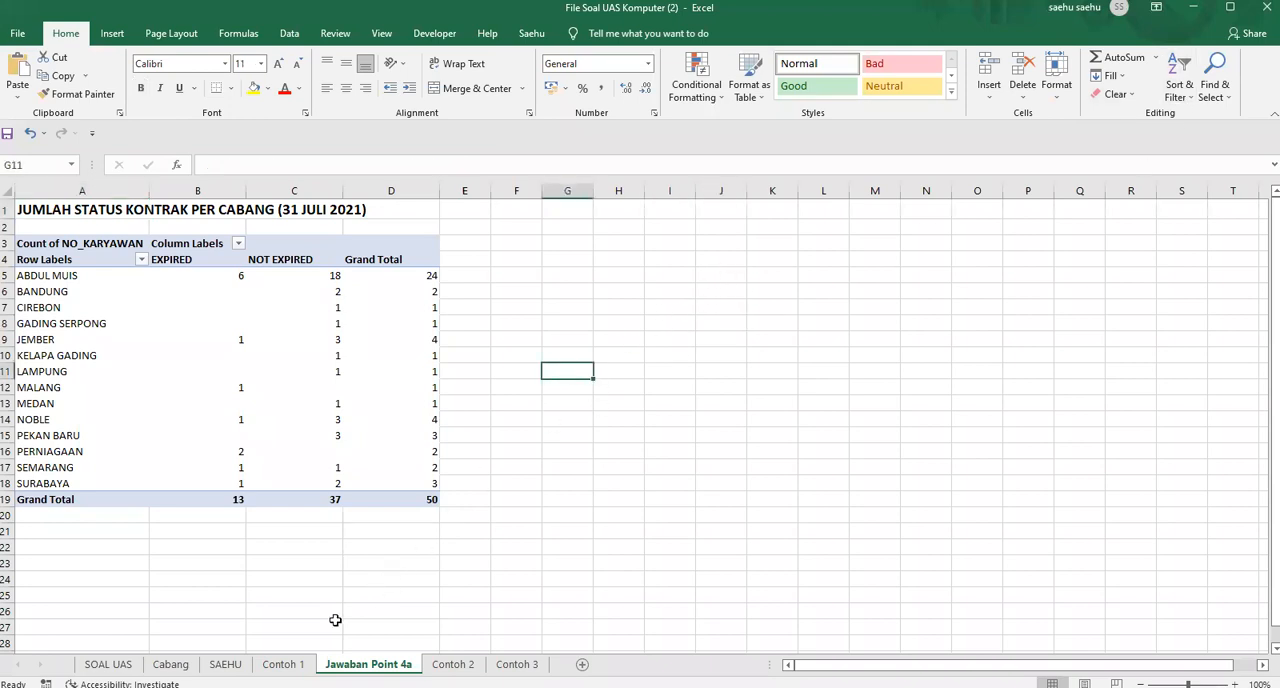
Compare the Jawaban Point 4a report with the Contoh 1 sample
click(284, 664)
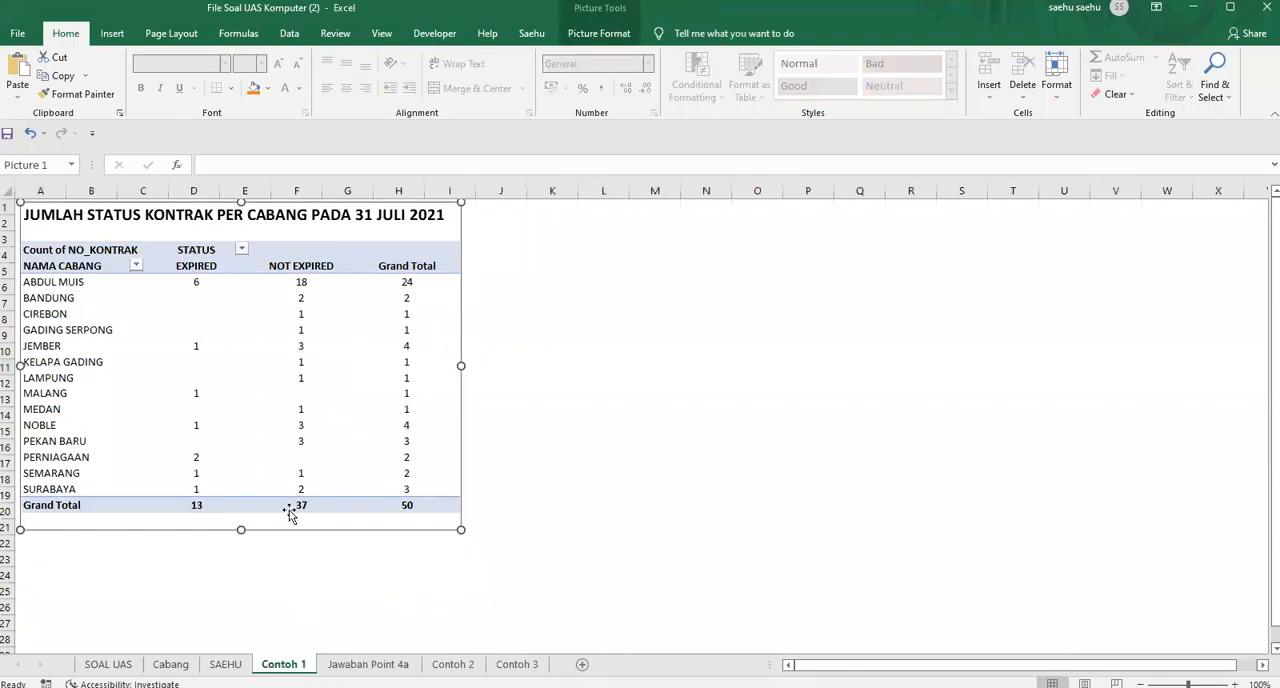
click(368, 664)
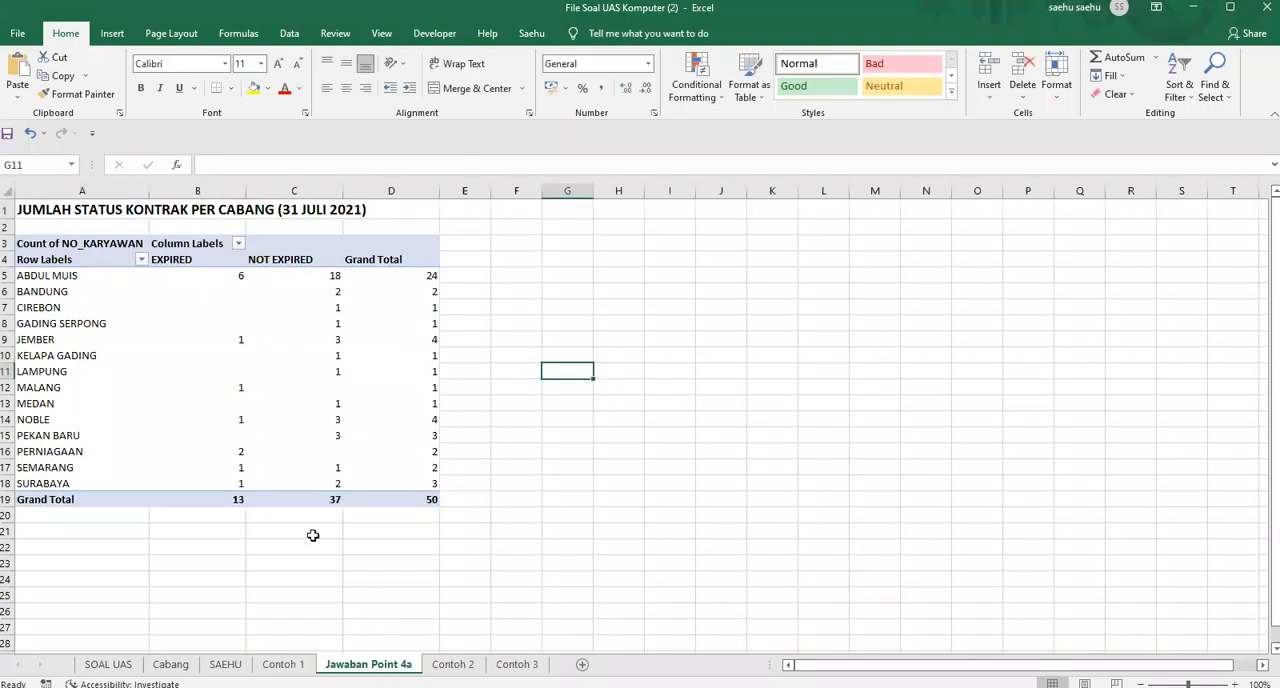
click(565, 438)
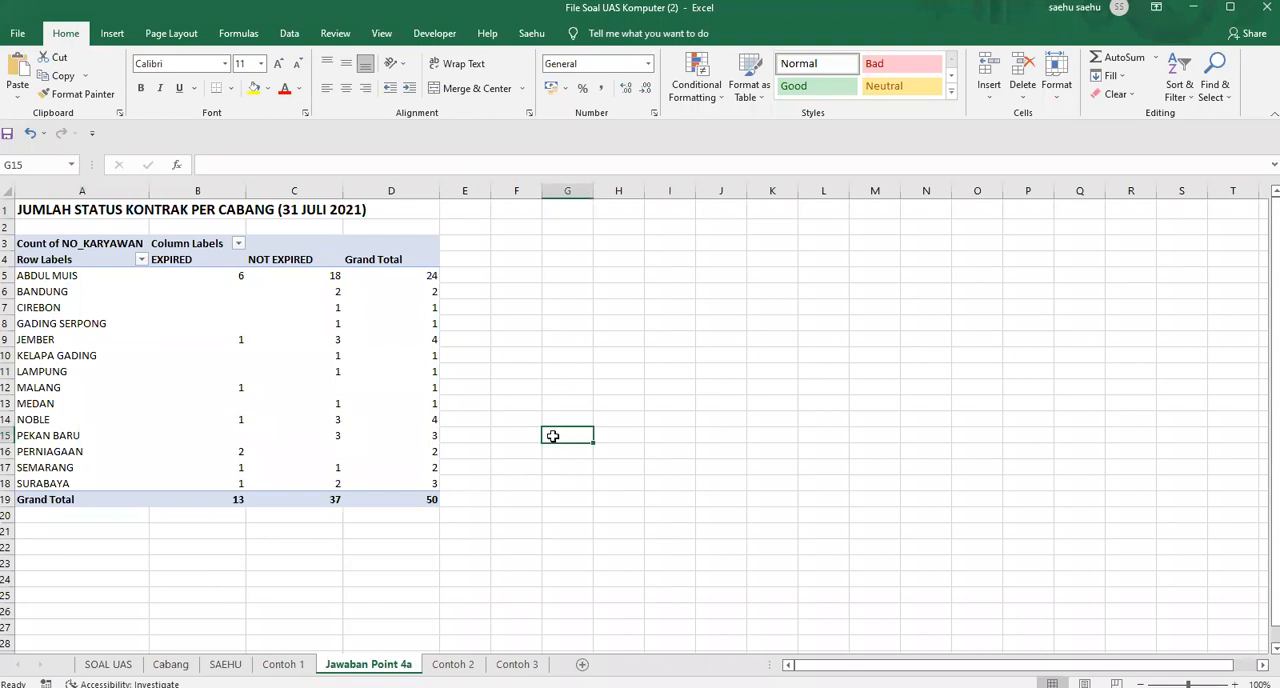
click(660, 274)
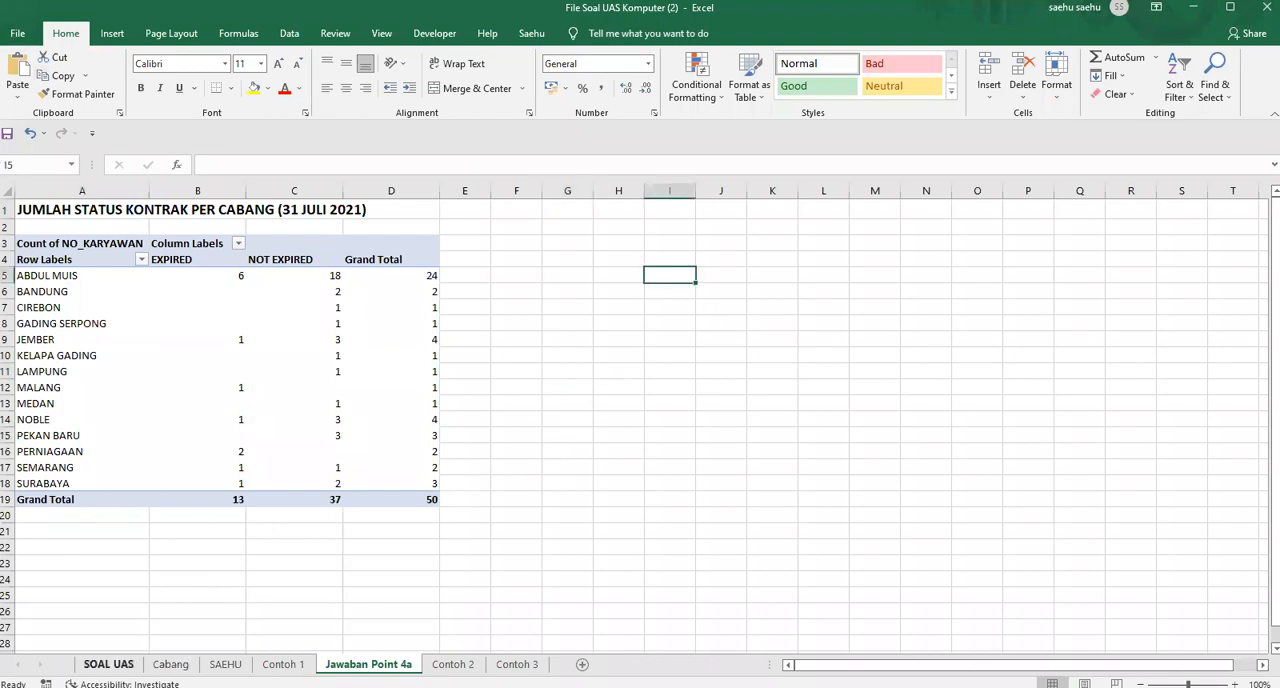
Review the point 4b instruction on SOAL UAS and the Contoh 2 sample, and return to the employee contract data sheet
click(108, 664)
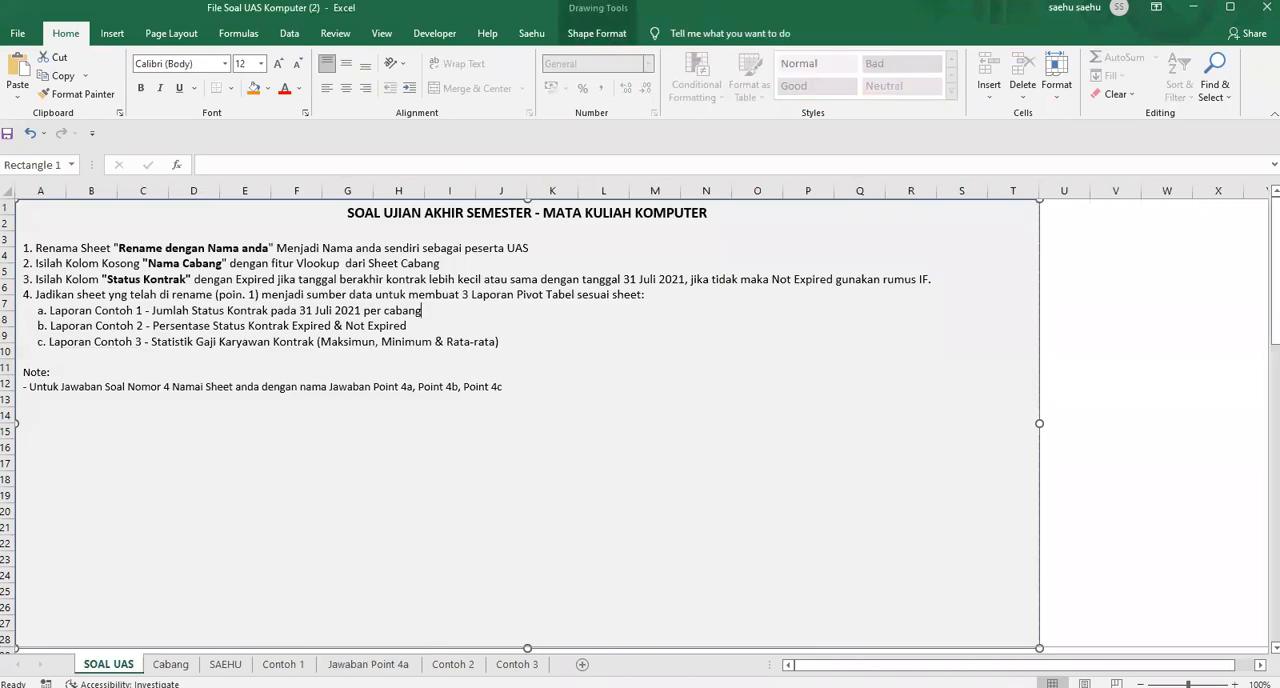
click(453, 664)
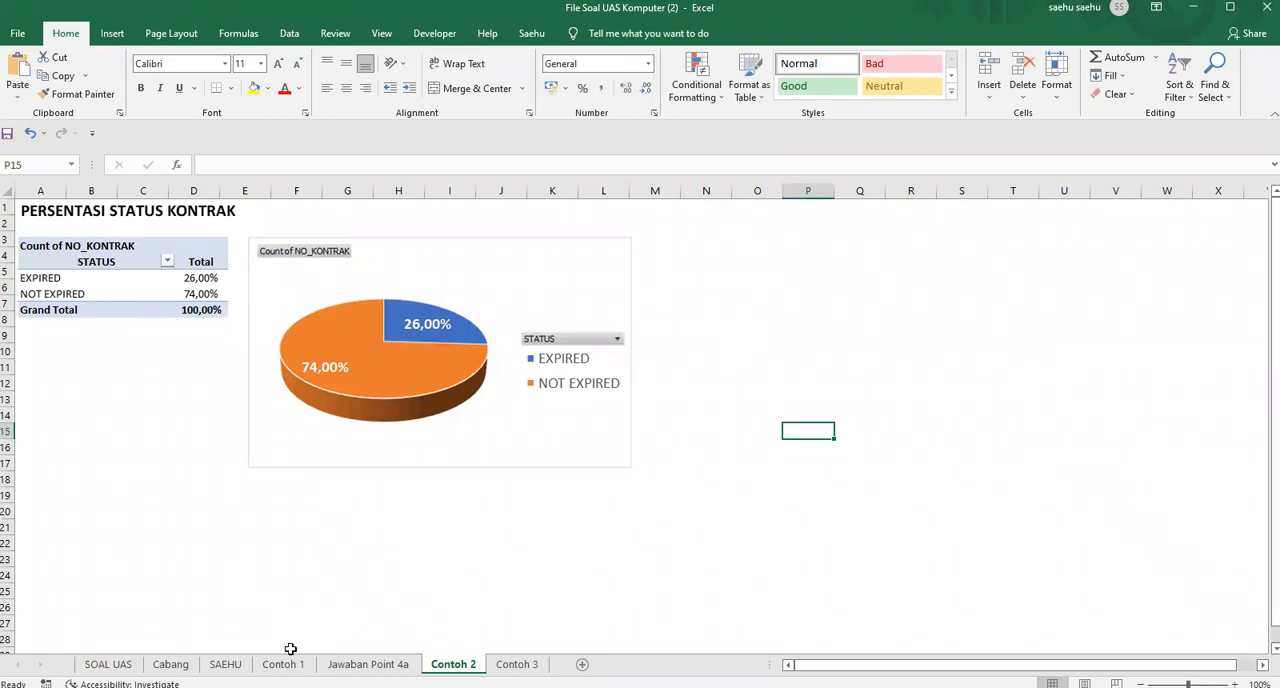
click(225, 664)
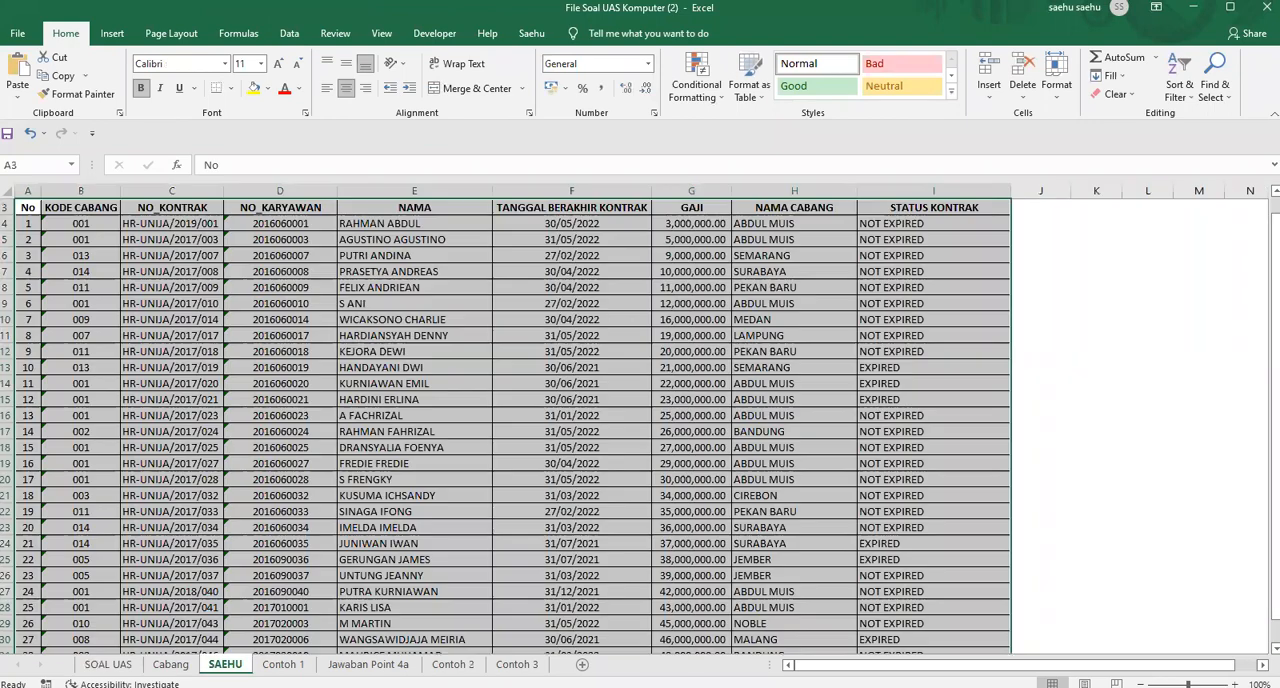
scroll(69, 255, up, 1)
click(68, 269)
click(29, 243)
key(ctrl+a)
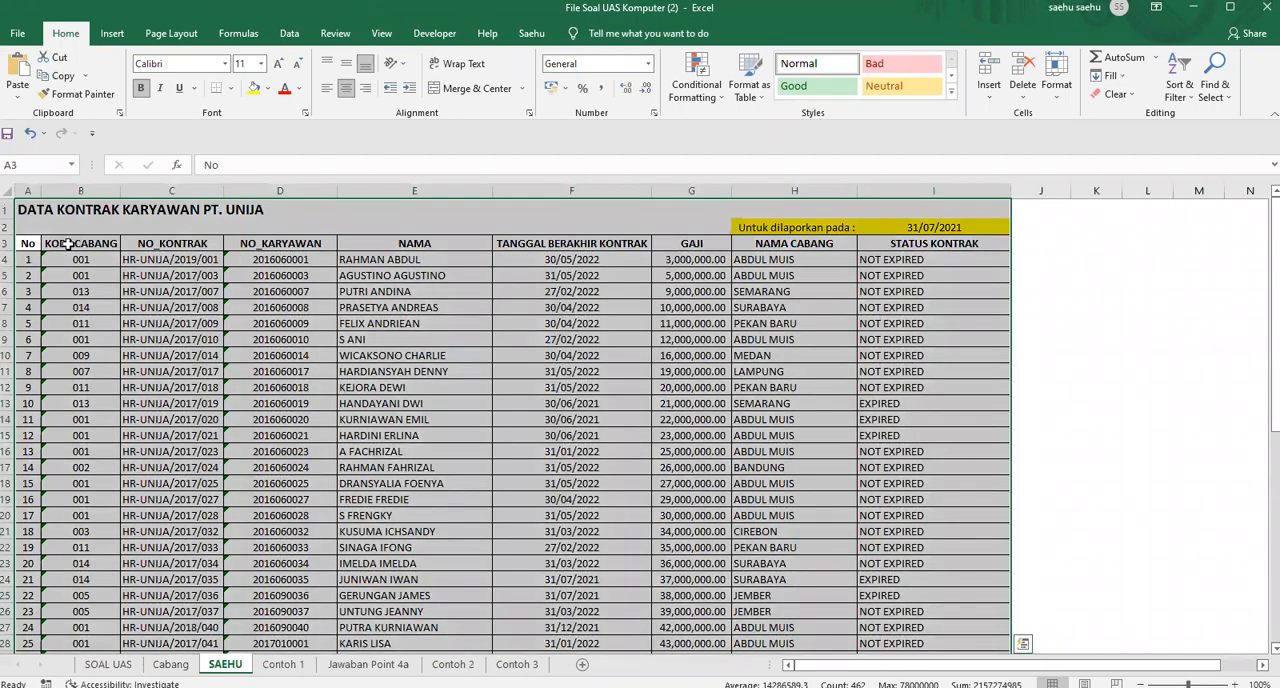
click(38, 244)
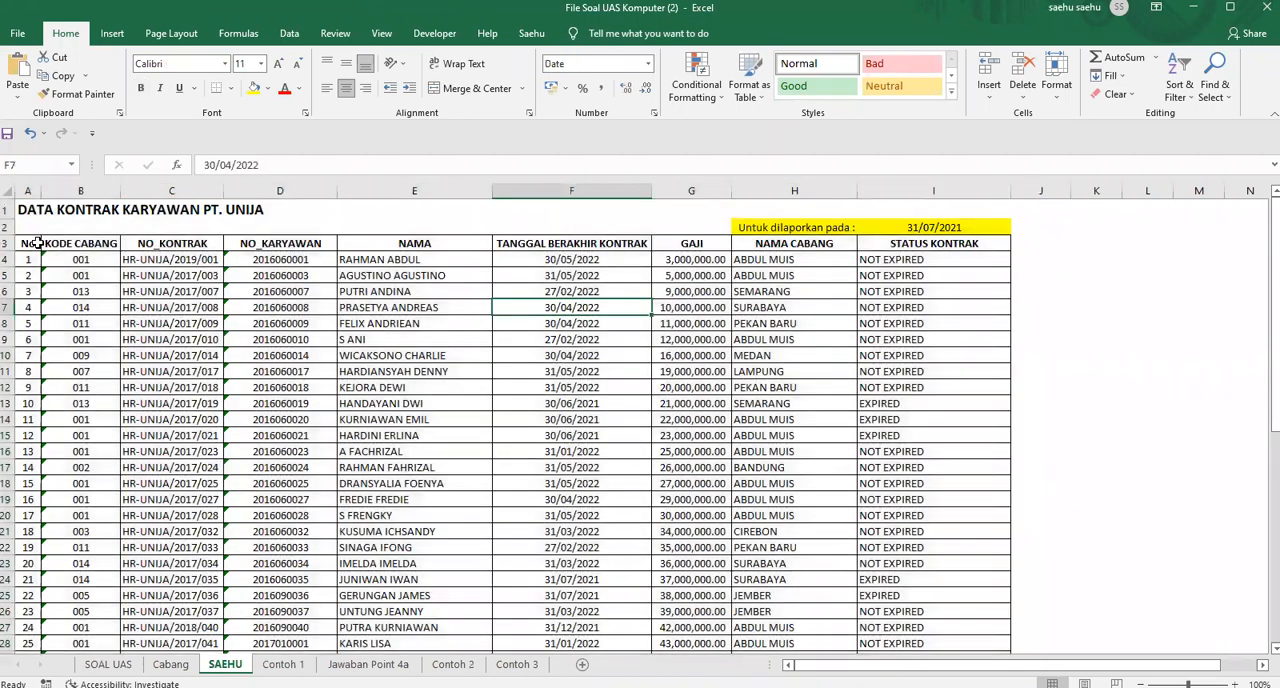
click(112, 33)
click(22, 72)
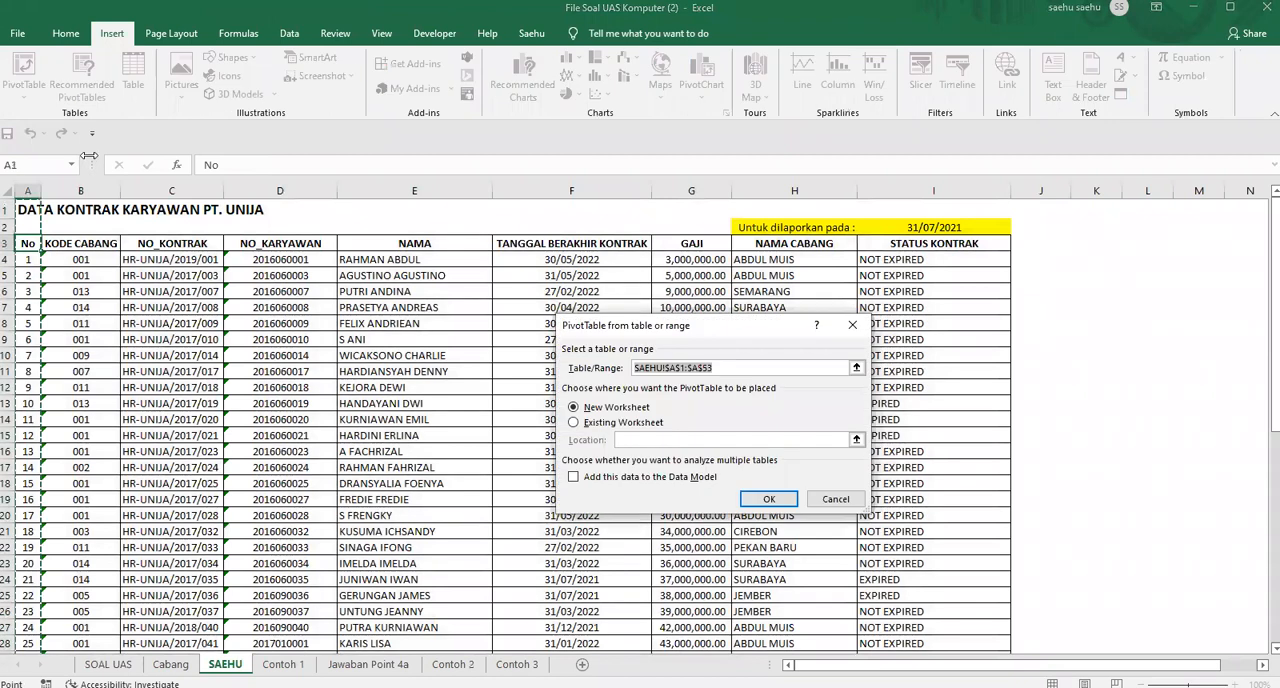
click(838, 499)
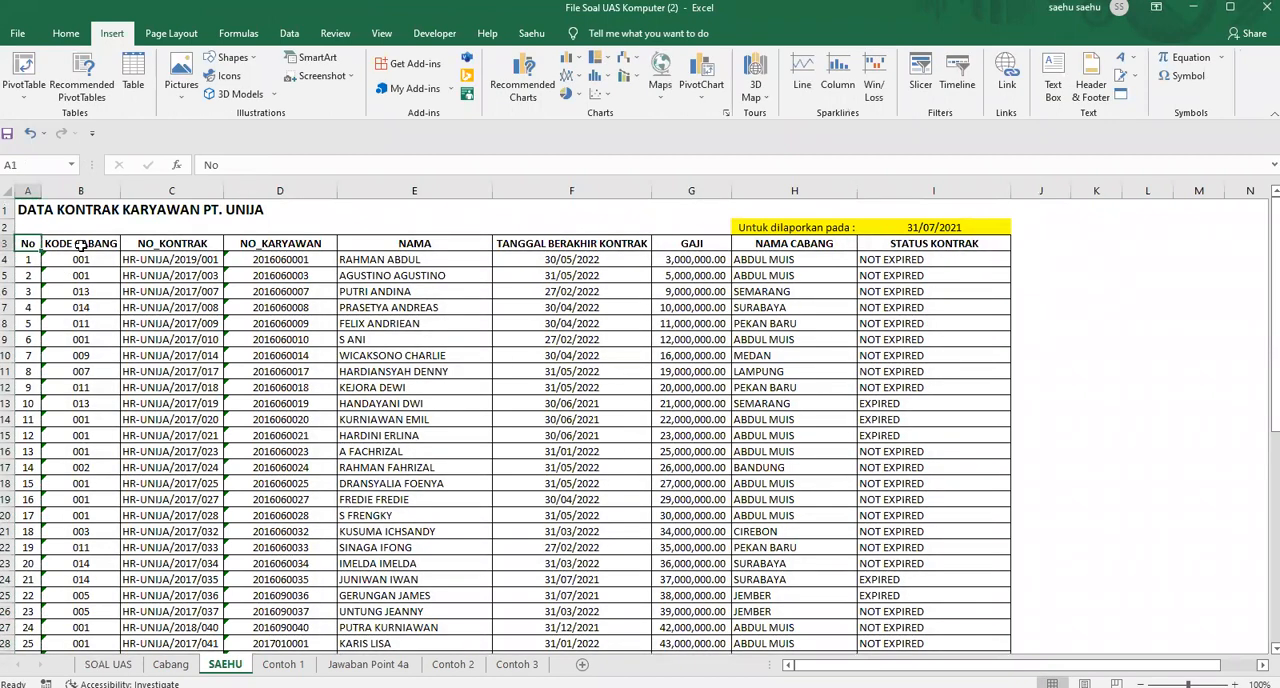
Insert a pivot table on a new worksheet from the whole employee contract table, including its header row
scroll(922, 585, down, 9)
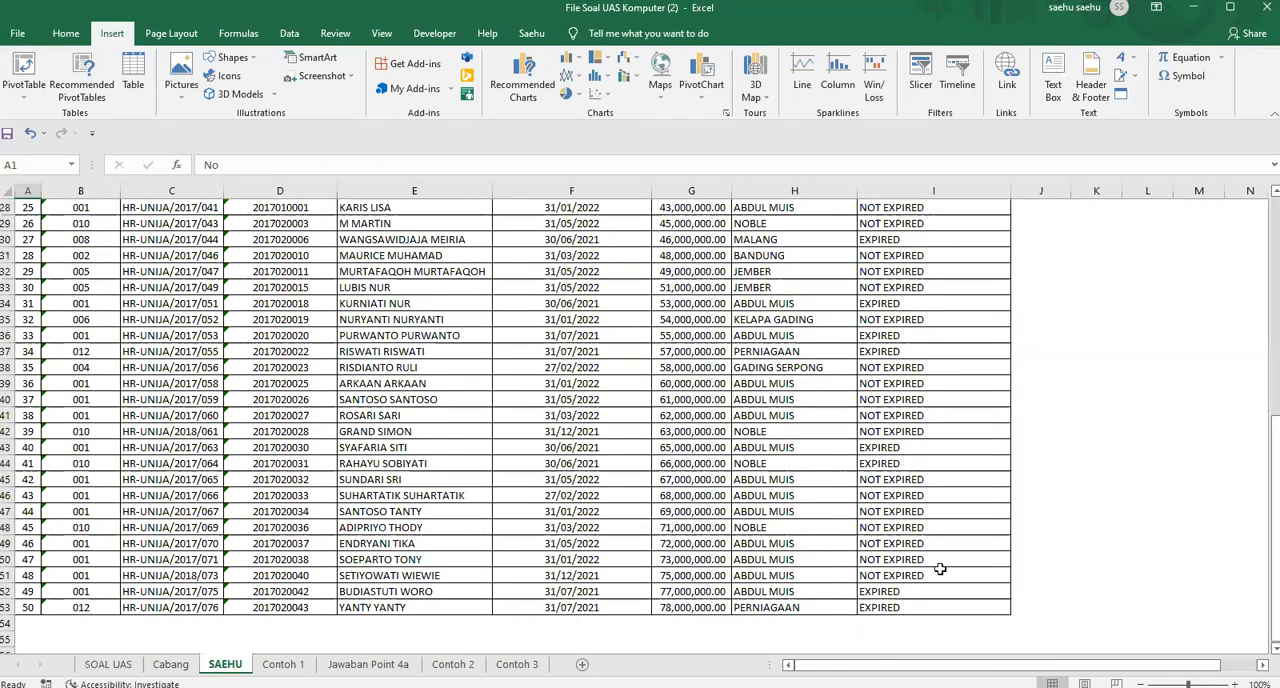
scroll(626, 537, down, 3)
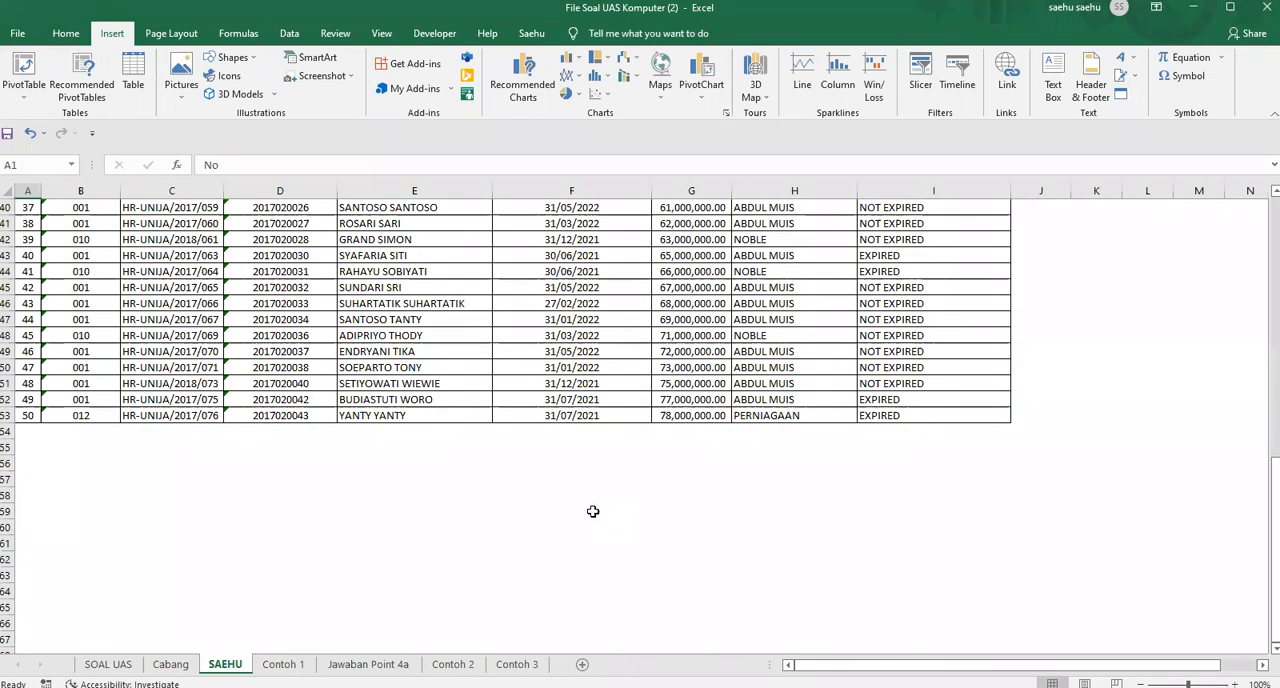
key(ctrl+a)
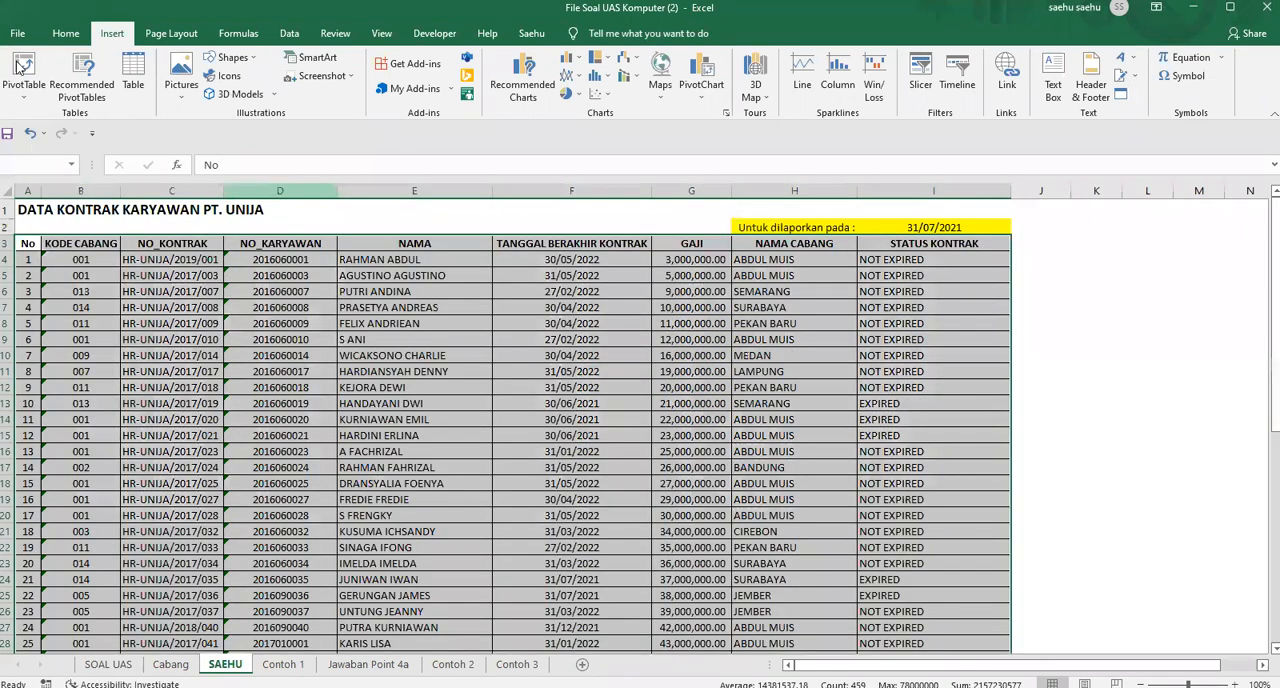
click(18, 67)
click(769, 499)
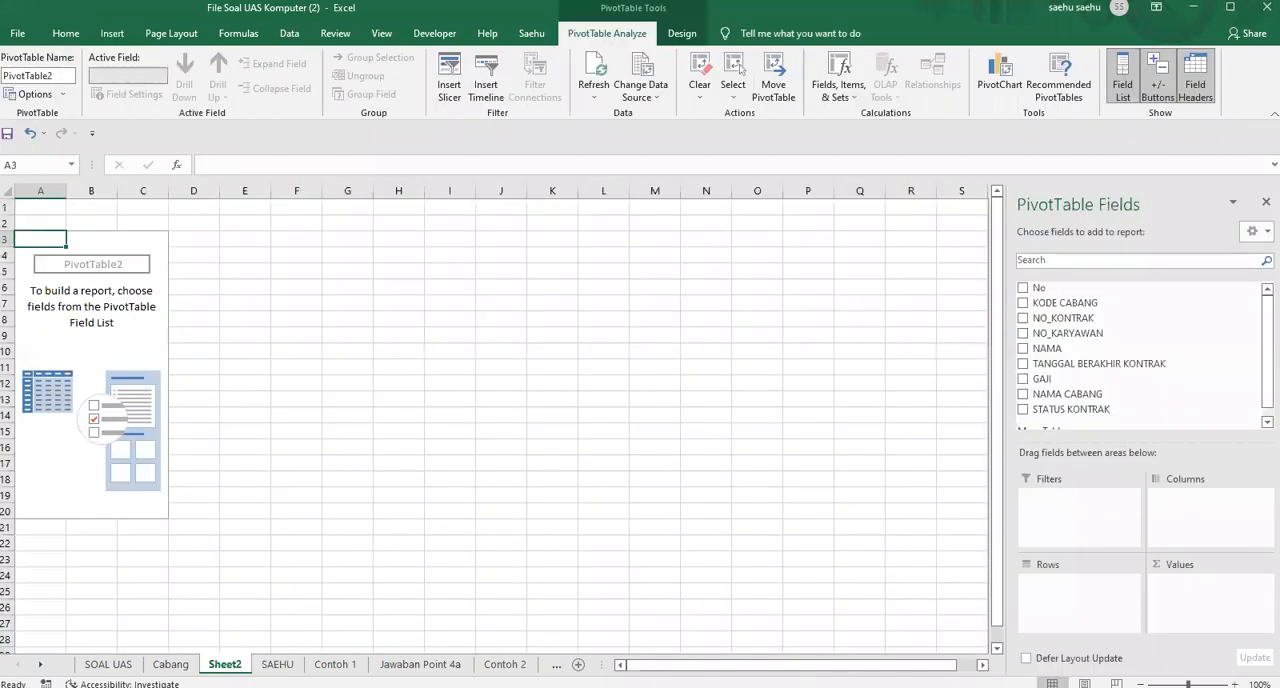
Move the new pivot table sheet to just after Contoh 2 and rename it Jawaban Point 4b
drag(533, 664, 480, 664)
double_click(446, 664)
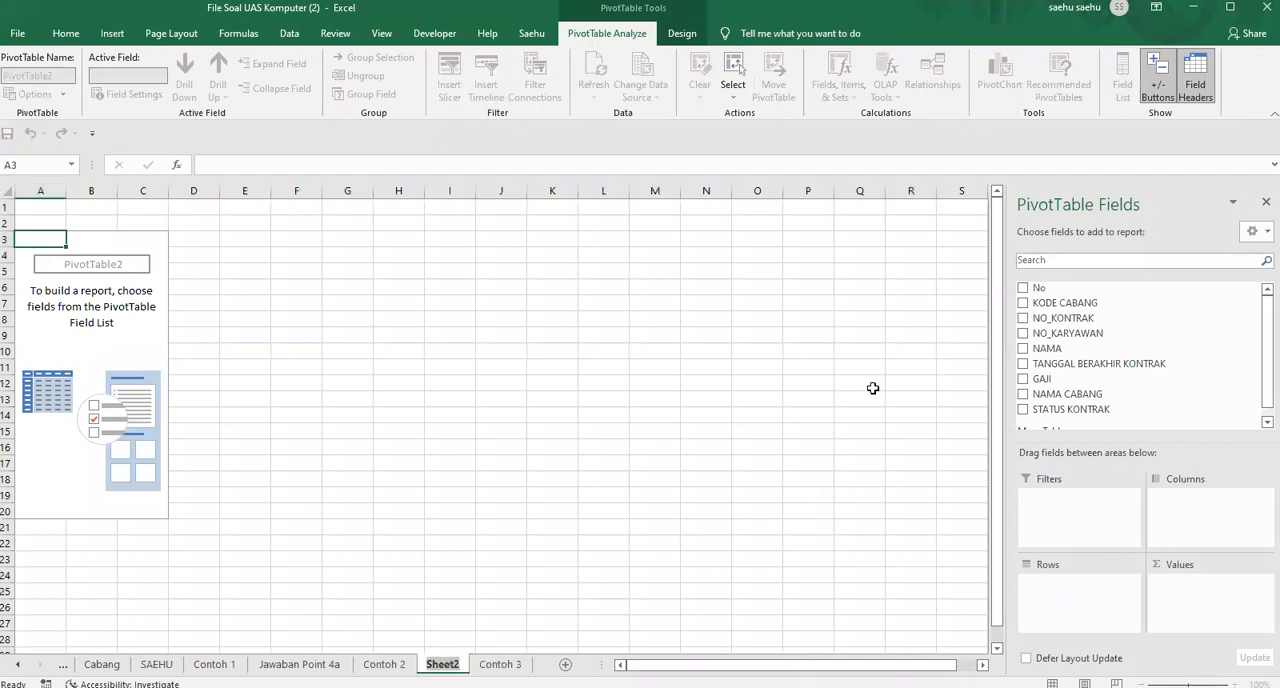
text(j)
key(BackSpace)
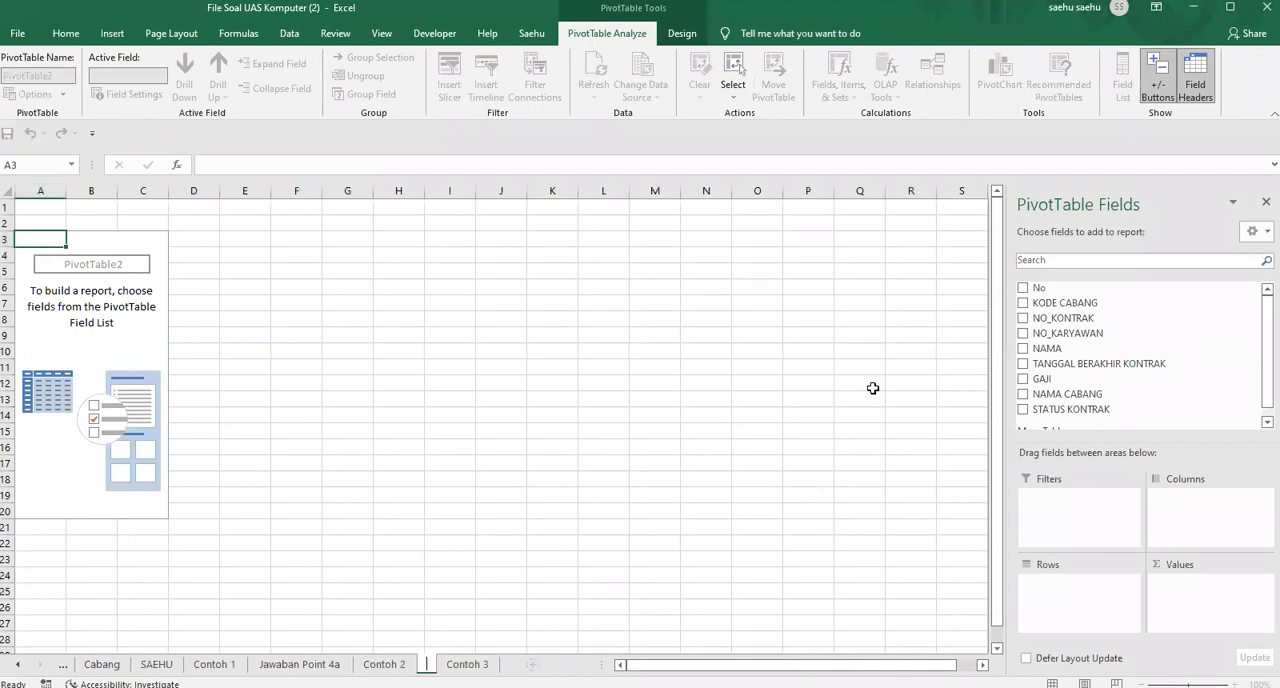
text(Jawaban P)
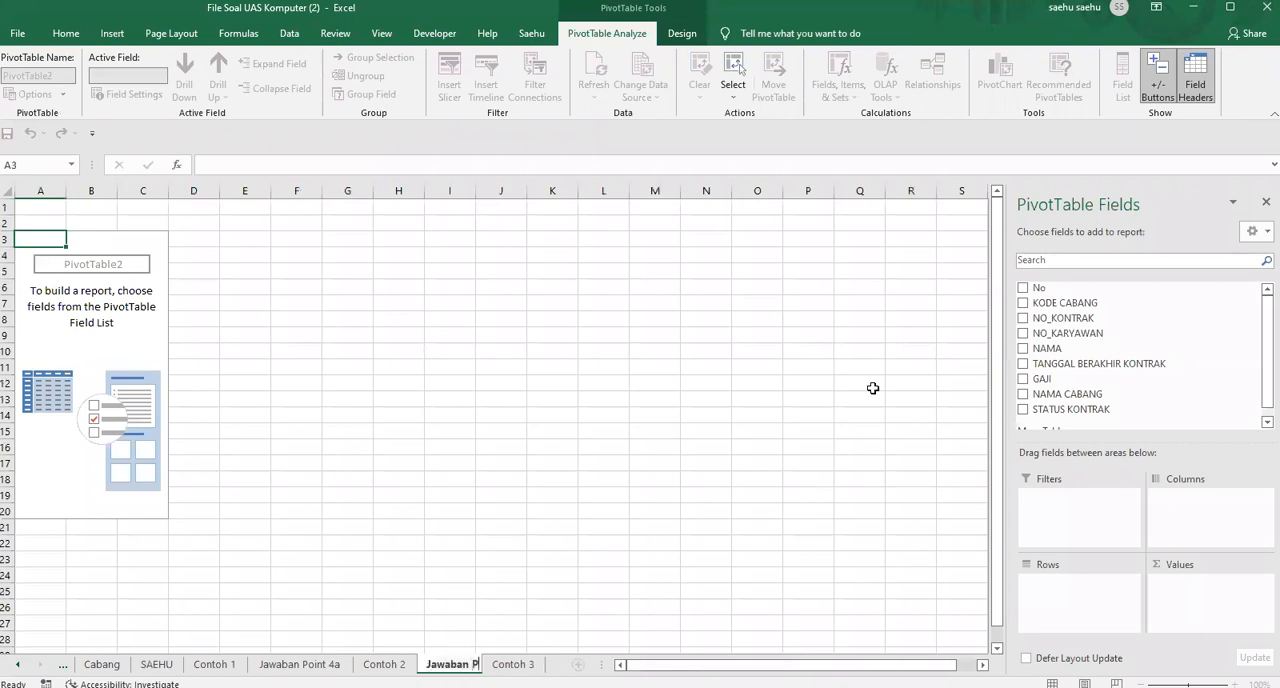
text(oint 4b)
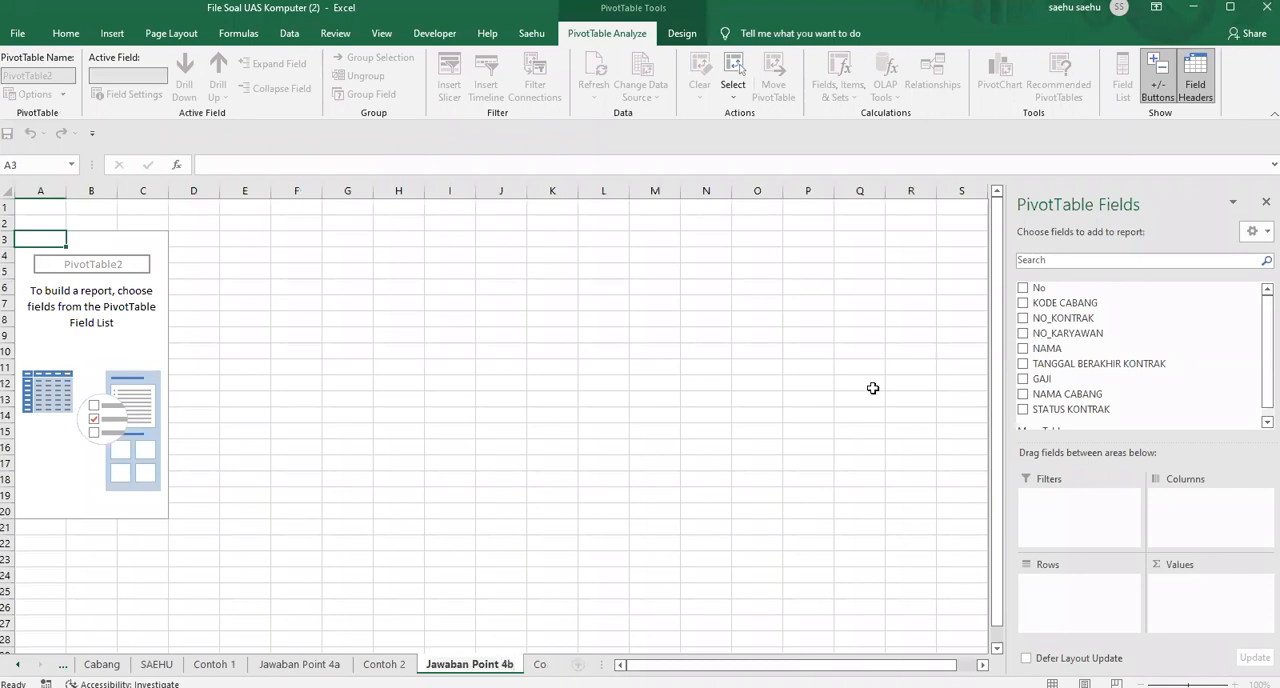
click(677, 402)
Following the Contoh 2 sample, build the Jawaban Point 4b pivot table with STATUS KONTRAK as rows and the count of NO_KONTRAK as values
click(52, 287)
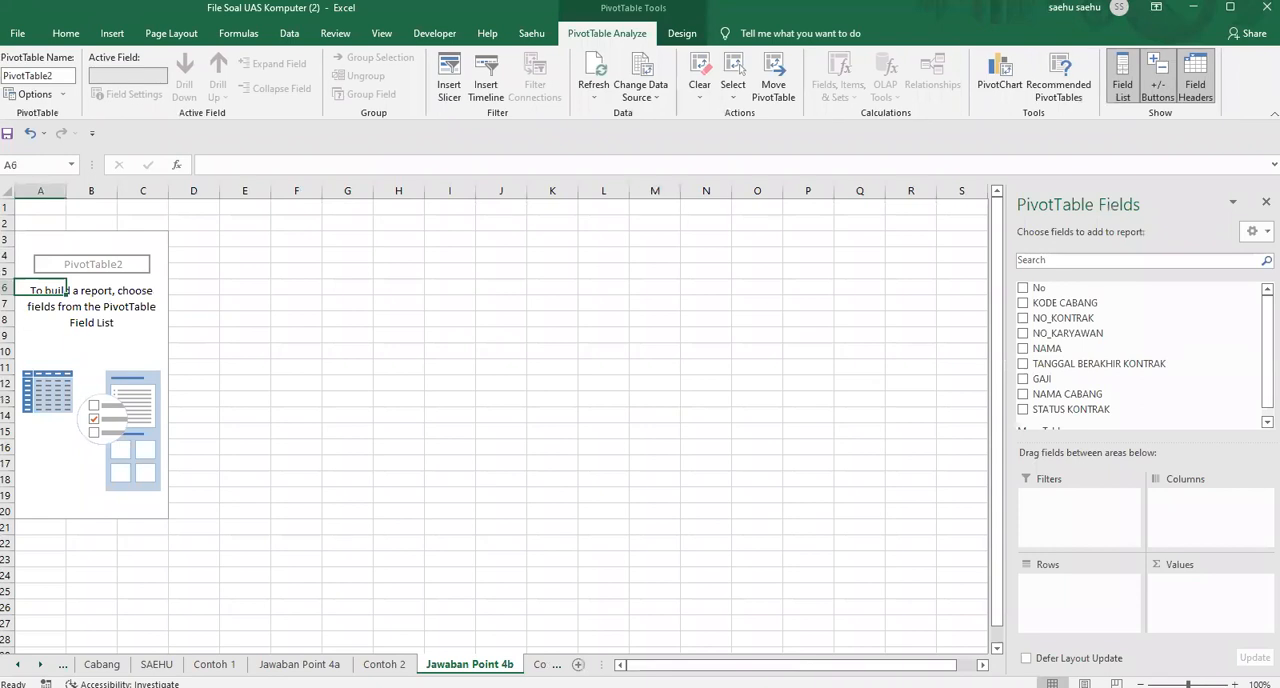
click(384, 664)
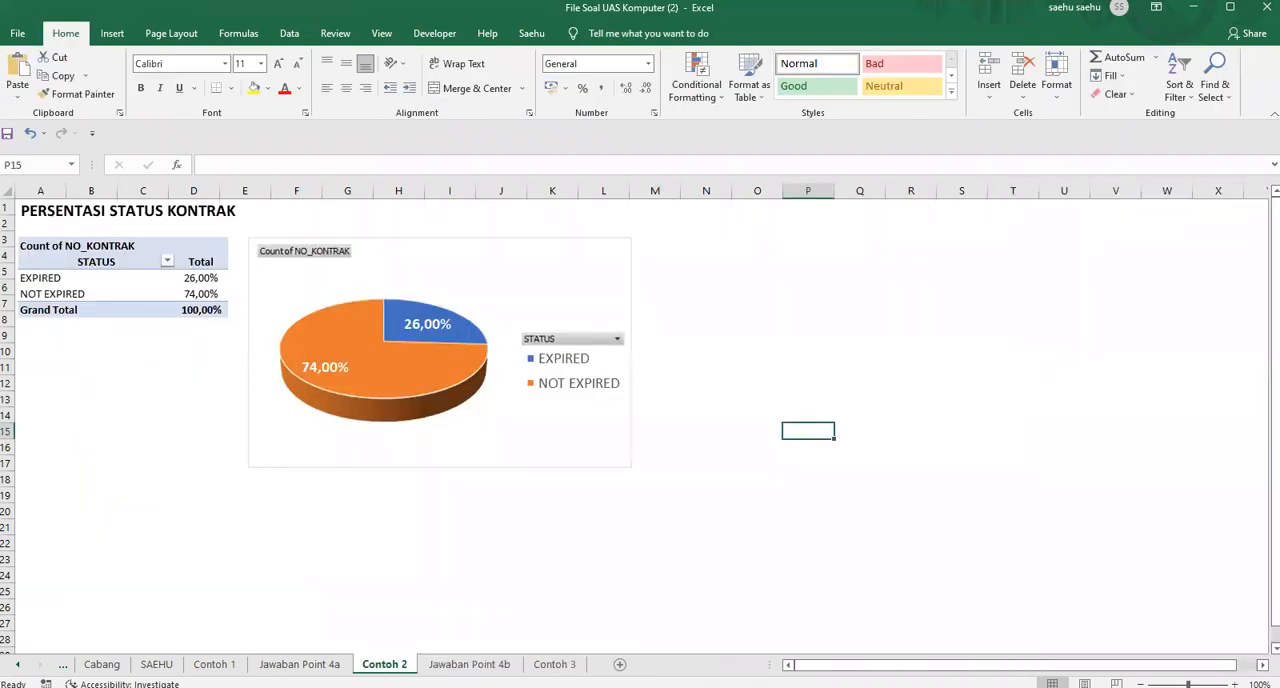
click(469, 664)
click(100, 305)
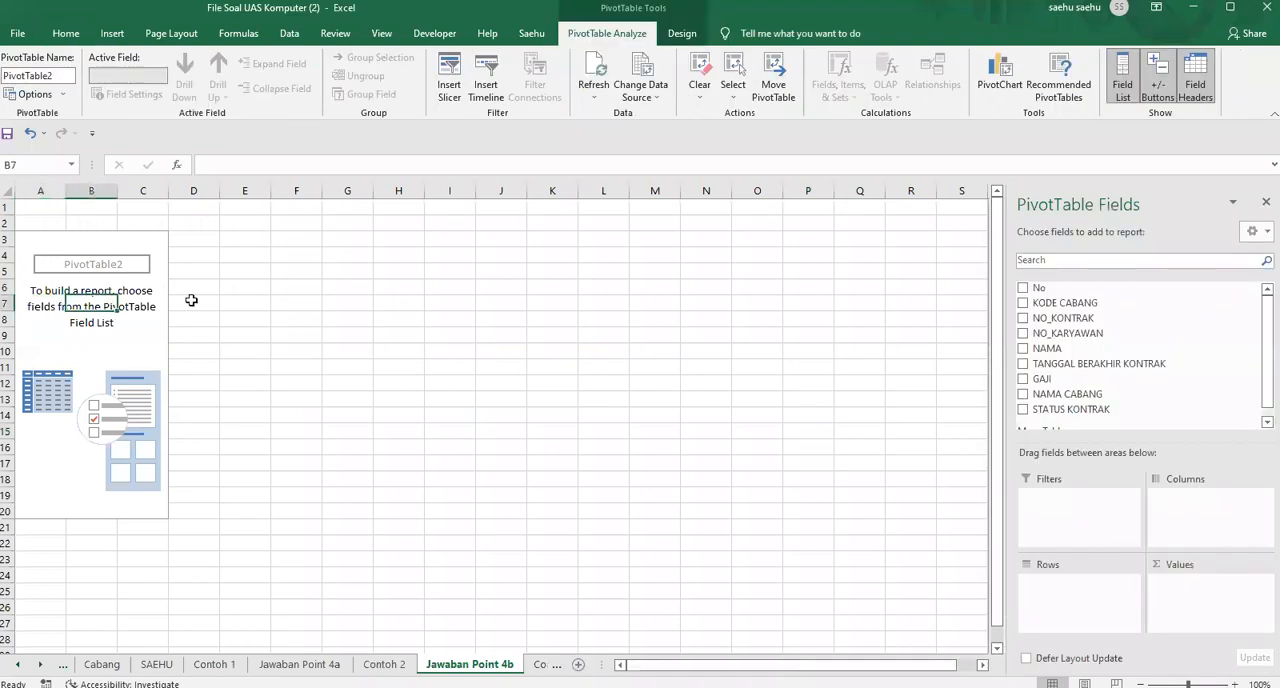
drag(1078, 410, 1078, 592)
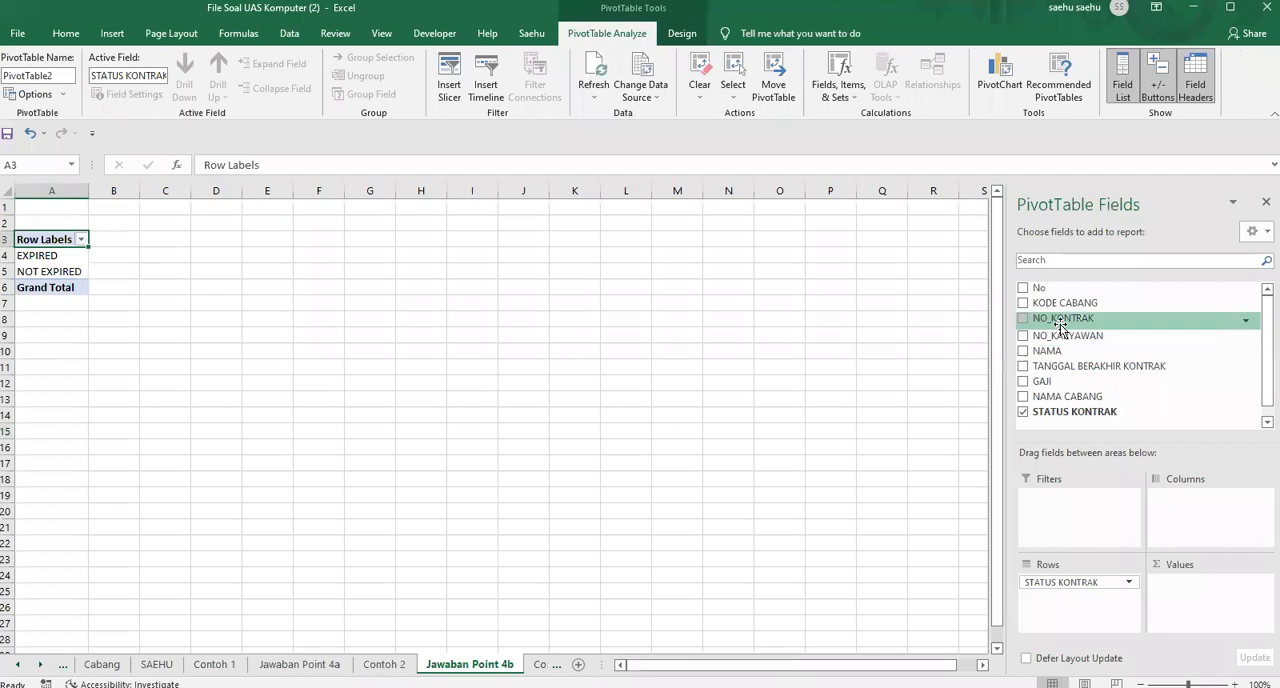
drag(1067, 318, 1224, 613)
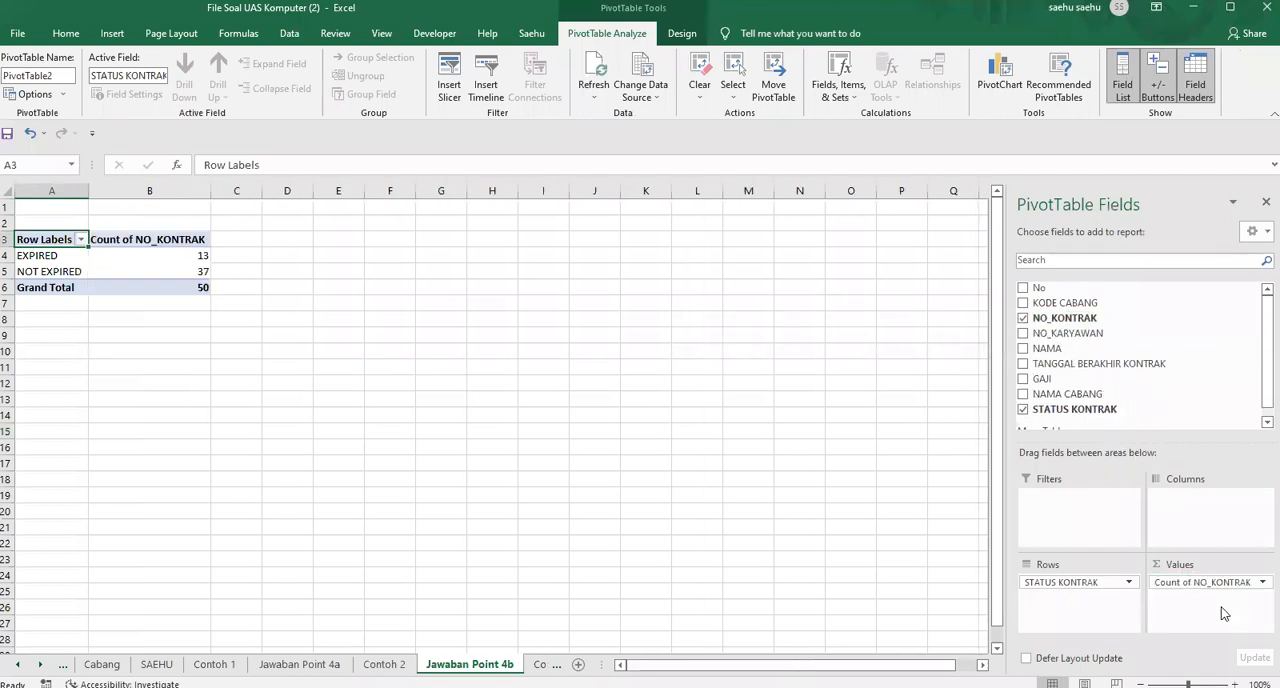
click(492, 365)
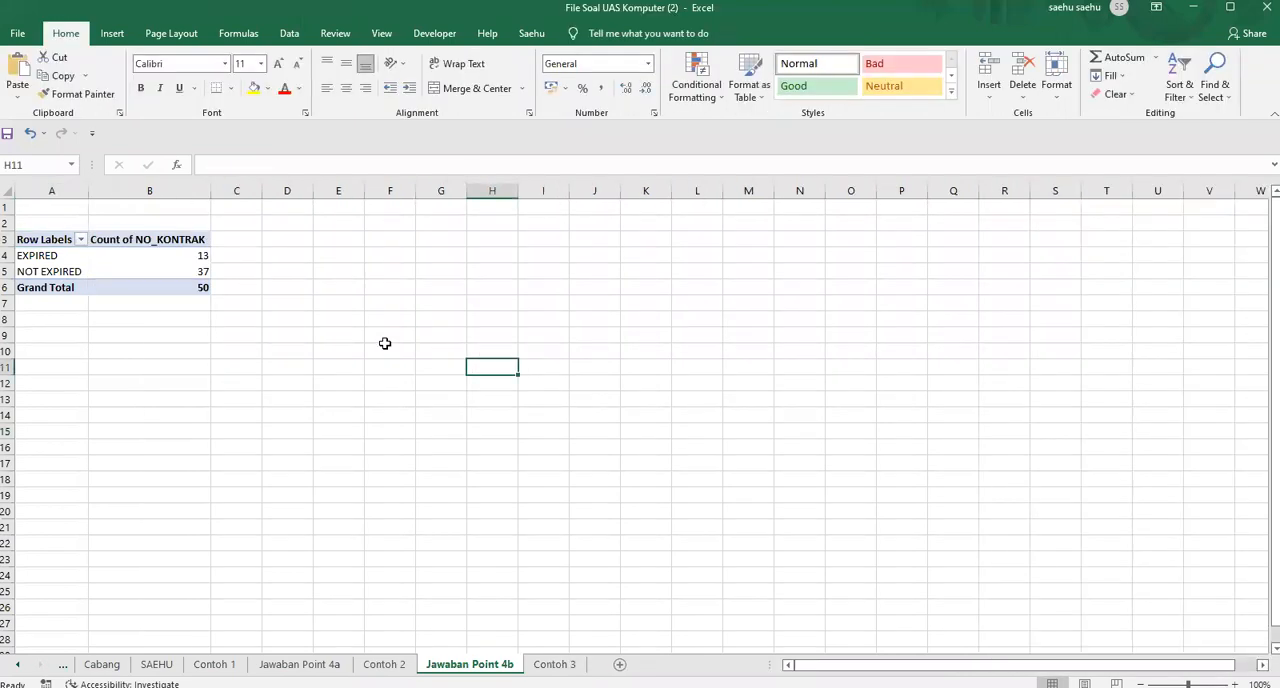
Show the Count of NO_KONTRAK values as % of Grand Total
click(175, 258)
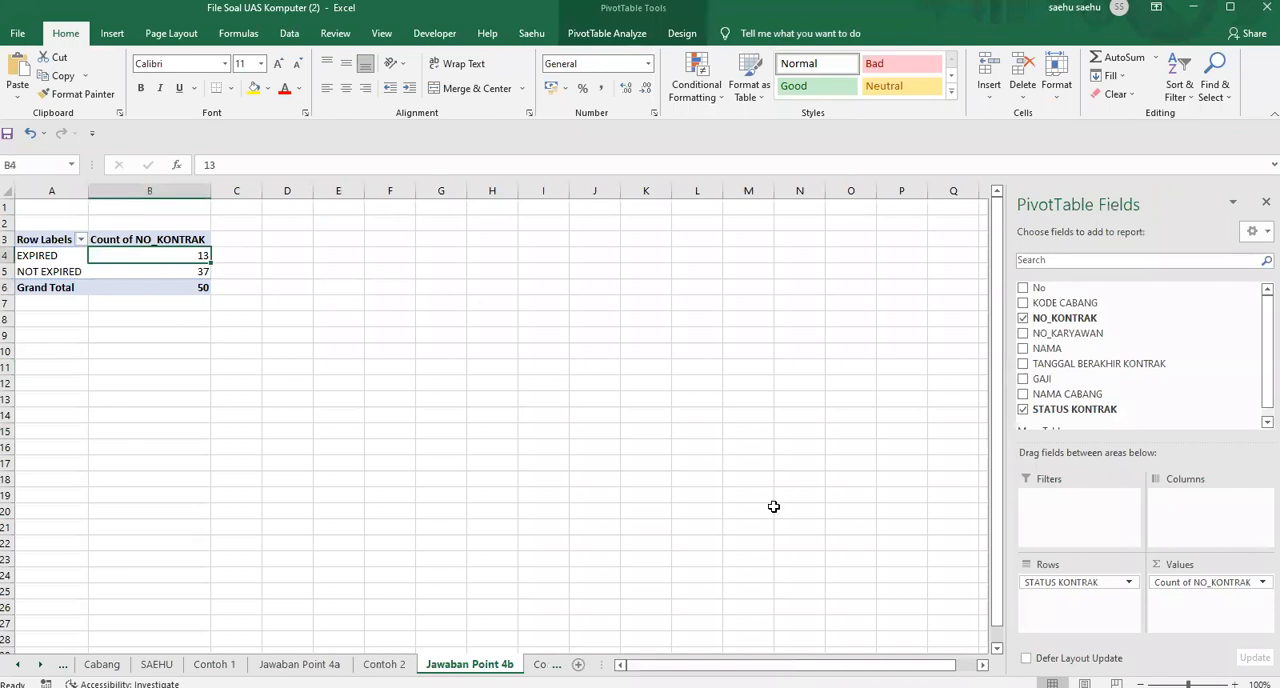
click(1259, 584)
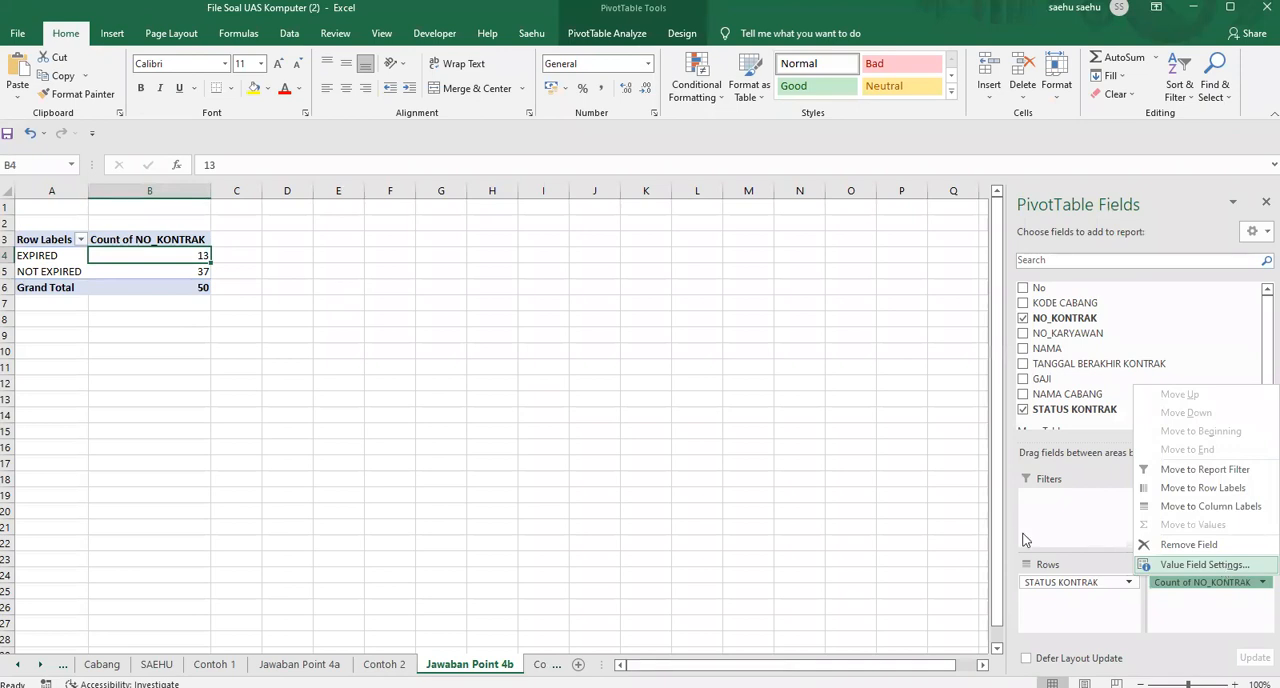
click(1221, 563)
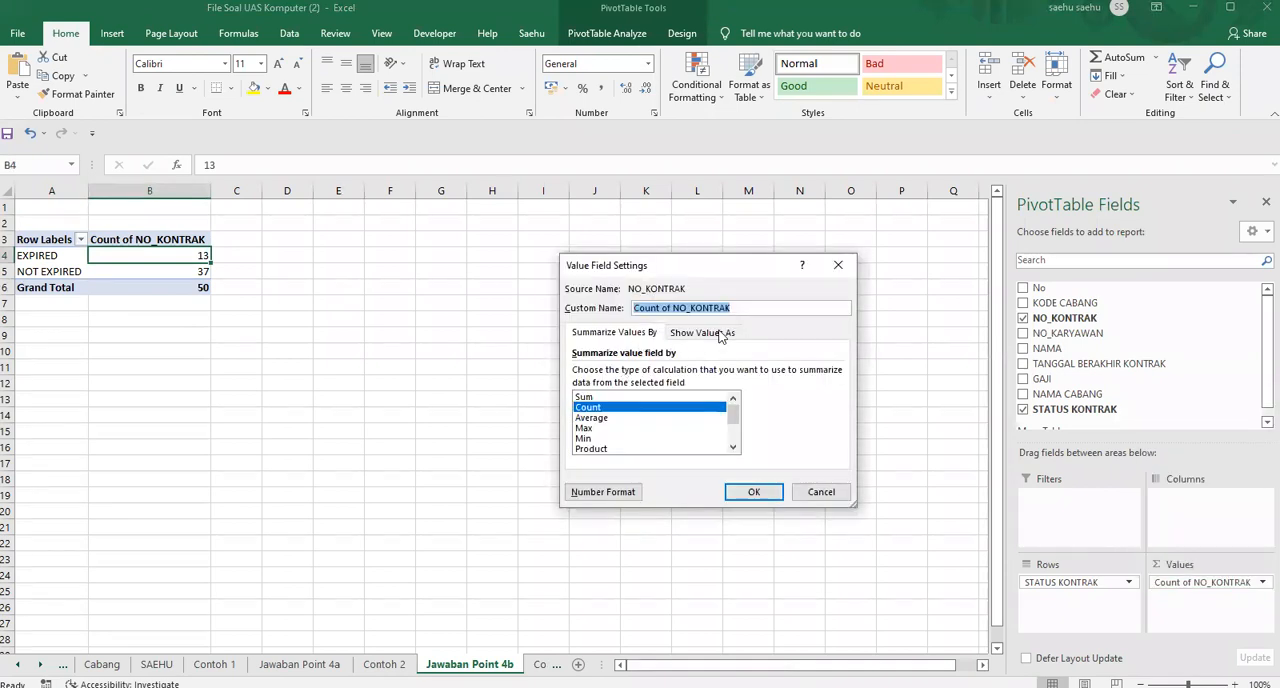
click(719, 334)
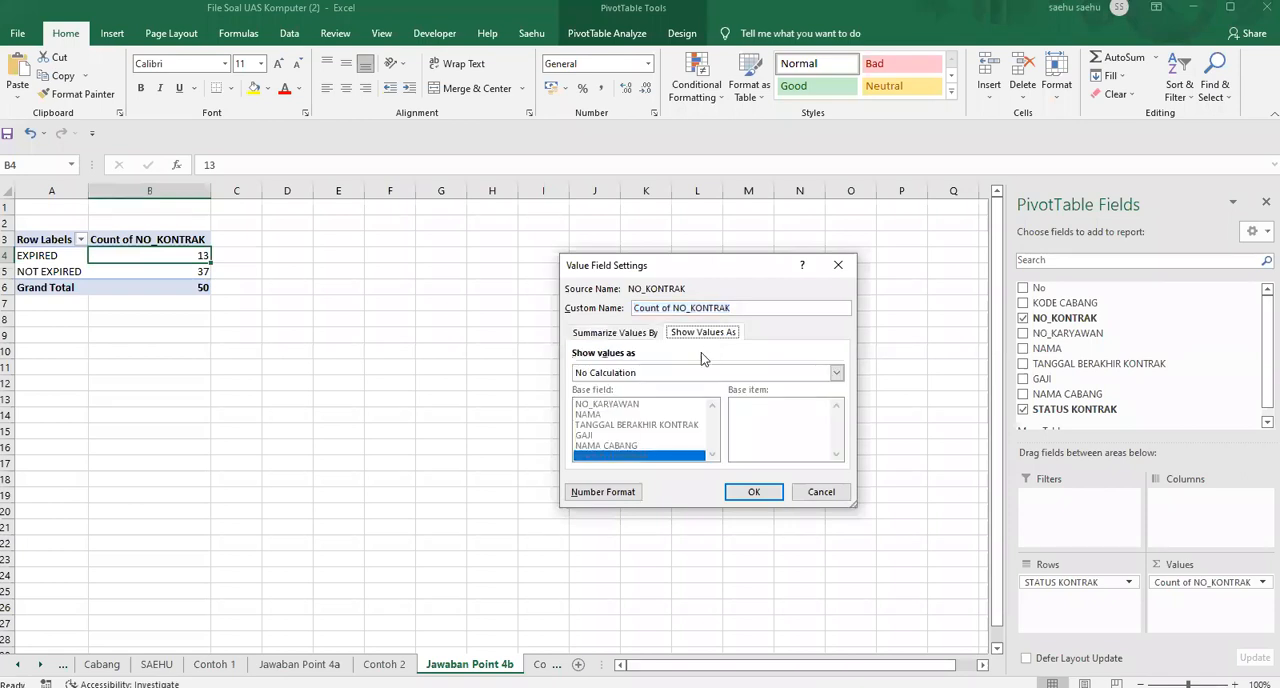
click(669, 370)
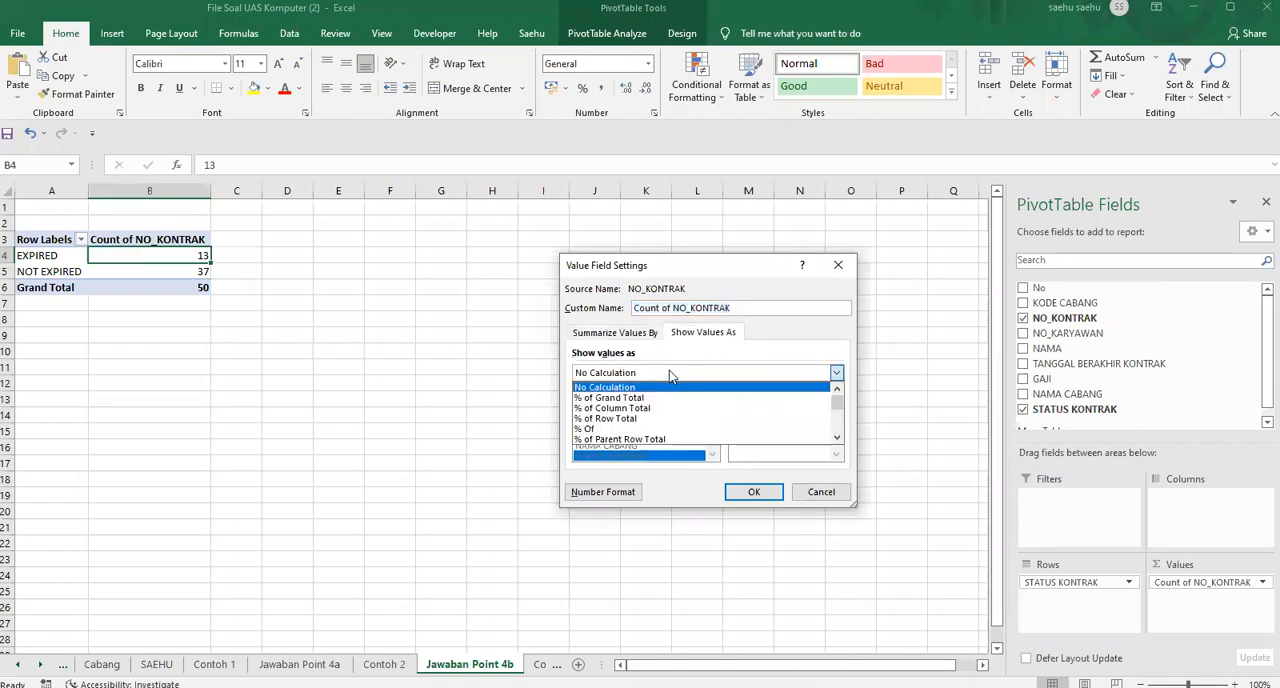
click(605, 398)
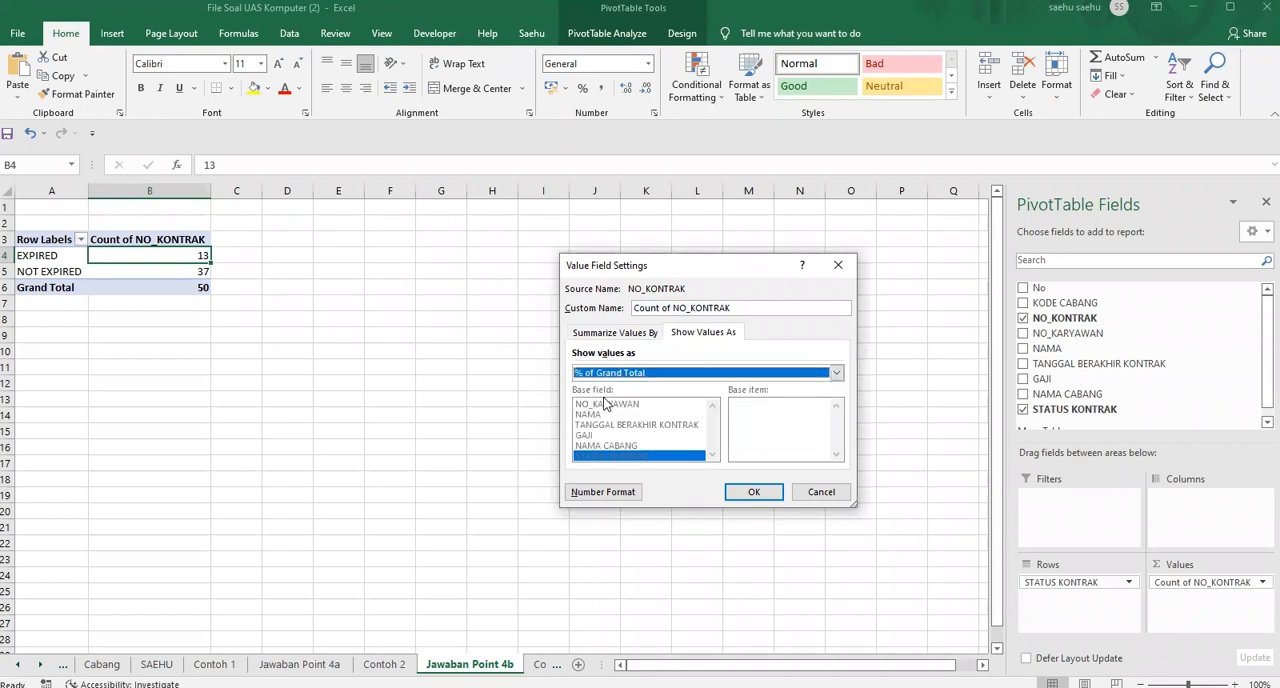
click(753, 493)
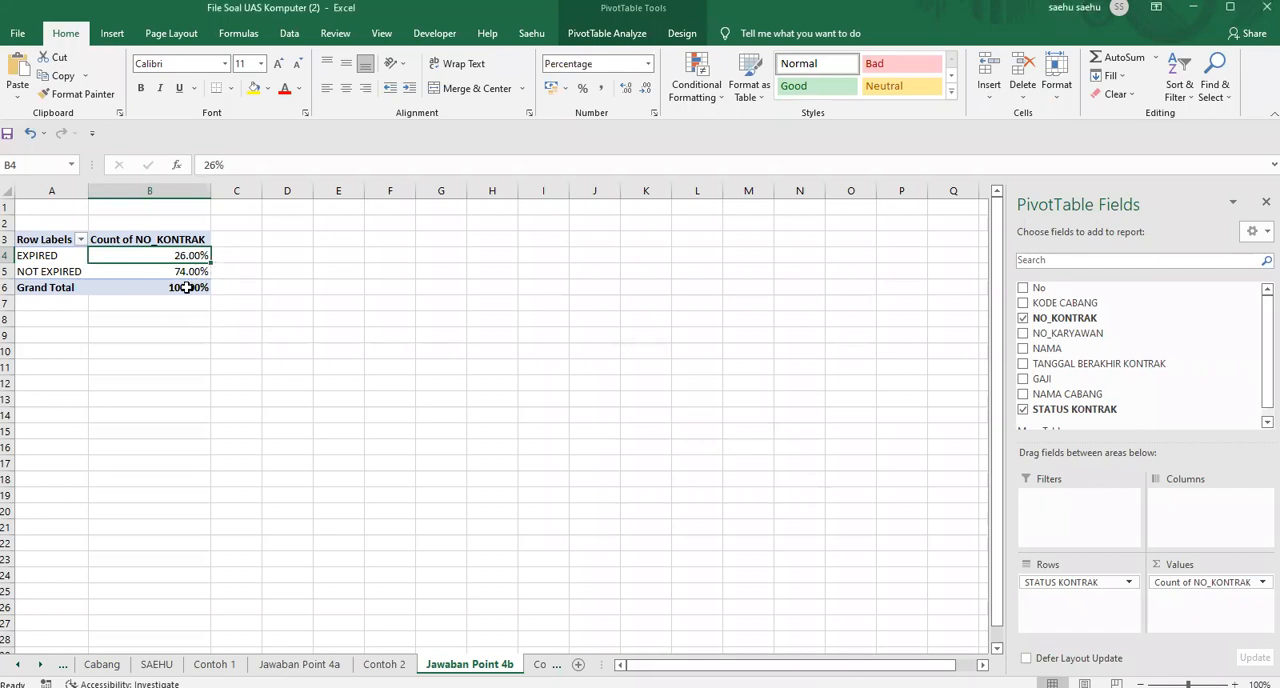
click(286, 286)
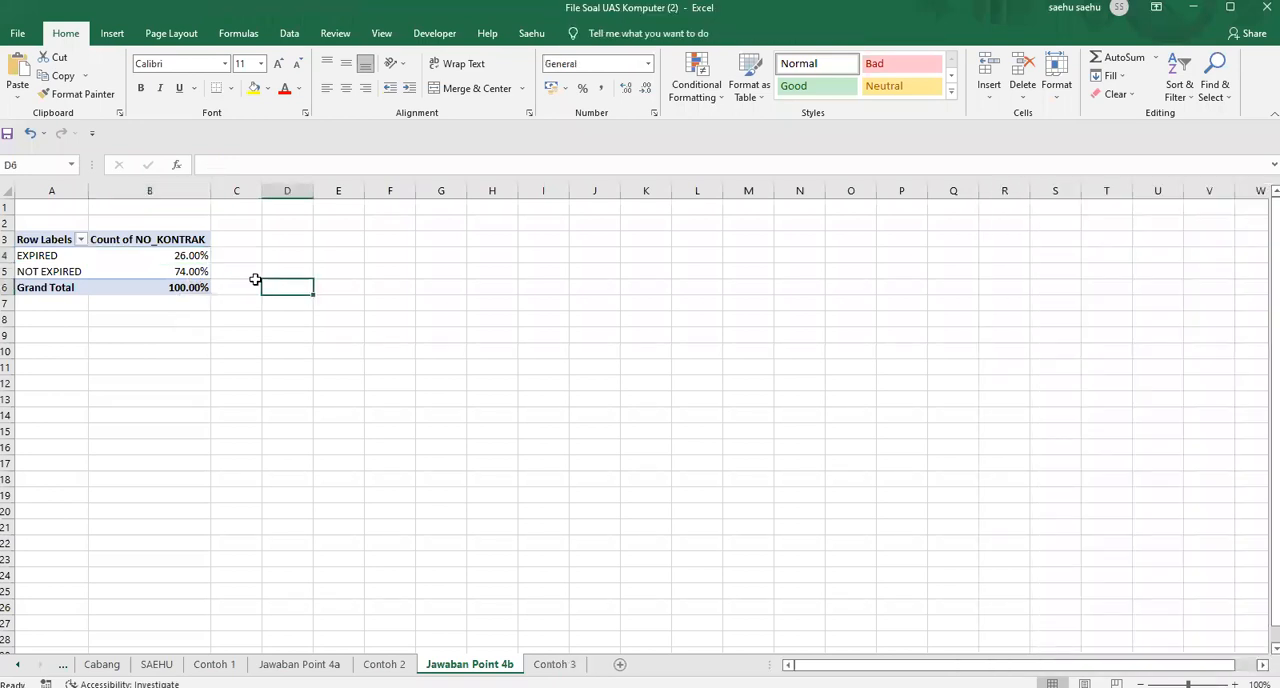
Insert a 3-D pie chart from the pivot table, placed beside it and enlarged to span about columns E to M and rows 2 to 20
click(160, 256)
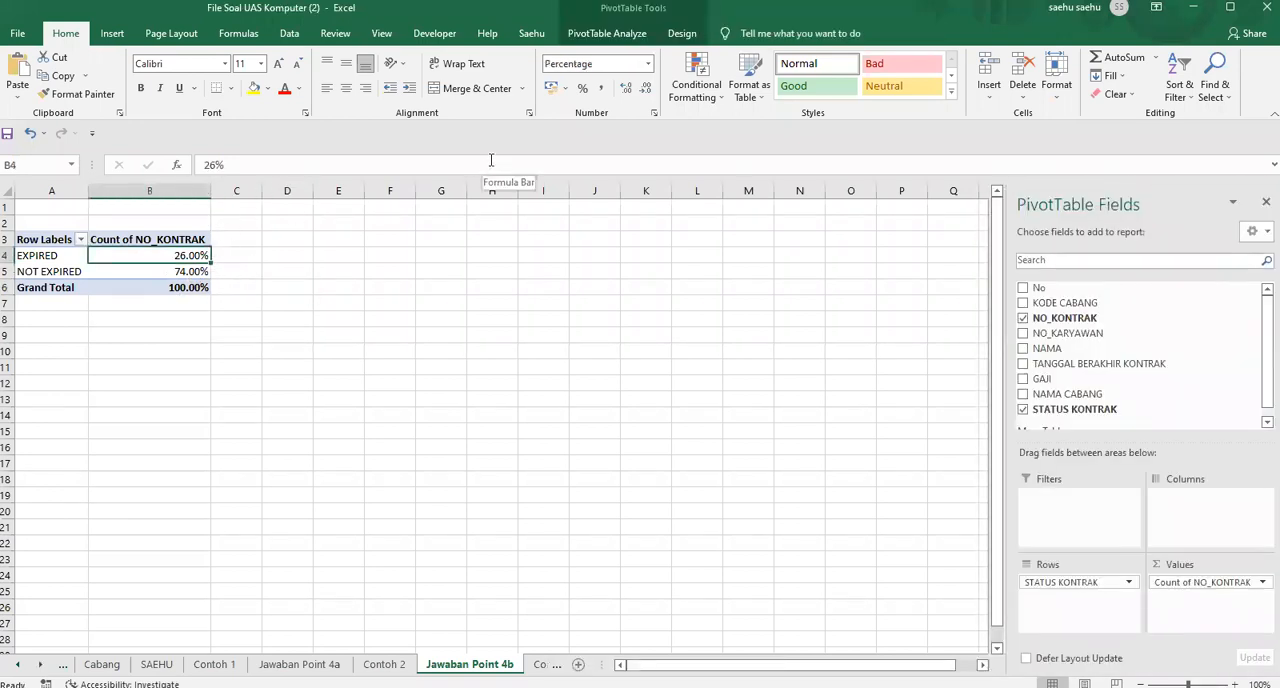
click(352, 301)
click(181, 258)
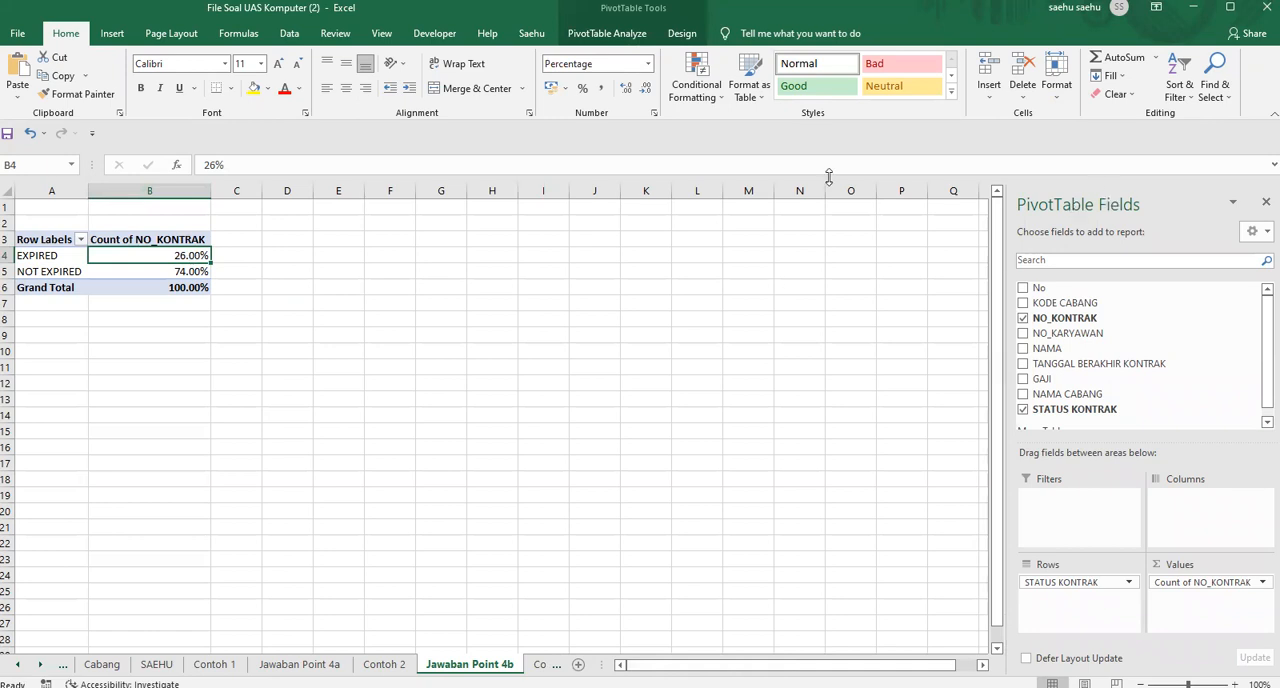
click(67, 256)
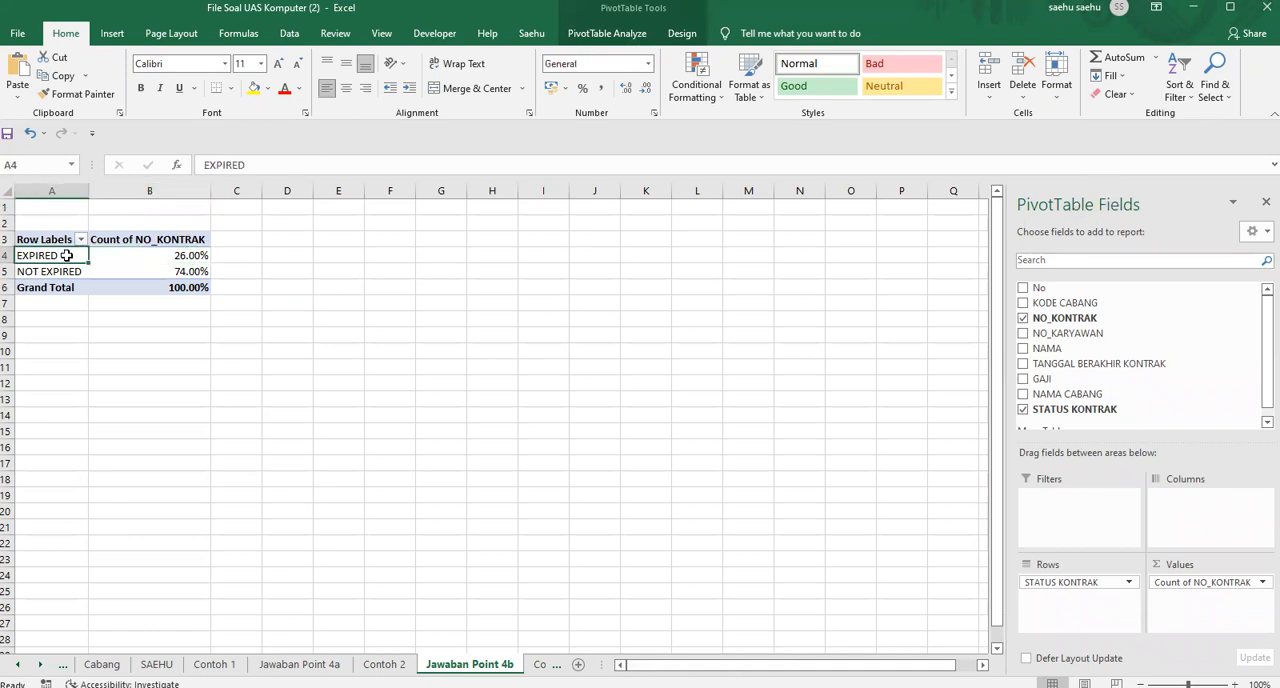
click(112, 34)
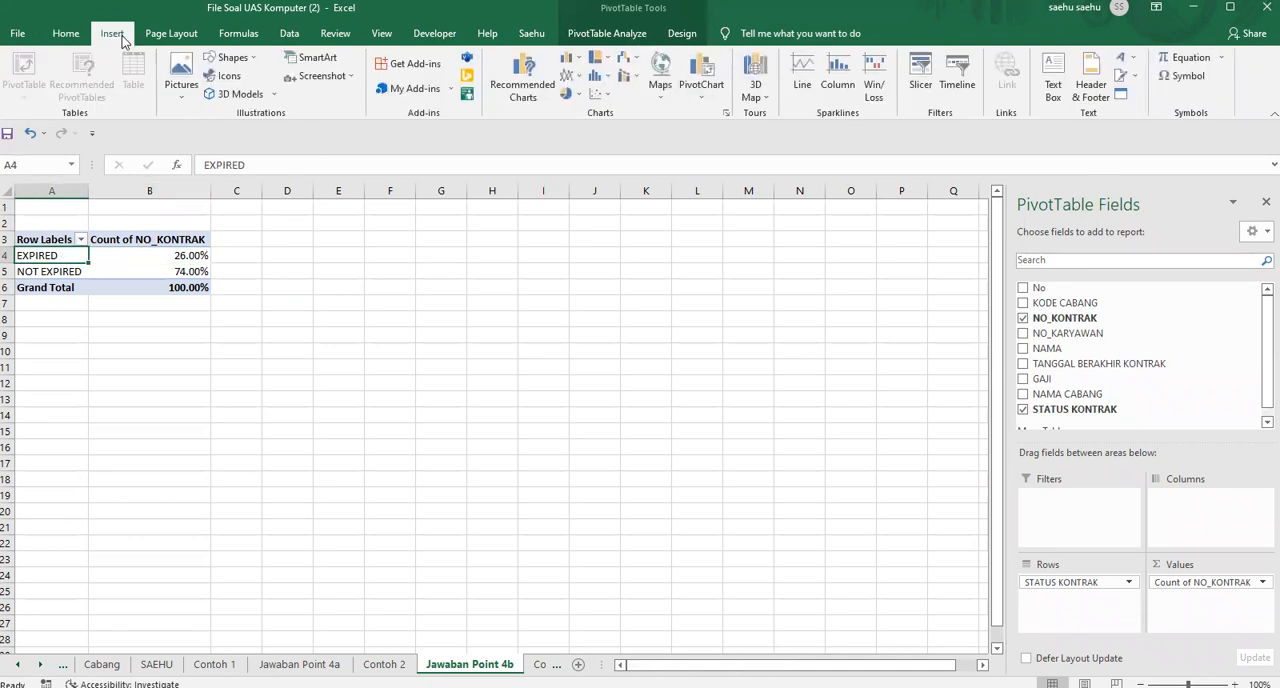
click(576, 96)
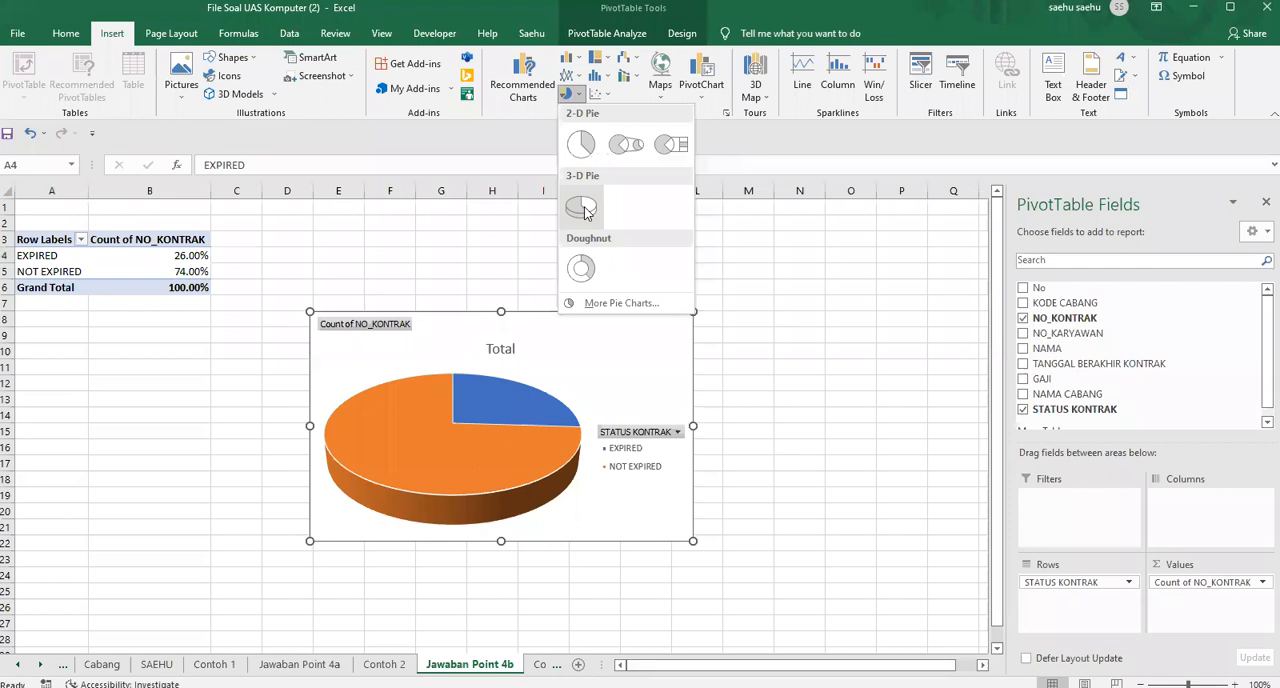
click(584, 208)
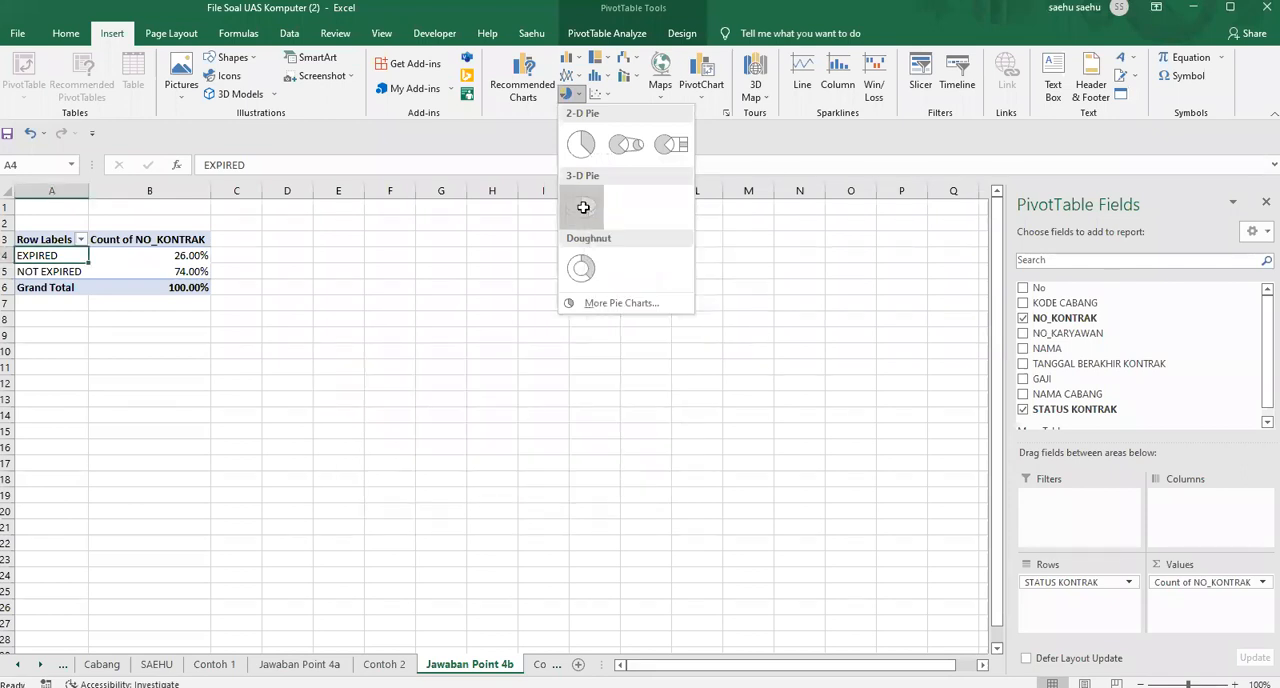
drag(580, 337, 577, 238)
drag(690, 444, 777, 513)
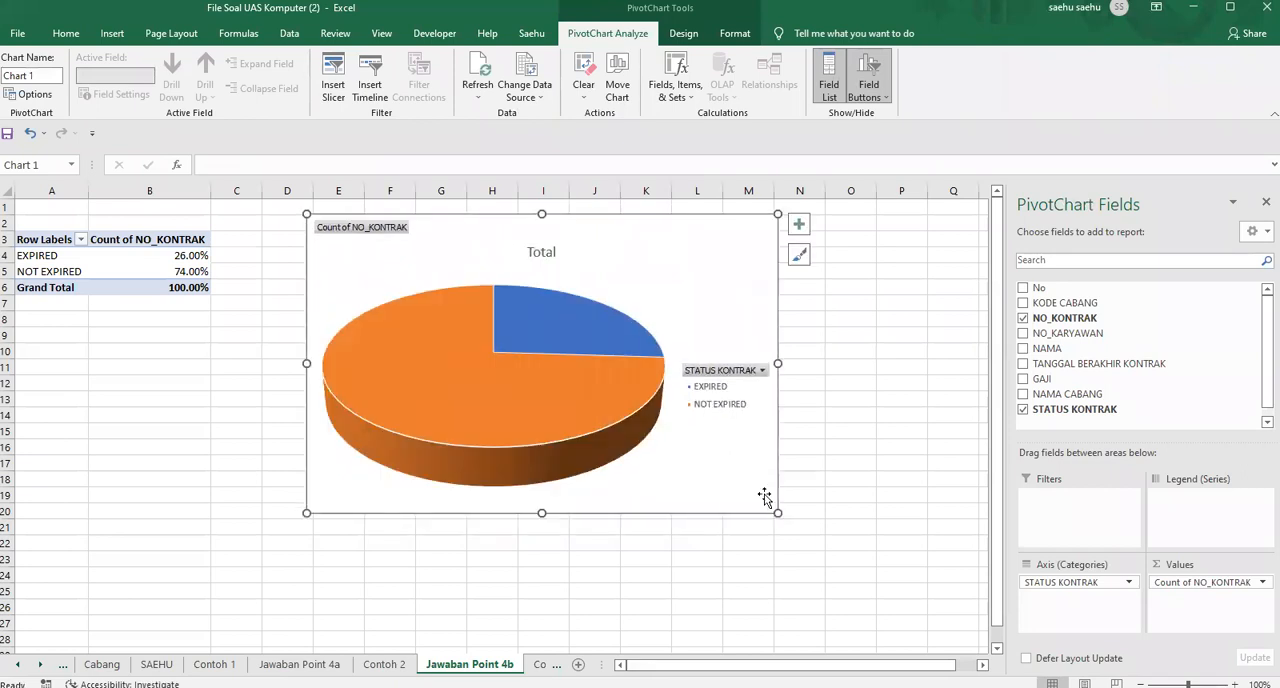
Apply the chart style with a gray gradient background and dark percentage labels to the pie chart, and move the chart closer to the pivot table
right_click(548, 330)
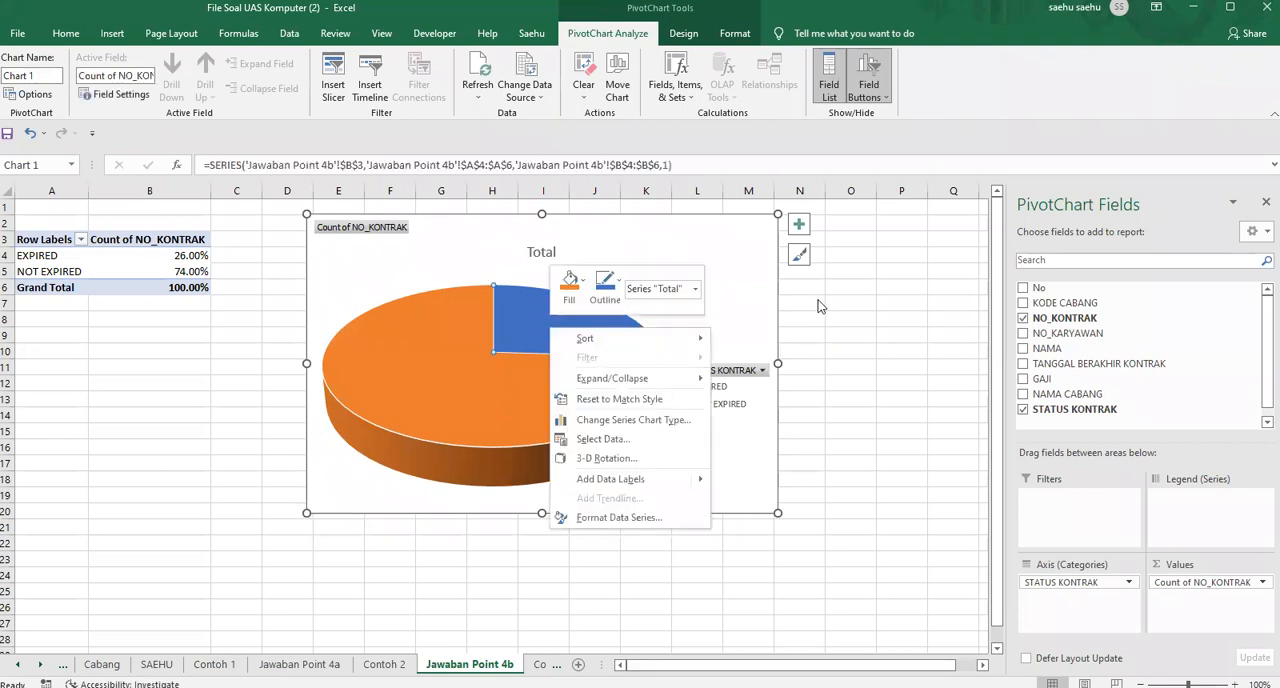
key(Escape)
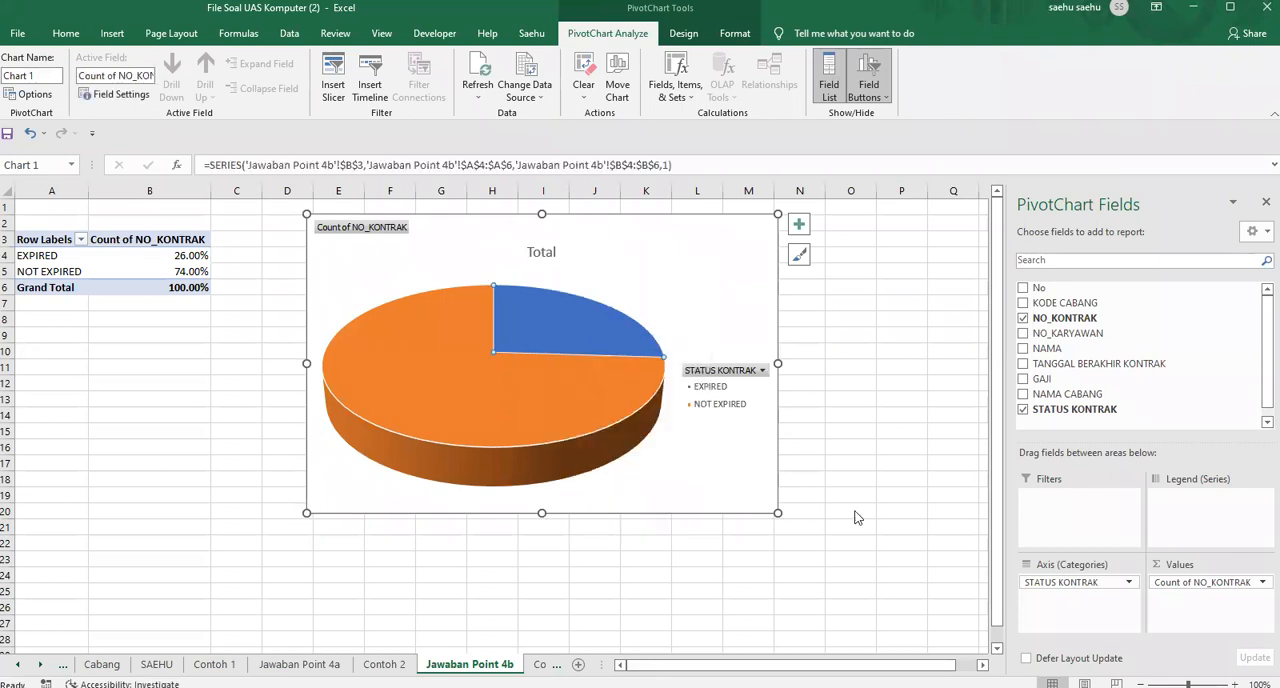
click(681, 34)
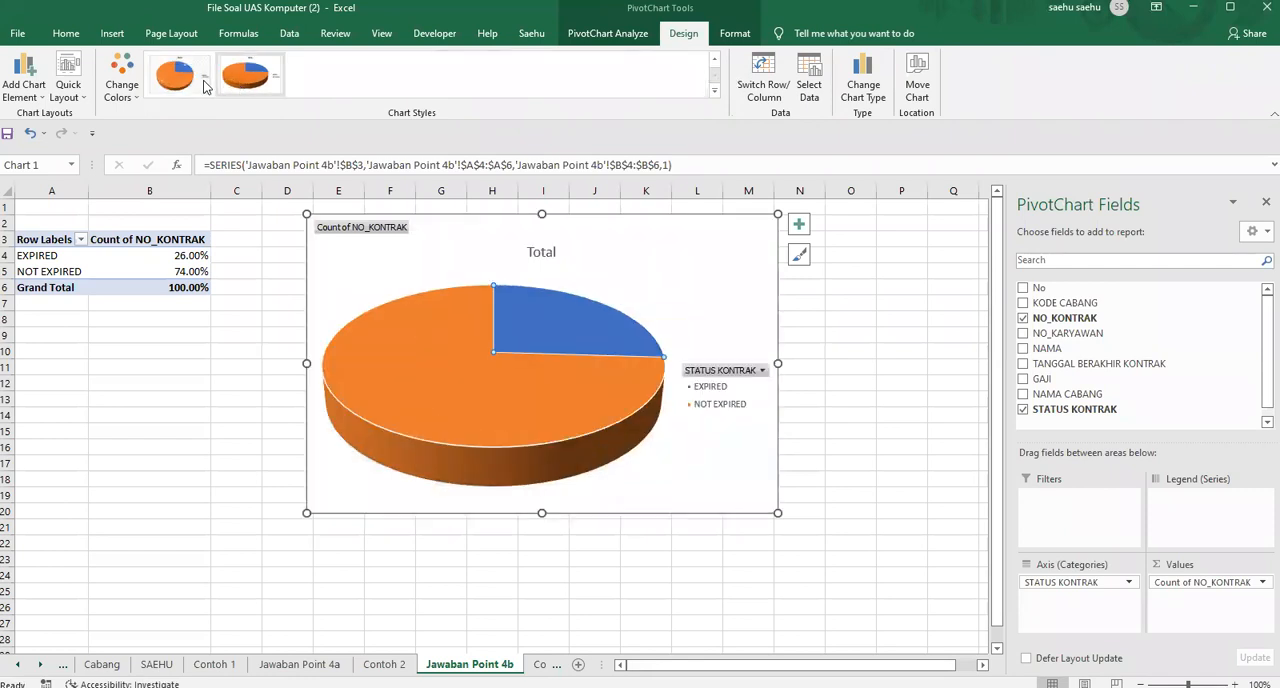
click(190, 78)
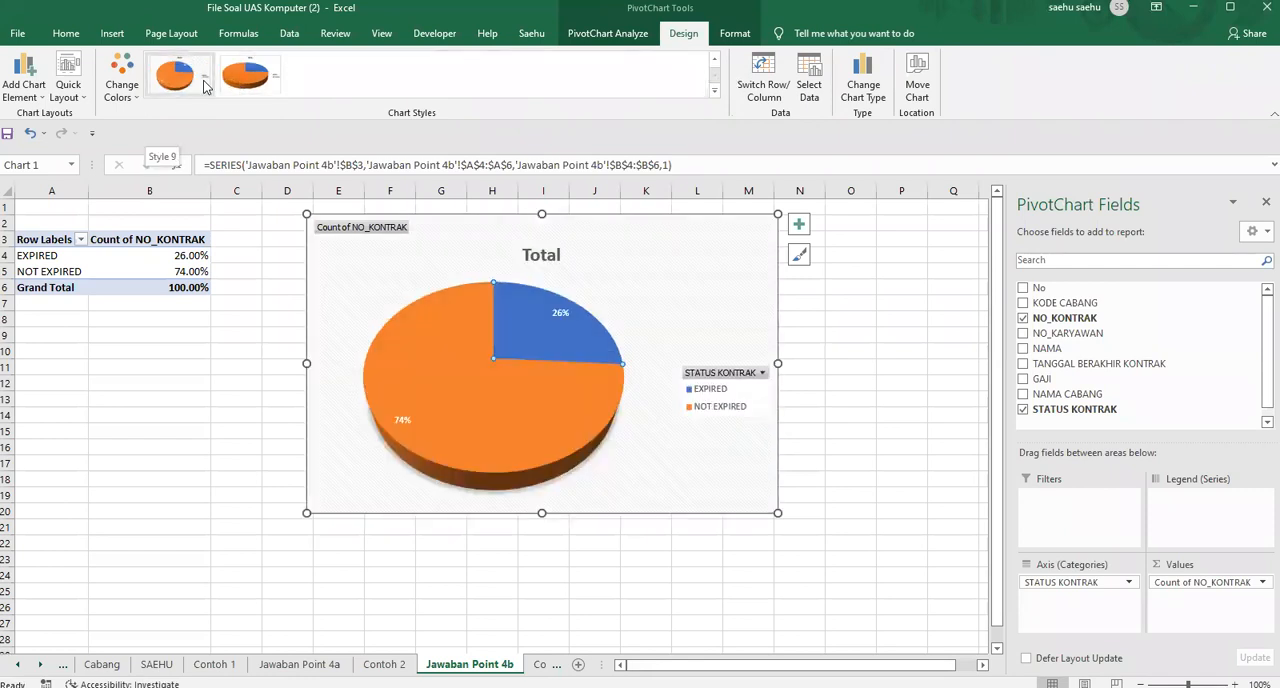
click(240, 76)
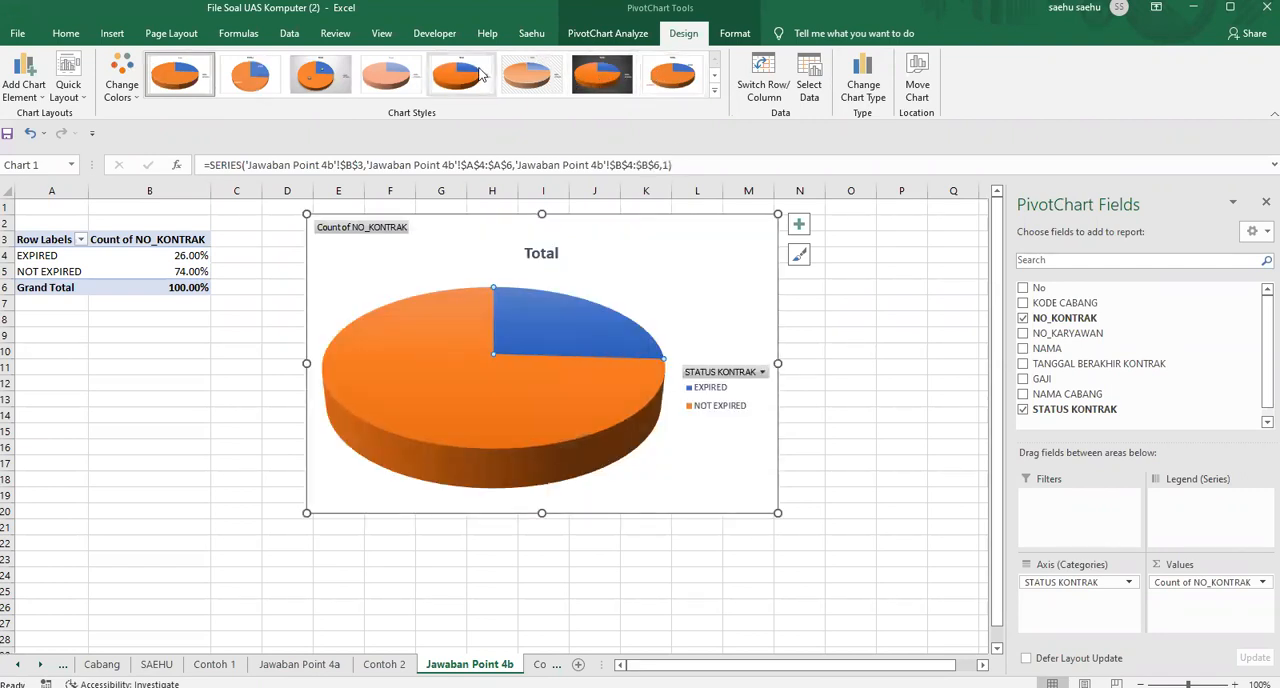
click(338, 87)
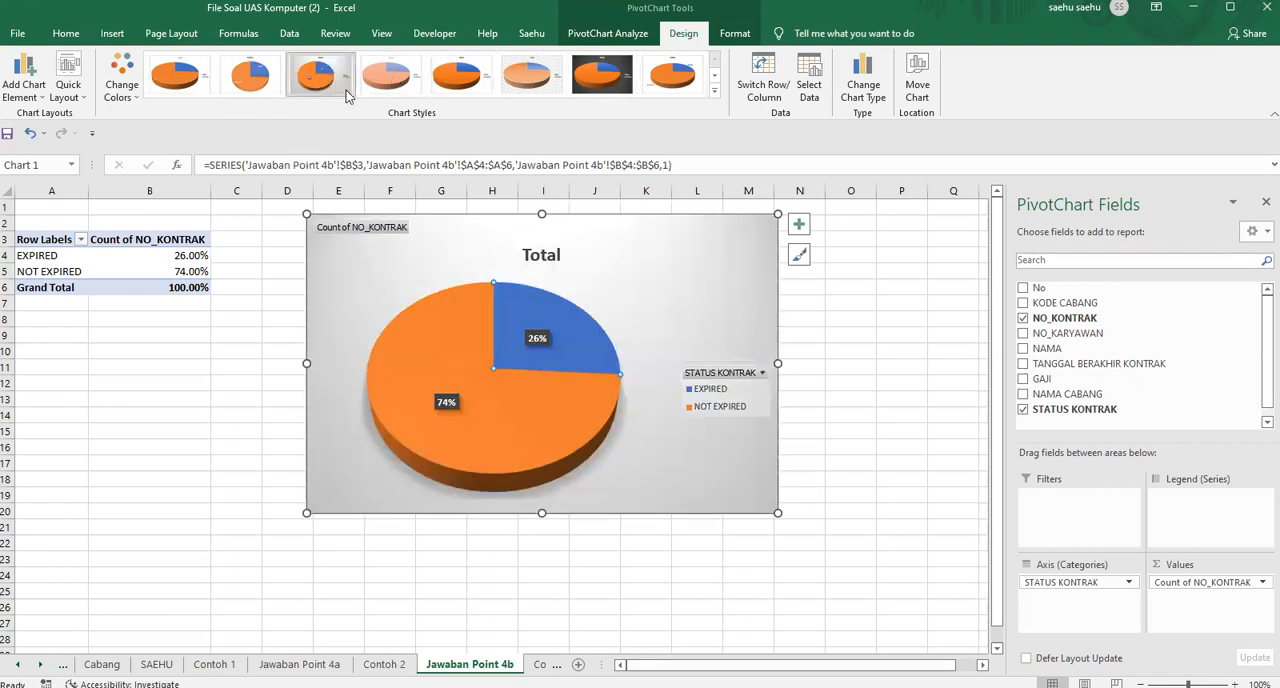
click(856, 365)
drag(720, 266, 675, 260)
click(953, 302)
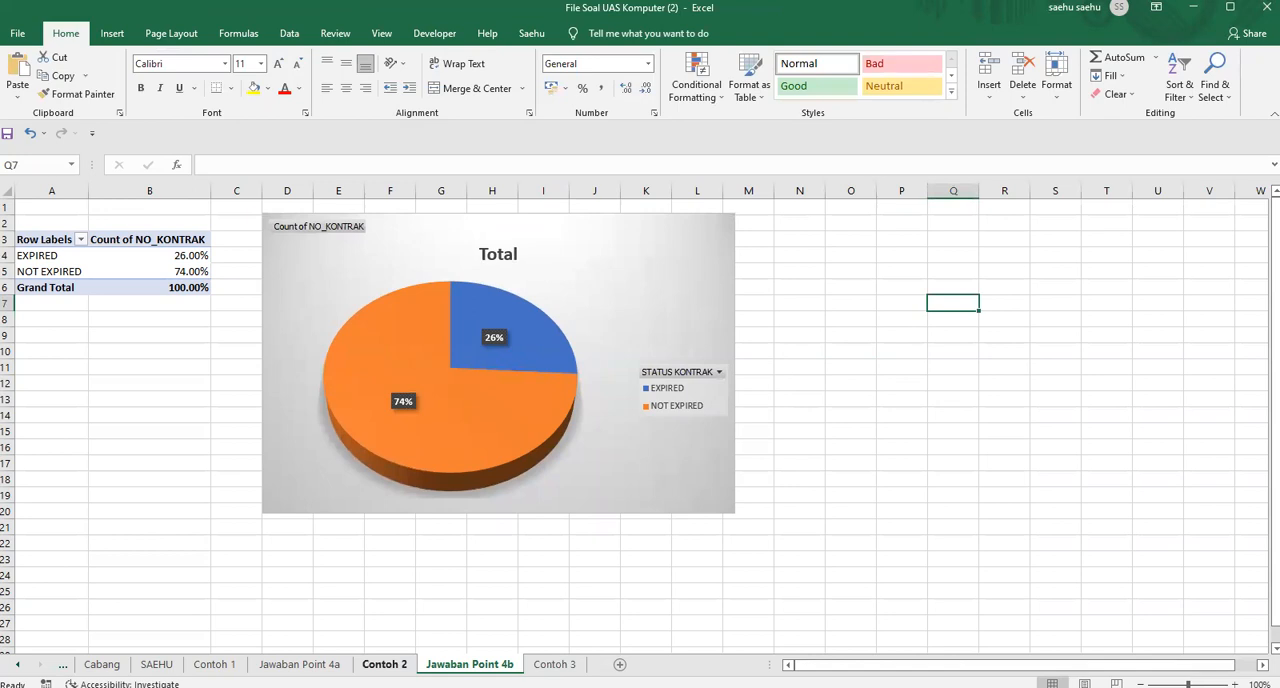
Check the layout of the Contoh 2 sample and shift the Jawaban Point 4b pie chart down to start at row 3
click(384, 664)
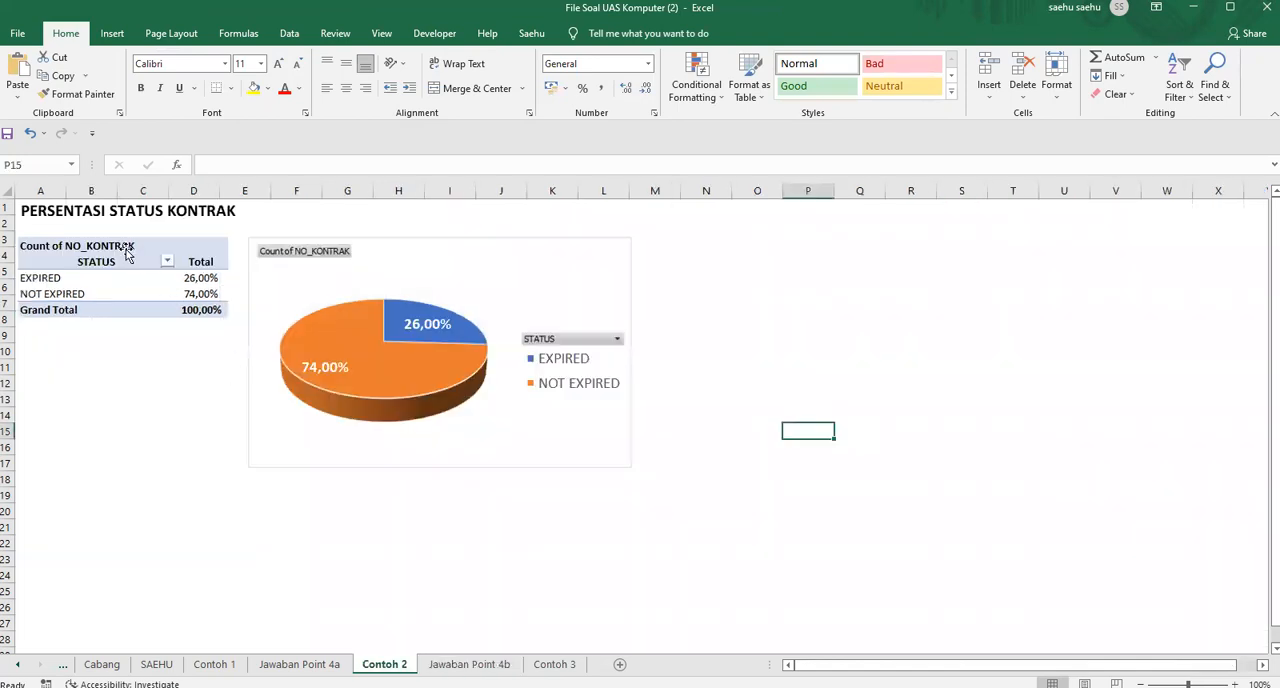
click(40, 215)
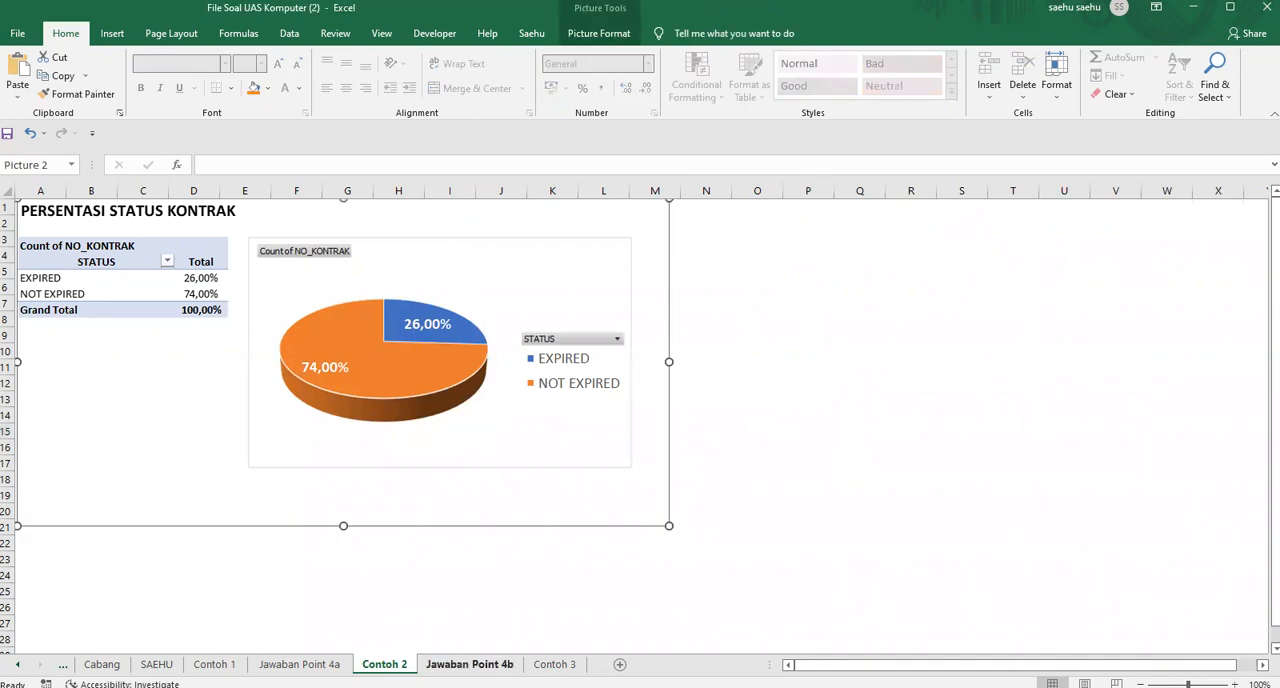
click(469, 664)
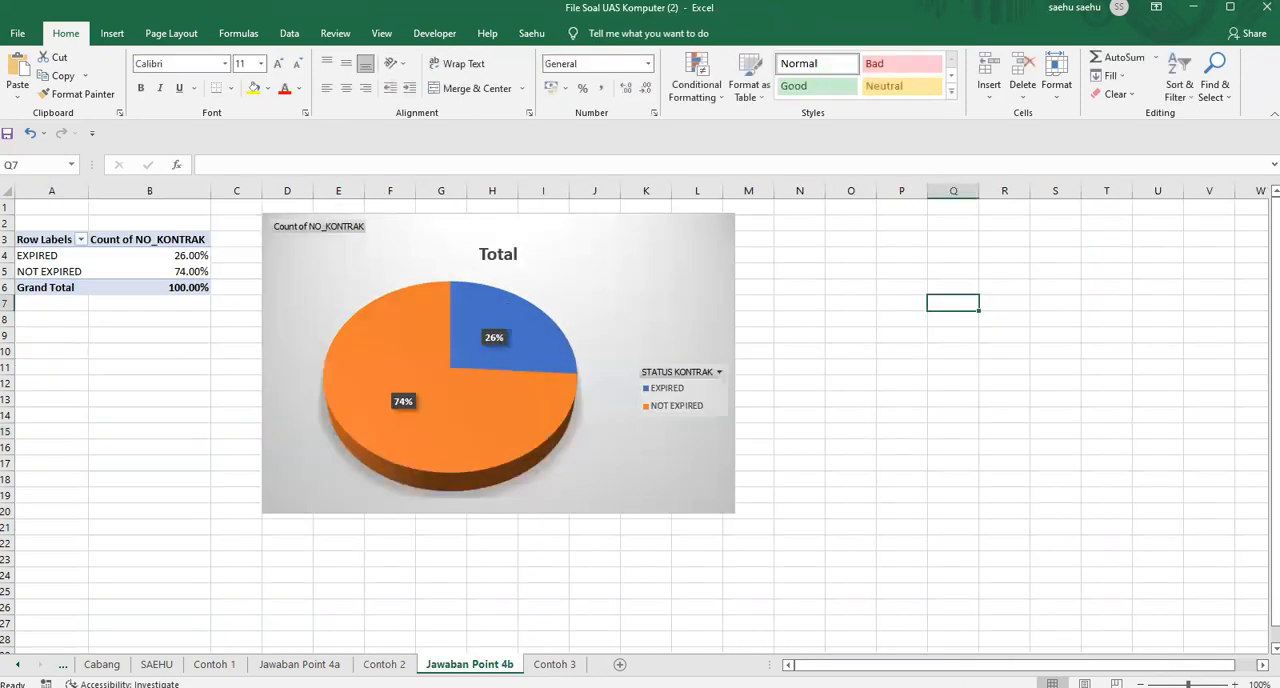
click(523, 283)
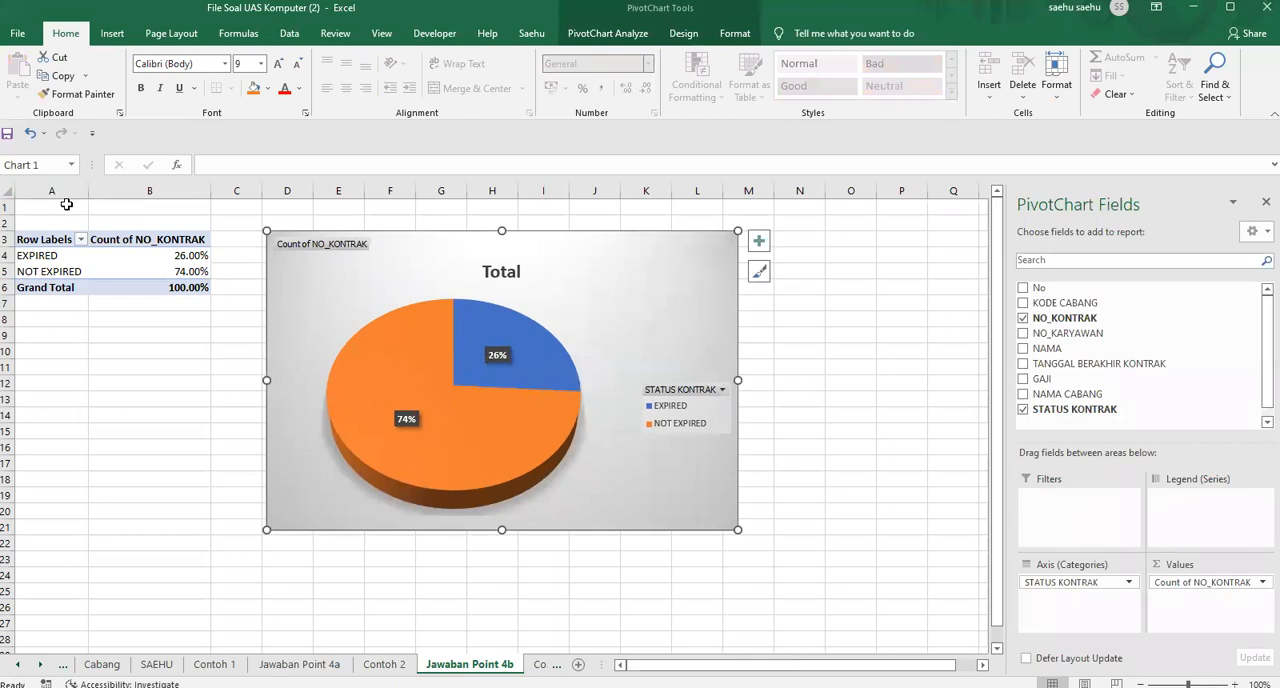
Enter the report title PERSENTASE KARYAWAN KONTRAK in cell A1 of Jawaban Point 4b
click(68, 207)
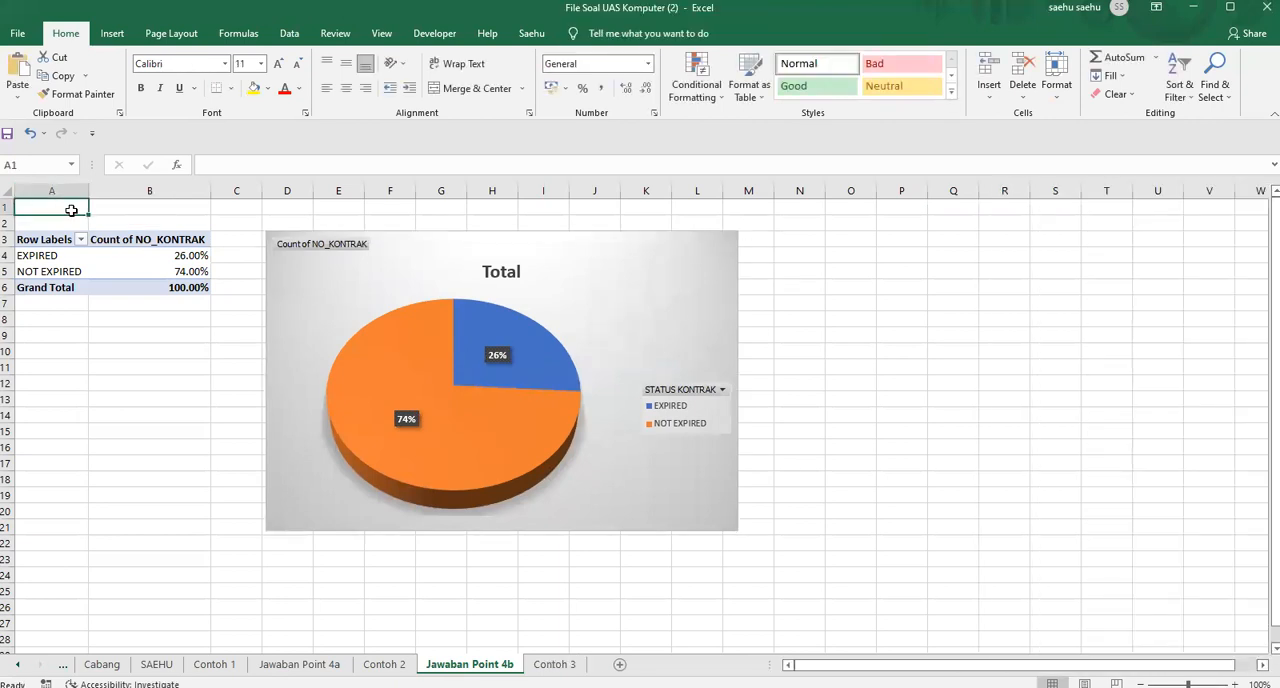
text(PERSENTASE)
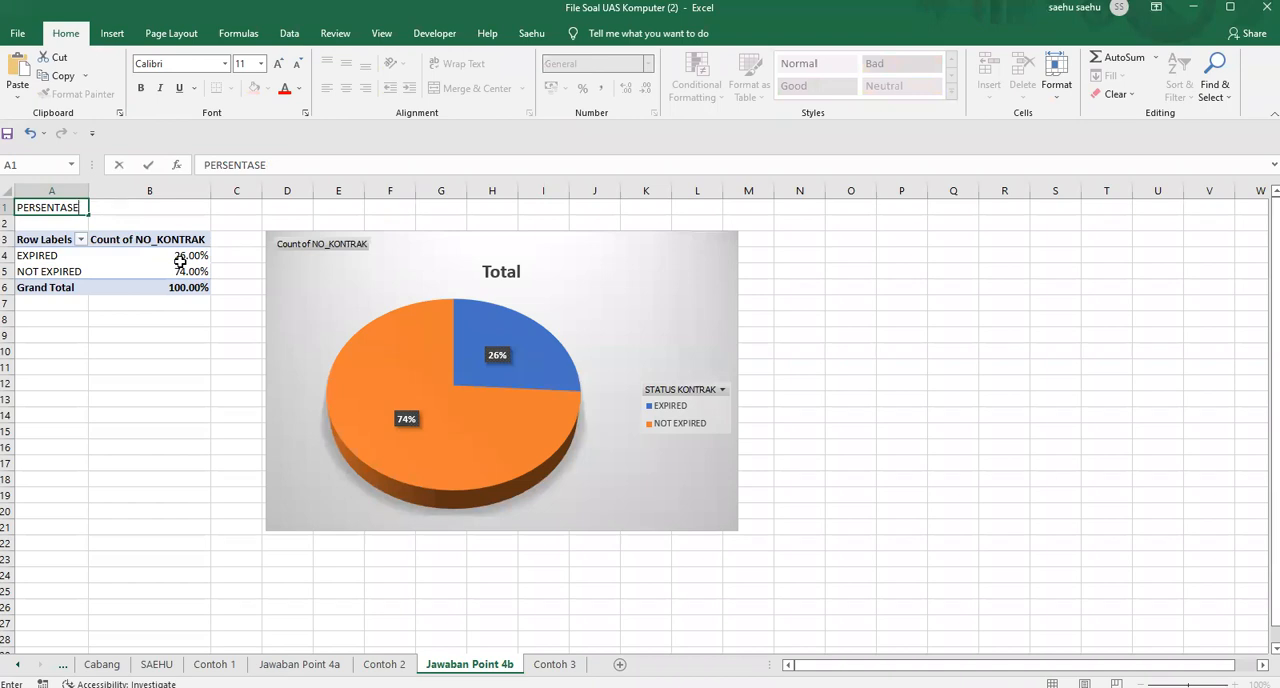
text(KARYAWAN KONTRAK)
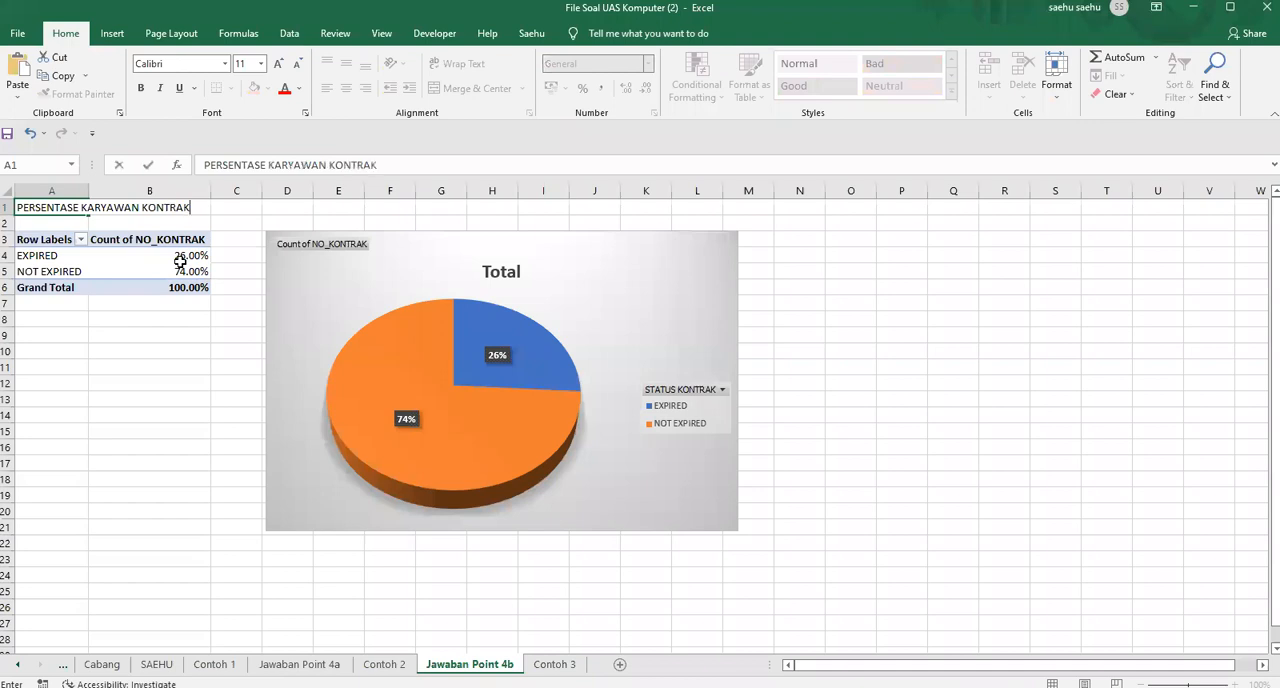
key(Tab)
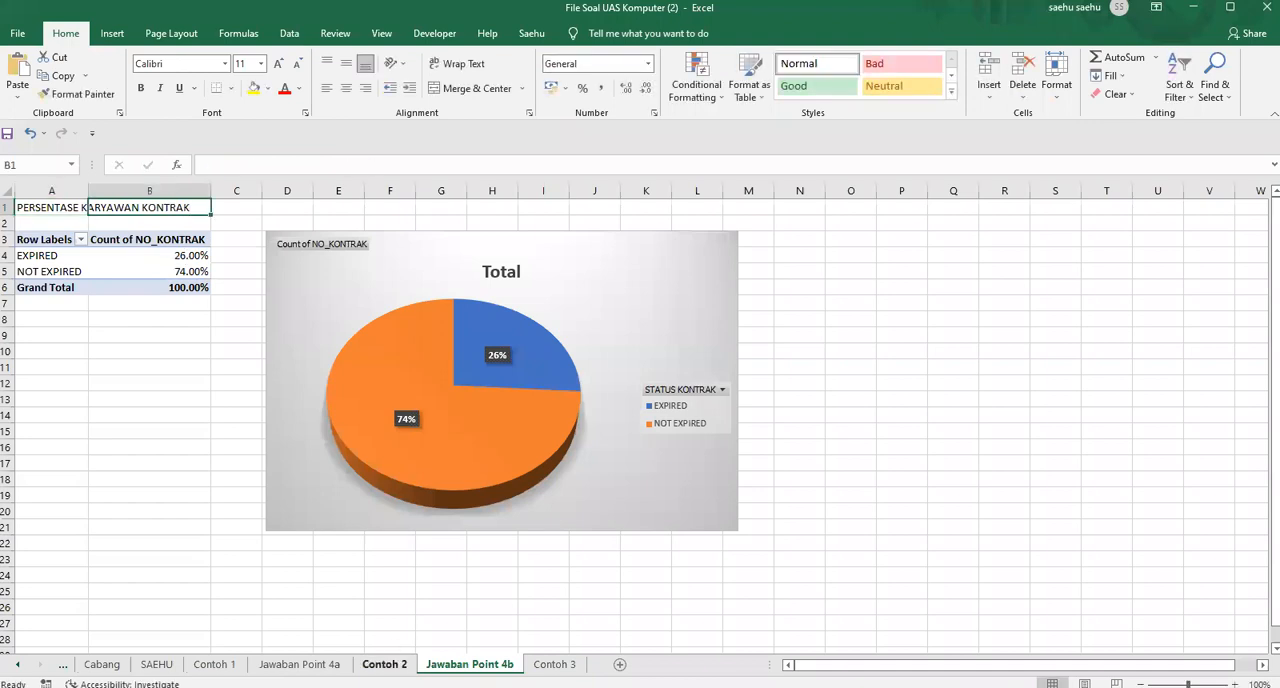
Check the Contoh 2 title and change the Jawaban Point 4b title in cell A1 to PERSENTASE STATUS KARYAWAN KONTRAK
click(384, 664)
click(462, 664)
click(33, 205)
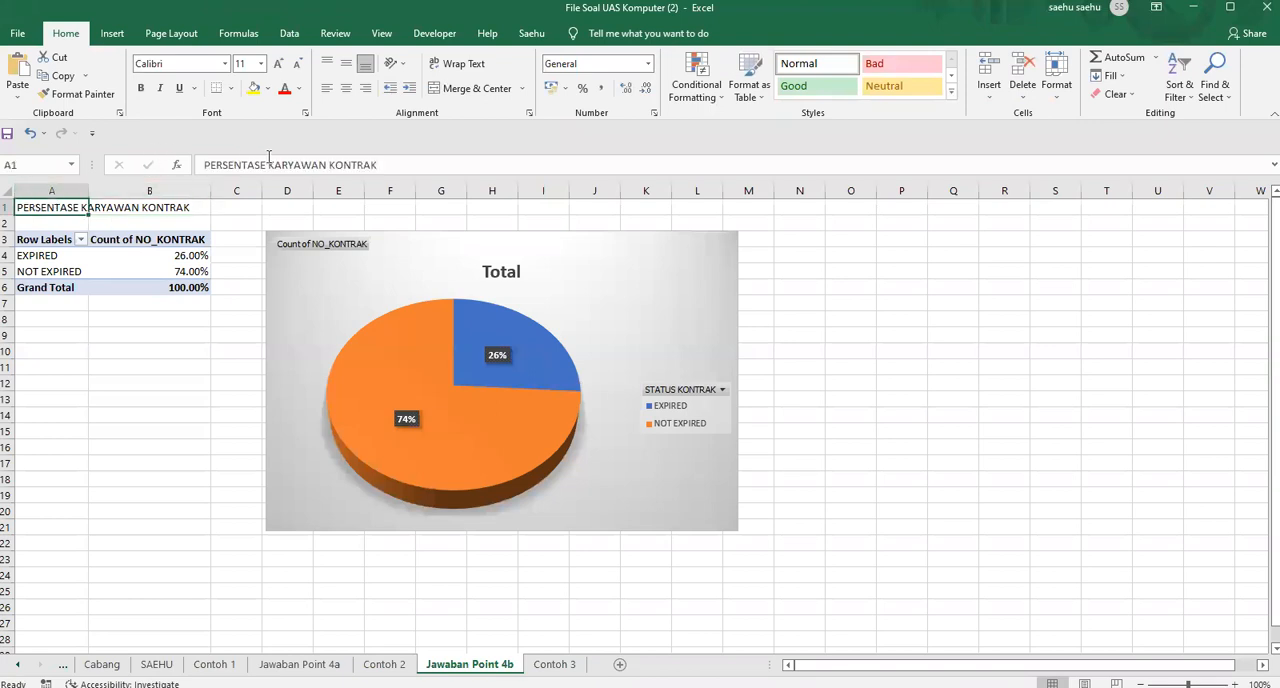
key(F2)
key(ctrl+Left)
key(ctrl+Left)
text(STATUS)
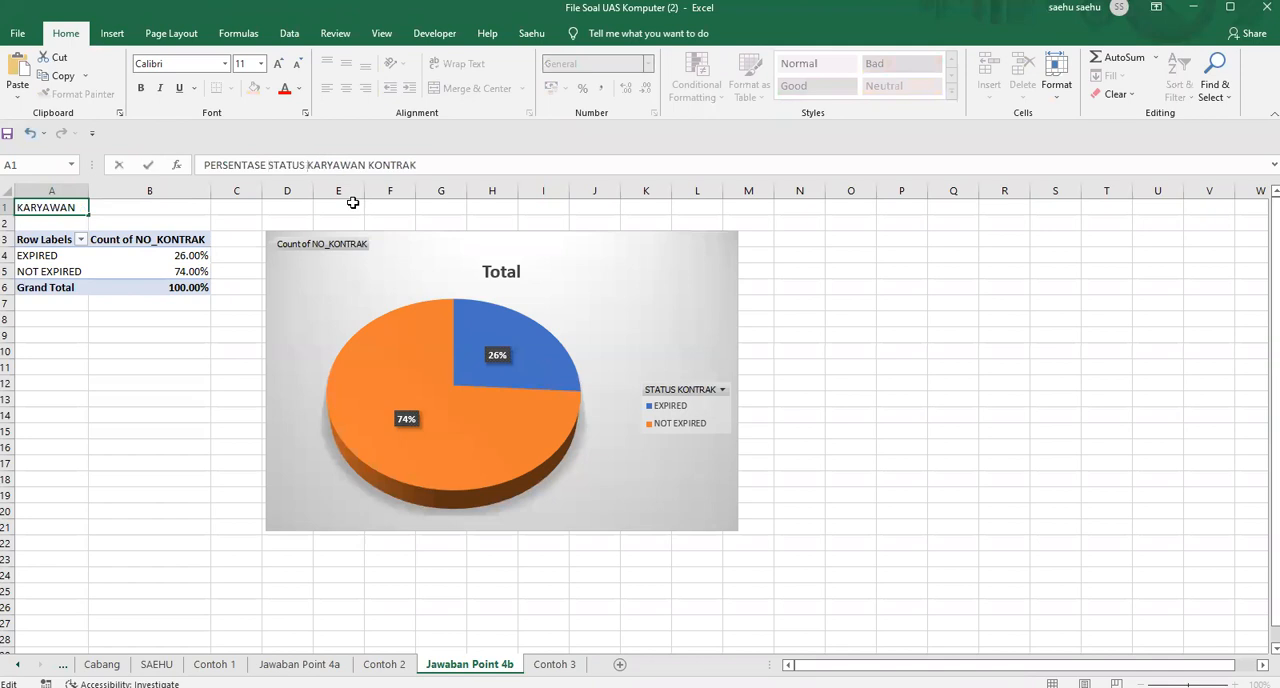
key(Return)
Make the report title in cell A1 bold and set its font size to 14
click(46, 208)
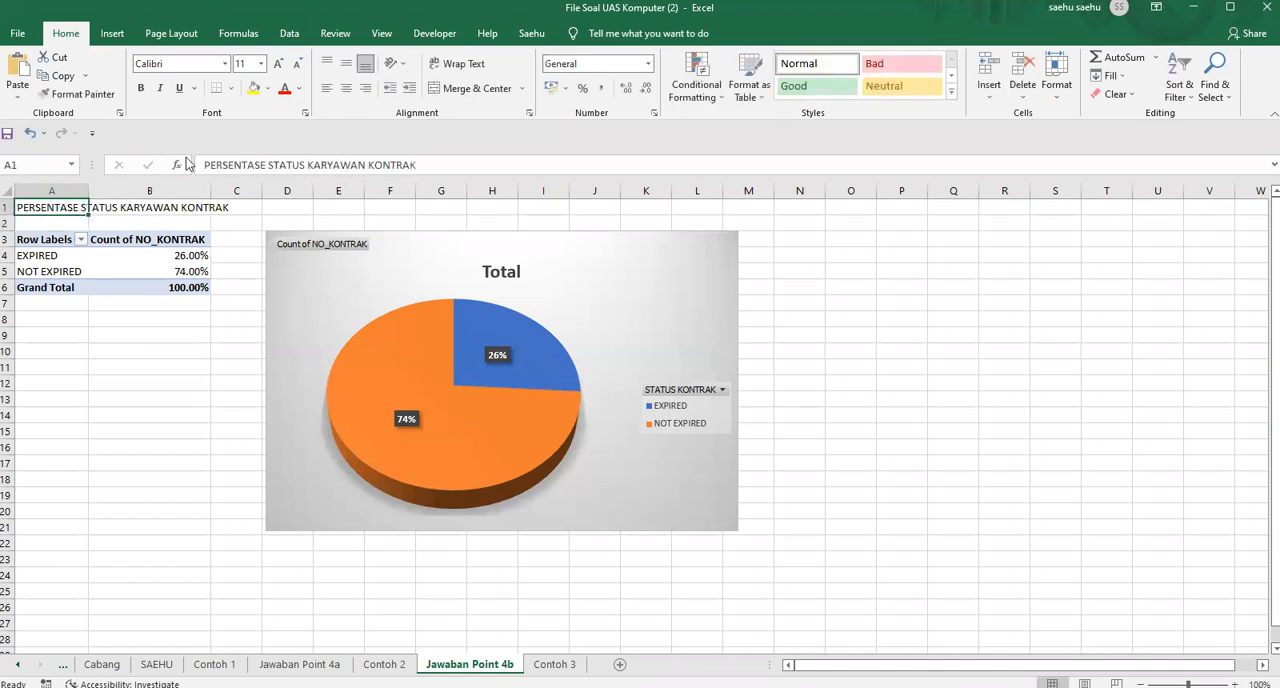
click(141, 88)
click(261, 64)
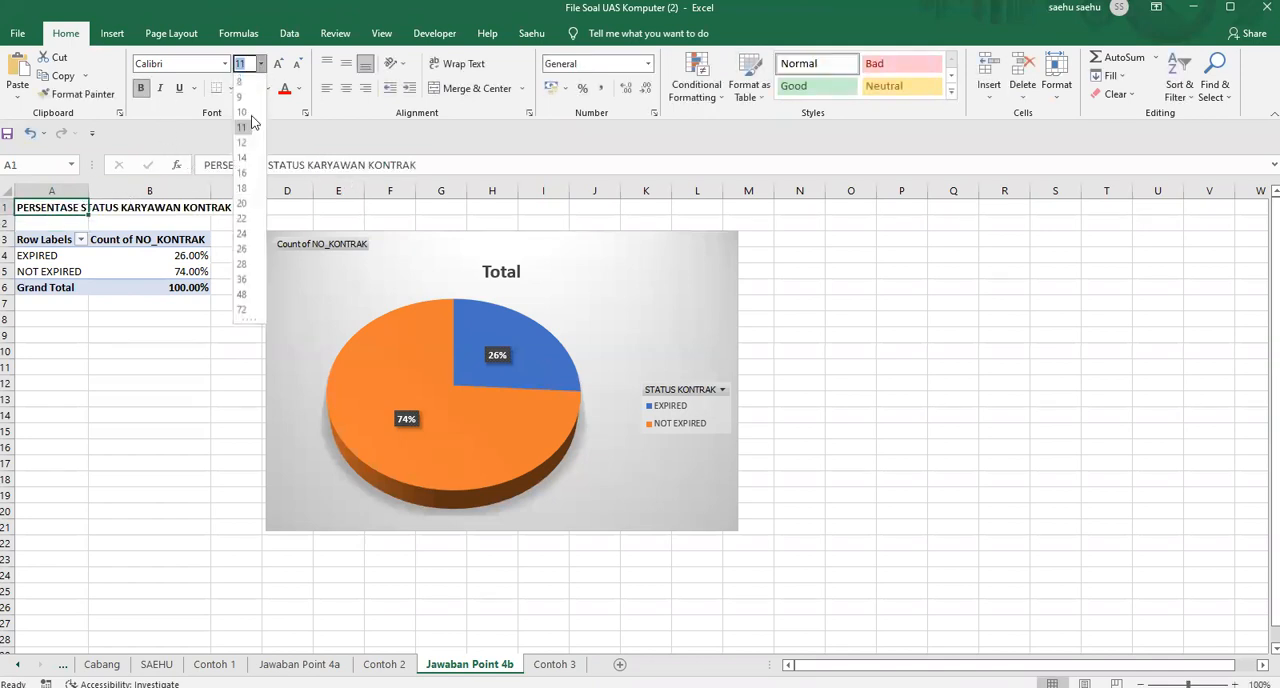
click(244, 160)
click(204, 354)
Hide the gridlines on Jawaban Point 4b and nudge the pie chart slightly closer to the pivot table
drag(548, 246, 546, 246)
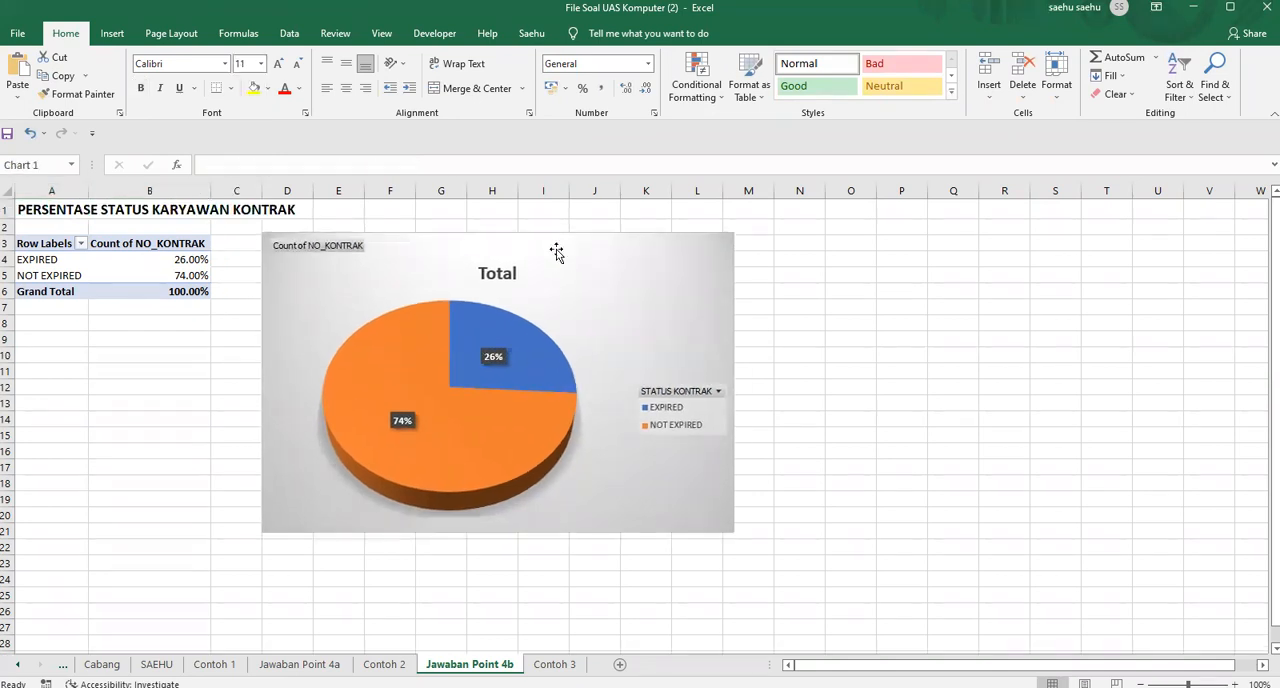
click(382, 34)
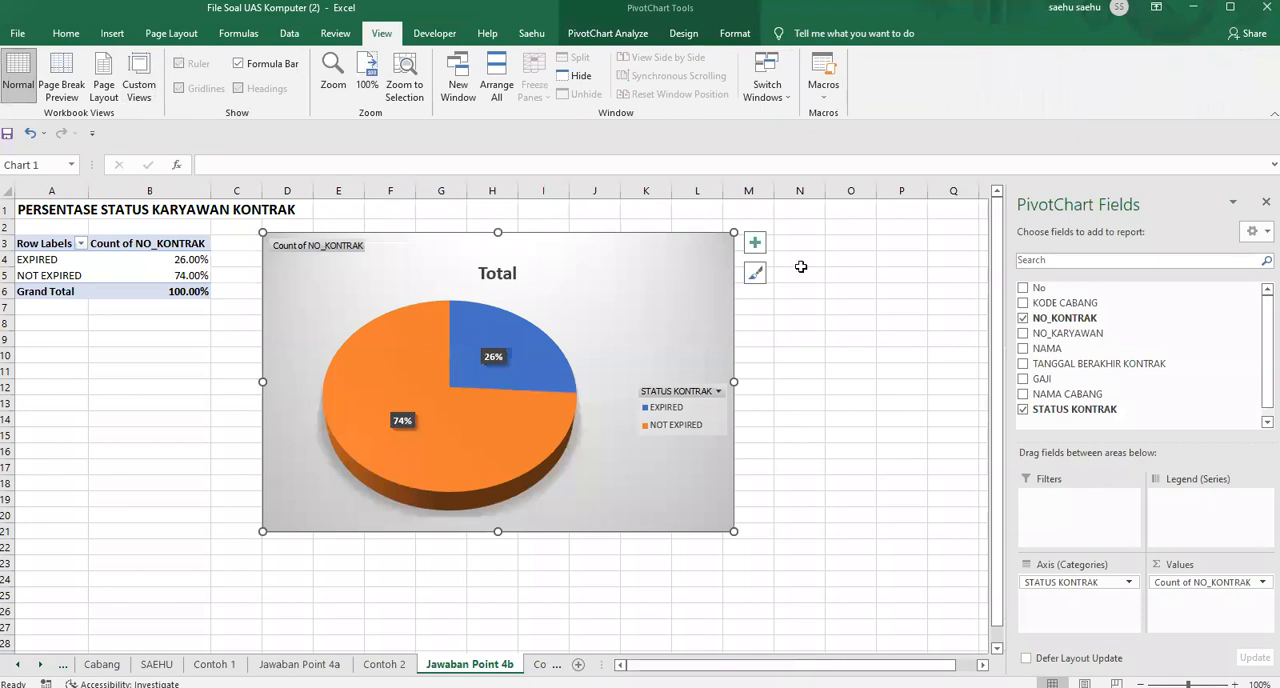
click(852, 264)
click(177, 89)
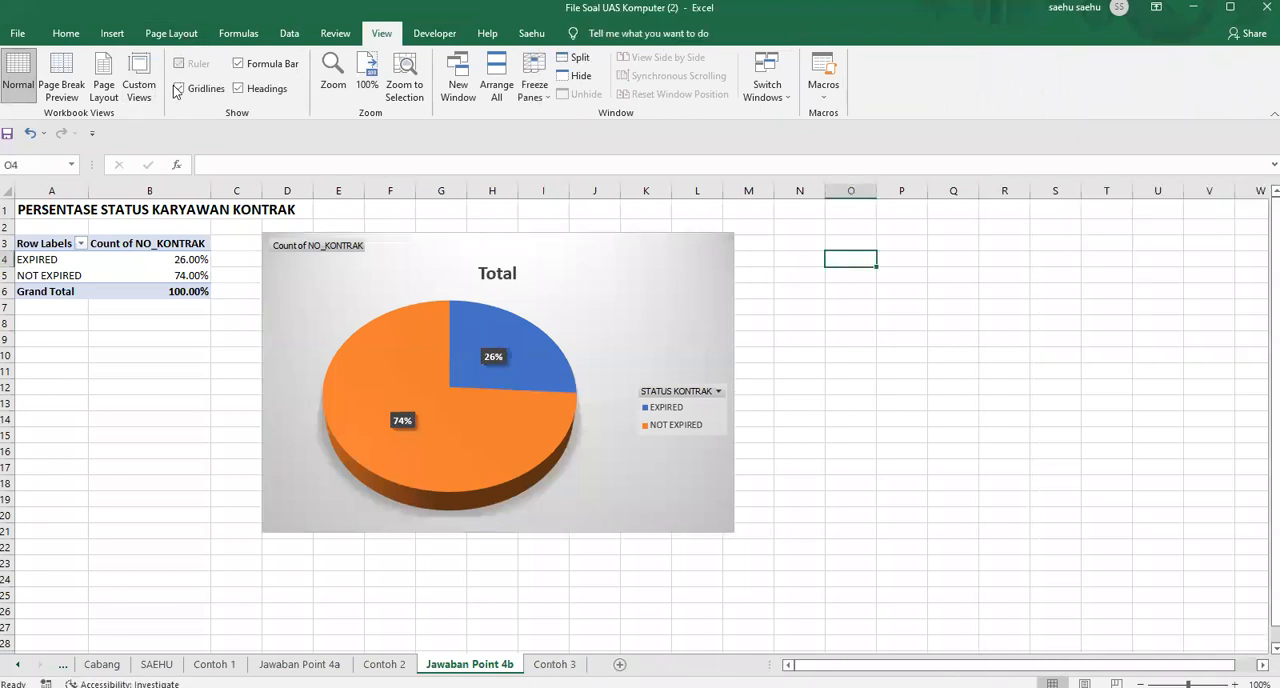
click(830, 290)
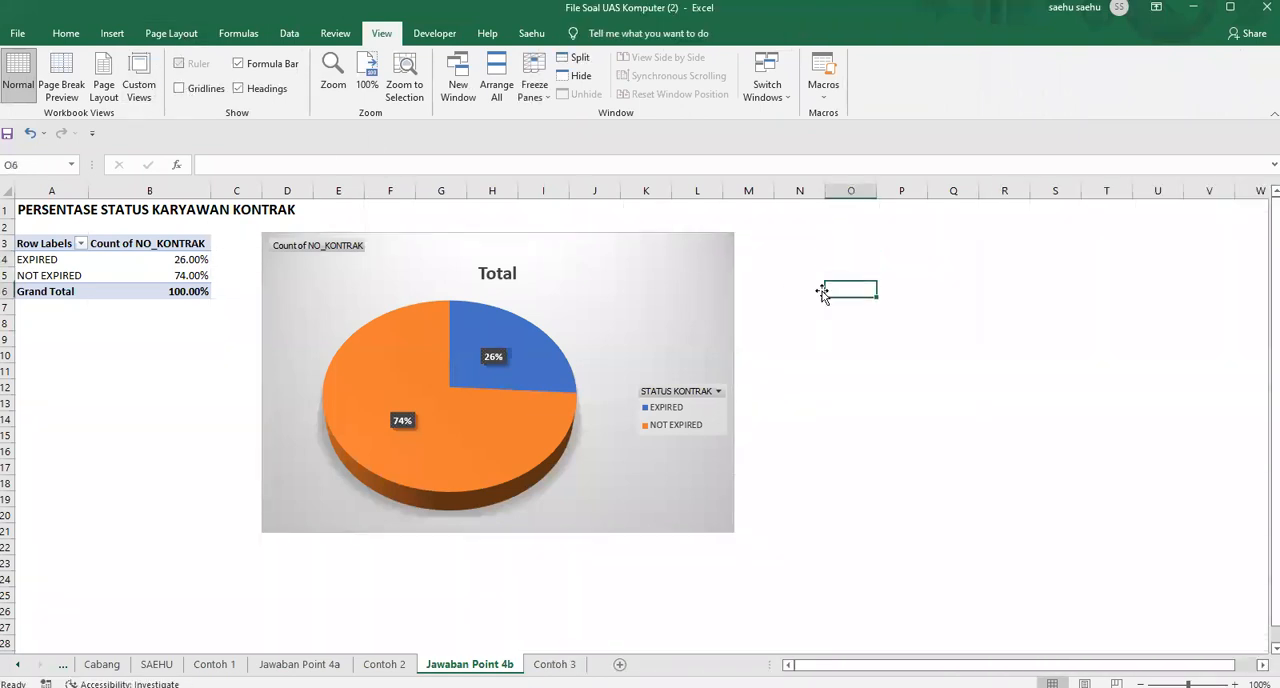
click(561, 241)
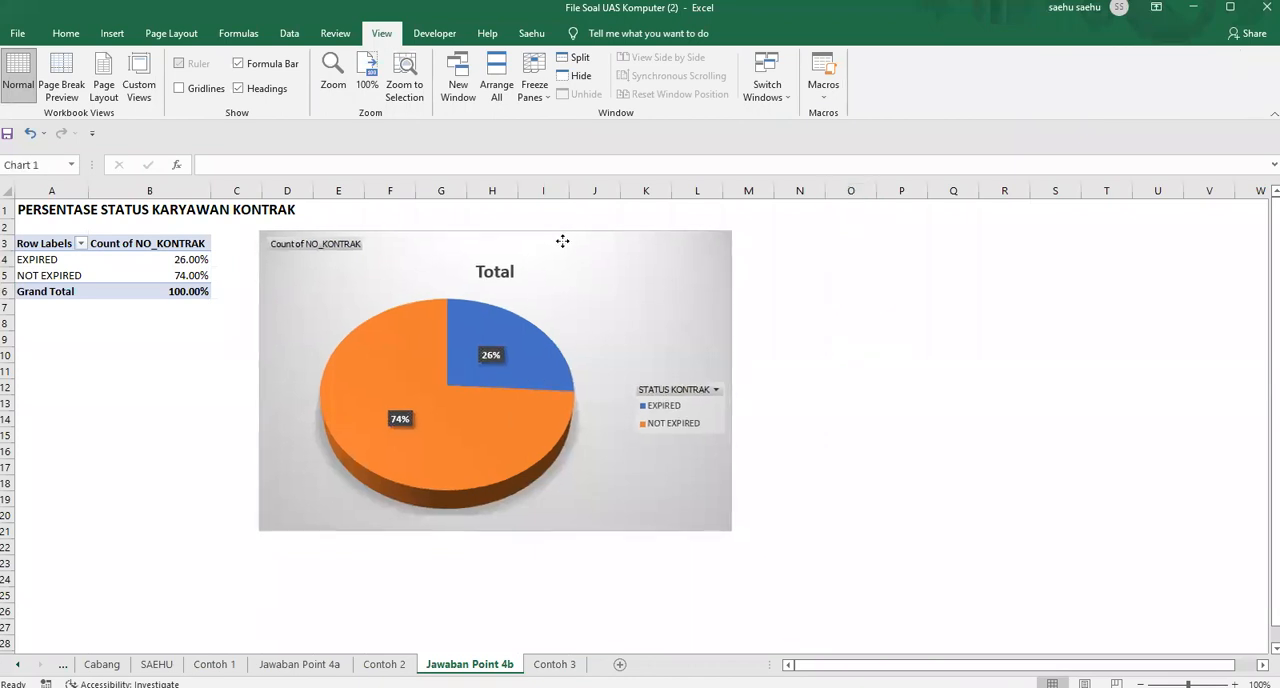
click(977, 335)
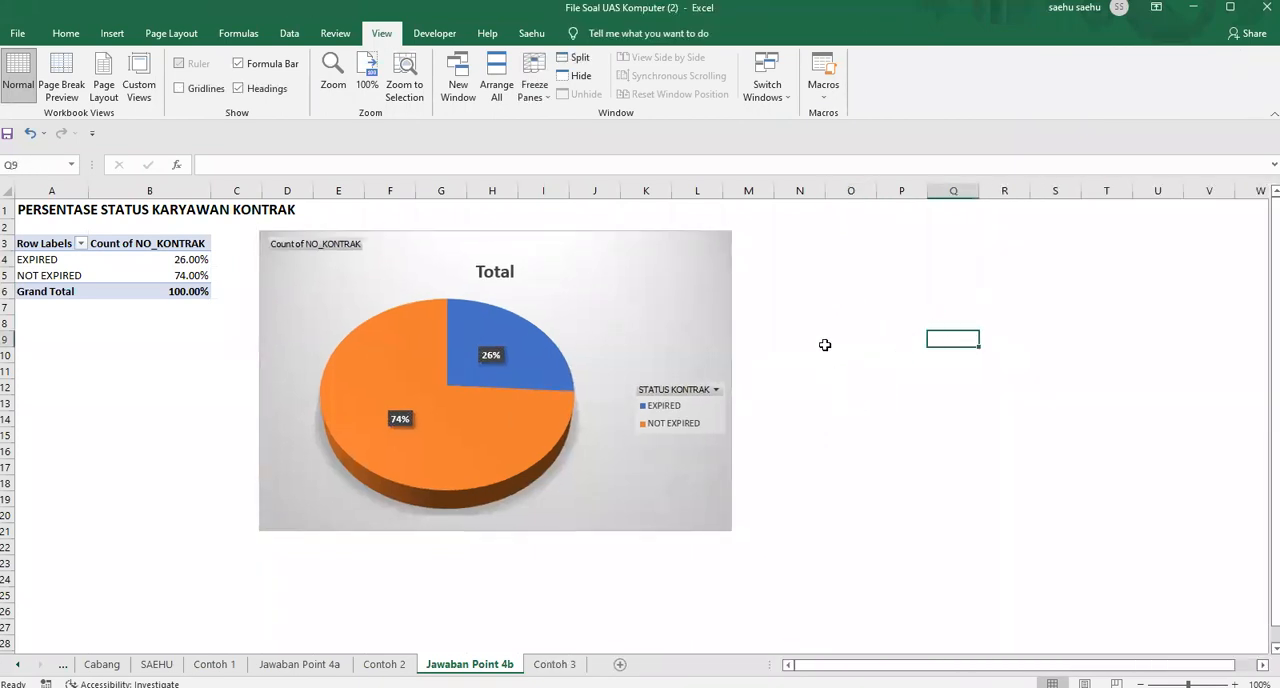
Compare the Jawaban Point 4b report with the Contoh 2 sample and open the Contoh 3 sample
click(384, 664)
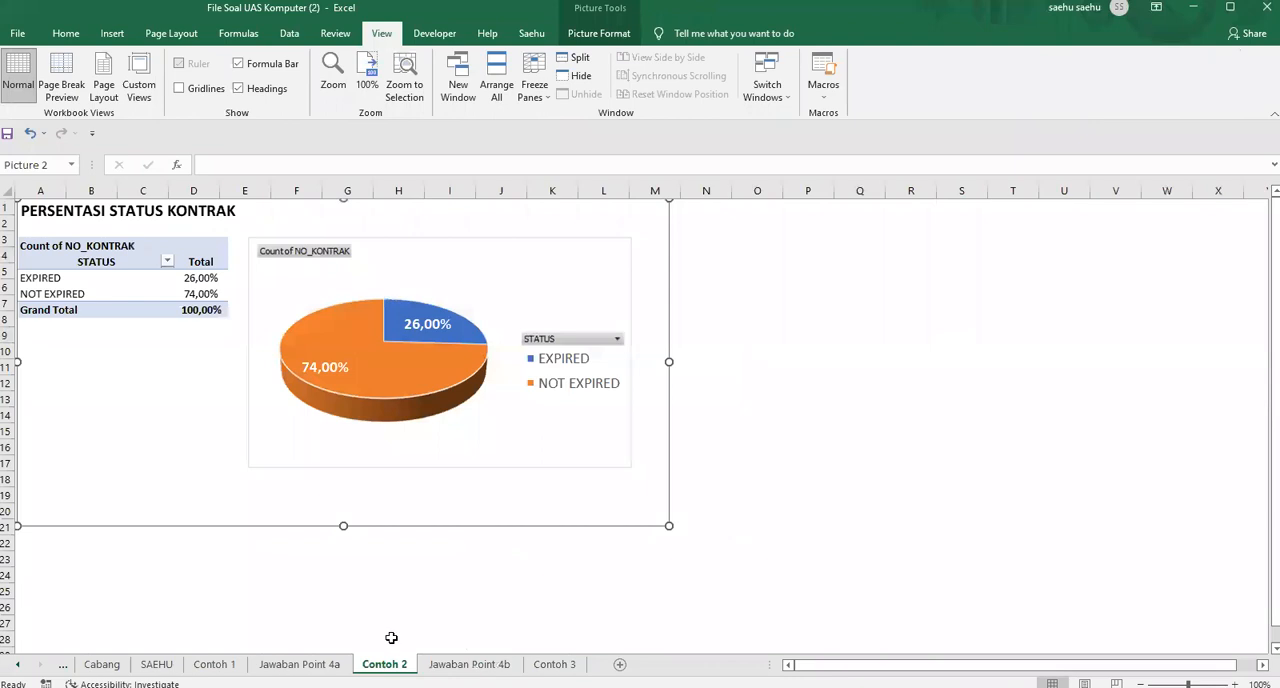
click(469, 664)
click(889, 371)
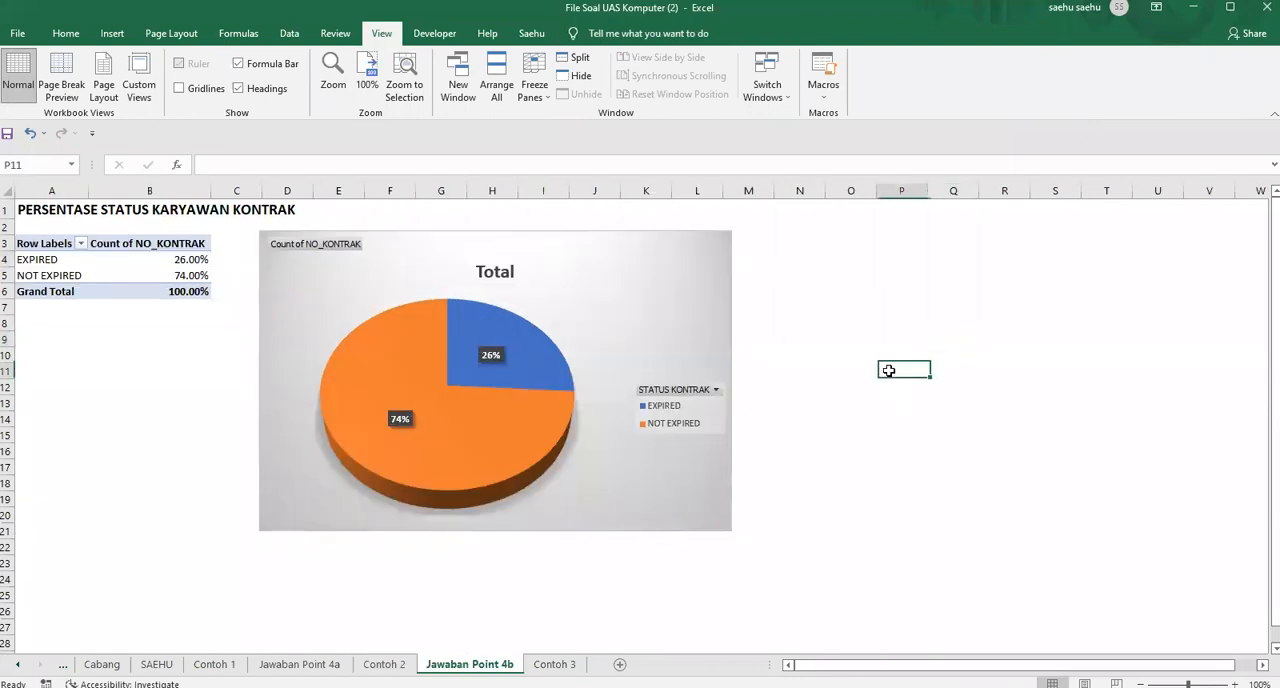
click(555, 664)
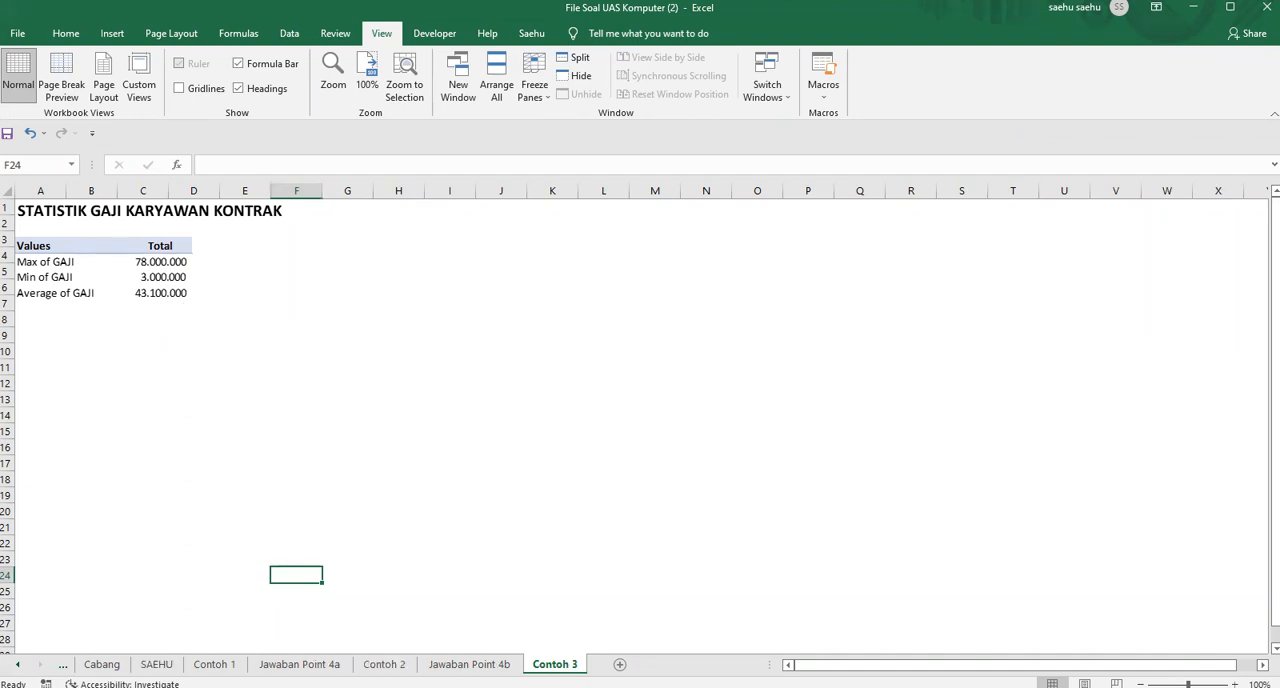
Insert a pivot table on a new worksheet from the DATA KONTRAK KARYAWAN PT. UNIJA range A3:I53
click(156, 664)
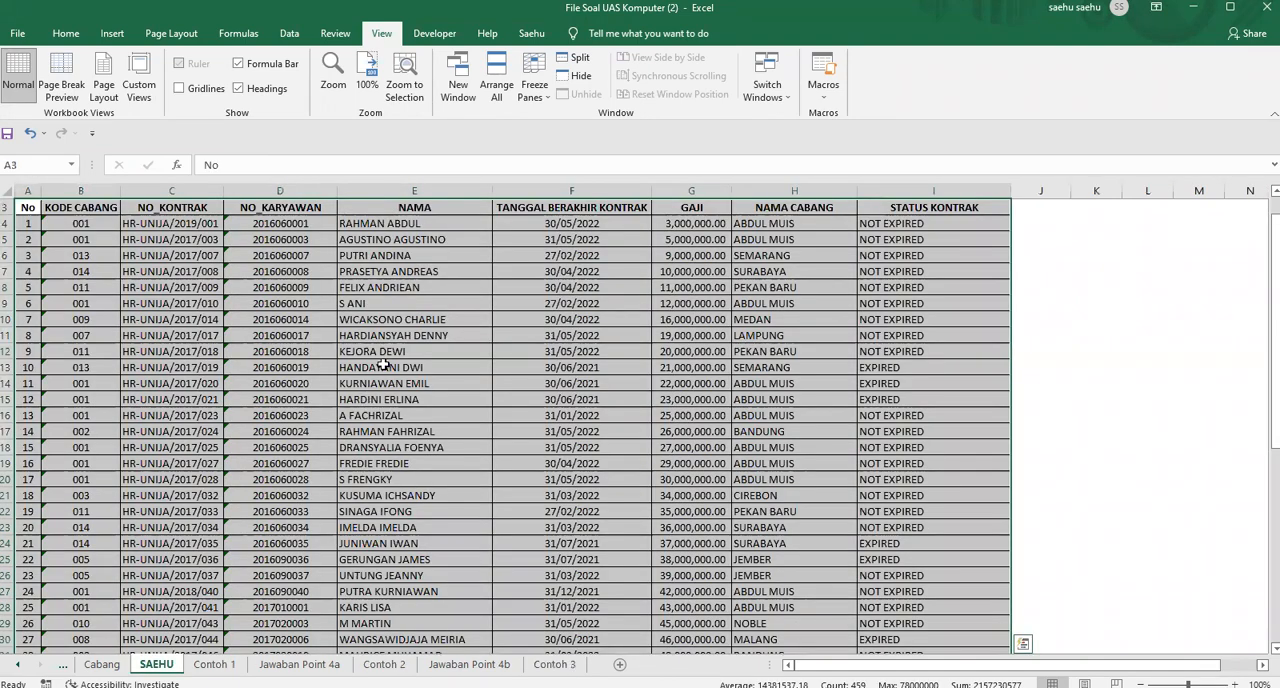
scroll(403, 341, down, 6)
scroll(403, 341, up, 6)
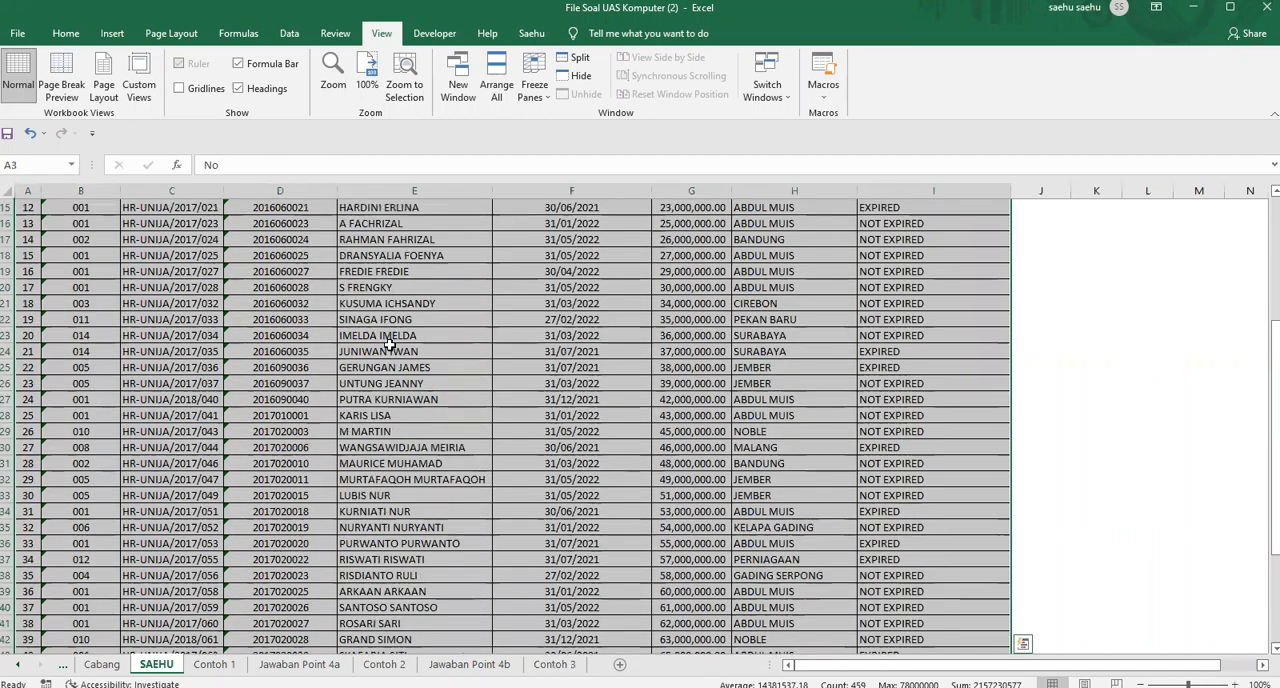
click(112, 34)
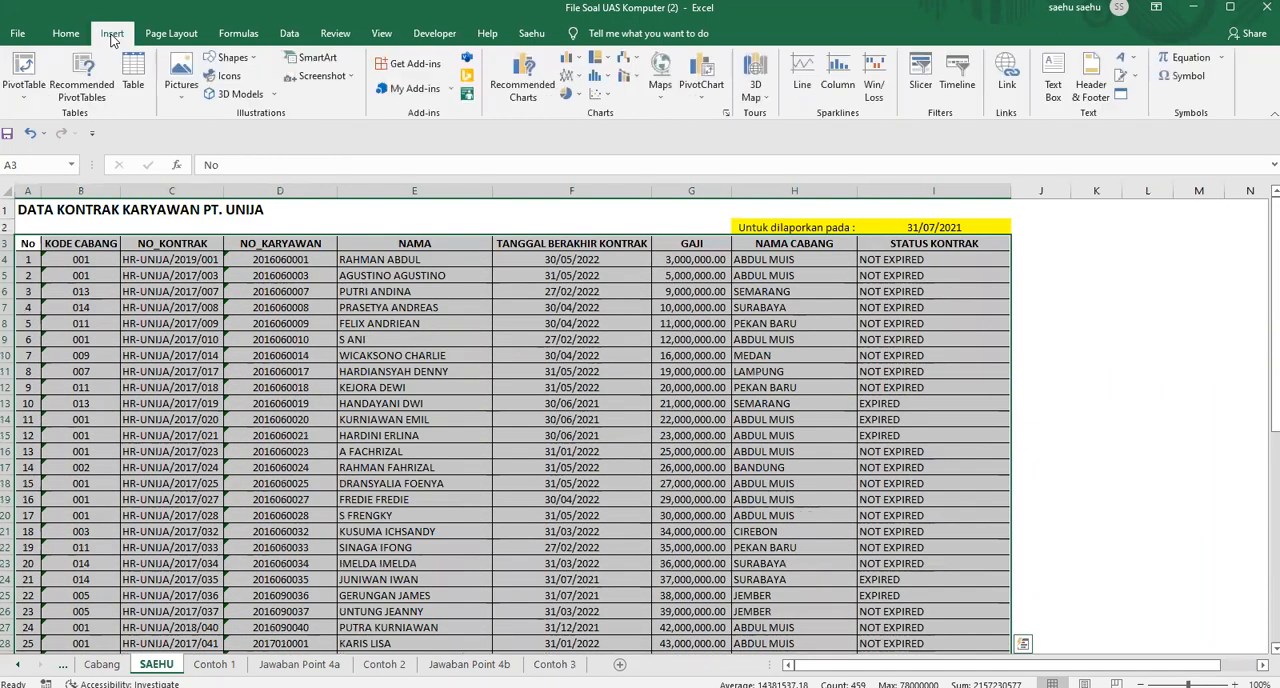
click(22, 72)
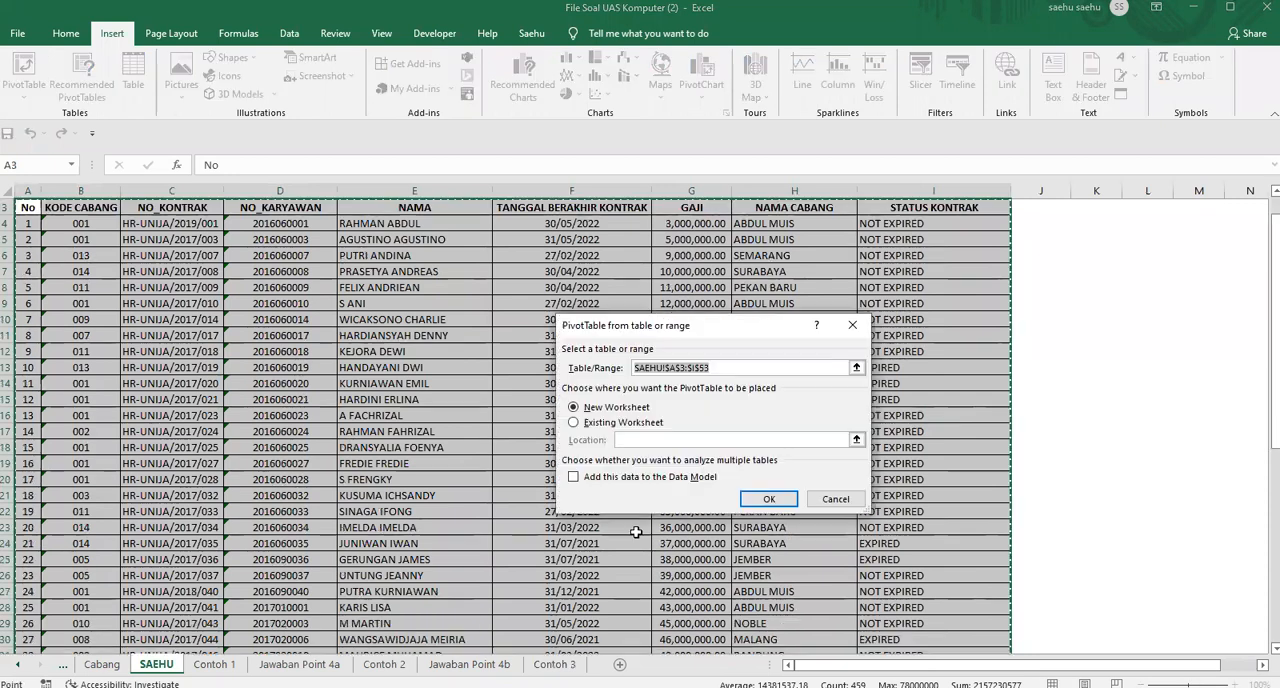
click(769, 498)
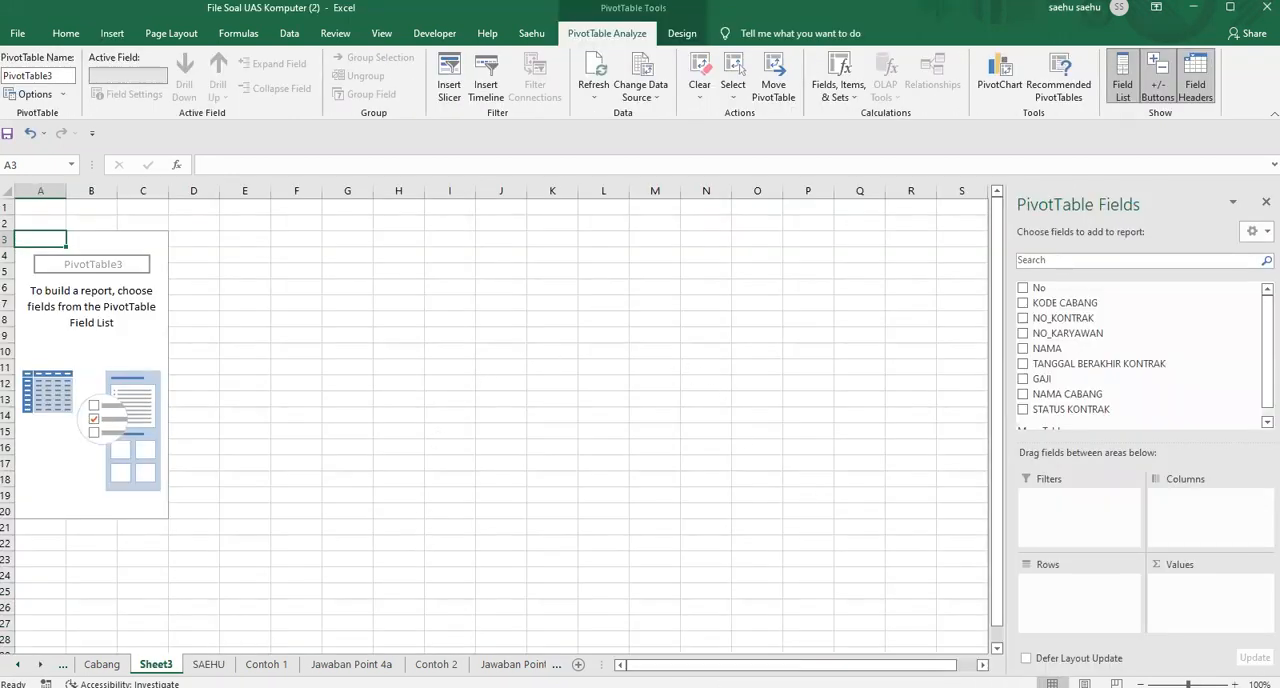
Move the new pivot table sheet after Contoh 3, rename it Jawaban Point 4c and select the empty pivot table
drag(472, 664, 541, 660)
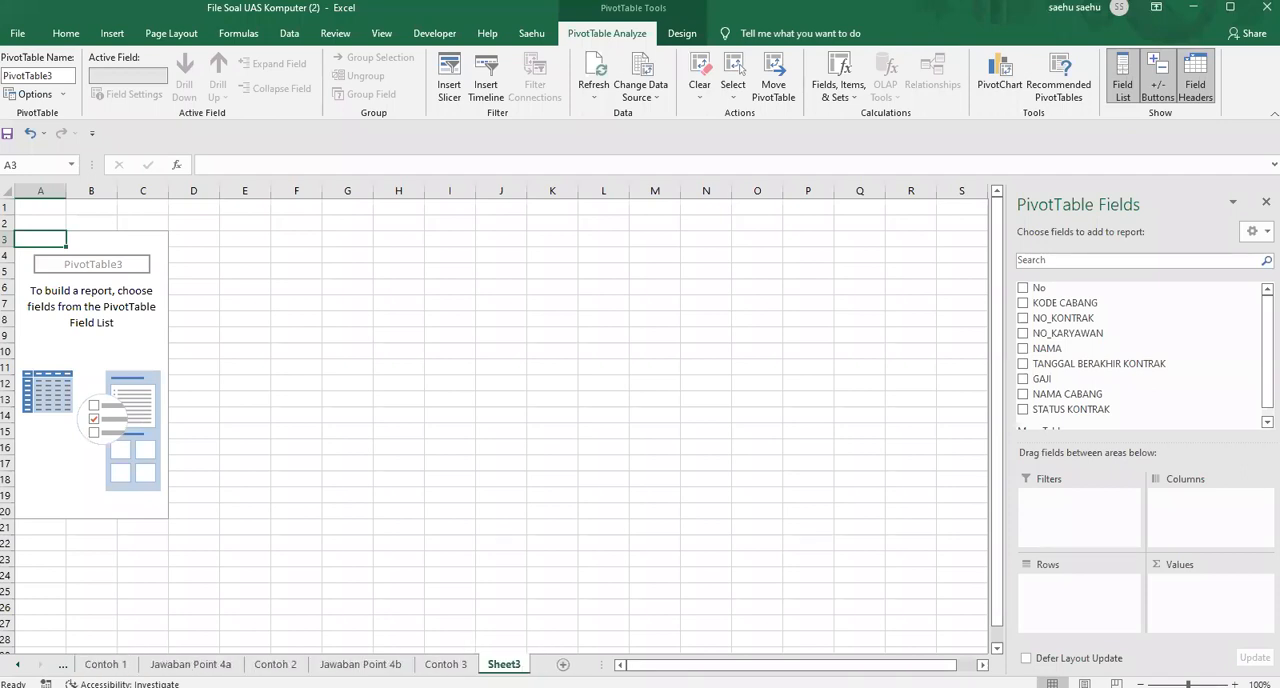
text(j)
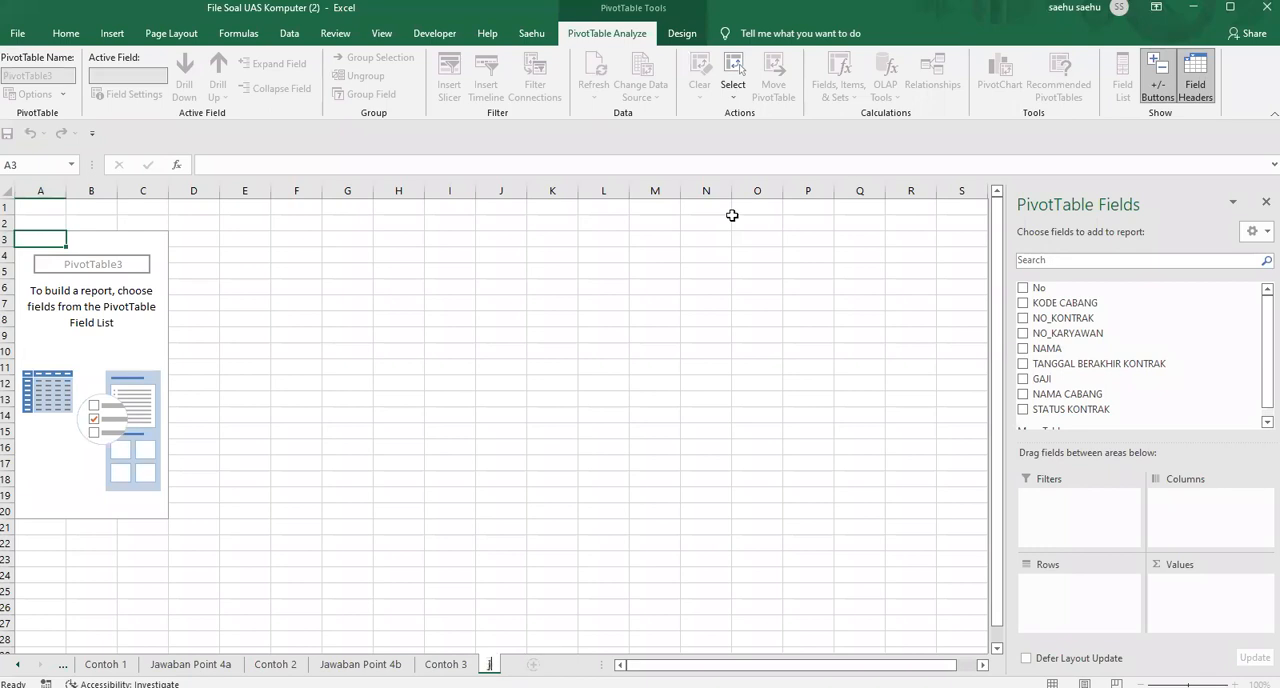
key(BackSpace)
text(Jawaban Point)
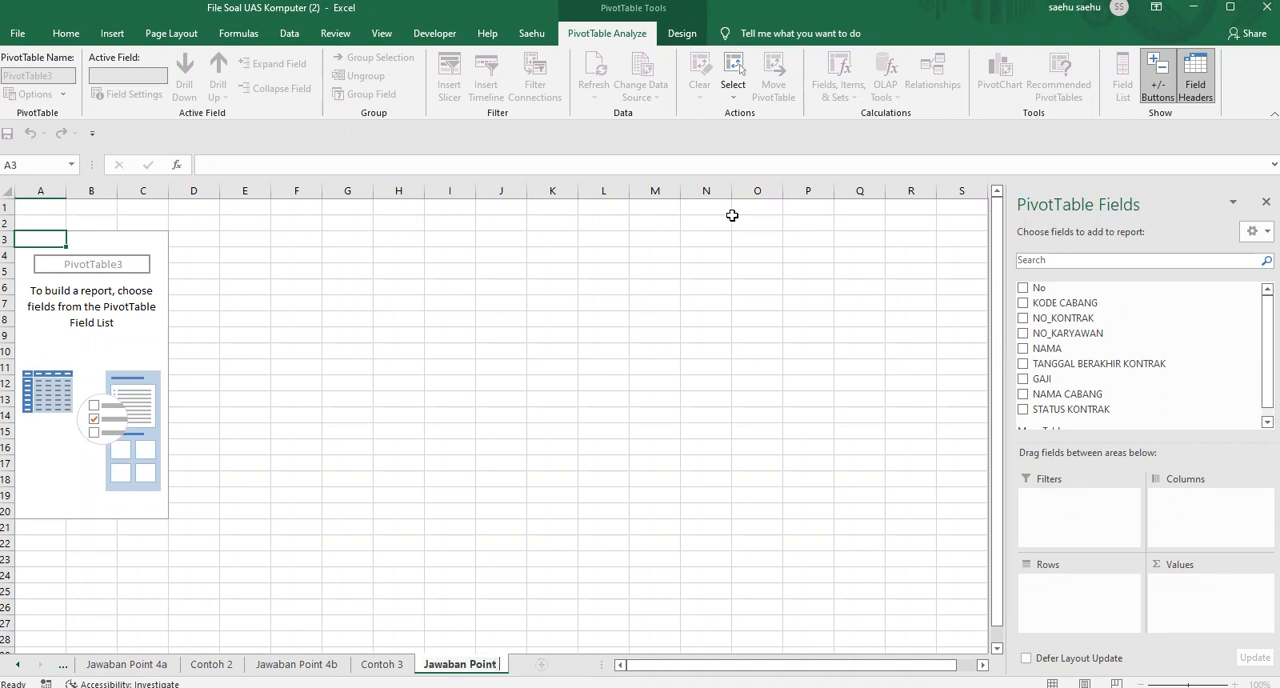
text( 4c)
click(386, 317)
click(131, 297)
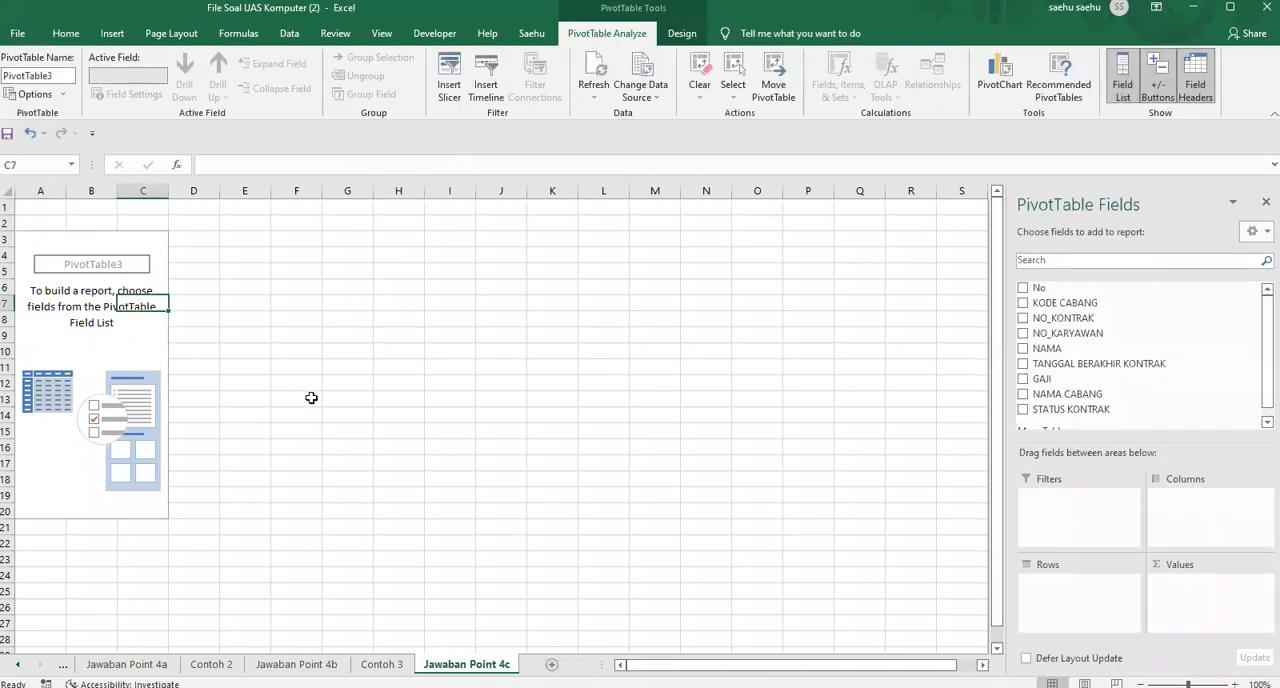
Check the Contoh 3 sample and add GAJI to the pivot table values on Jawaban Point 4c, summarized by Max
click(382, 664)
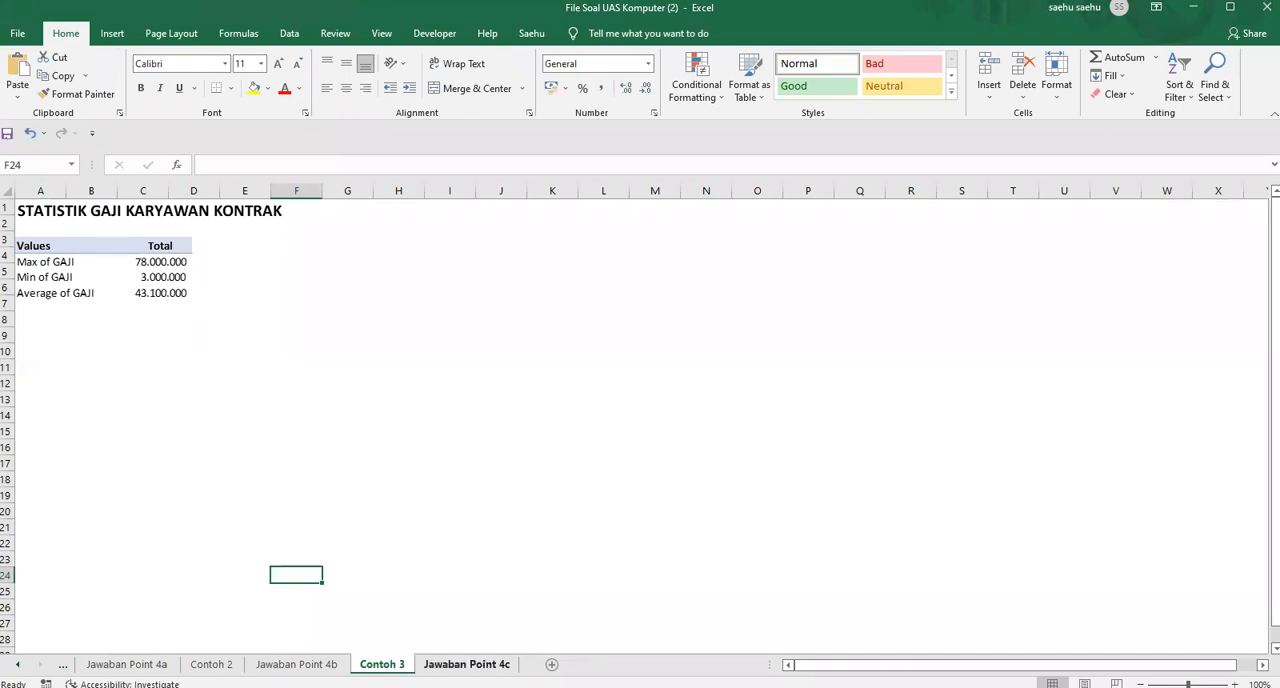
click(466, 664)
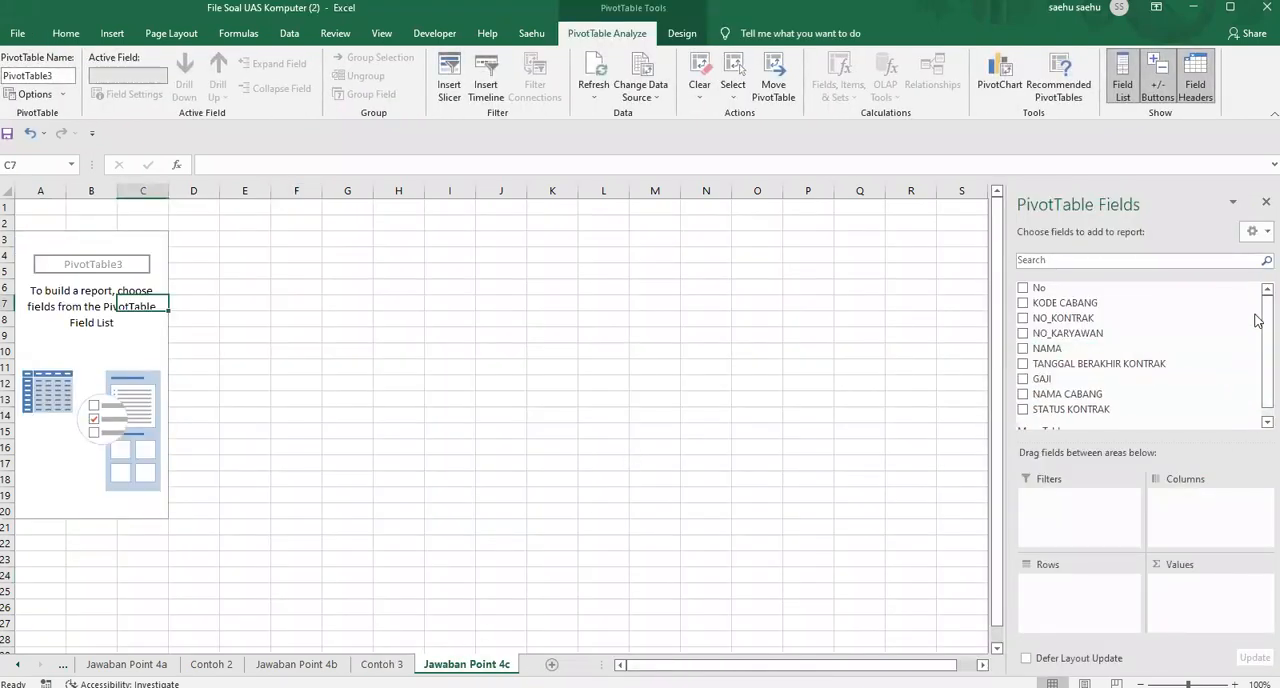
scroll(1257, 360, down, 1)
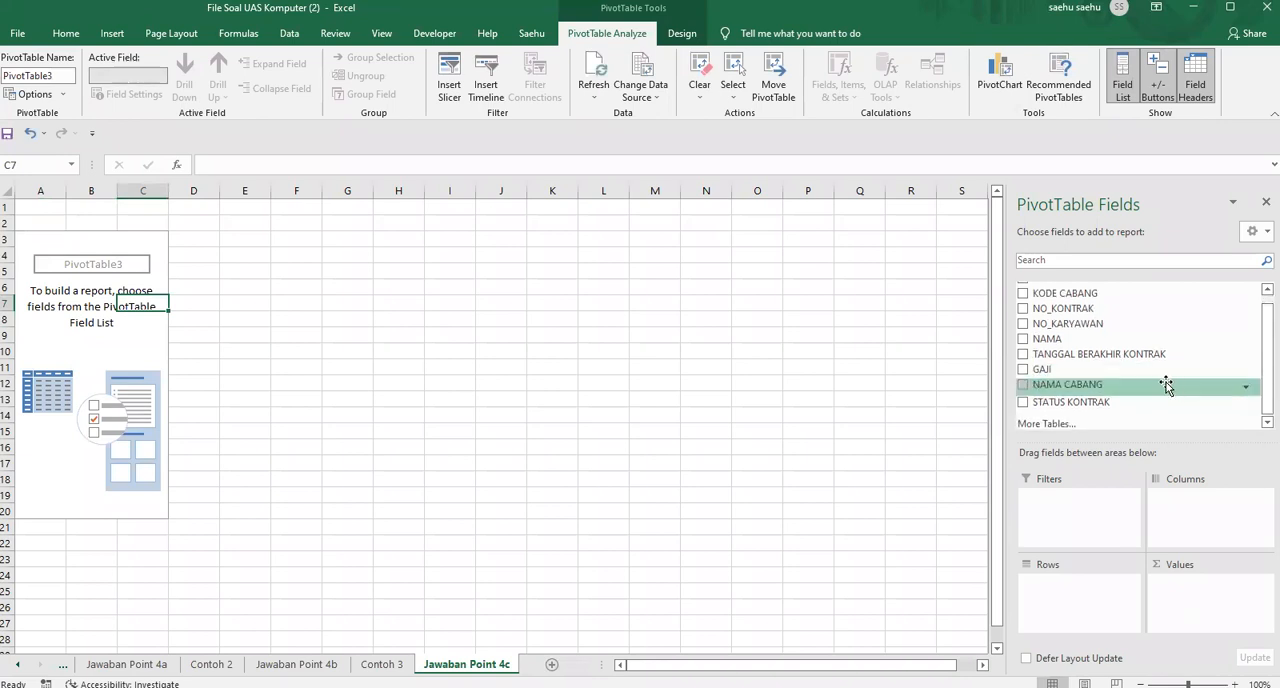
drag(1059, 369, 1194, 582)
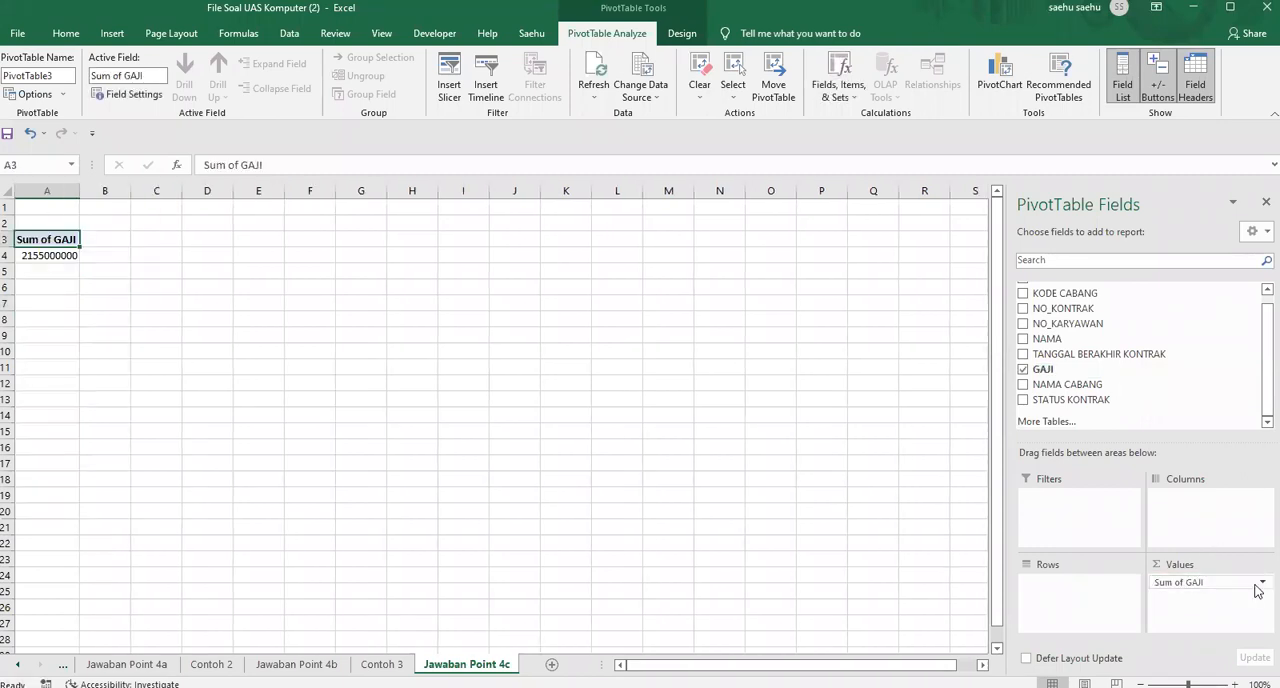
click(1260, 584)
click(1205, 565)
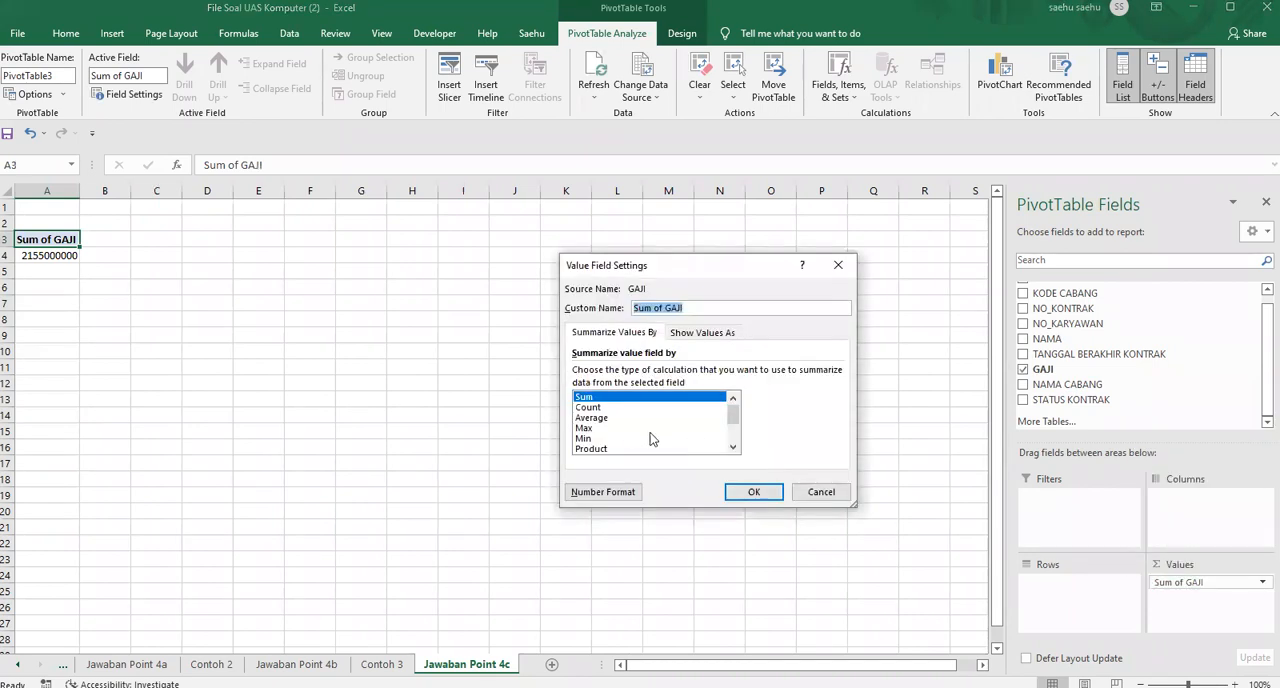
click(597, 428)
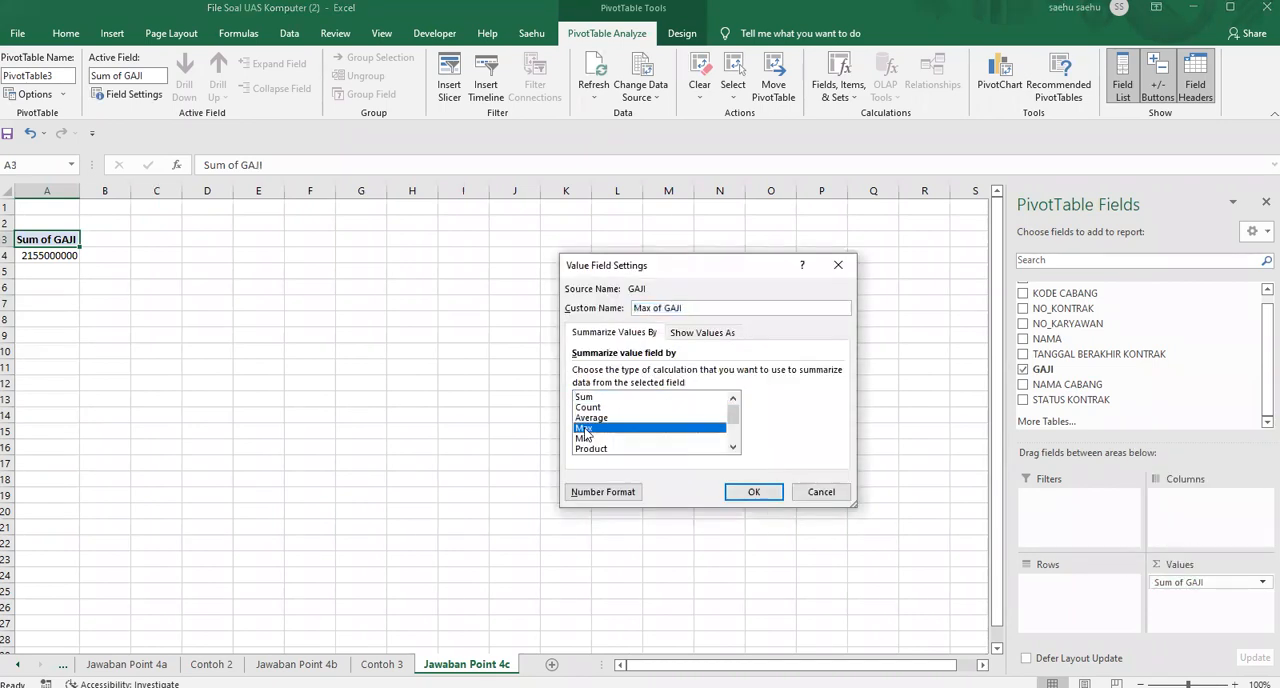
click(766, 491)
Recheck the Contoh 3 sample and add GAJI to the pivot table values a second time, summarized by Min
click(382, 664)
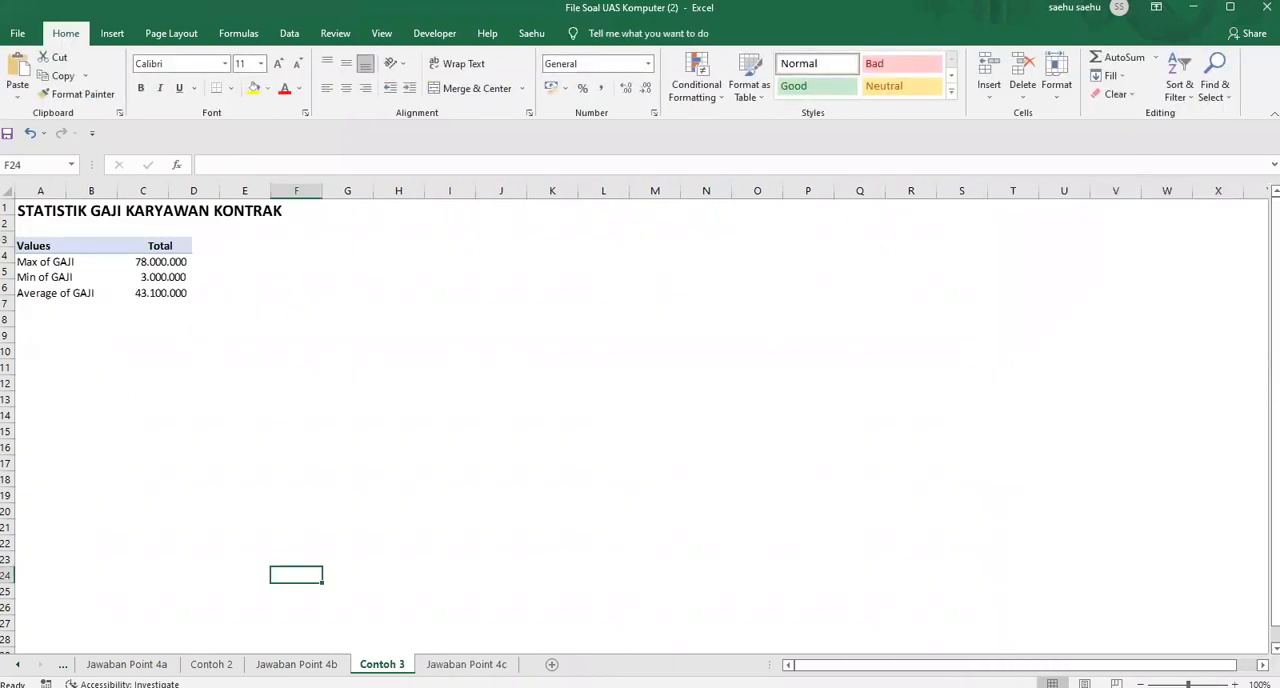
click(466, 664)
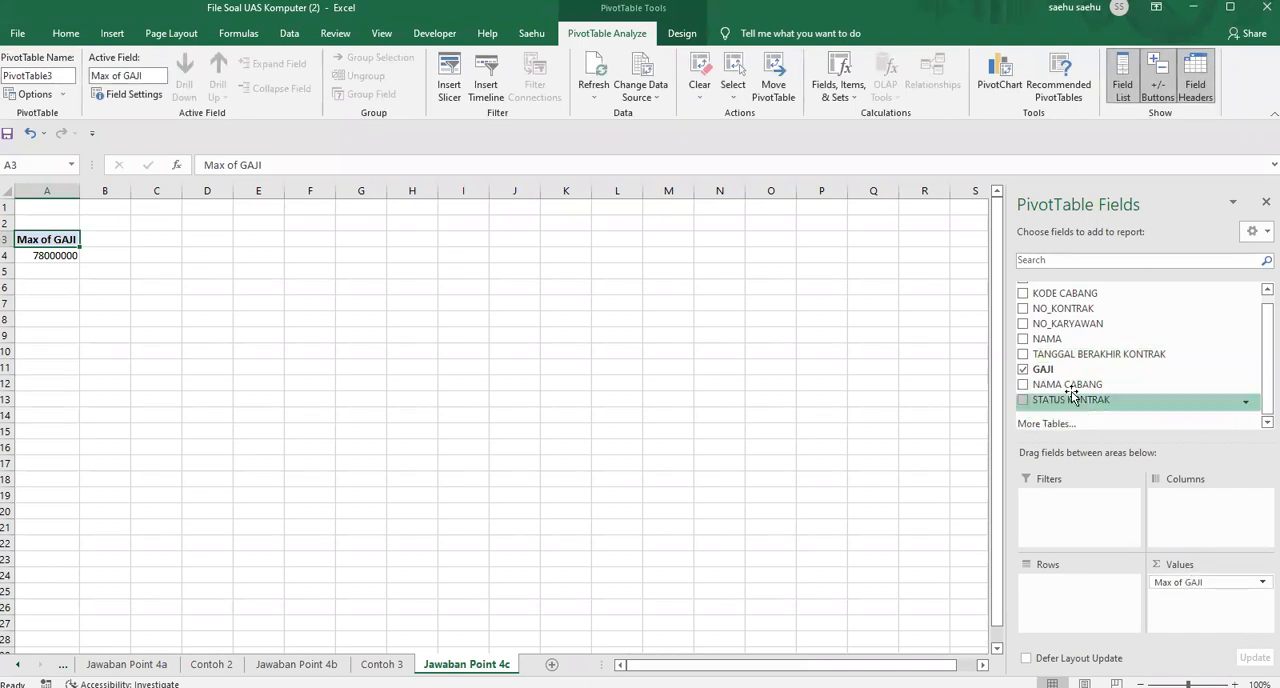
drag(1048, 370, 1196, 601)
click(1260, 598)
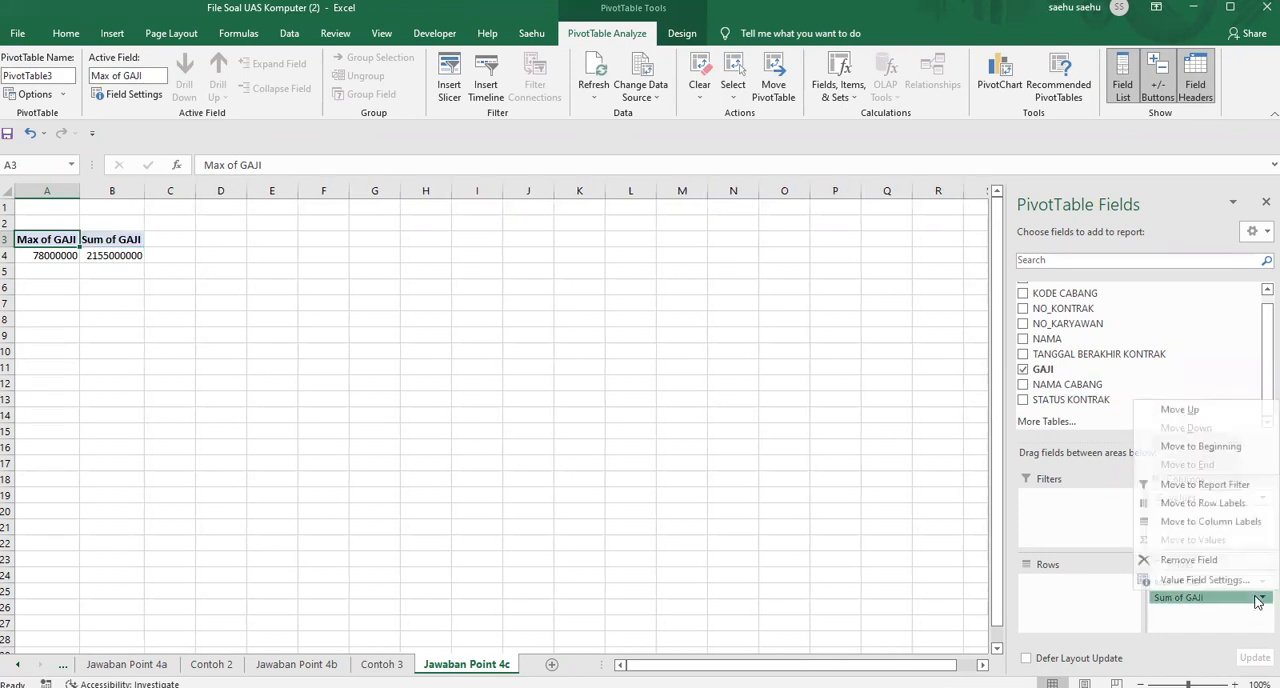
key(Return)
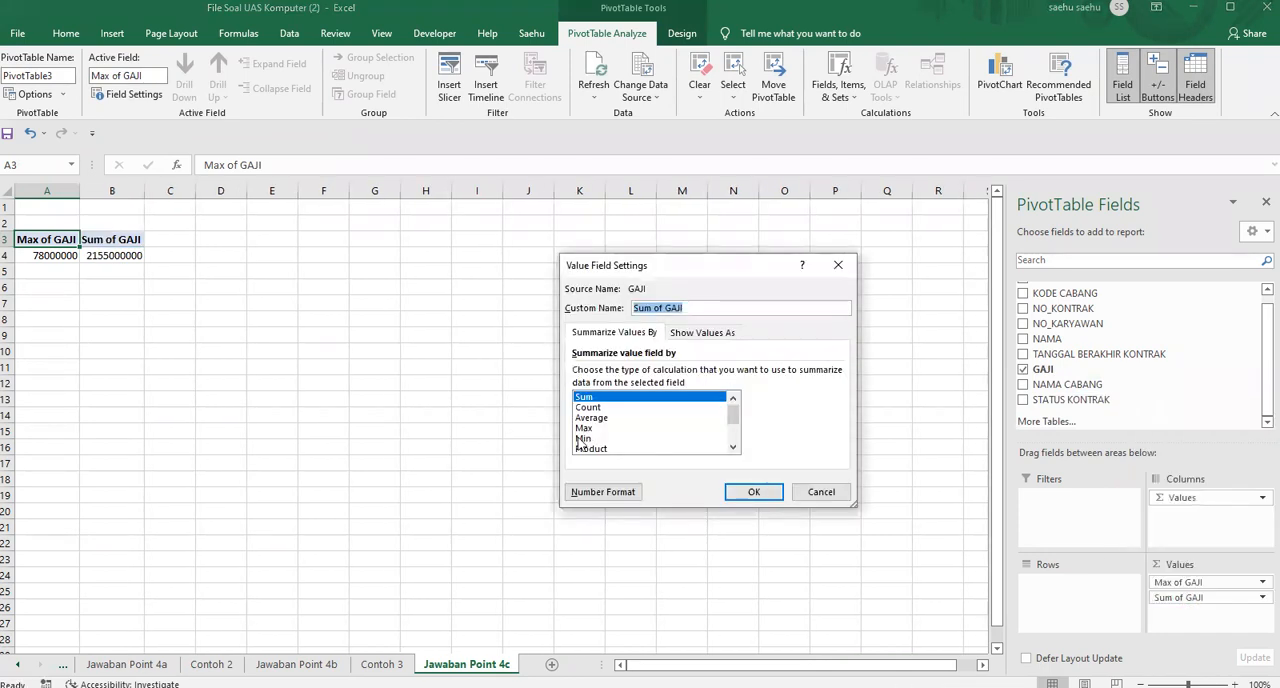
click(600, 438)
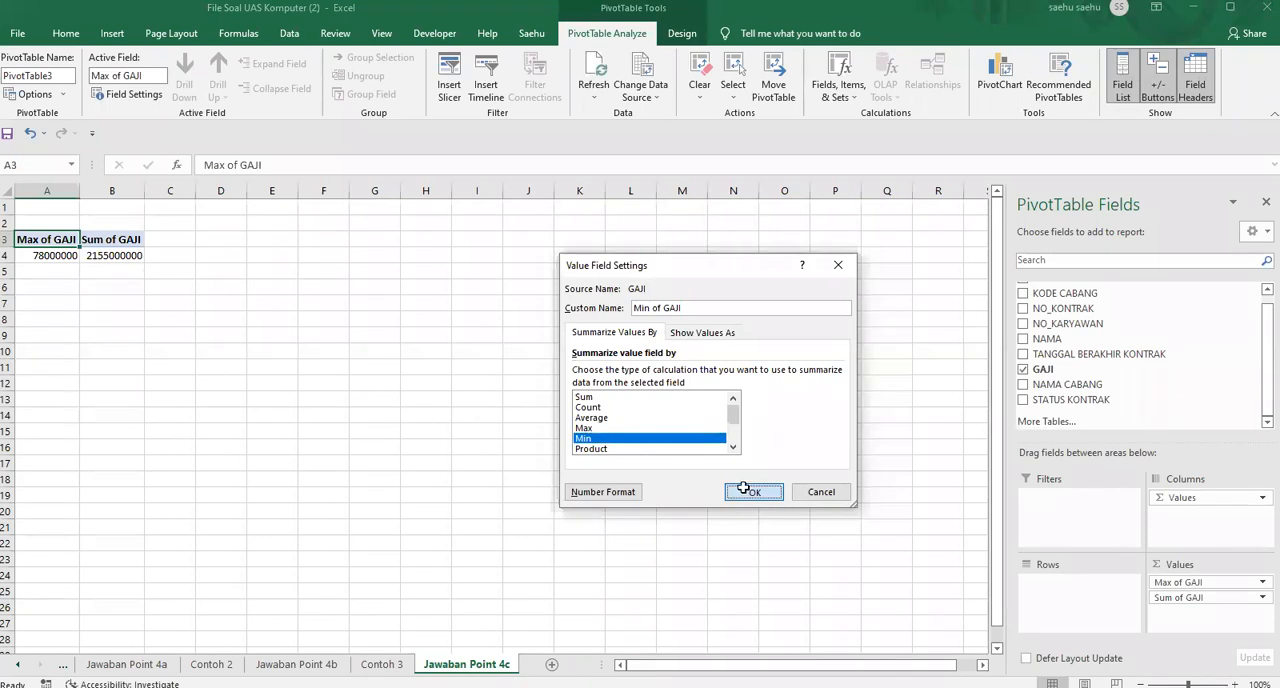
click(745, 490)
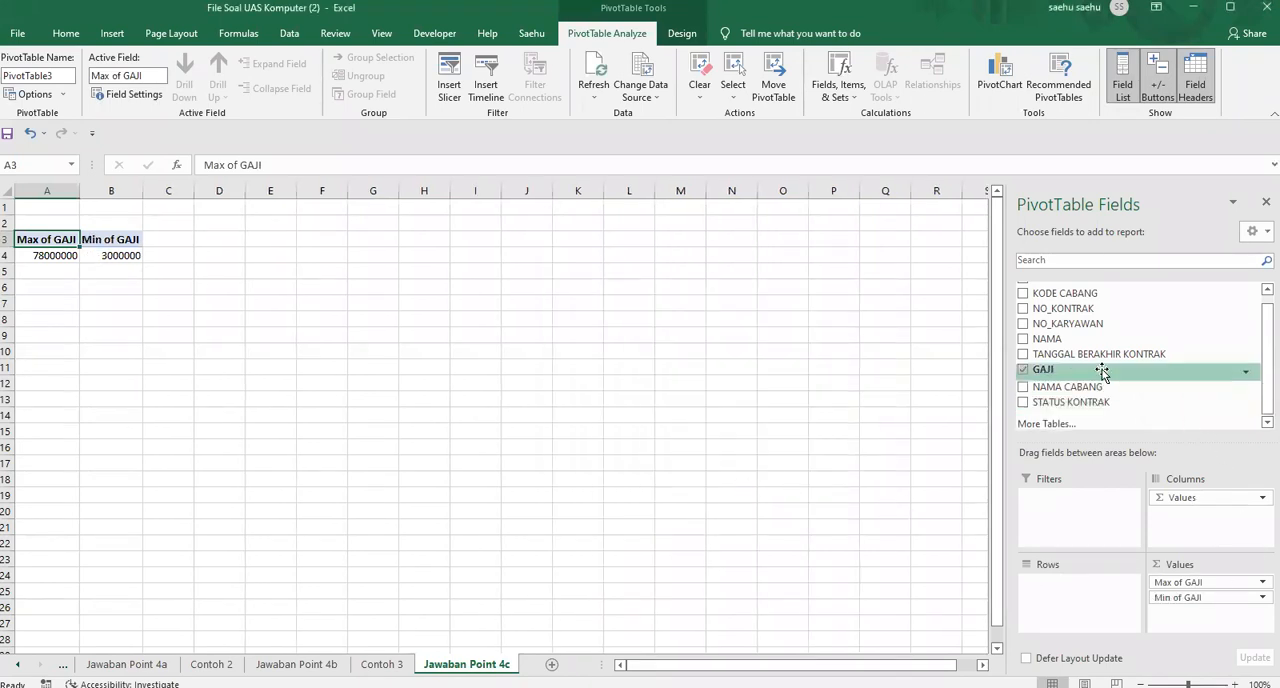
Add GAJI to the pivot table values a third time, summarized by Average
drag(1052, 370, 1186, 628)
click(1180, 612)
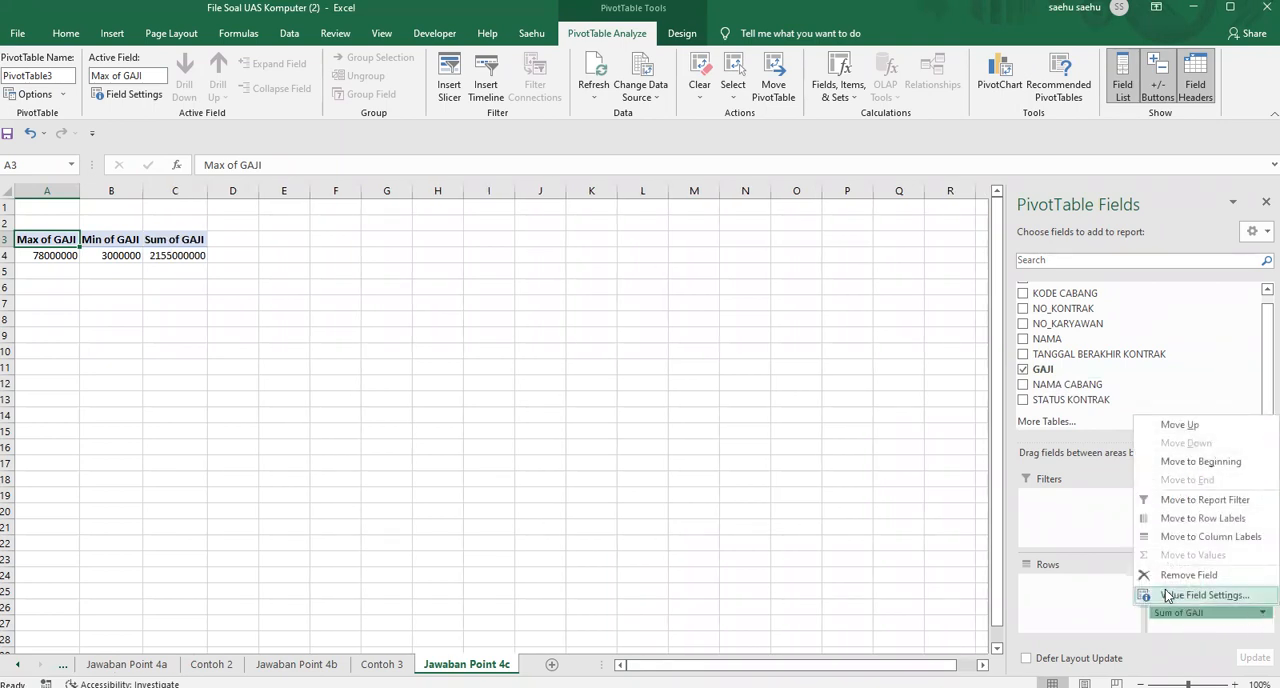
click(1166, 595)
click(600, 417)
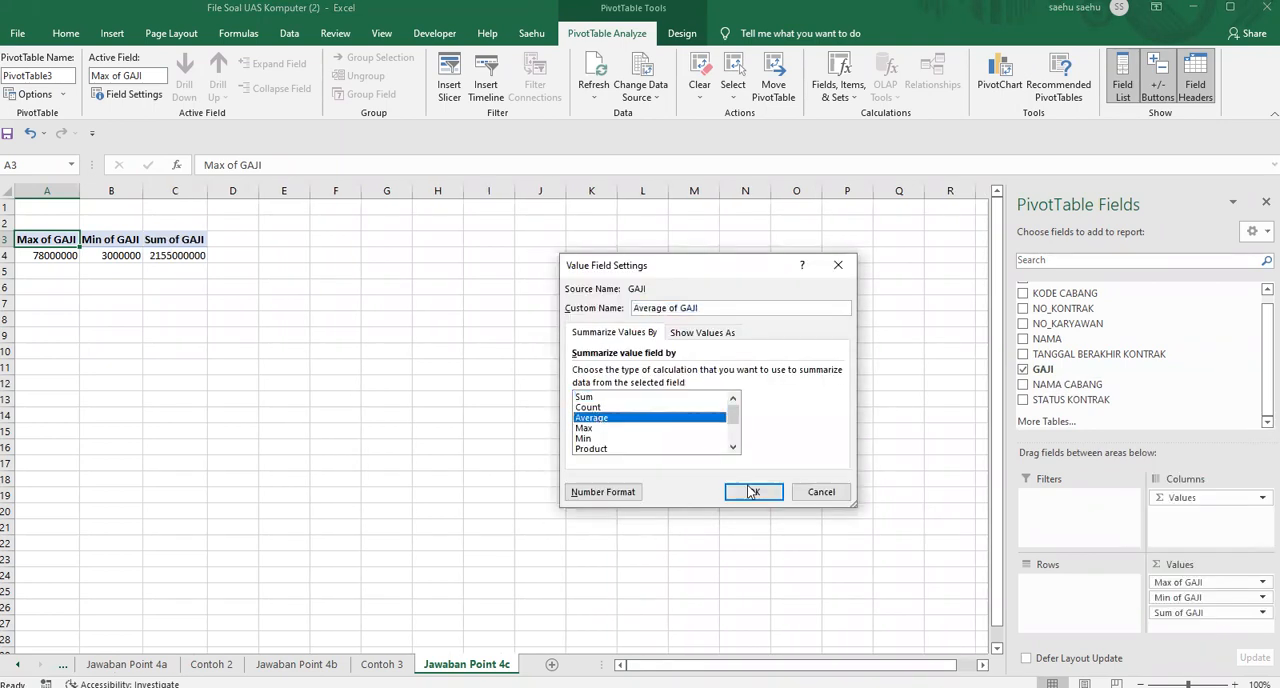
click(754, 492)
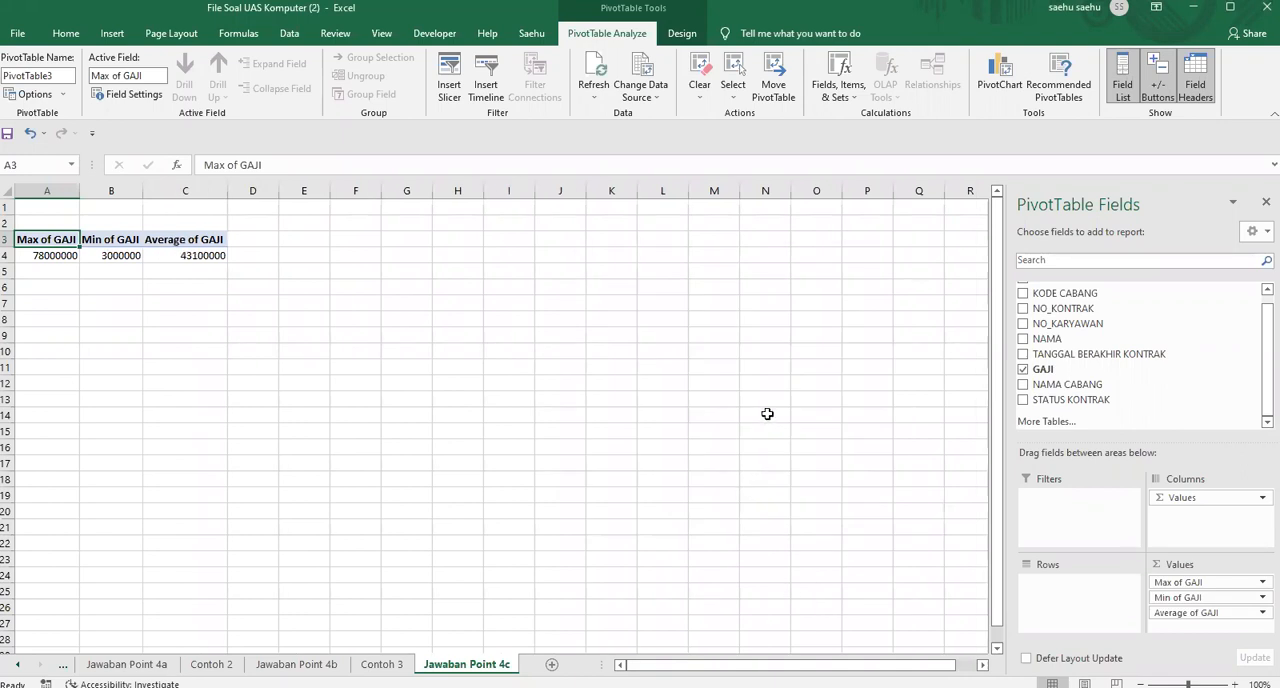
click(767, 413)
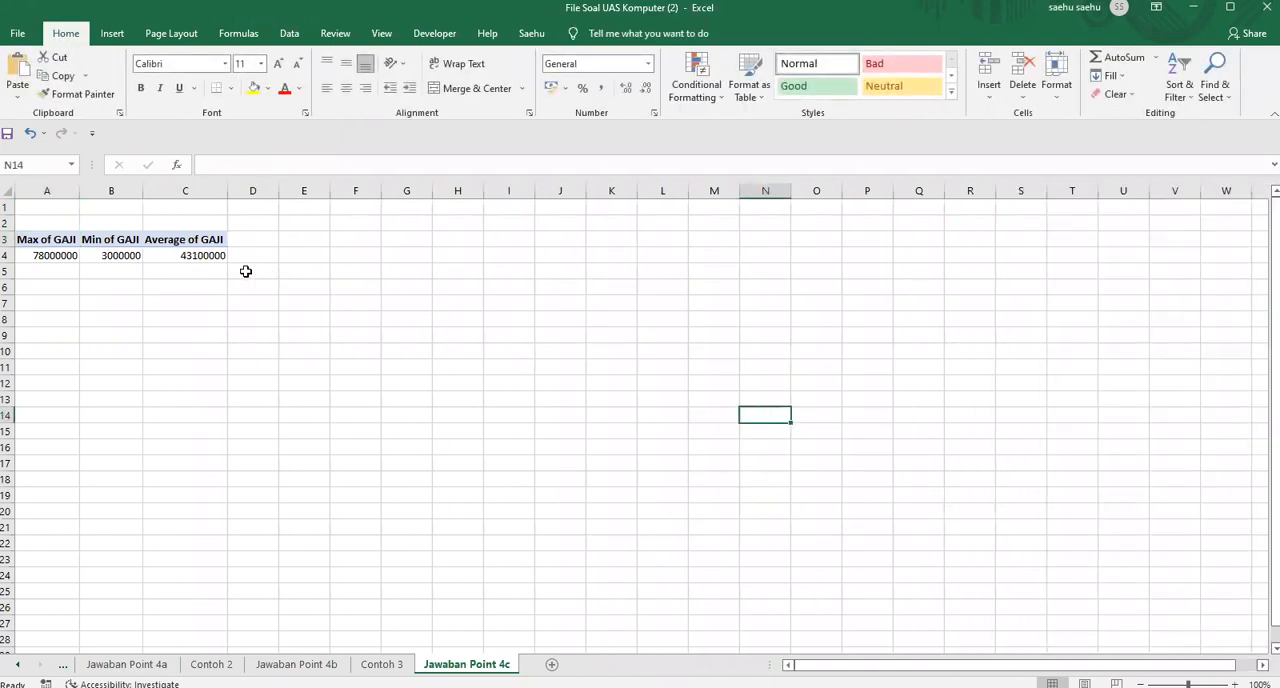
Compare the layout with Contoh 3 and move the pivot table's Values field from columns to rows
click(378, 662)
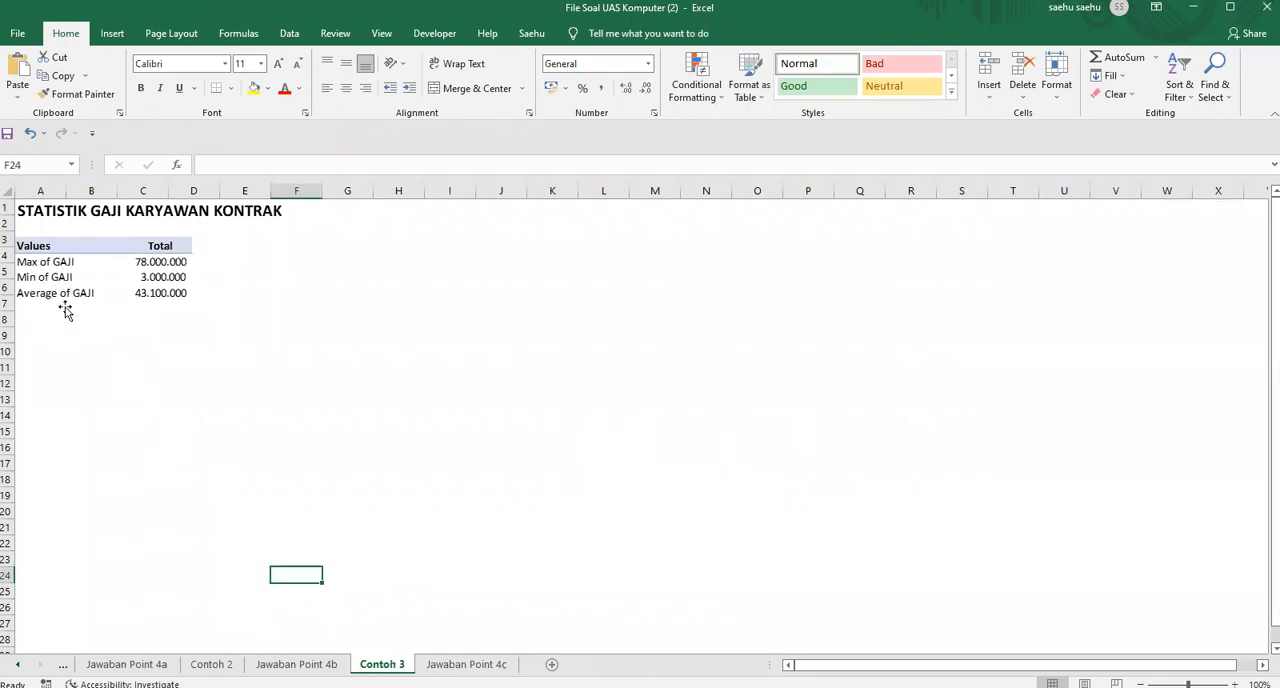
click(466, 664)
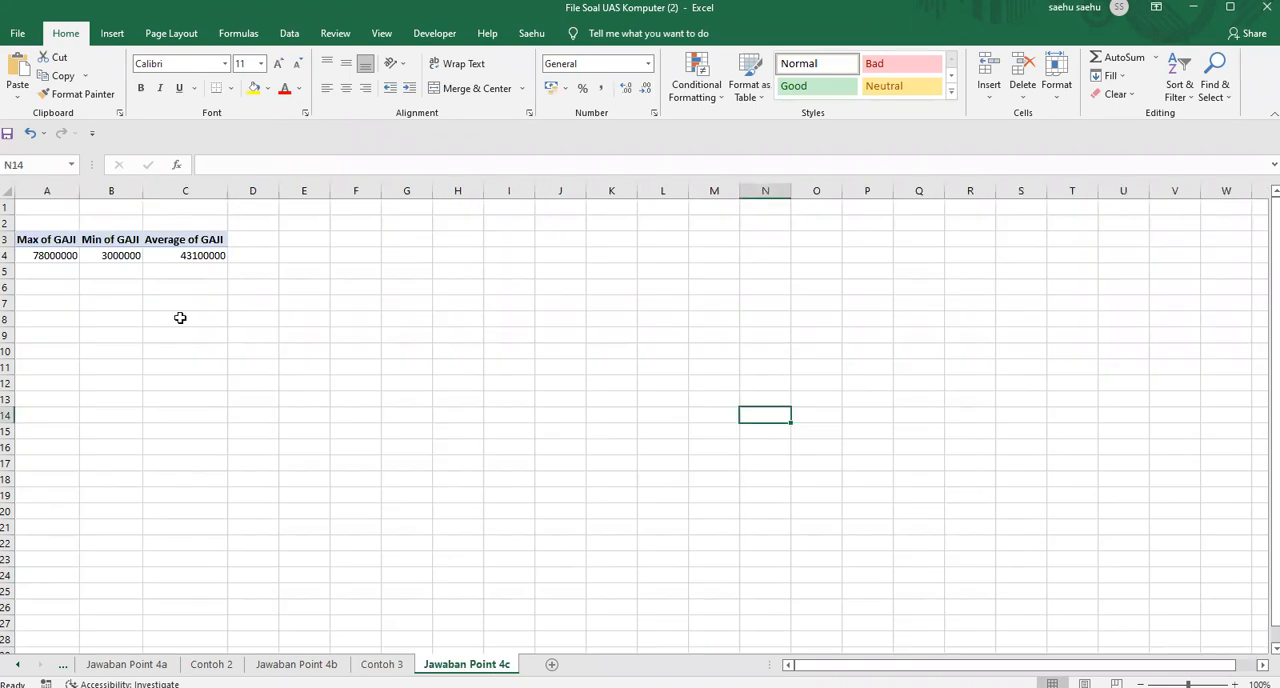
click(124, 252)
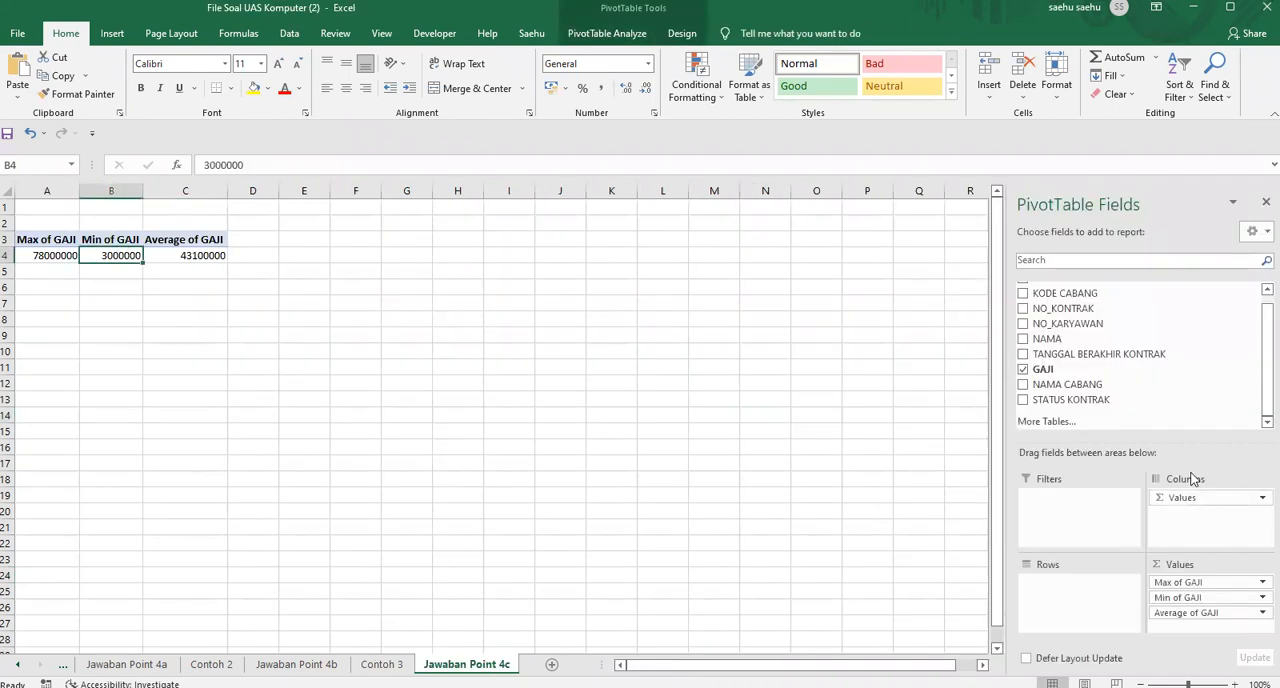
drag(1186, 498, 1085, 591)
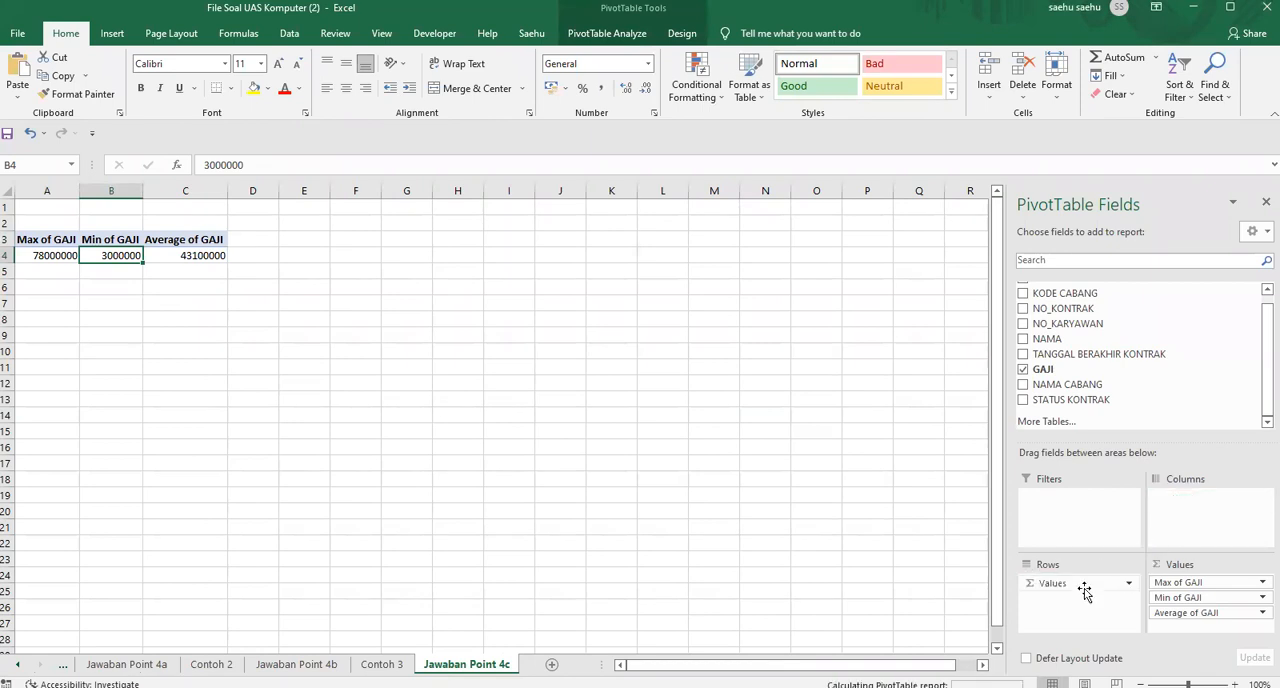
click(362, 333)
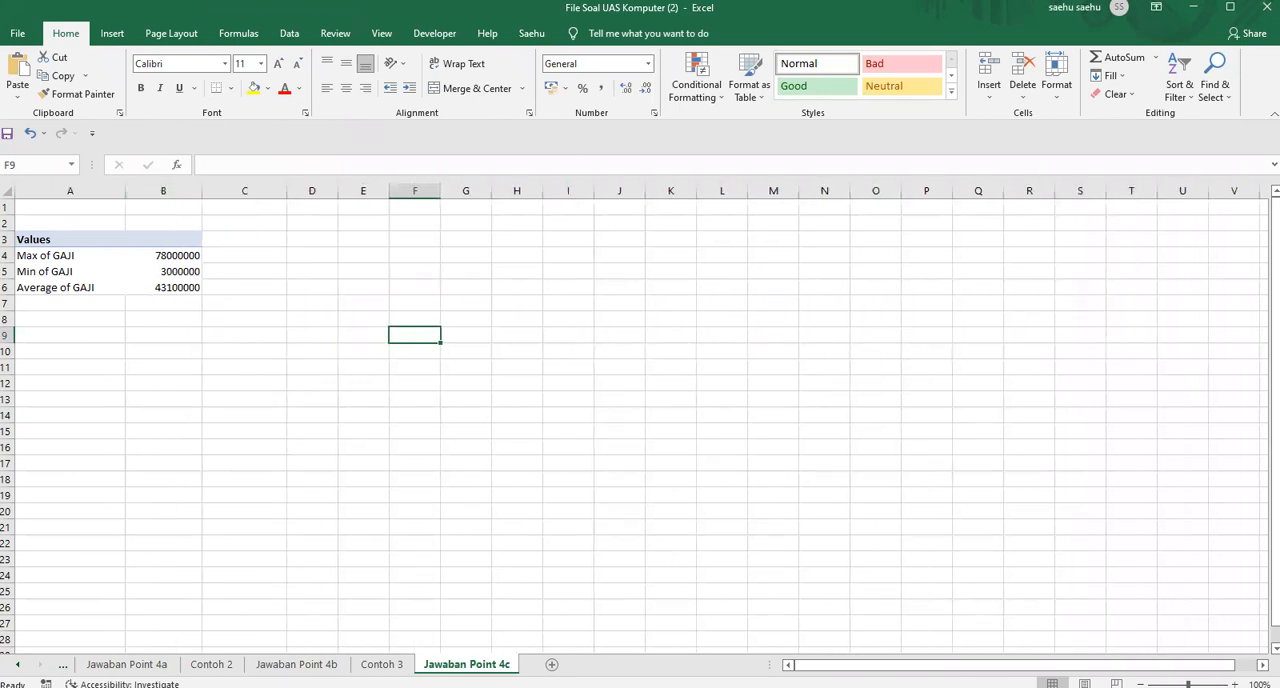
Check the Contoh 3 title and enter STATISTIK GAJI KARYAWAN KONTRAK in cell A1 of Jawaban Point 4c
key(ctrl+Page_Up)
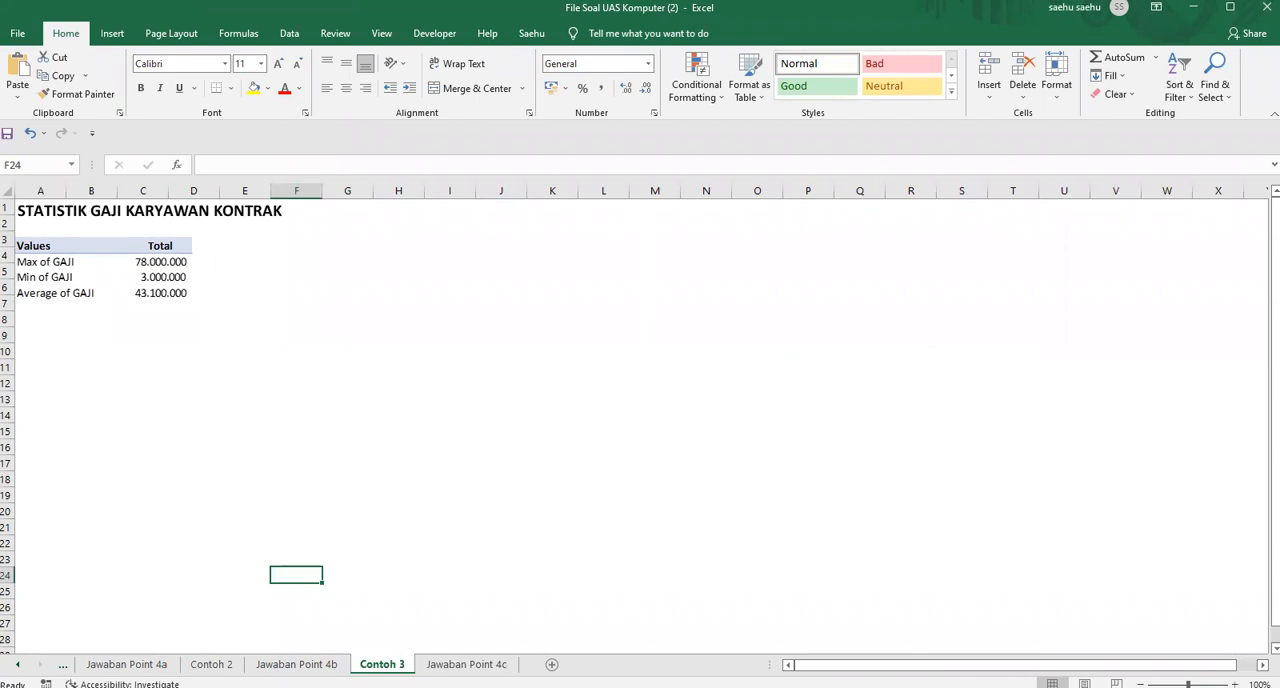
click(466, 664)
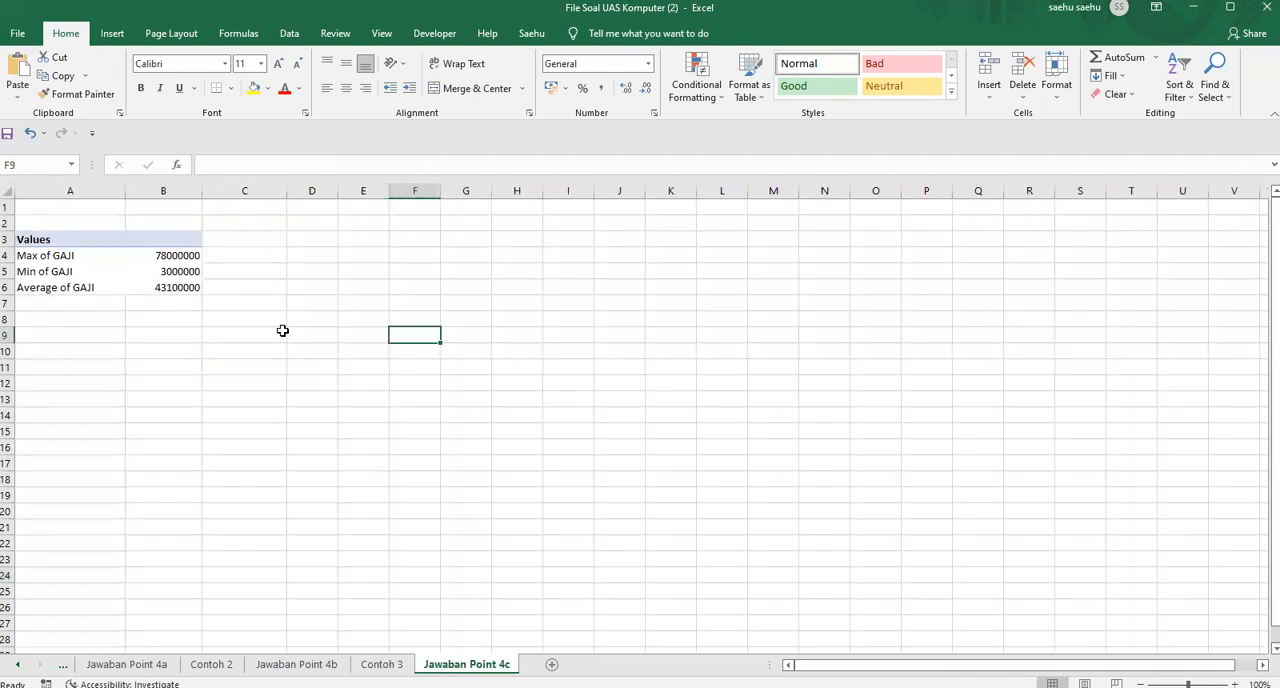
click(97, 212)
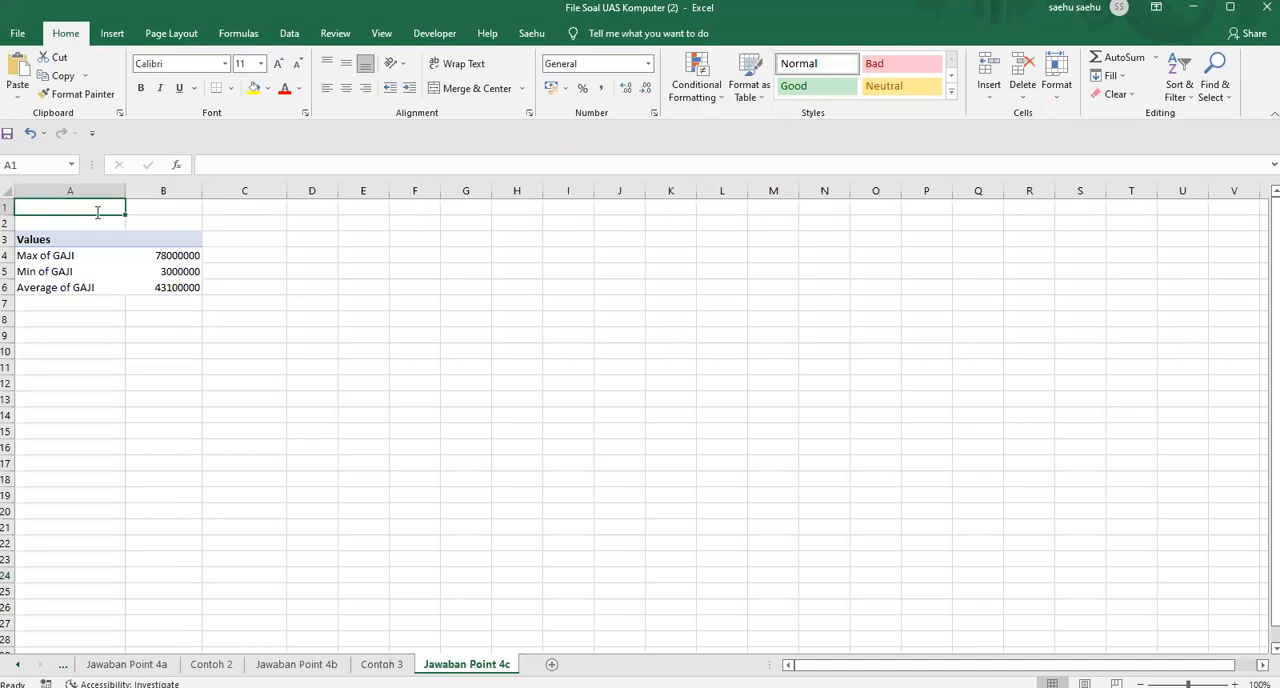
text(STA)
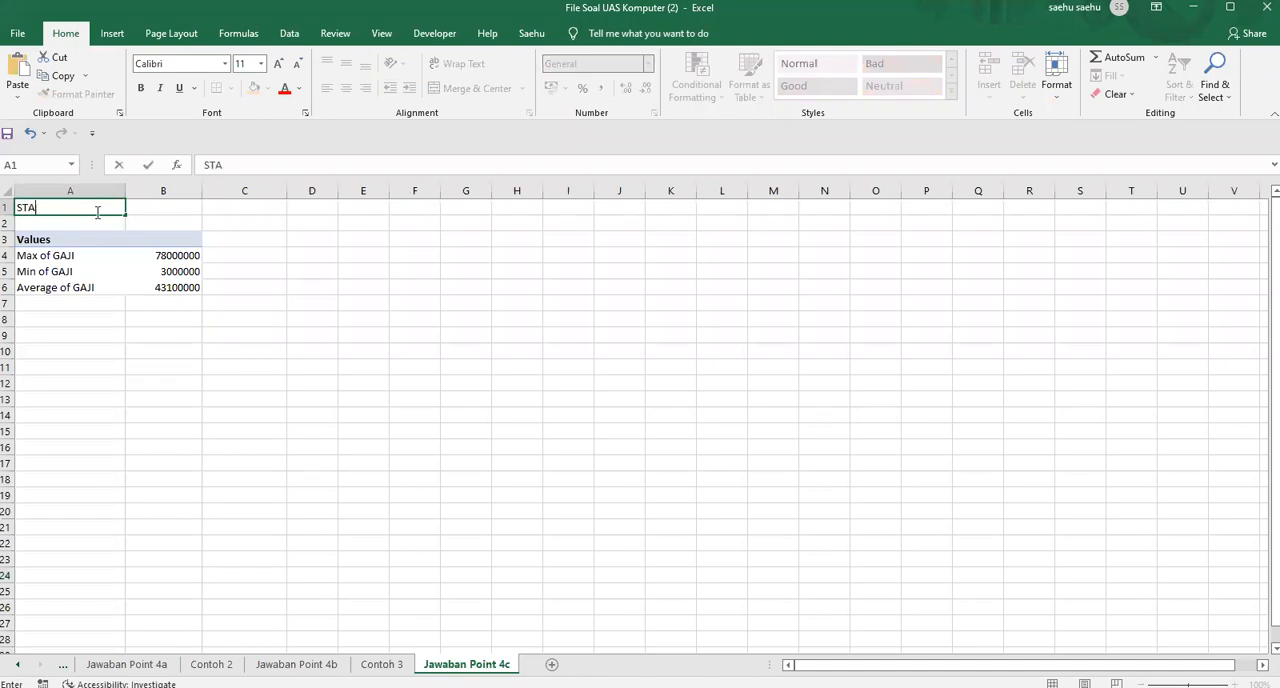
text(AISTIK GAJI KARYAWAN KONTRAK)
key(Tab)
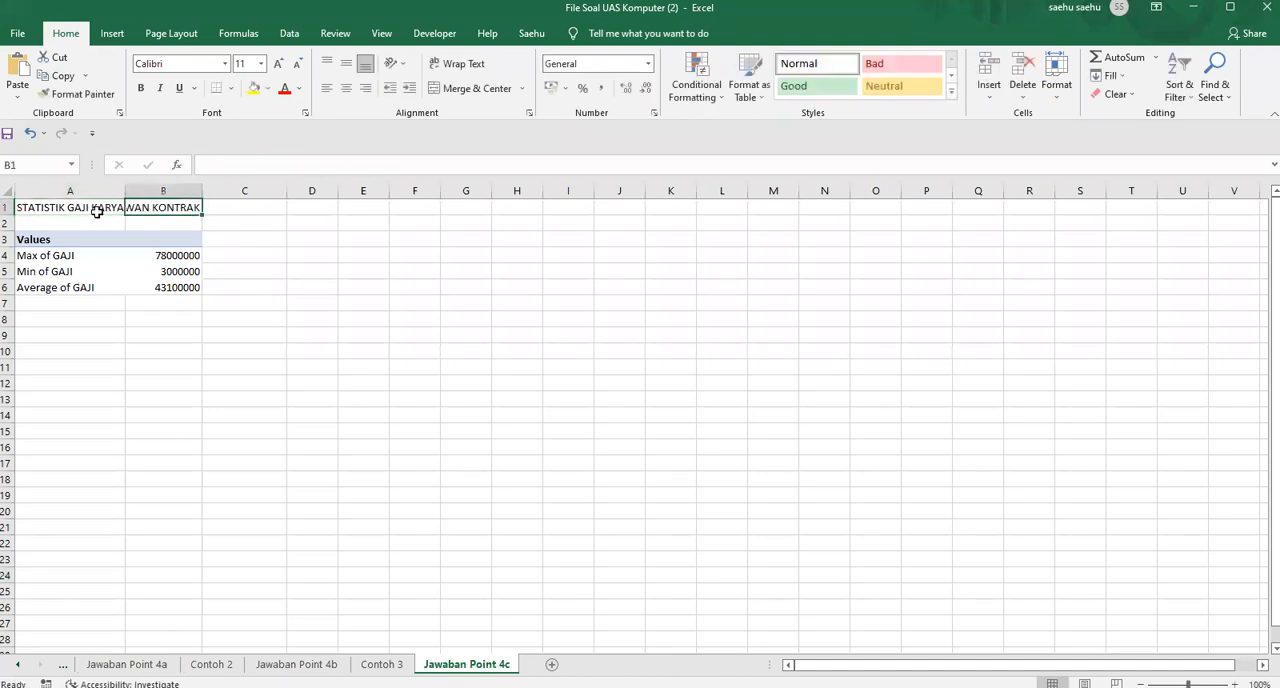
Format the title in A1 of Jawaban Point 4c as bold at font size 14
click(23, 207)
click(141, 88)
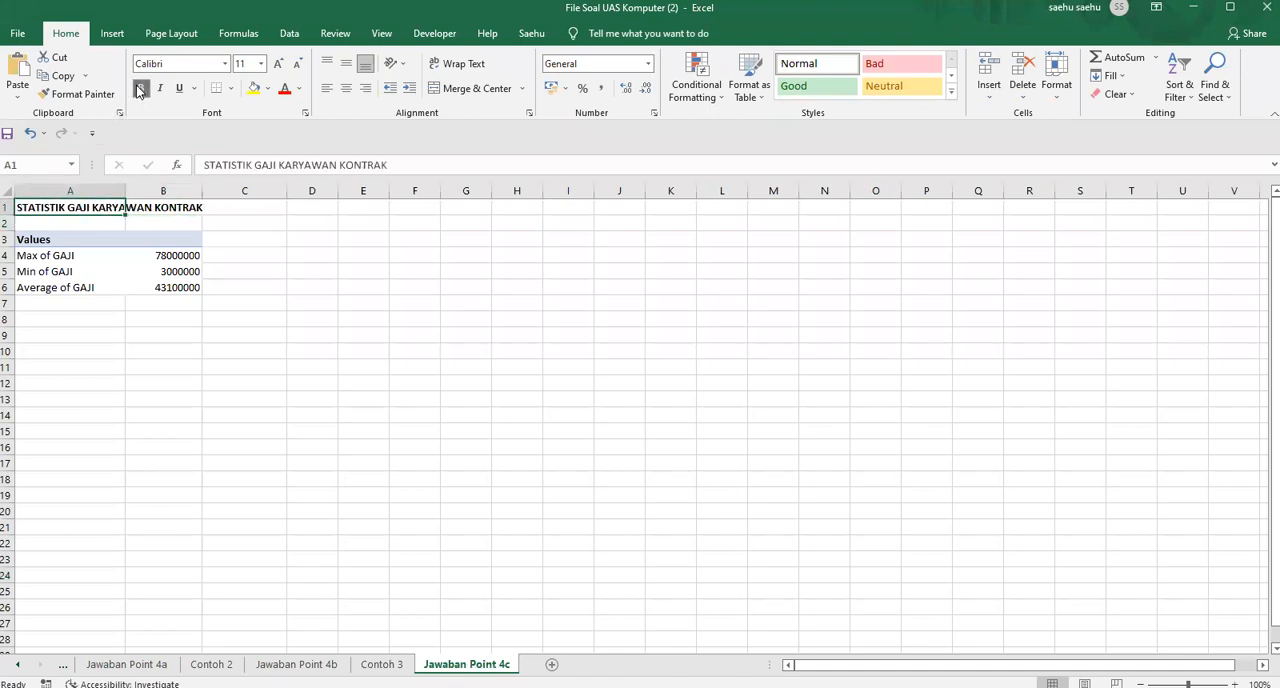
click(261, 64)
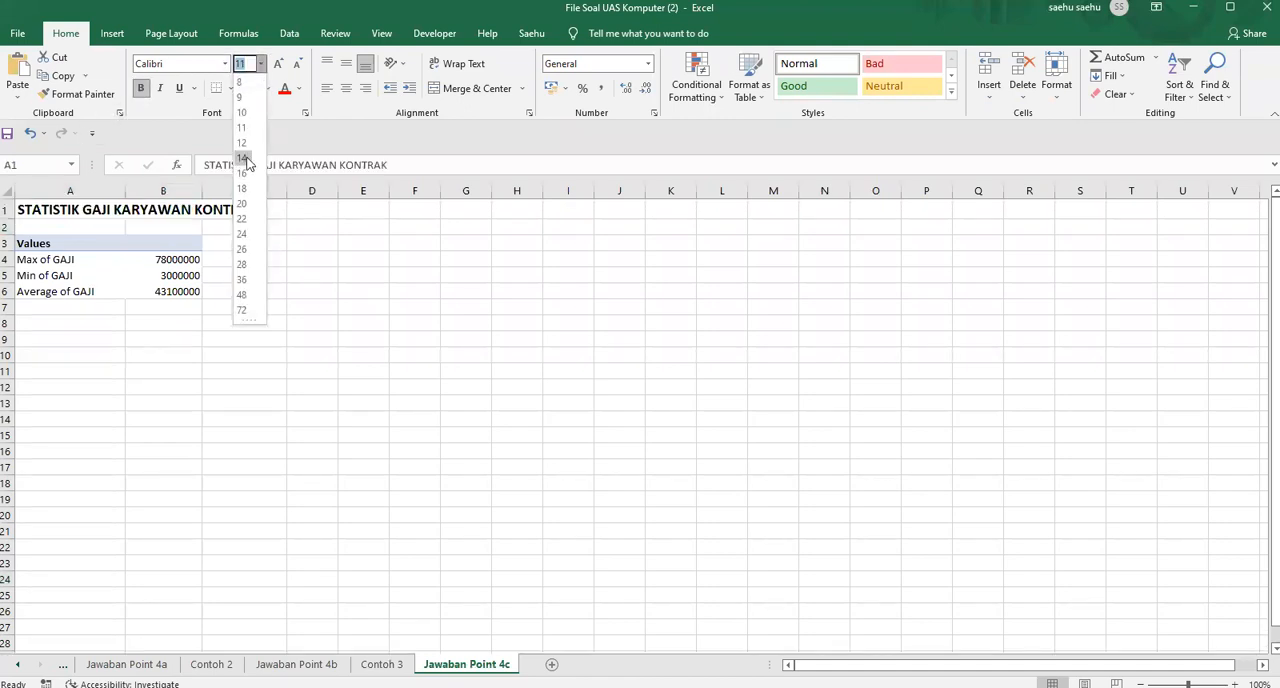
click(245, 159)
click(308, 306)
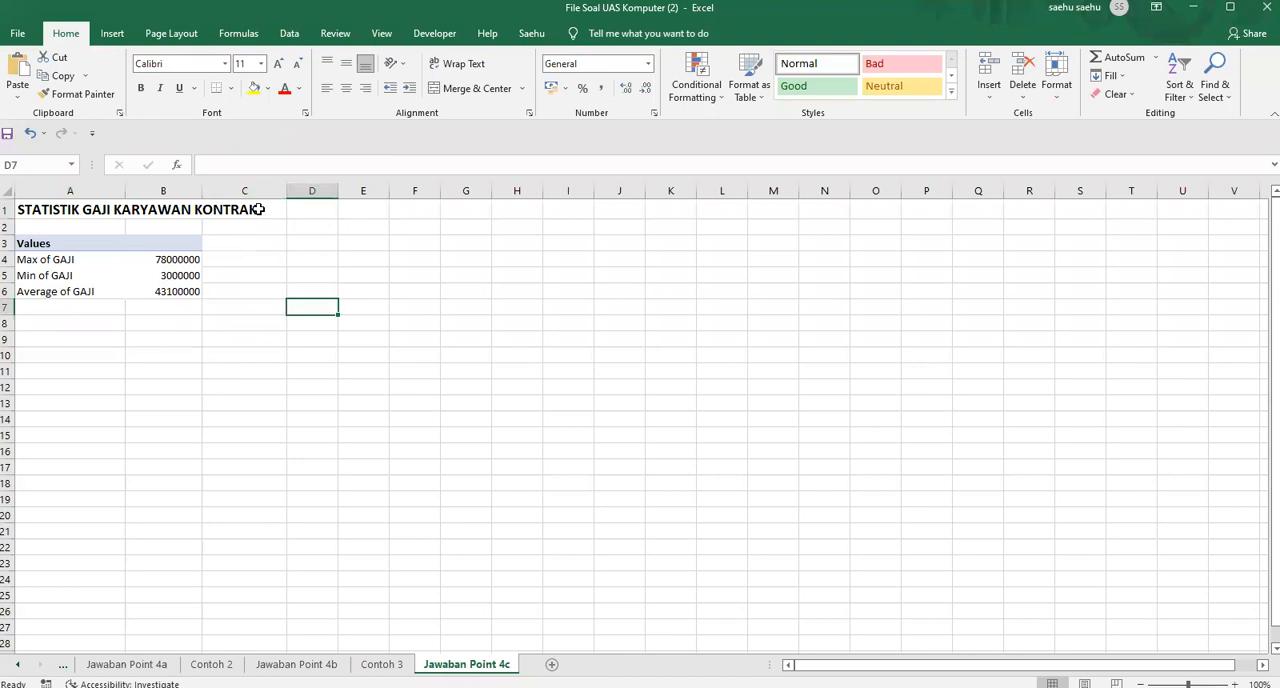
Widen column B until the title fits within columns A and B, and apply the comma number style to column B
drag(202, 190, 258, 209)
click(231, 185)
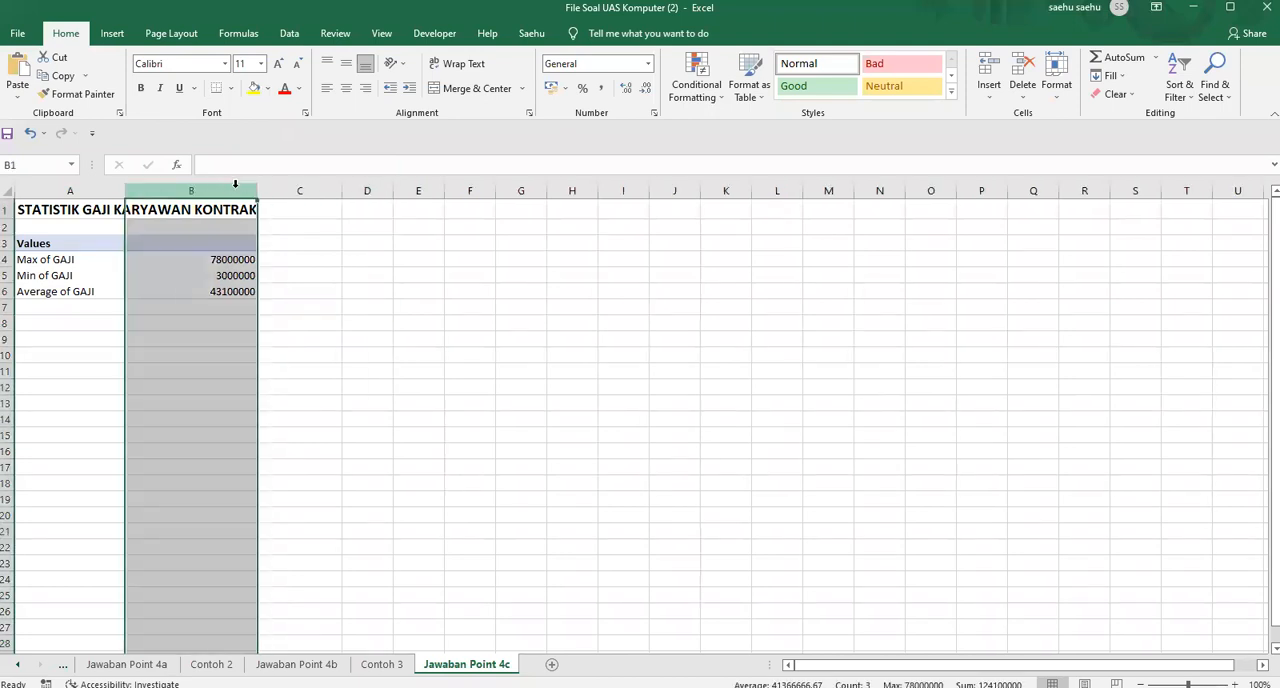
click(599, 89)
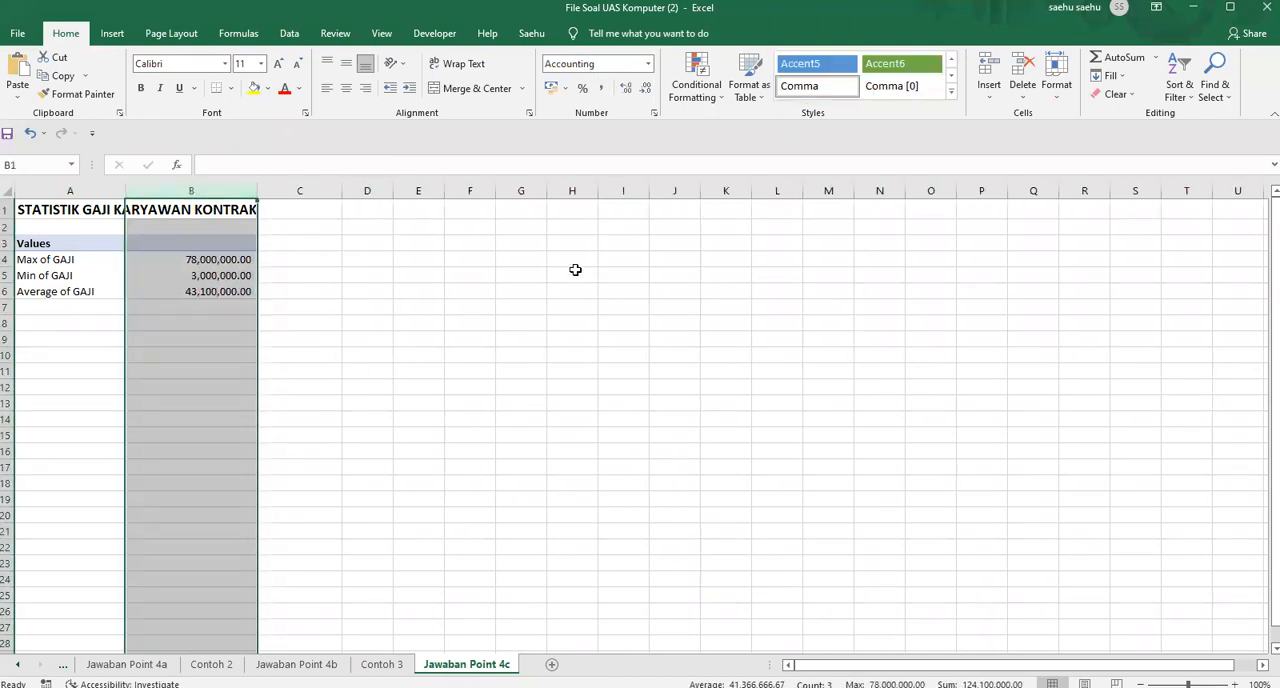
click(490, 313)
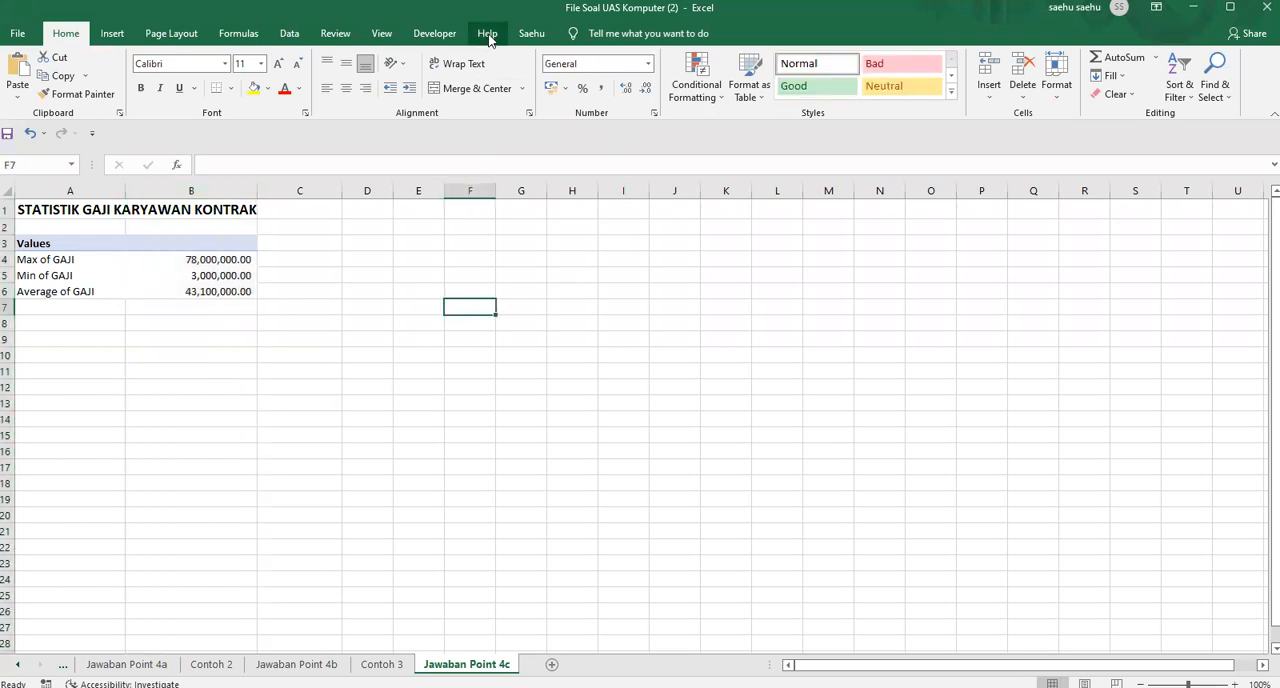
Hide the gridlines on the Jawaban Point 4c sheet
click(381, 33)
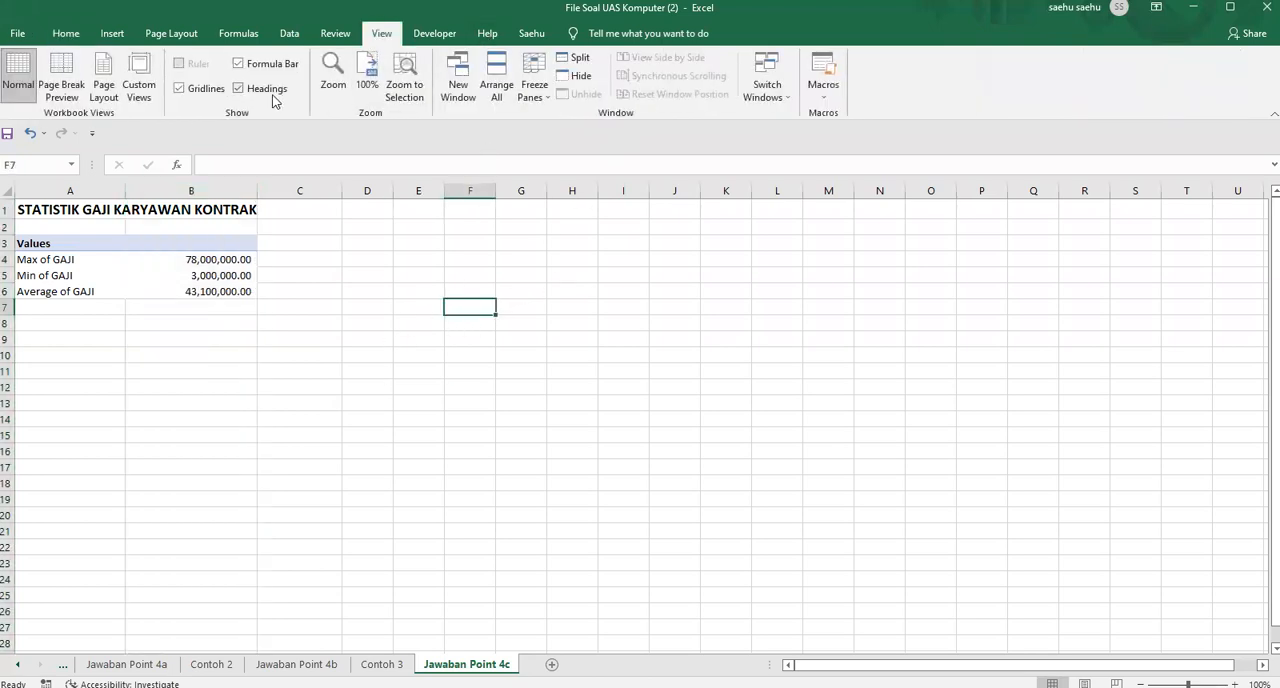
click(180, 90)
click(352, 307)
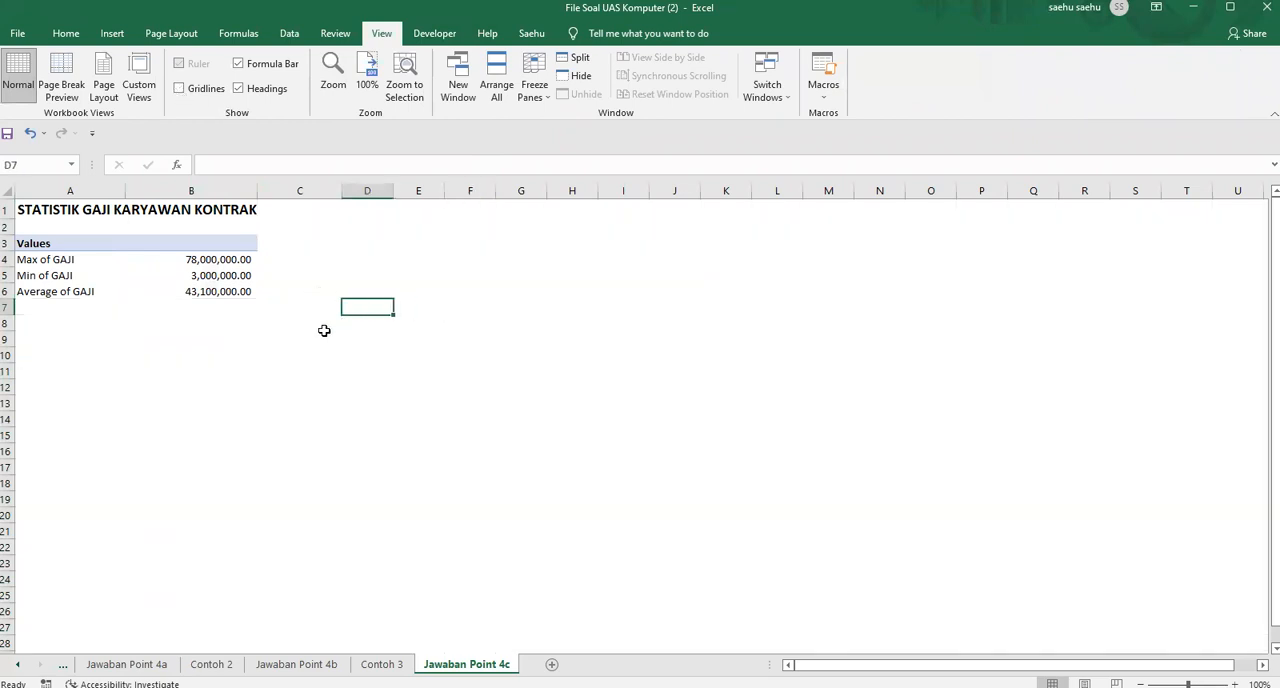
Compare the finished salary statistics pivot table with the Contoh 3 sample sheet
click(243, 294)
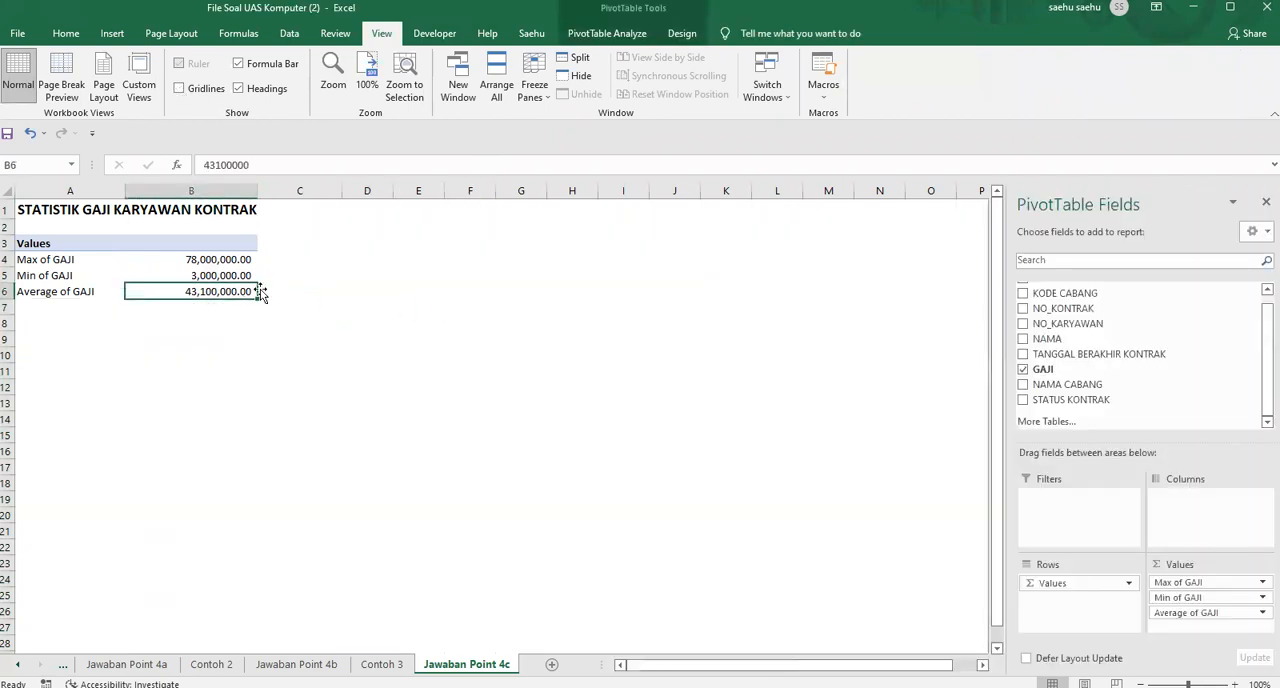
click(382, 664)
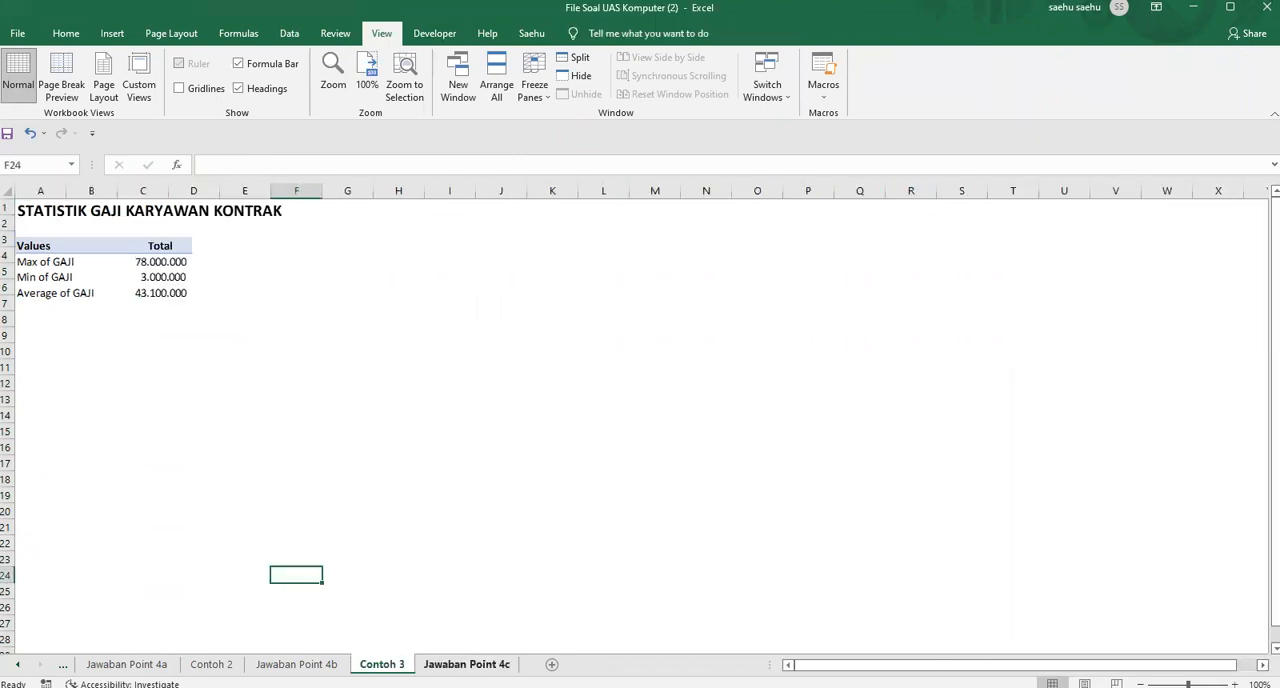
click(466, 664)
click(418, 386)
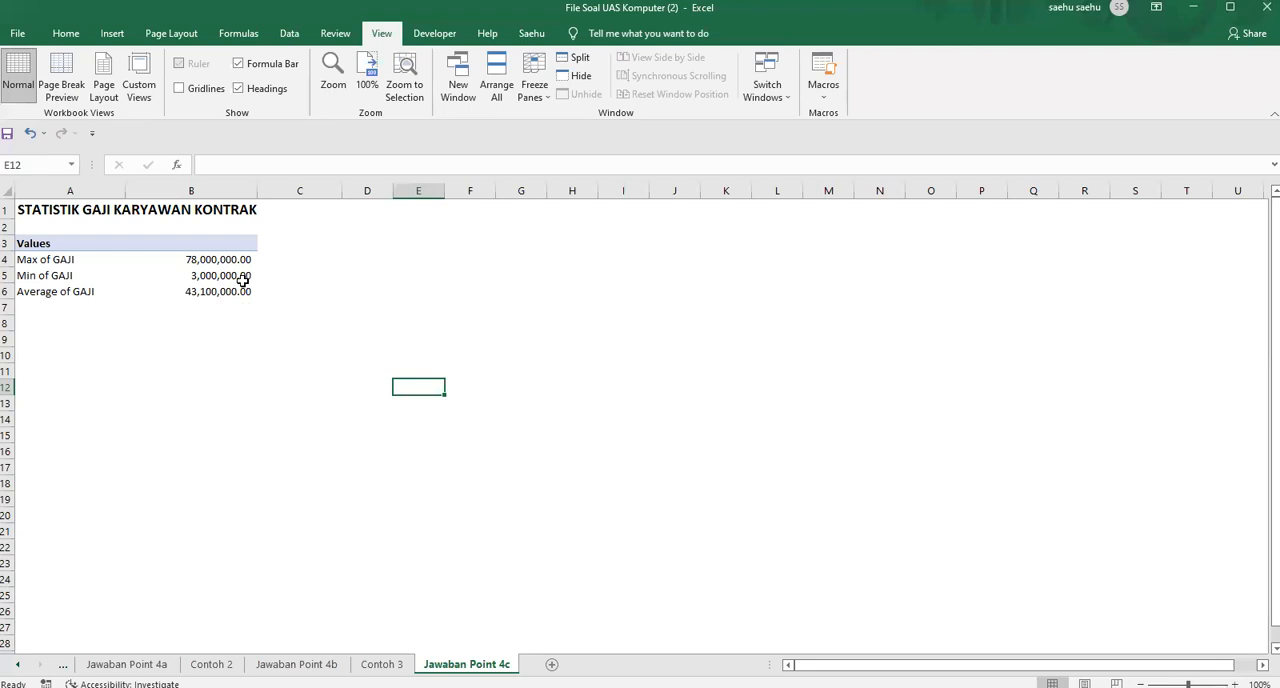
Browse and preview the PivotTable styles for the salary statistics table without applying a different one
click(242, 281)
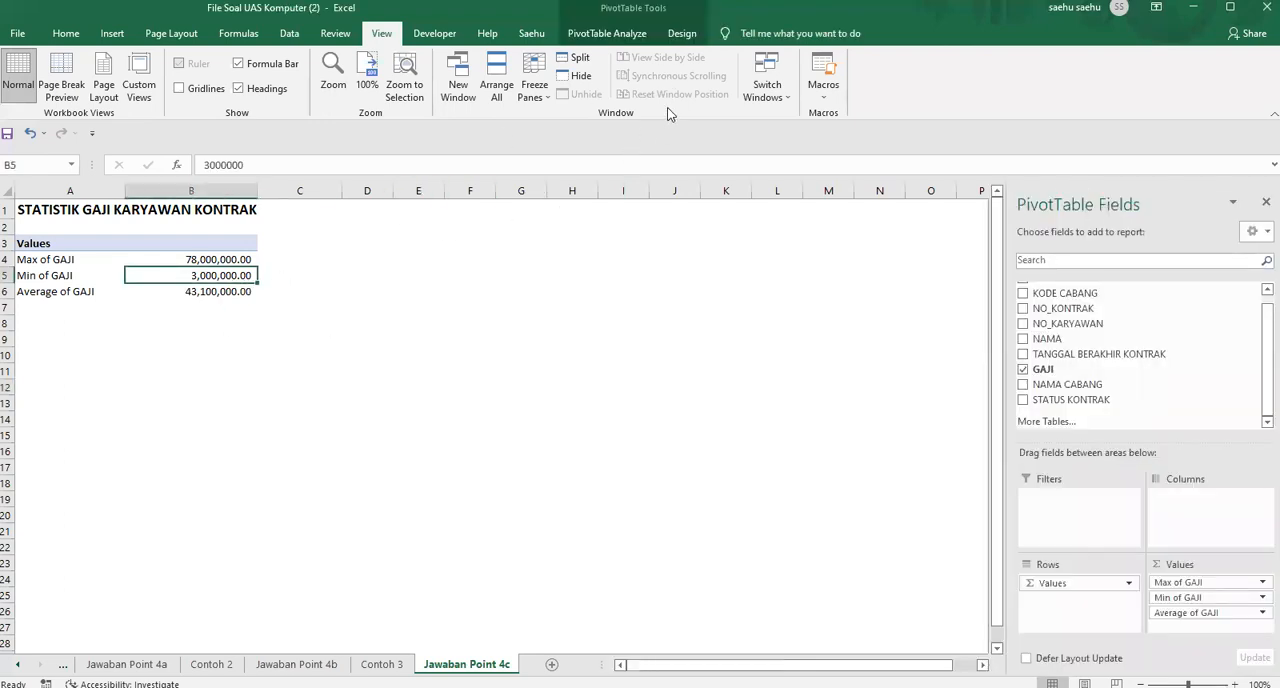
click(682, 33)
click(777, 78)
click(777, 78)
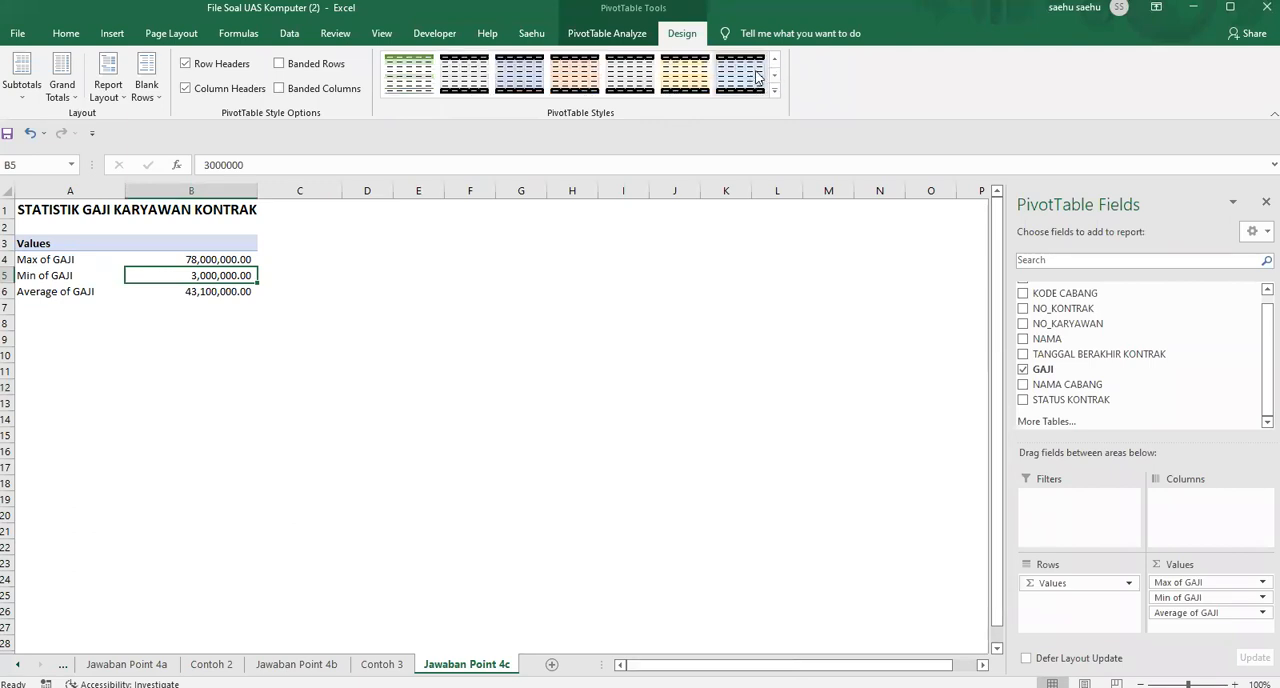
click(776, 61)
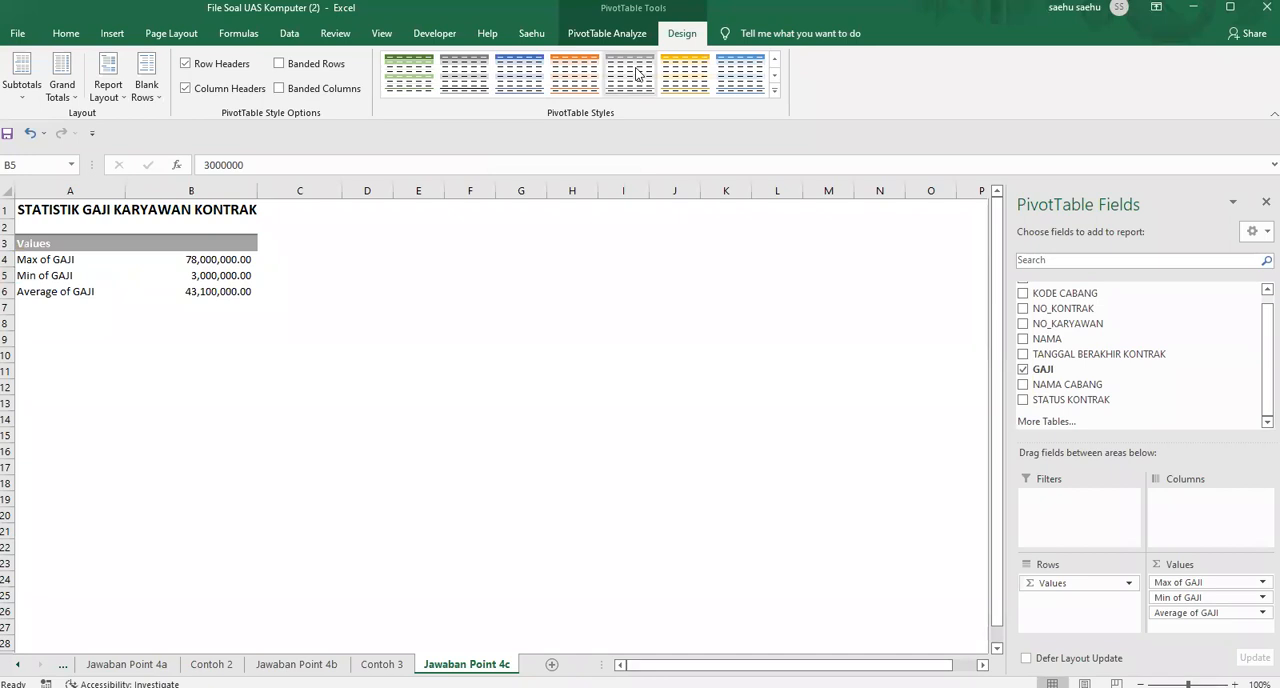
click(774, 75)
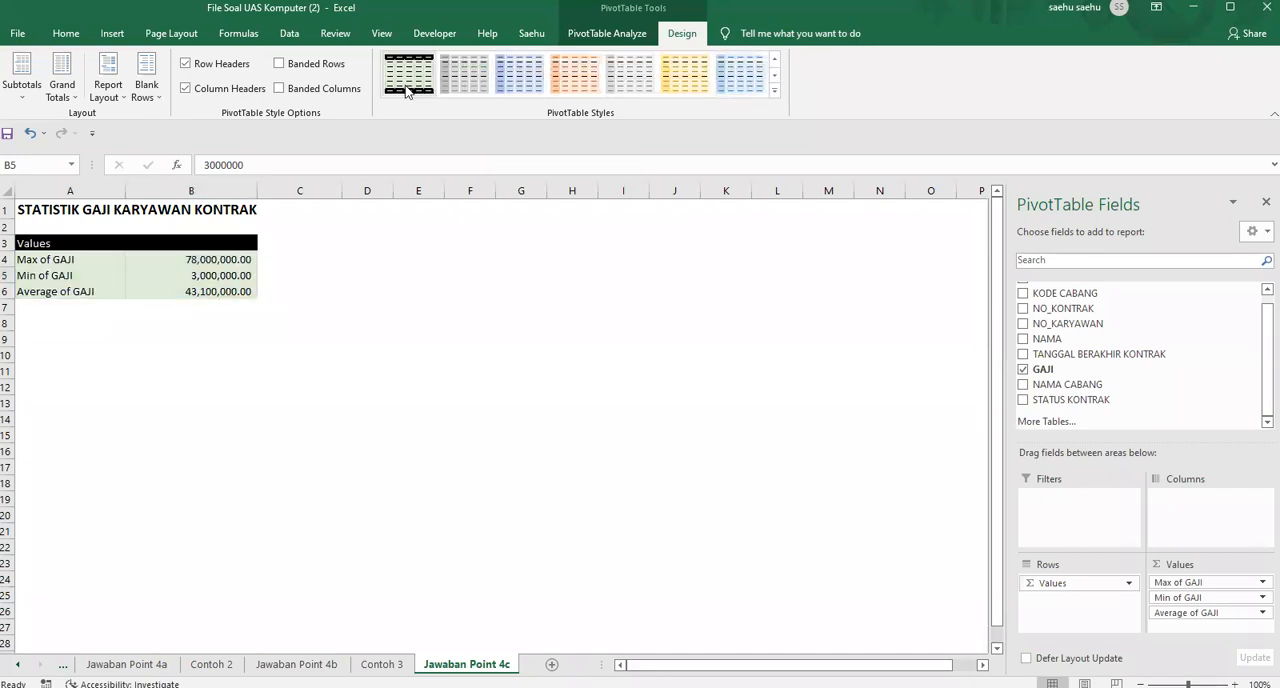
click(774, 59)
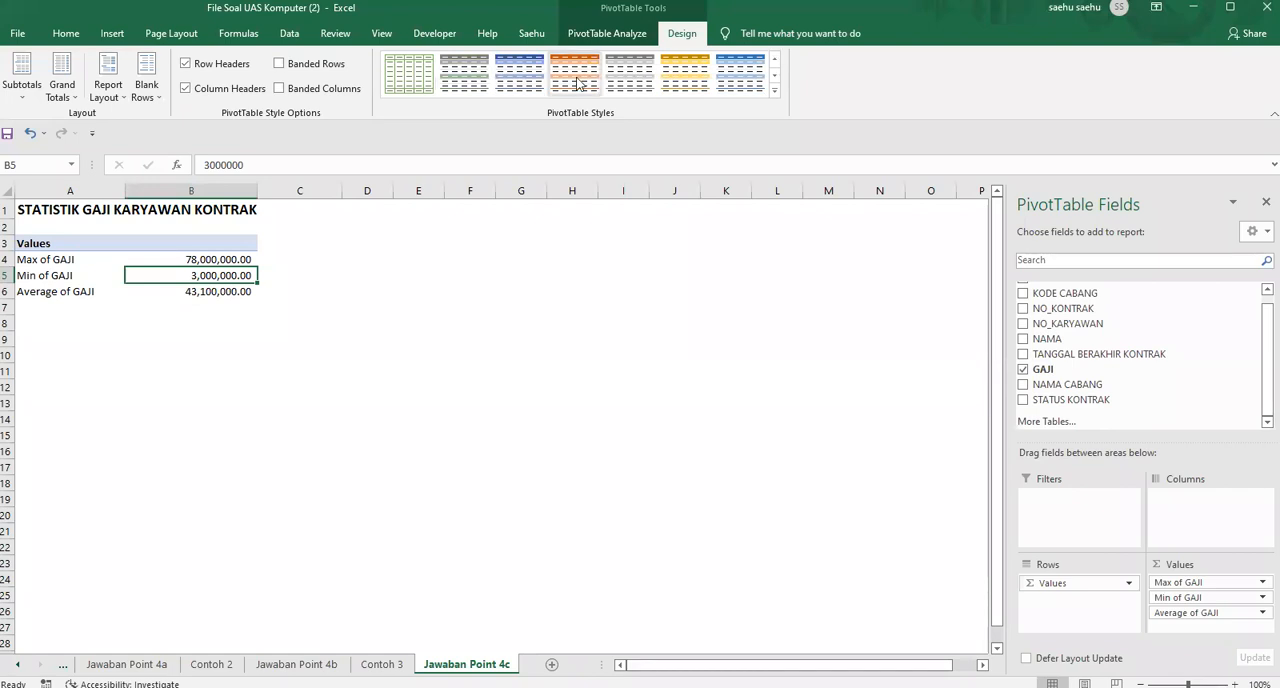
click(545, 318)
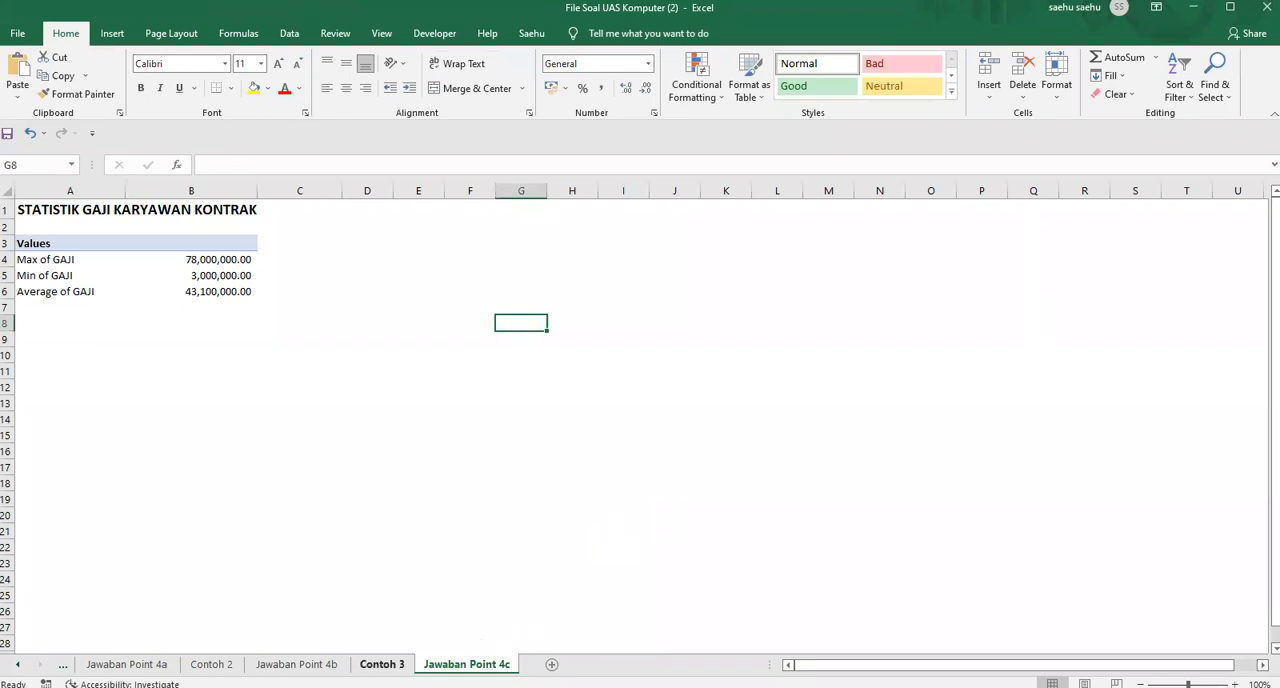
Go back through the answer sheets to SOAL UAS and review the exam instructions against the completed work
key(ctrl+Page_Up)
key(ctrl+Page_Up)
key(ctrl+Page_Up)
key(ctrl+Page_Up)
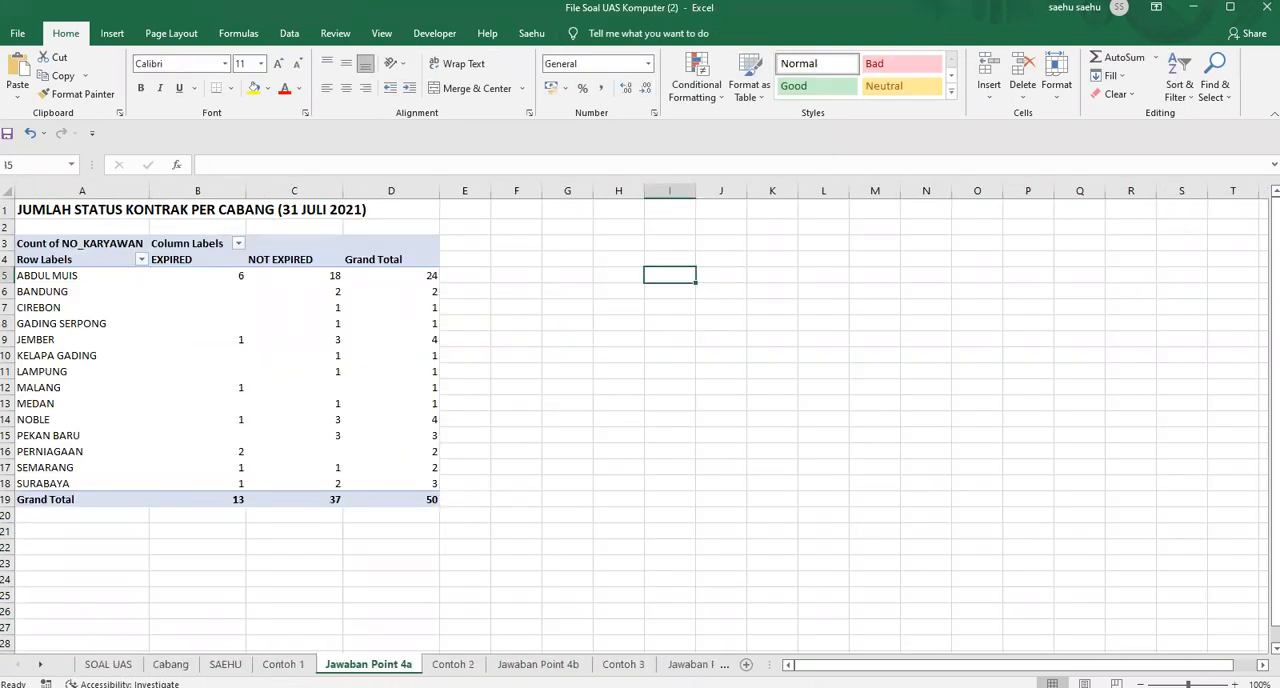
click(108, 664)
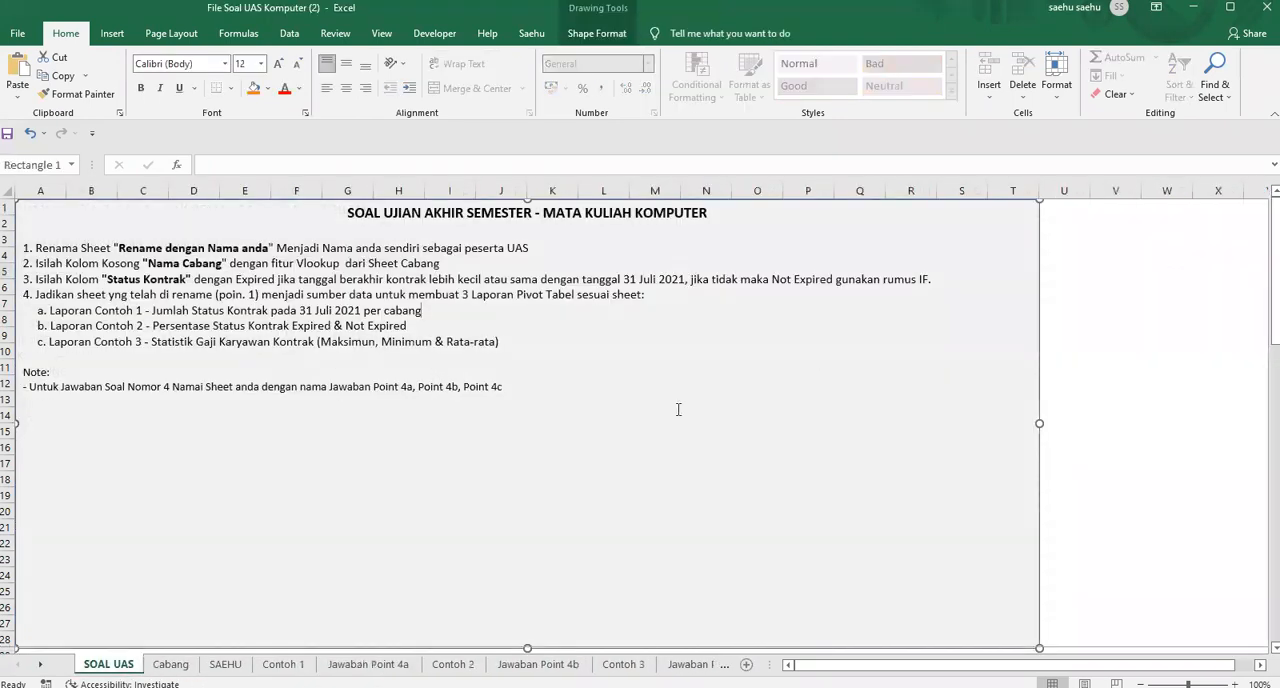
click(1096, 274)
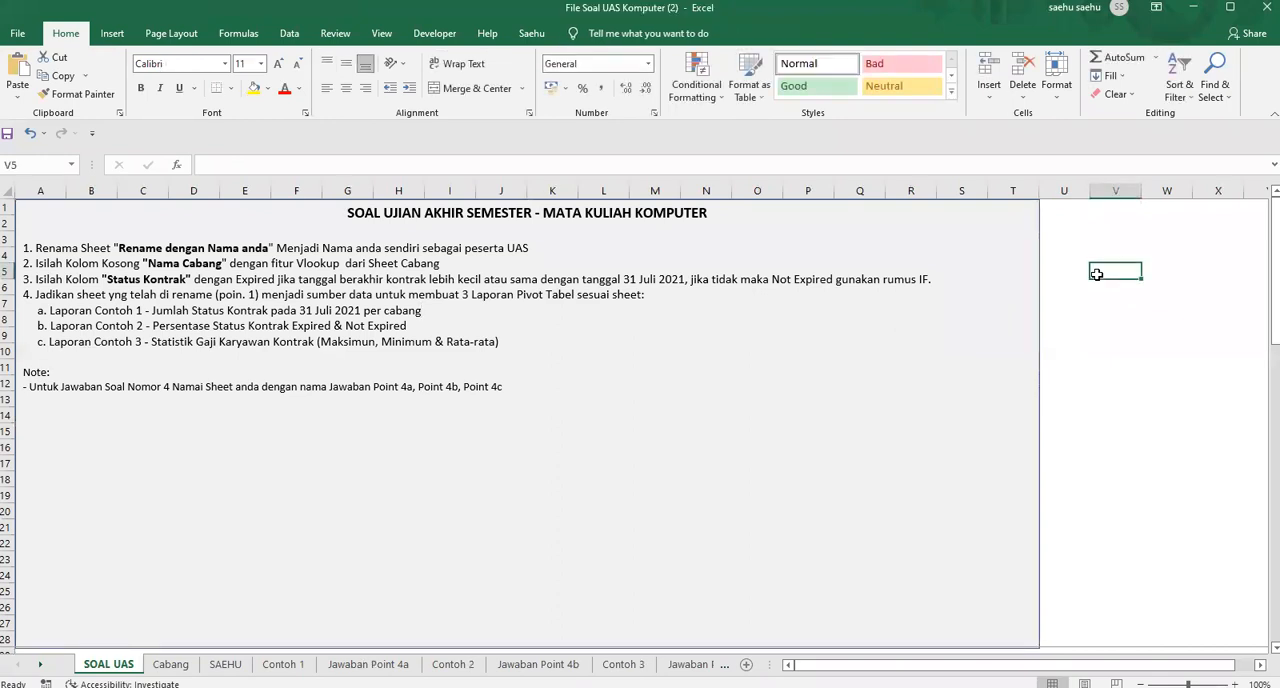